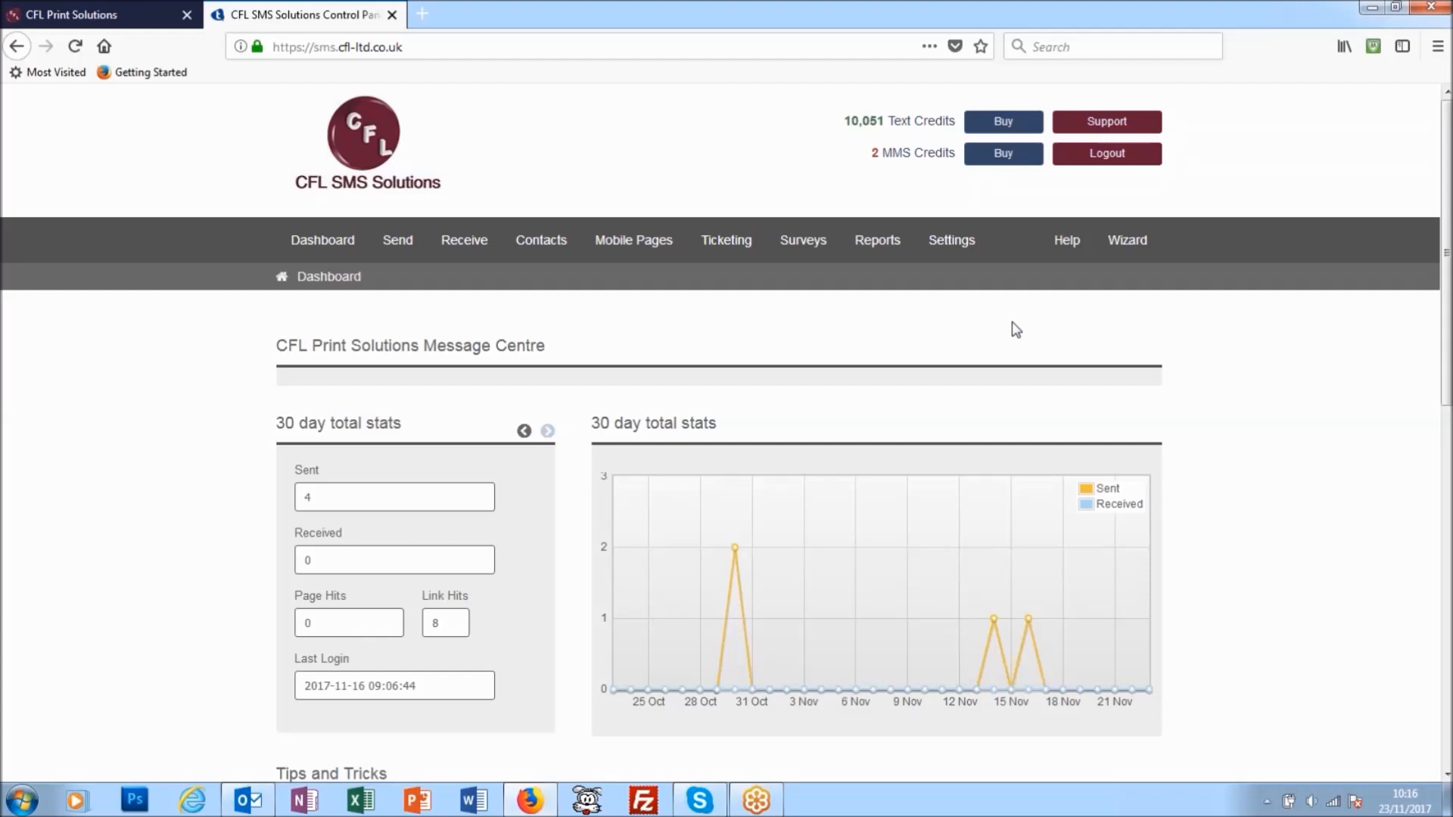
# Create a new survey titled "CFL Test" with the description "Test" and save its settings.
pyautogui.moveTo(804, 241)
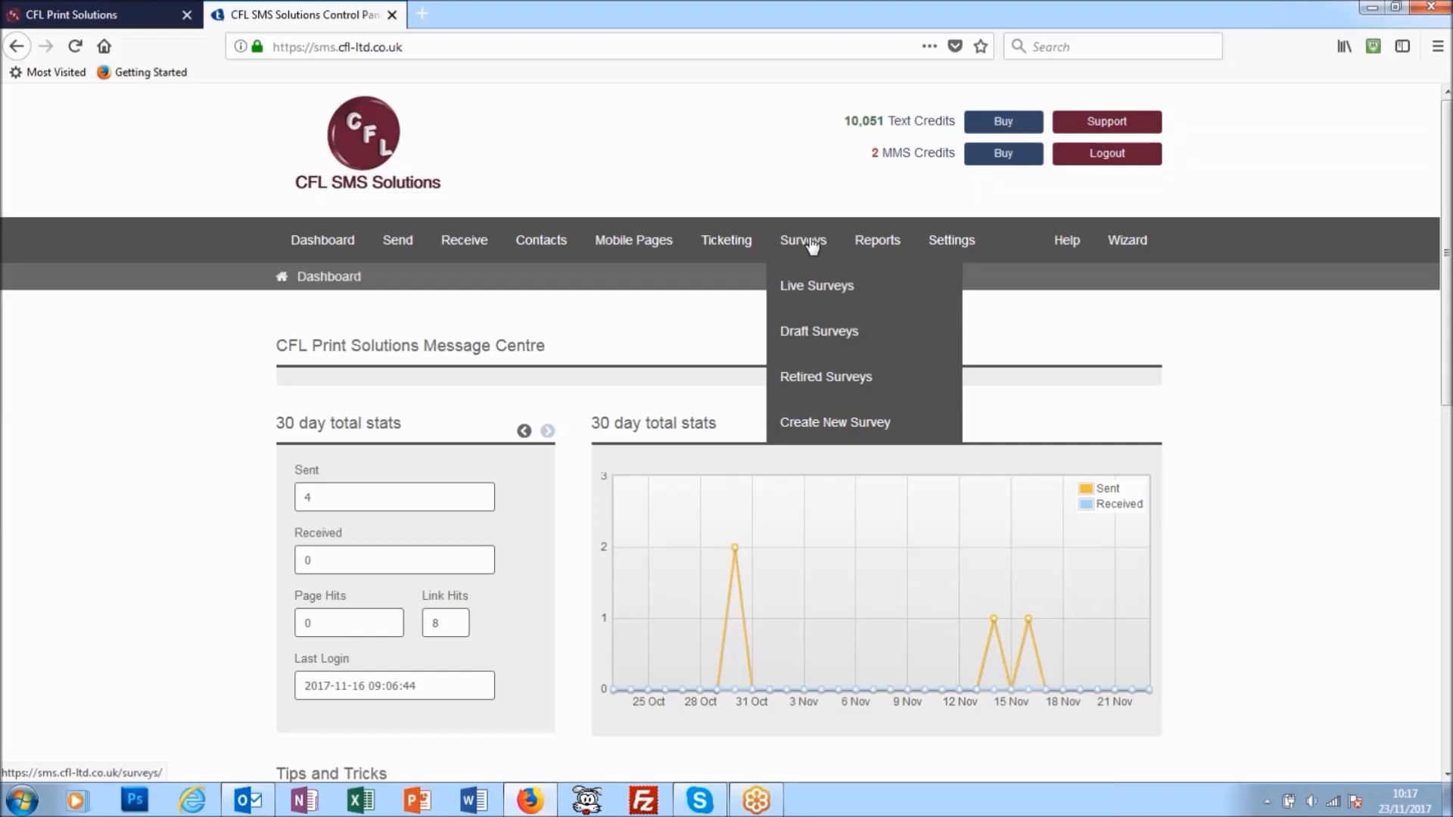
pyautogui.click(829, 426)
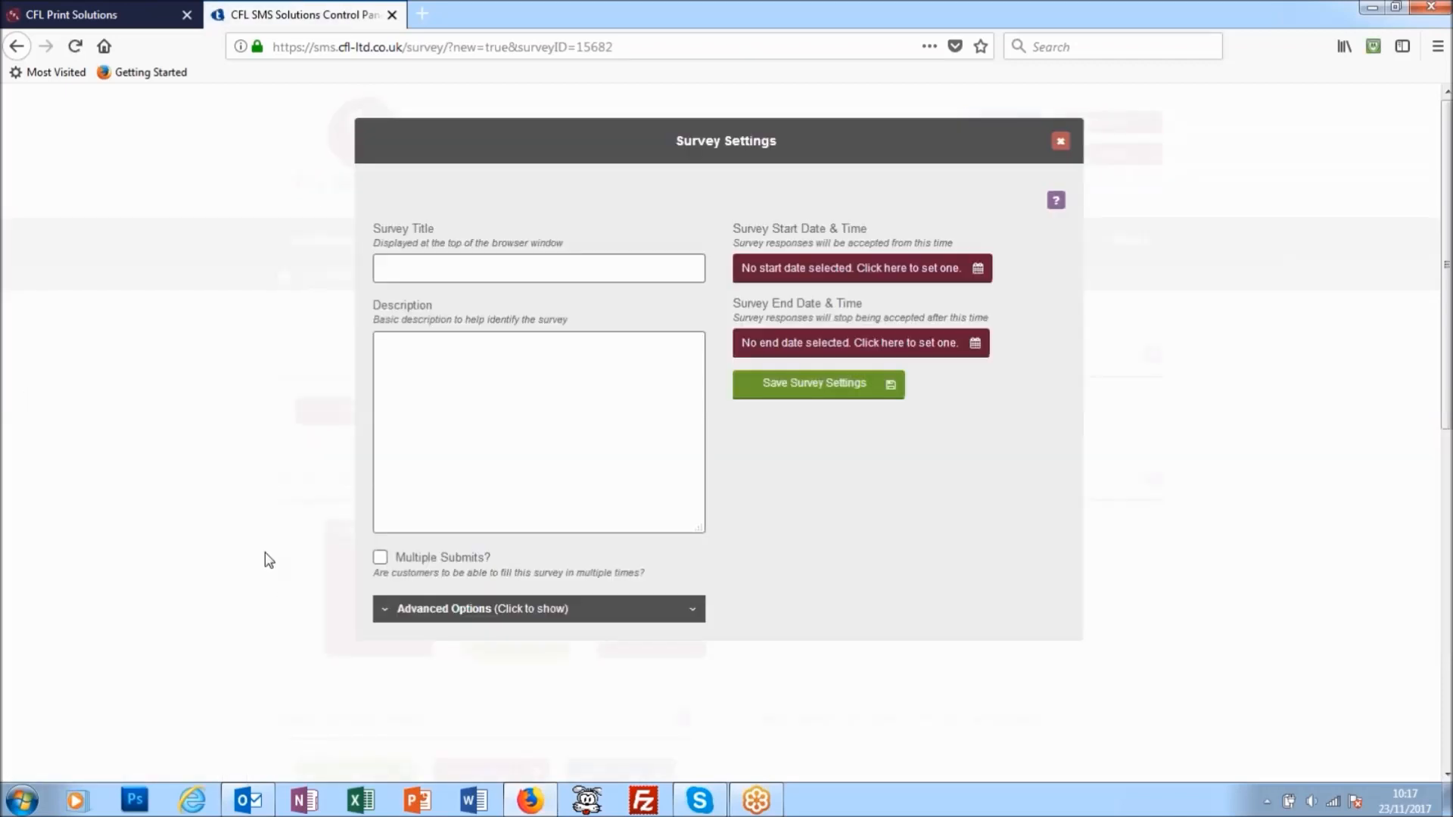
pyautogui.click(545, 270)
pyautogui.write('CFL Test')
pyautogui.click(447, 365)
pyautogui.write('test')
pyautogui.press('BackSpace')
pyautogui.press('BackSpace')
pyautogui.press('BackSpace')
pyautogui.press('BackSpace')
pyautogui.write('Test')
pyautogui.click(803, 394)
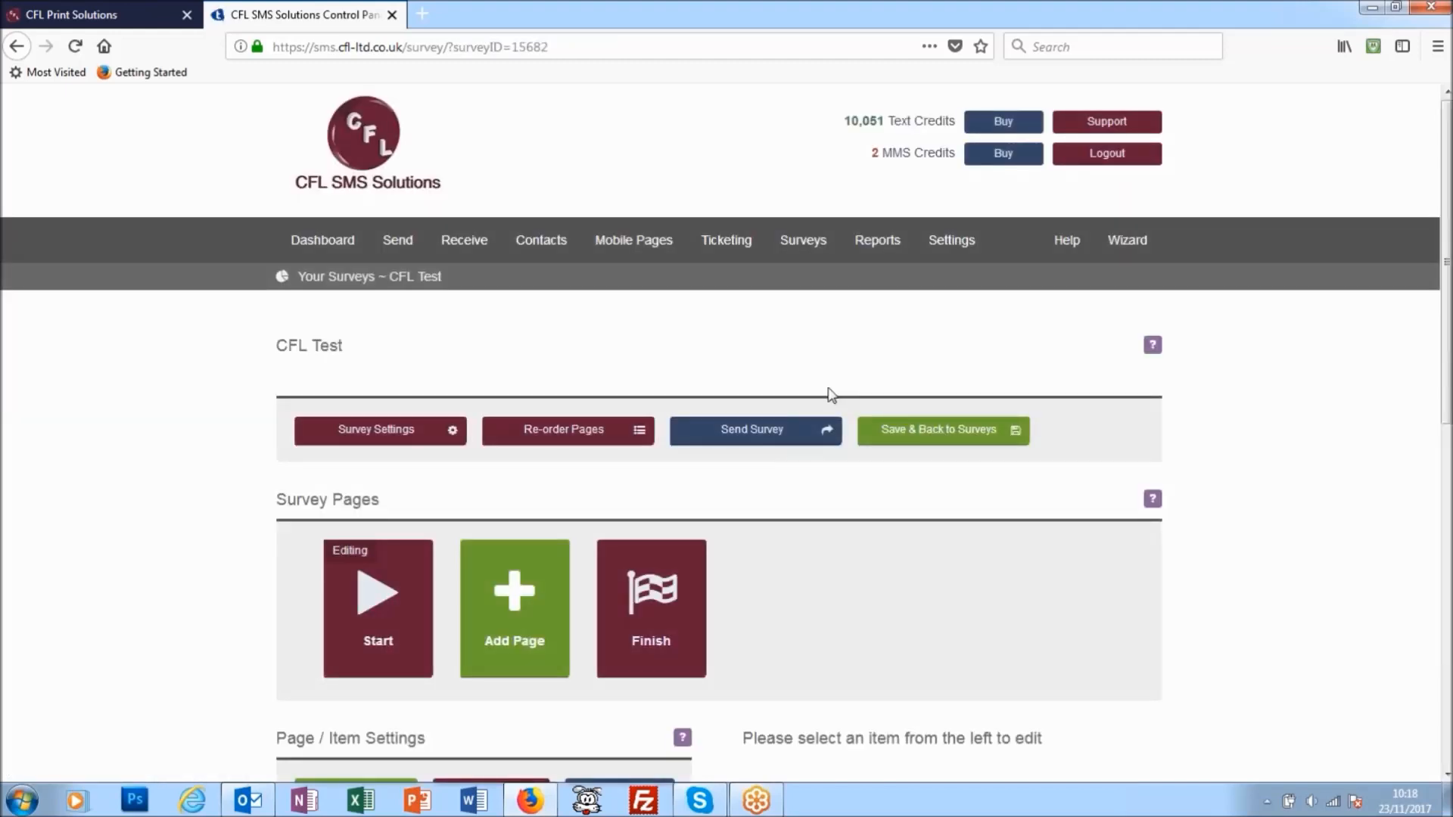
# Set the Start page's title item to "This is a test page." and save the item.
pyautogui.scroll(-3, 194, 480)
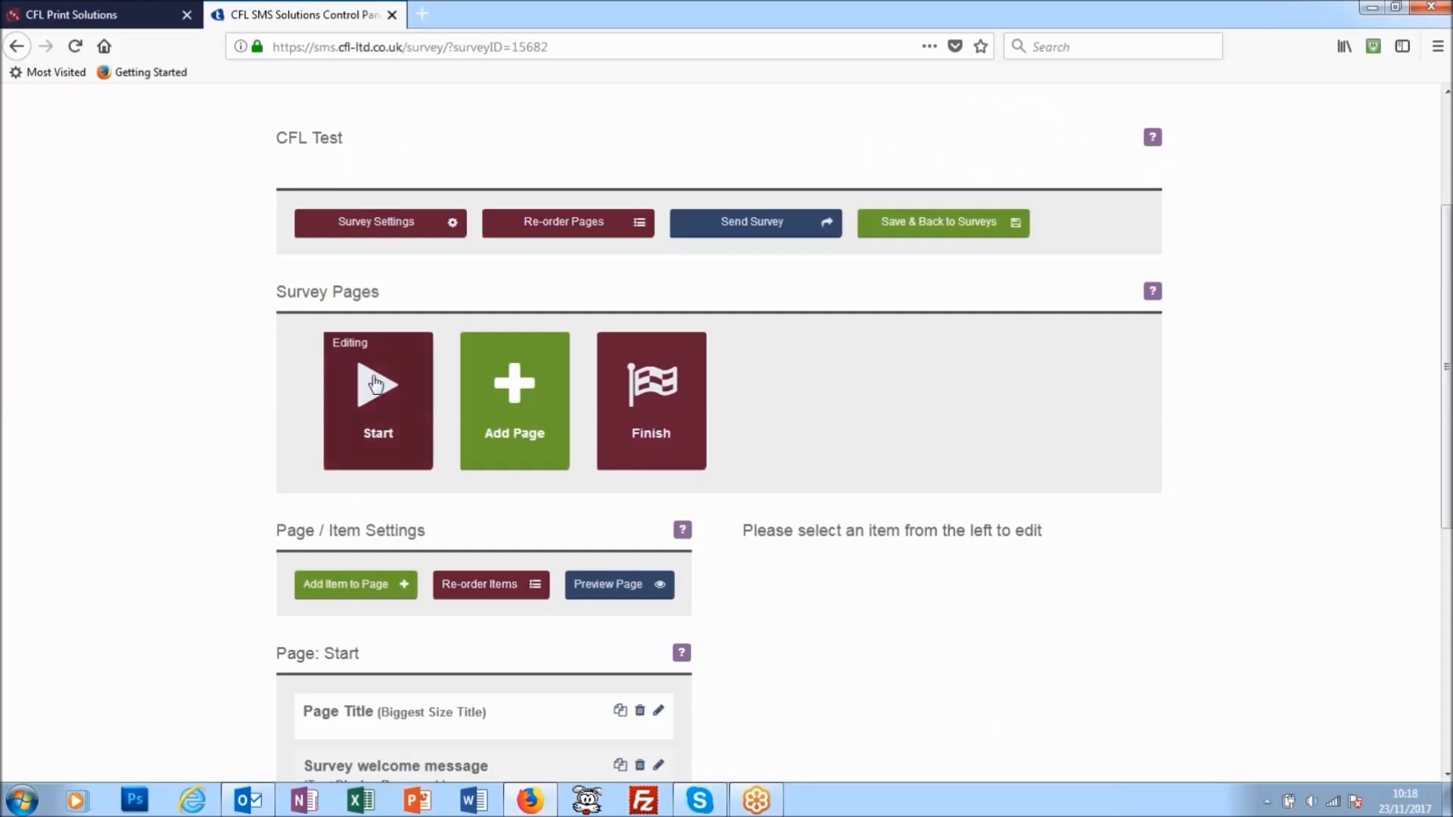
pyautogui.scroll(-1, 375, 385)
pyautogui.scroll(-4, 374, 384)
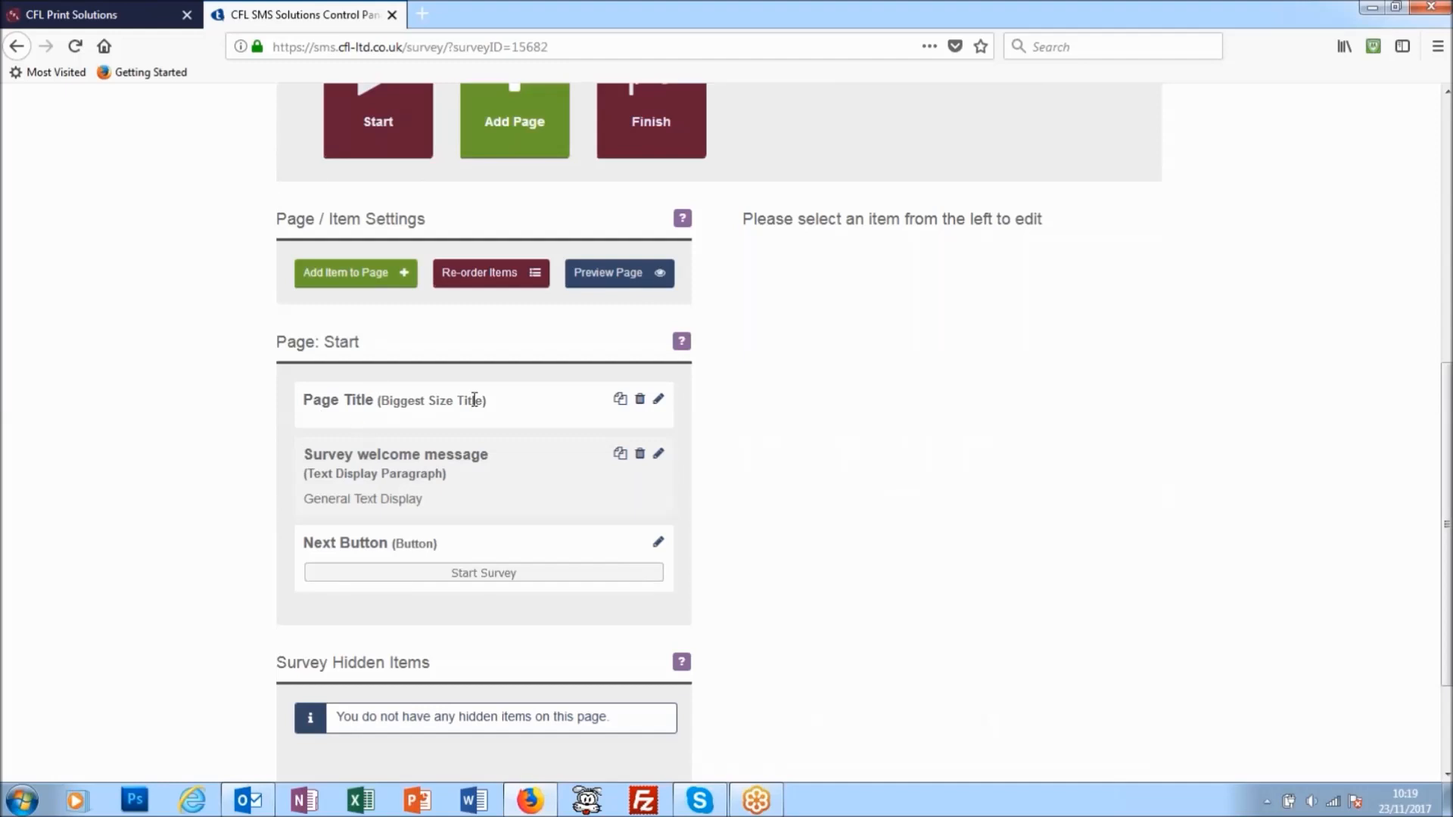
pyautogui.click(658, 453)
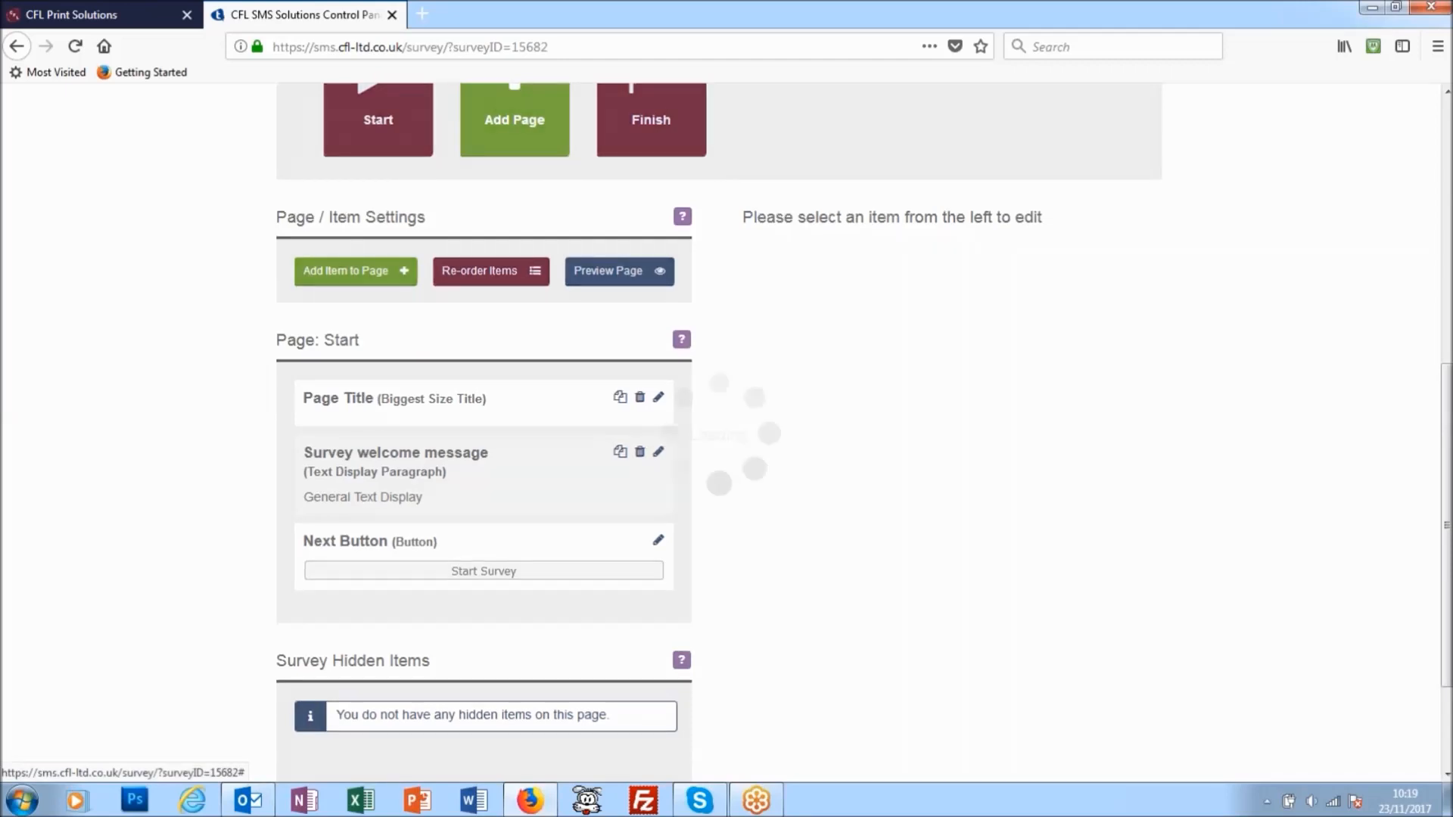
pyautogui.moveTo(846, 197); pyautogui.dragTo(758, 189)
pyautogui.write('Th')
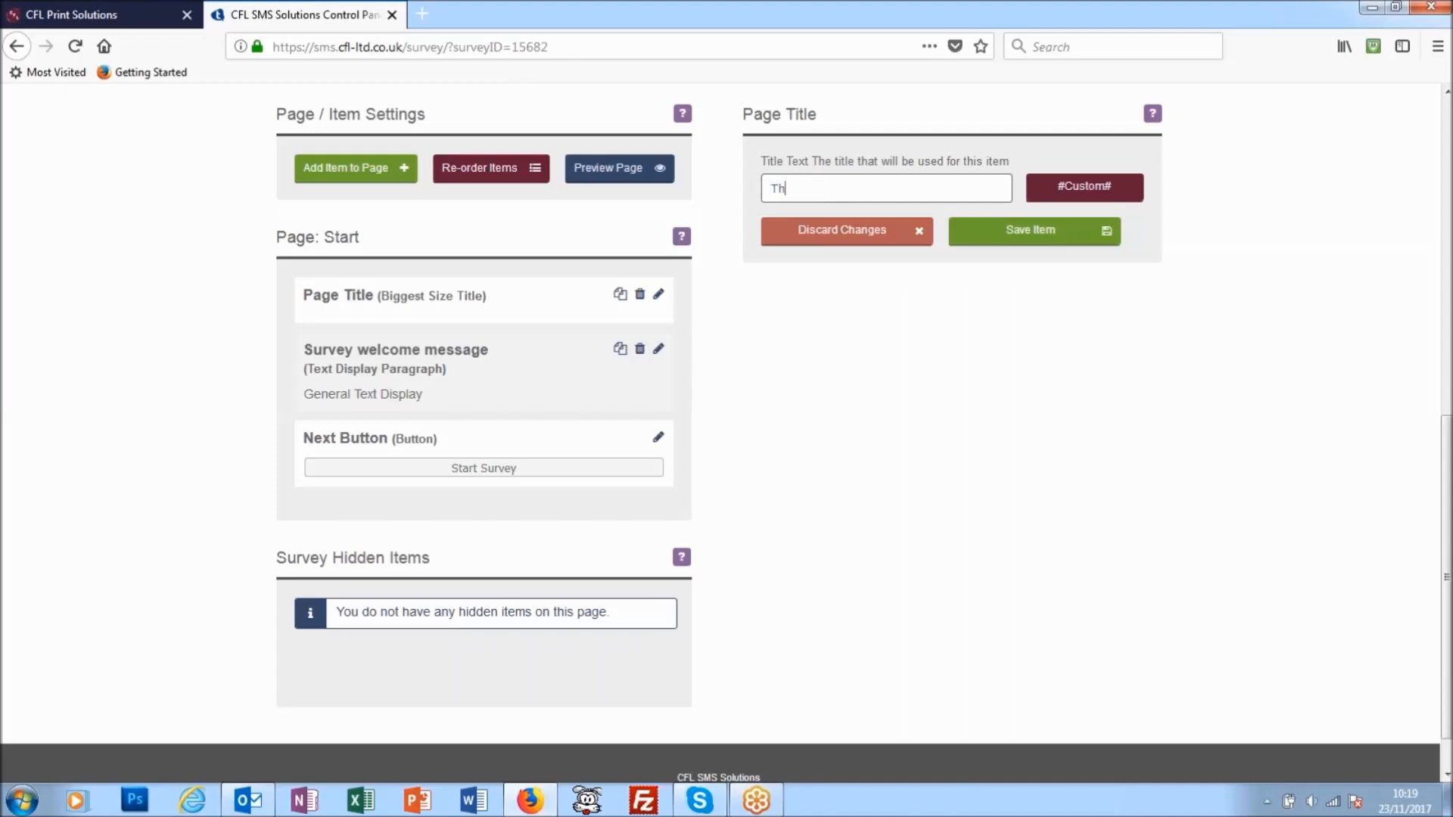
pyautogui.write('is is a test page.')
pyautogui.click(1014, 236)
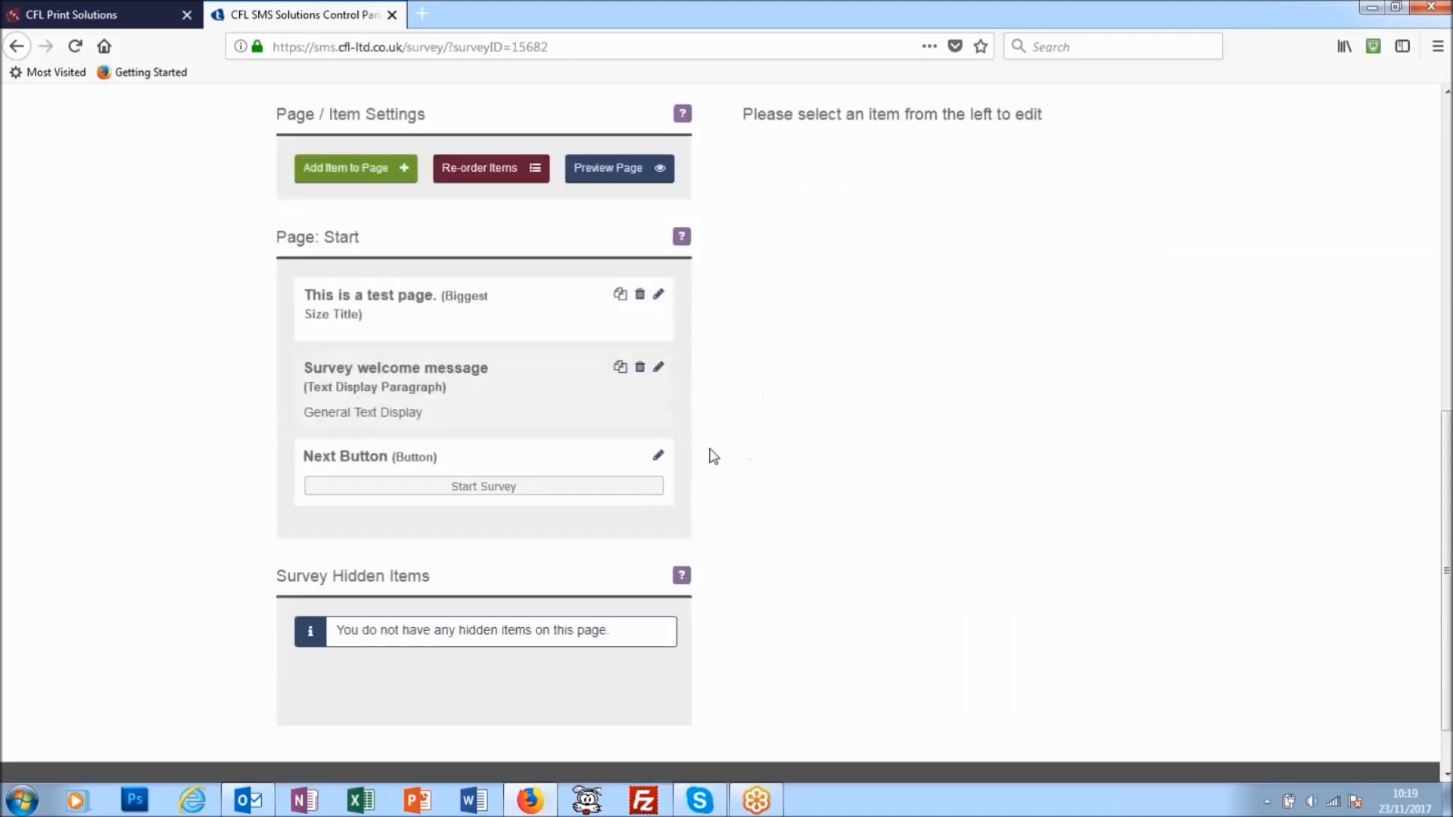
# Add a new page to the survey between the Start and Finish pages.
pyautogui.scroll(4, 538, 444)
pyautogui.click(525, 292)
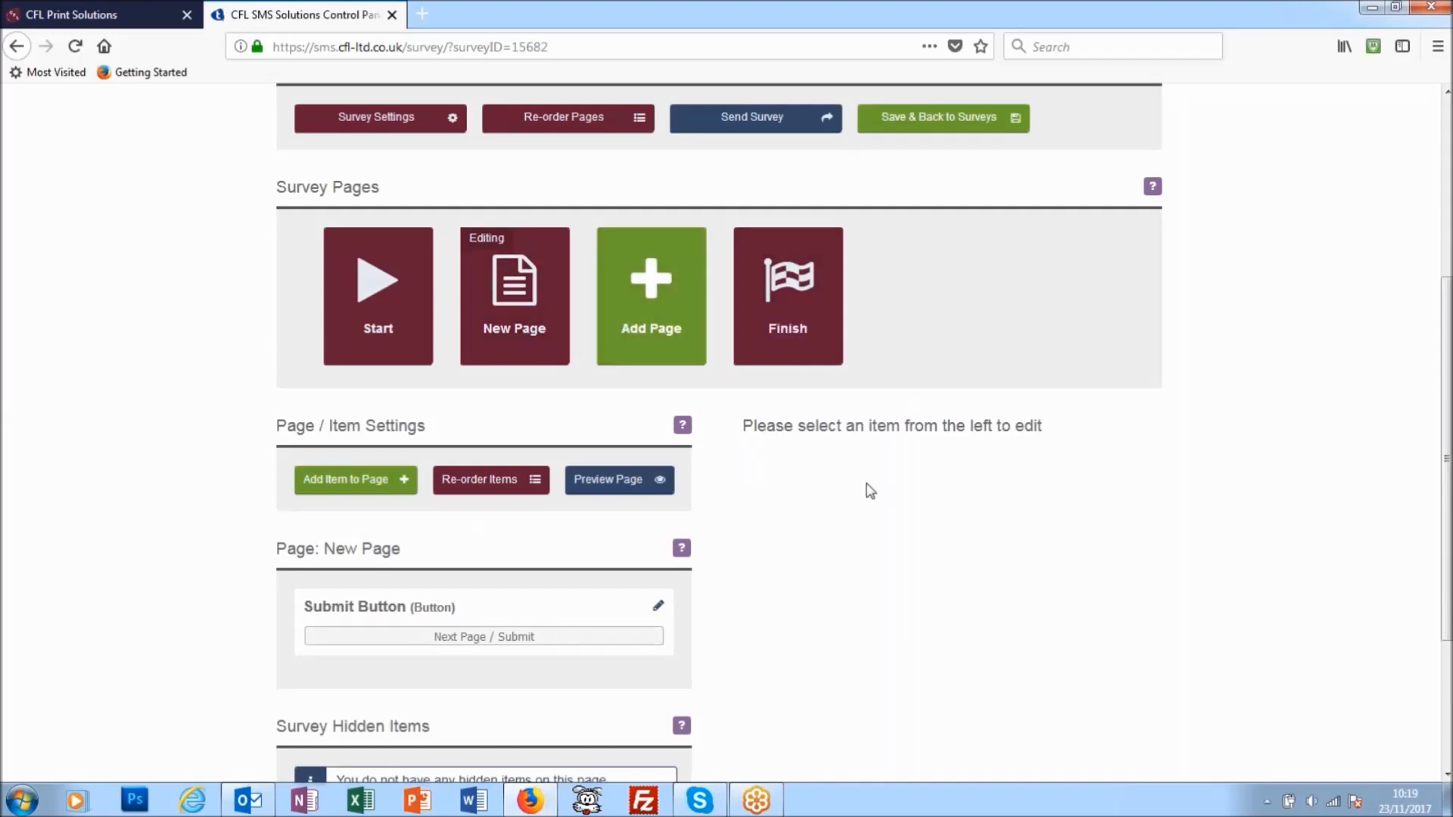
pyautogui.scroll(-2, 871, 491)
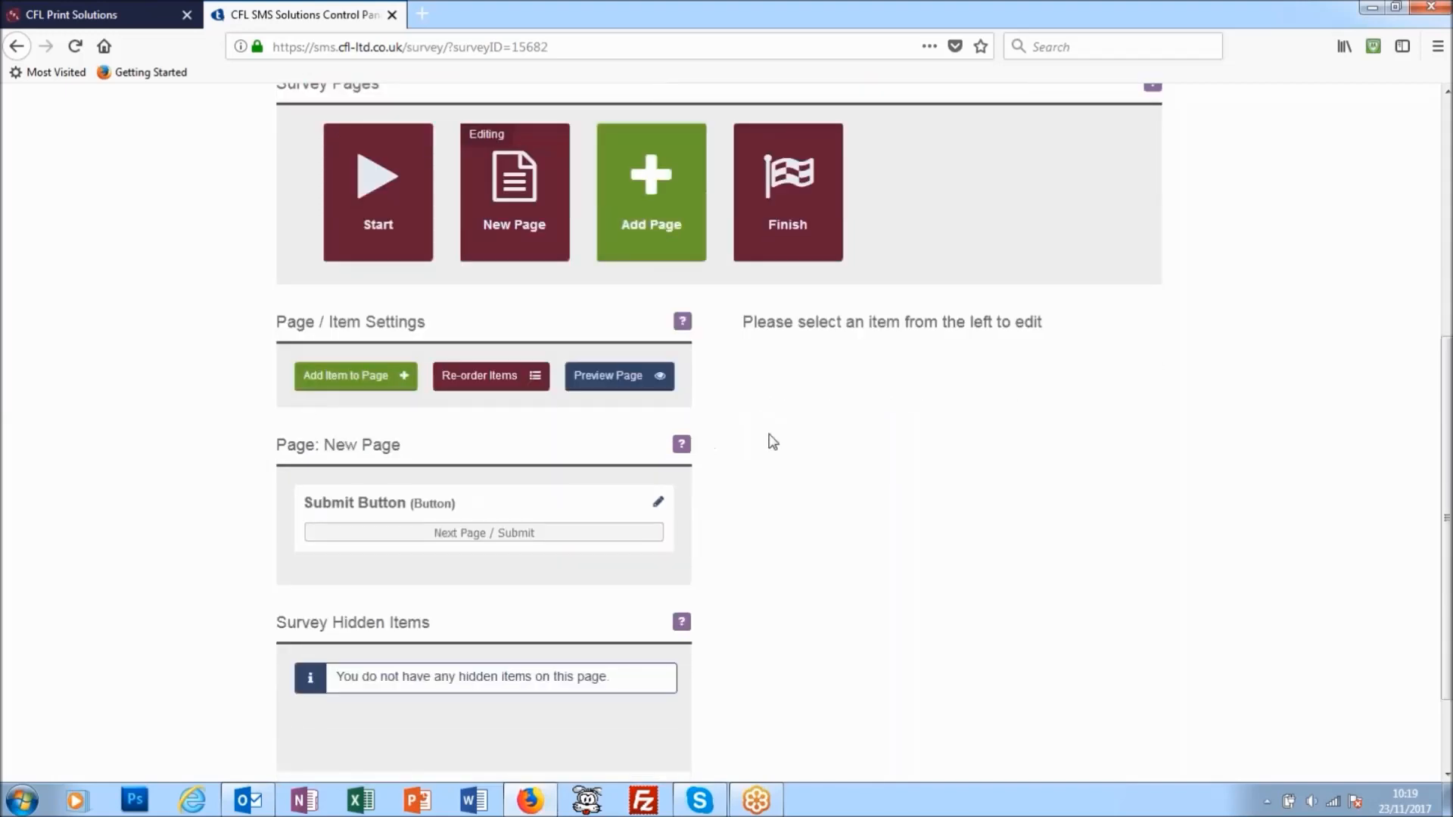
pyautogui.scroll(-2, 771, 439)
pyautogui.scroll(2, 607, 418)
# Return to the Start page and add a display image item titled "Image" at the top.
pyautogui.click(389, 210)
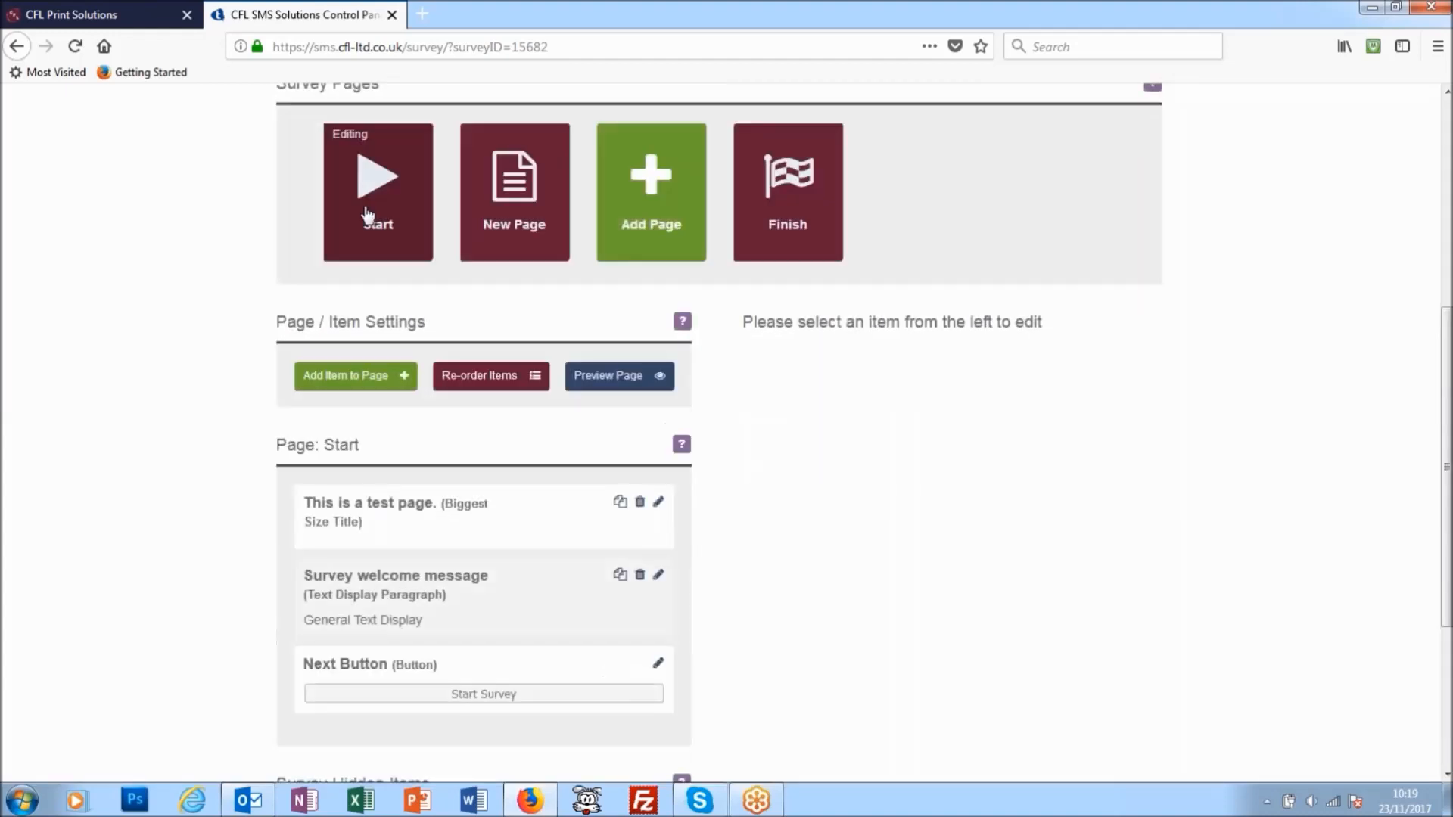
pyautogui.click(348, 382)
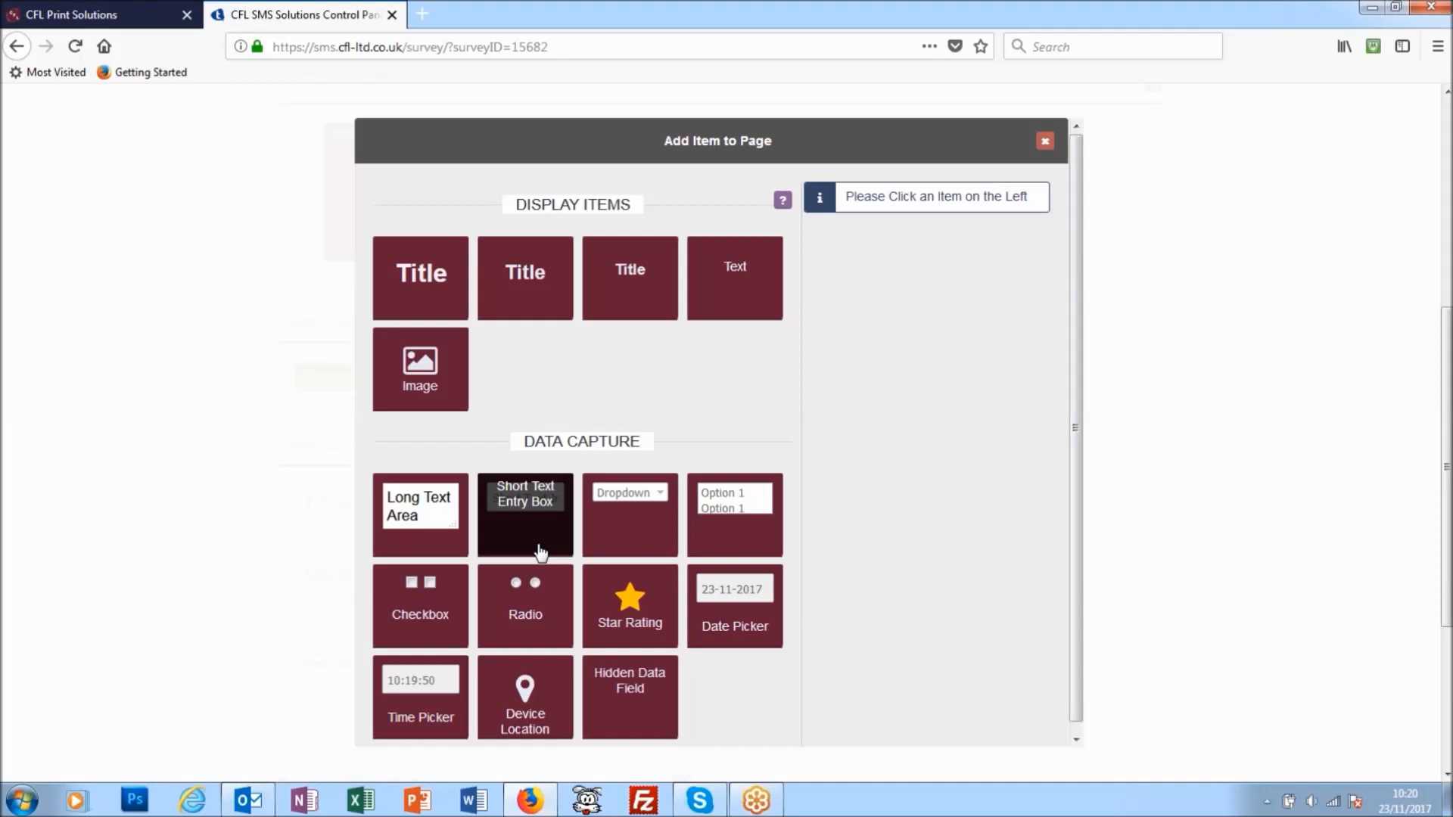
pyautogui.click(424, 368)
pyautogui.click(869, 257)
pyautogui.write('Image')
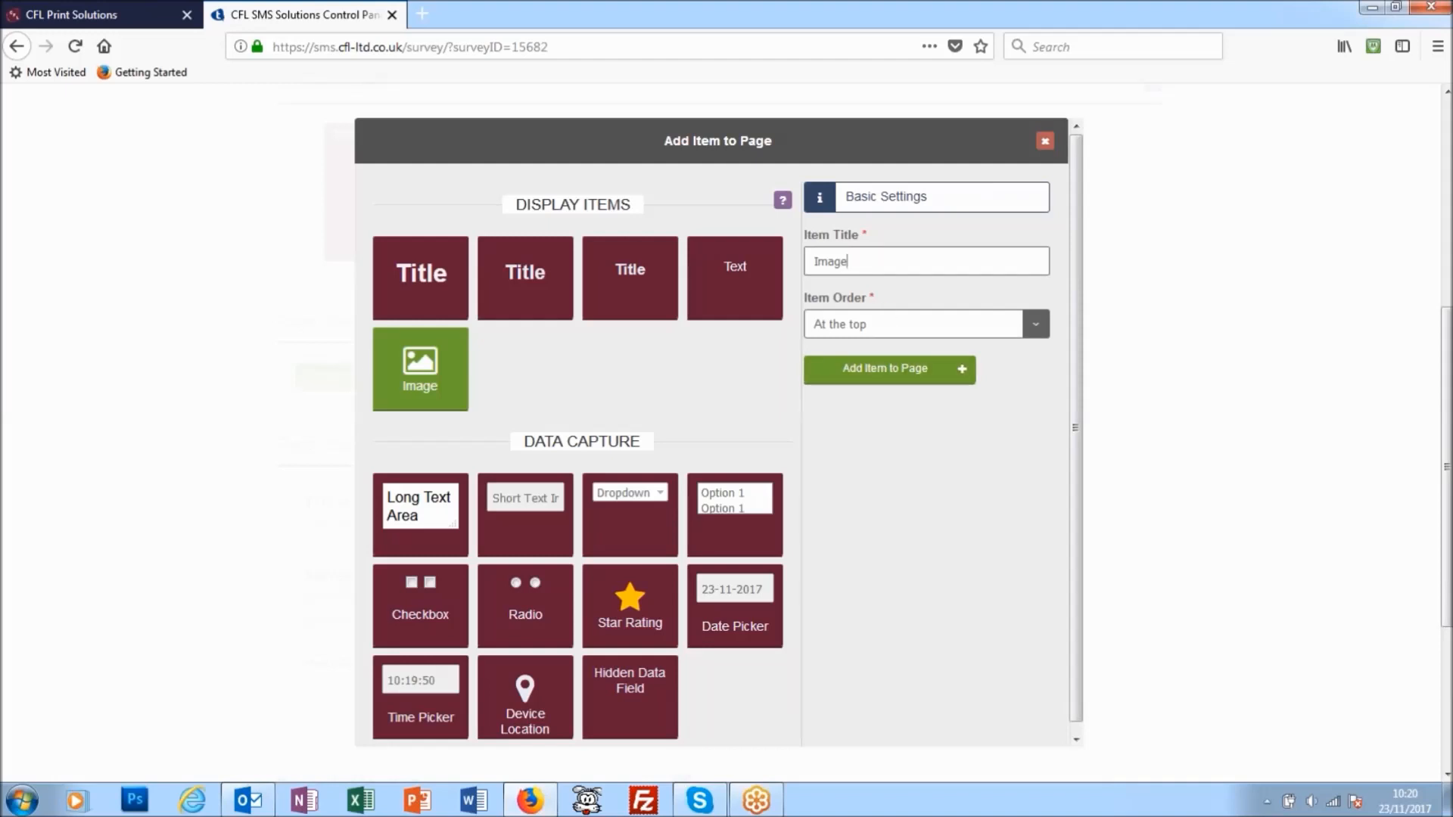
pyautogui.click(878, 369)
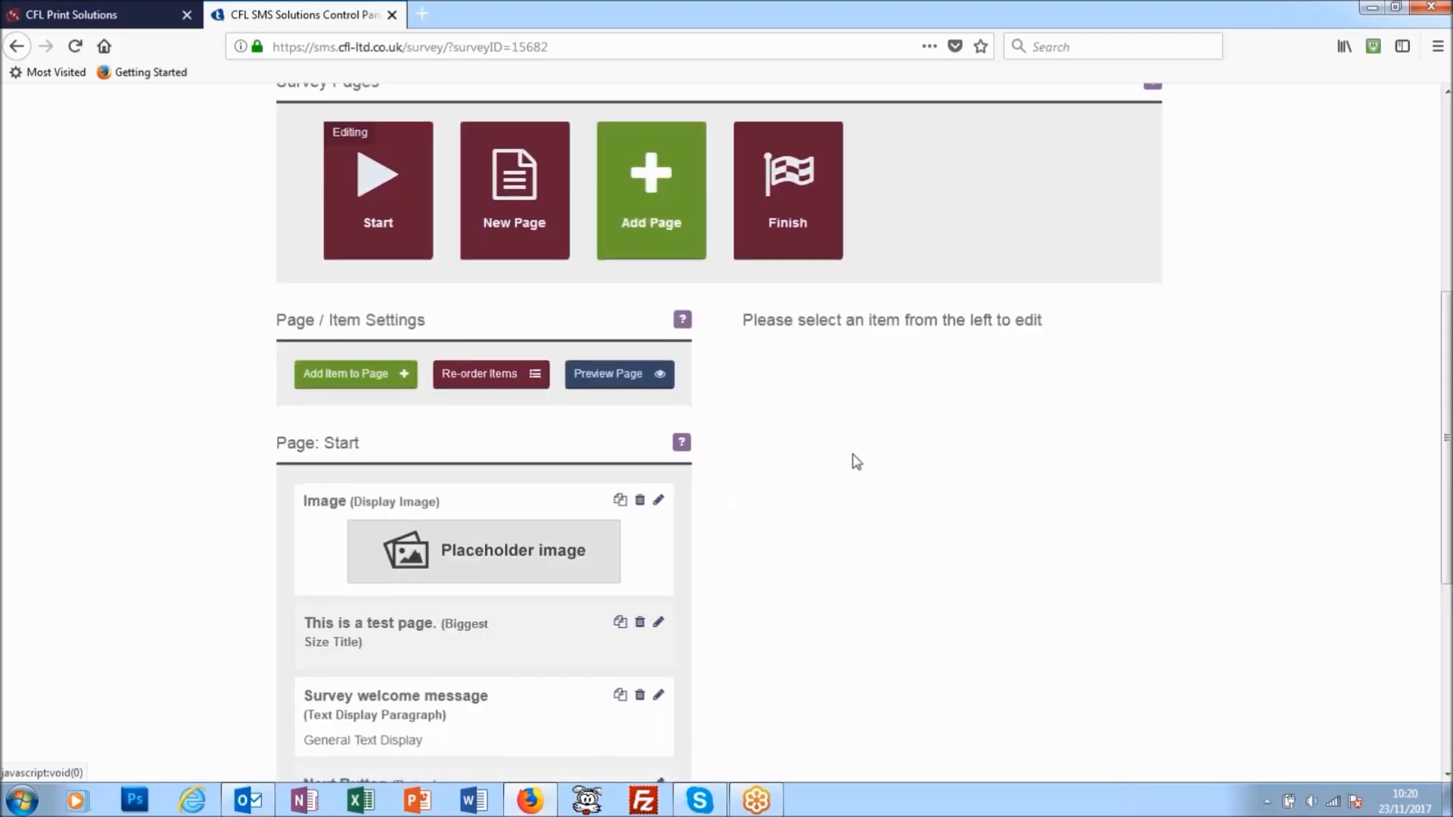
# Replace the placeholder in the Start page's image item with cfllogo.png and save the item.
pyautogui.scroll(-2, 581, 477)
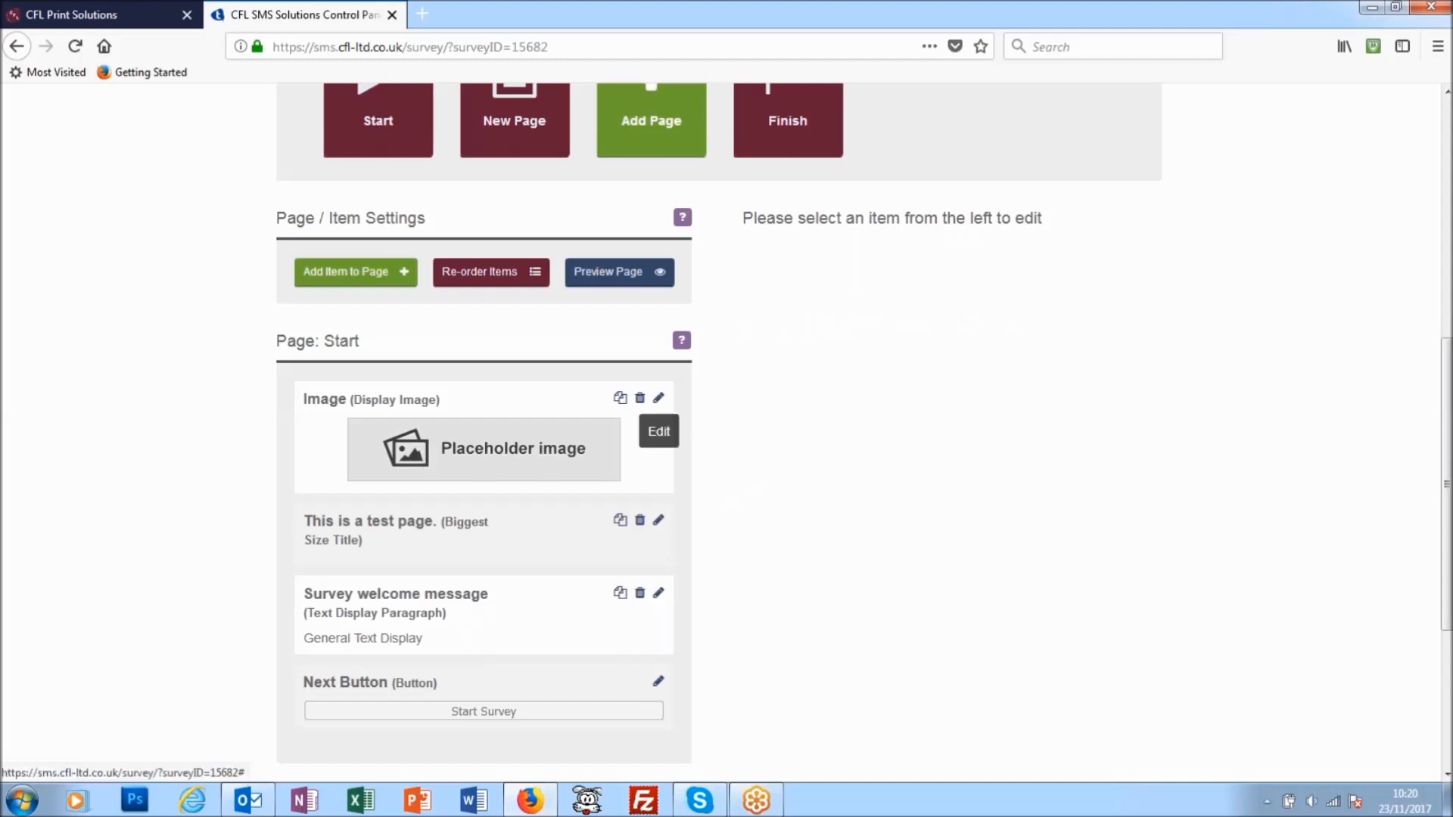
pyautogui.click(657, 397)
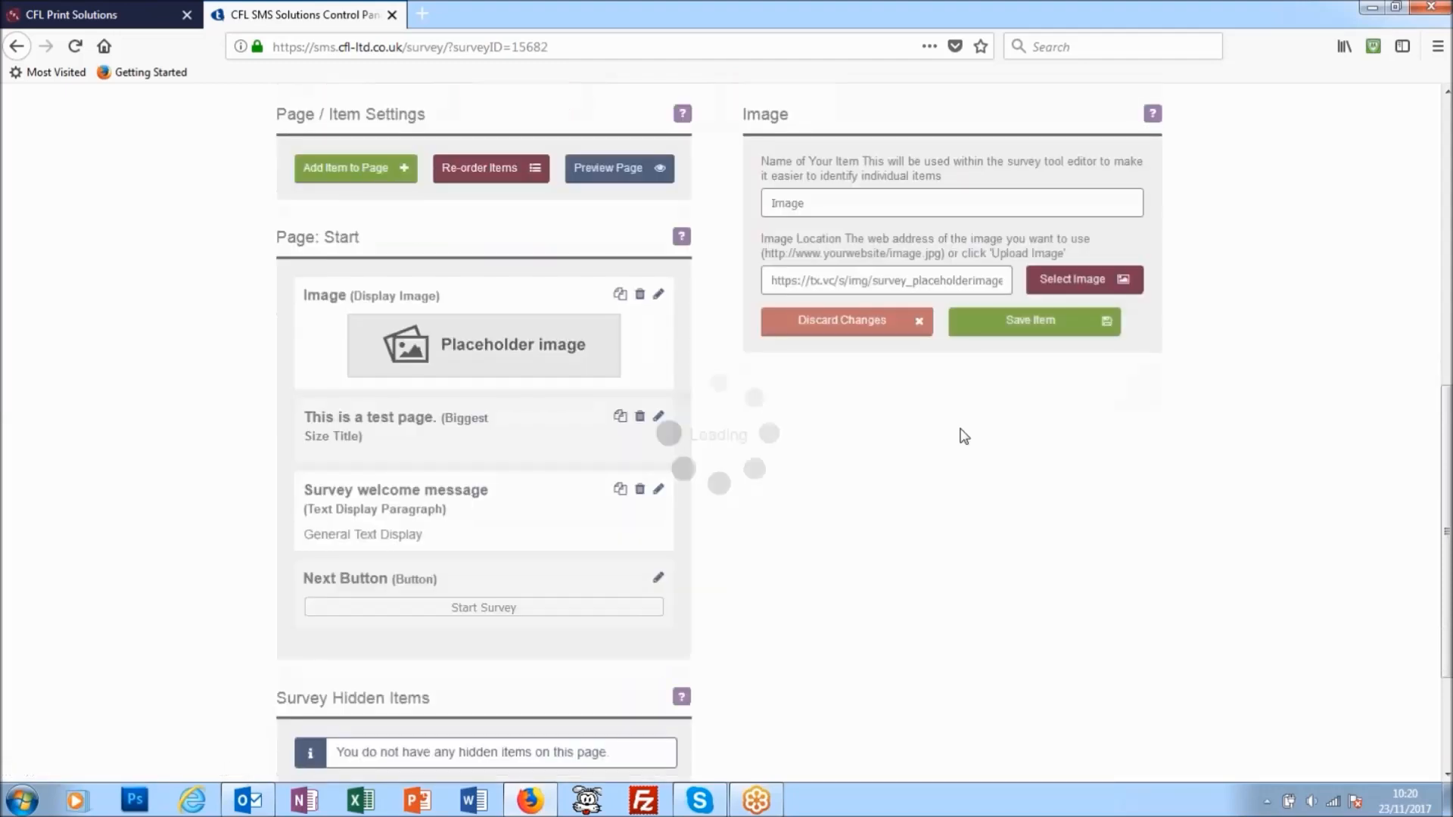
pyautogui.click(1075, 290)
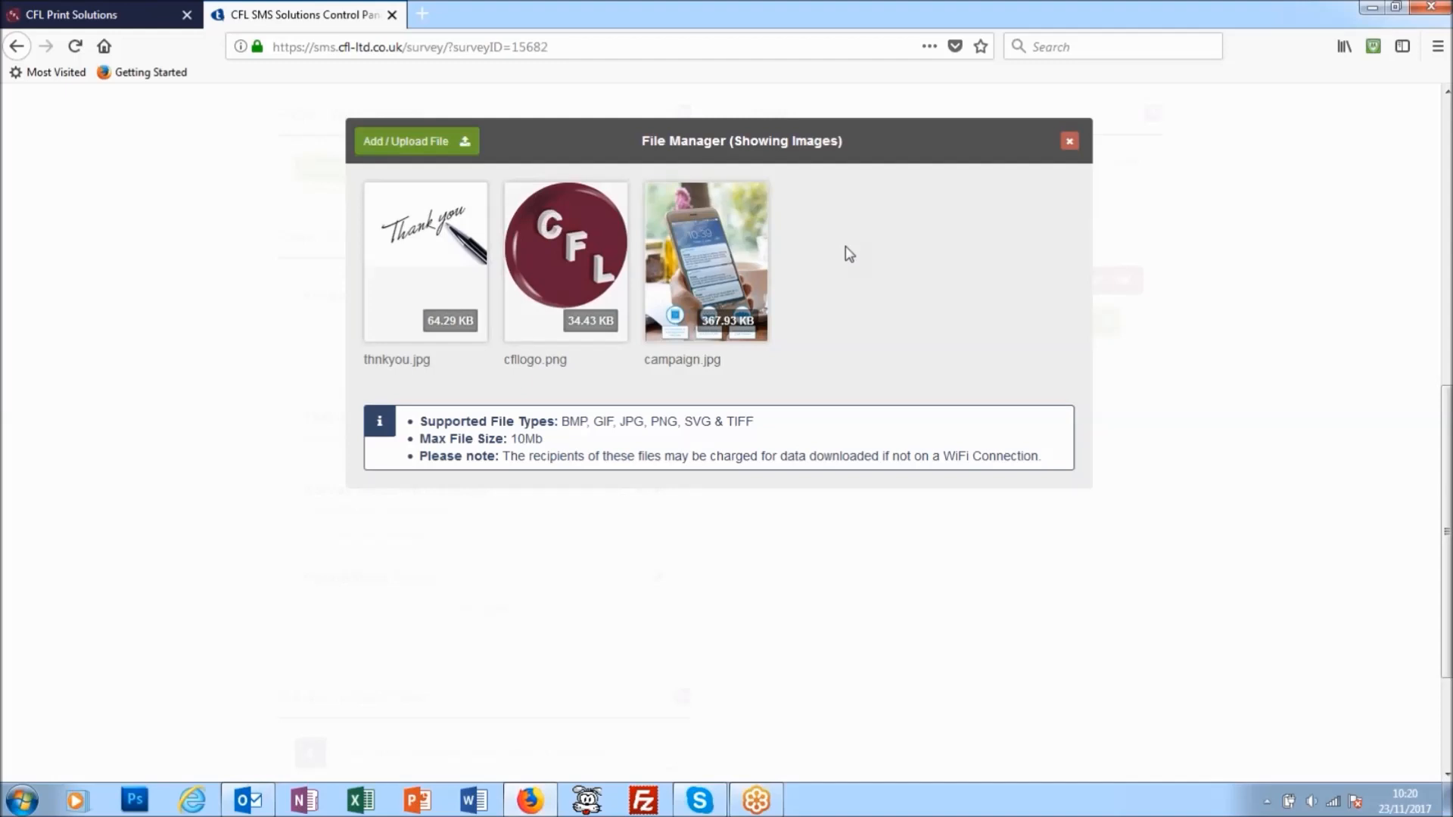
pyautogui.click(598, 292)
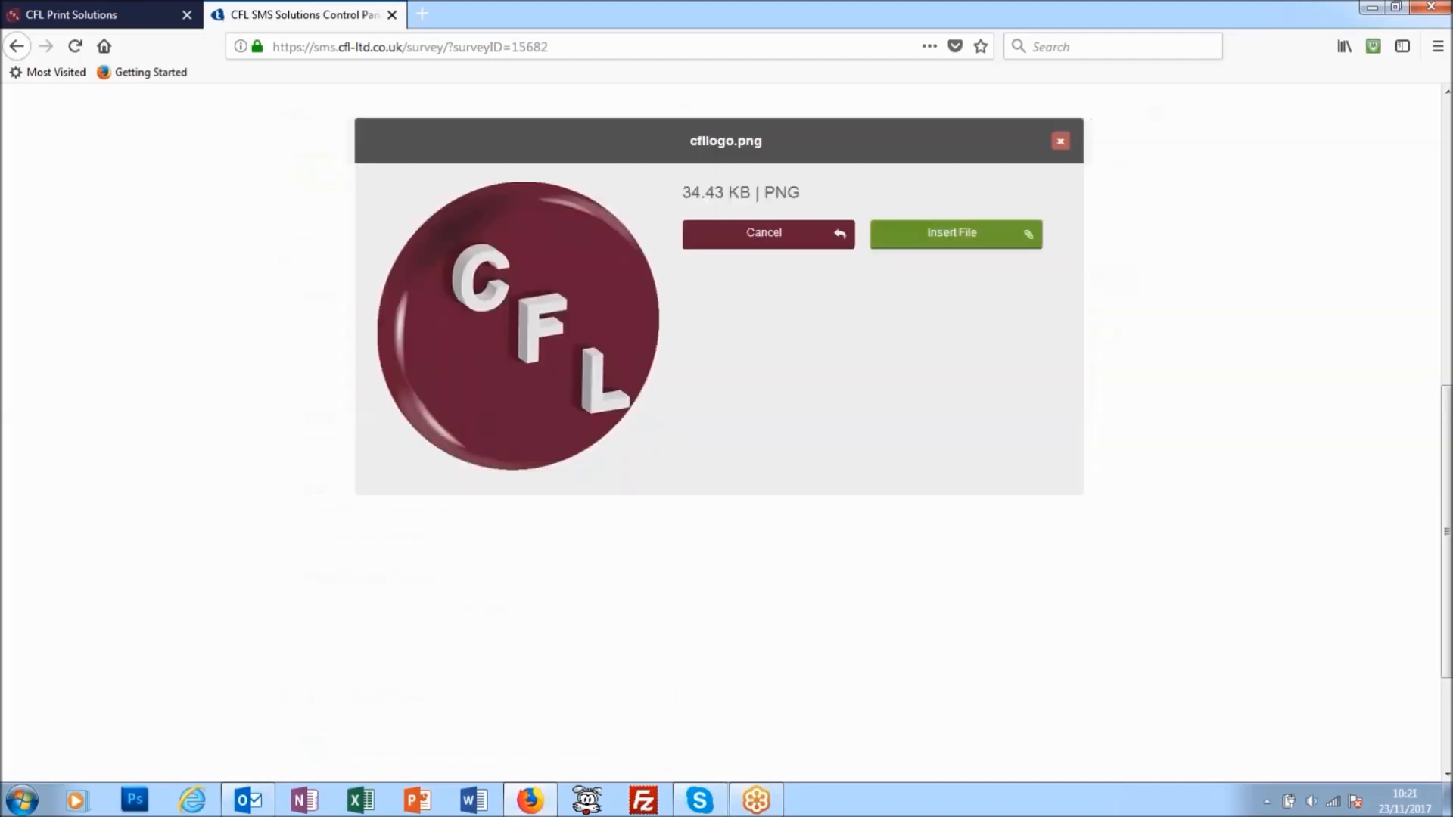
pyautogui.click(989, 233)
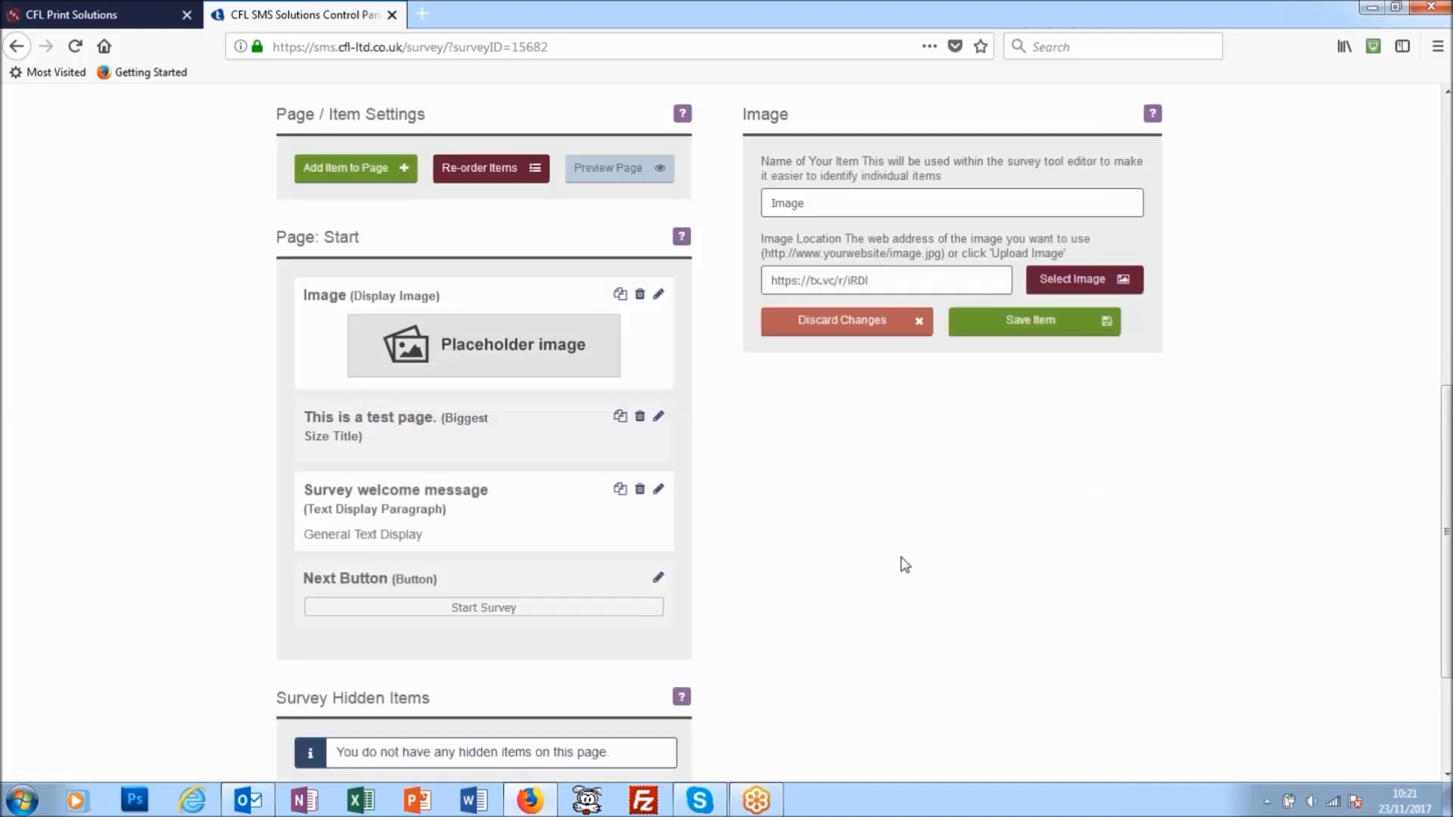
pyautogui.click(1009, 327)
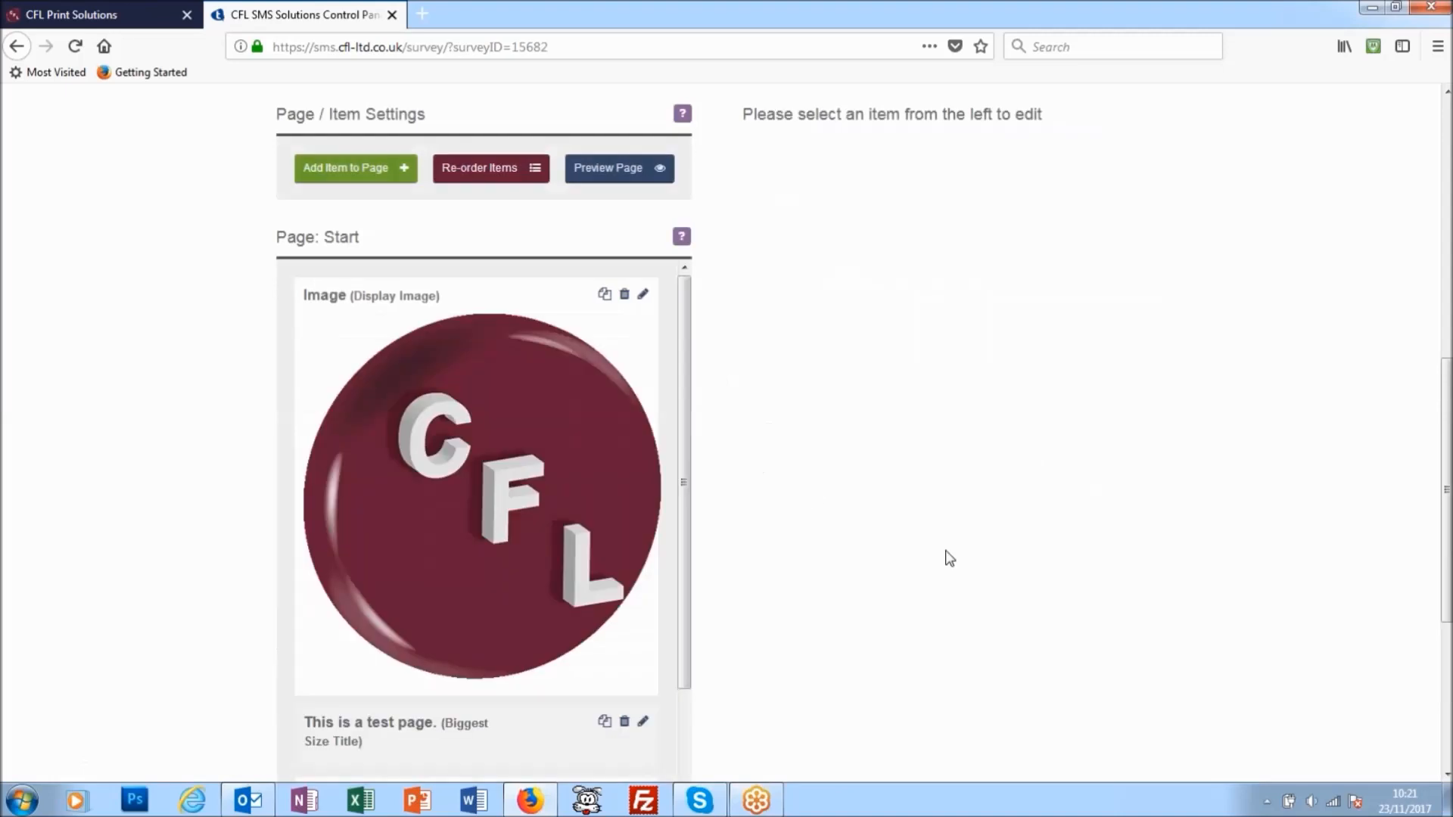
# Review the Start page's items and its phone preview, checking the logo, title, text and start button, and close the preview.
pyautogui.scroll(-5, 652, 452)
pyautogui.scroll(-2, 653, 452)
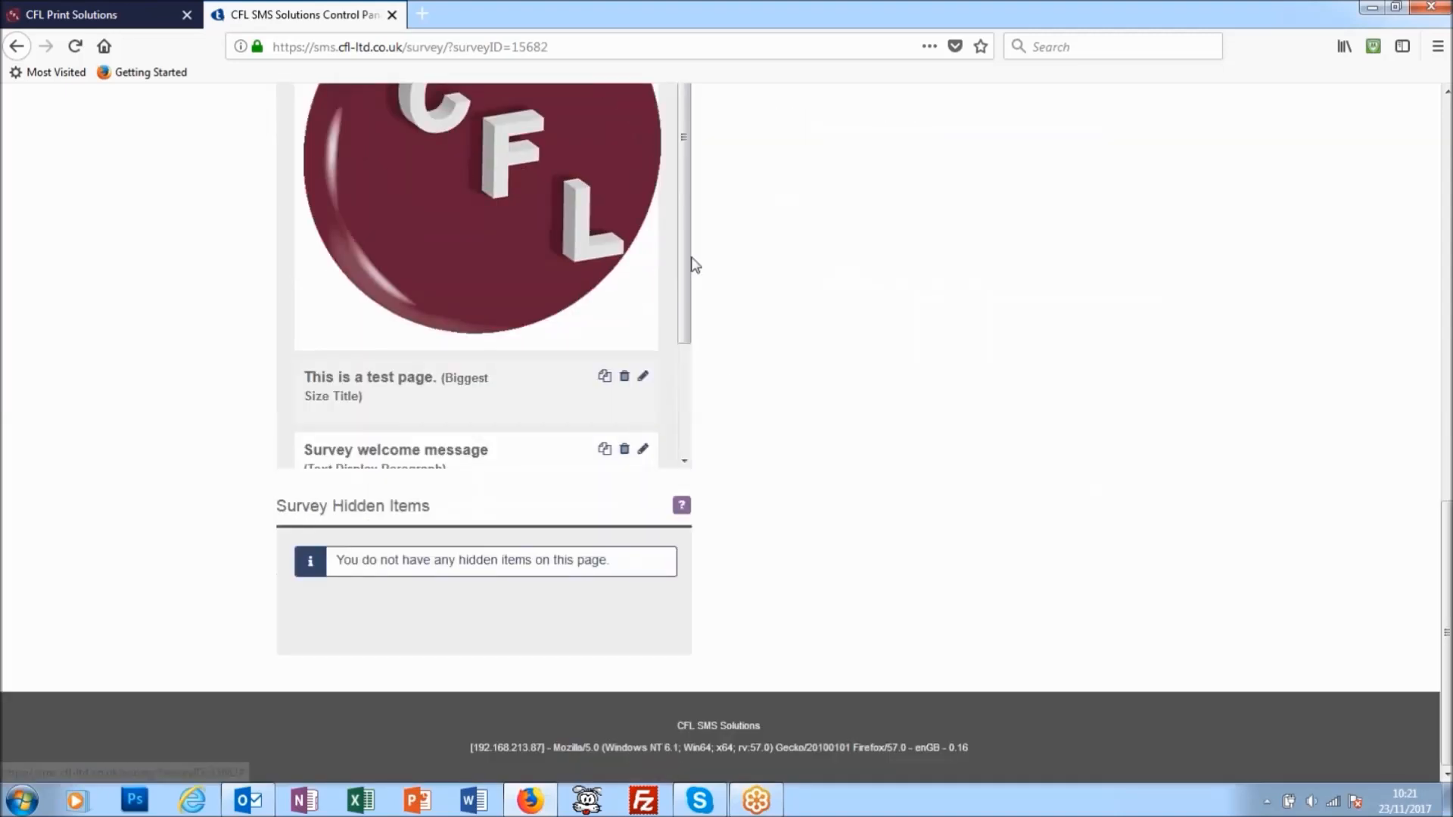
pyautogui.moveTo(687, 260); pyautogui.dragTo(697, 174)
pyautogui.scroll(6, 794, 294)
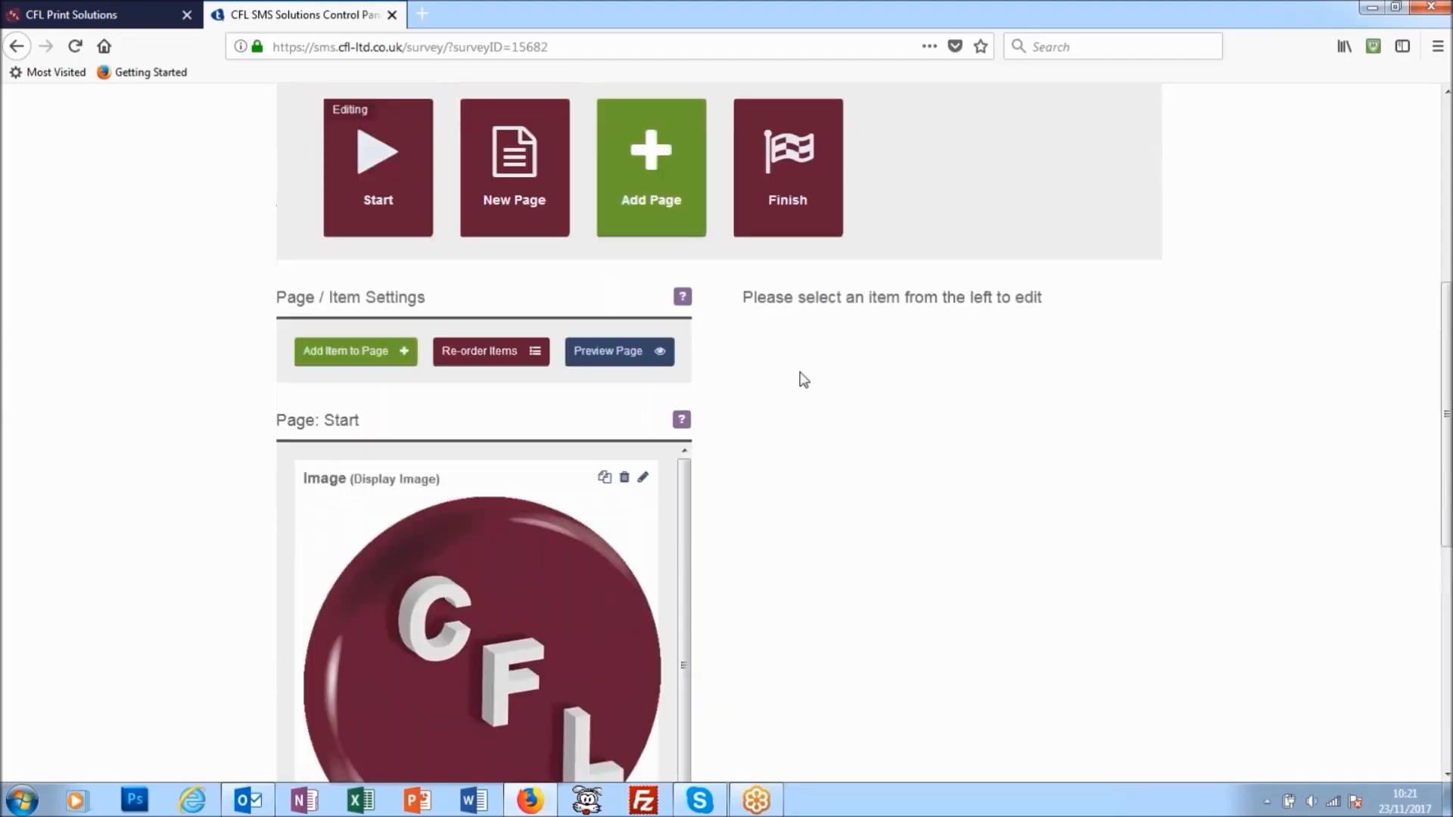
pyautogui.scroll(-2, 625, 339)
pyautogui.click(632, 345)
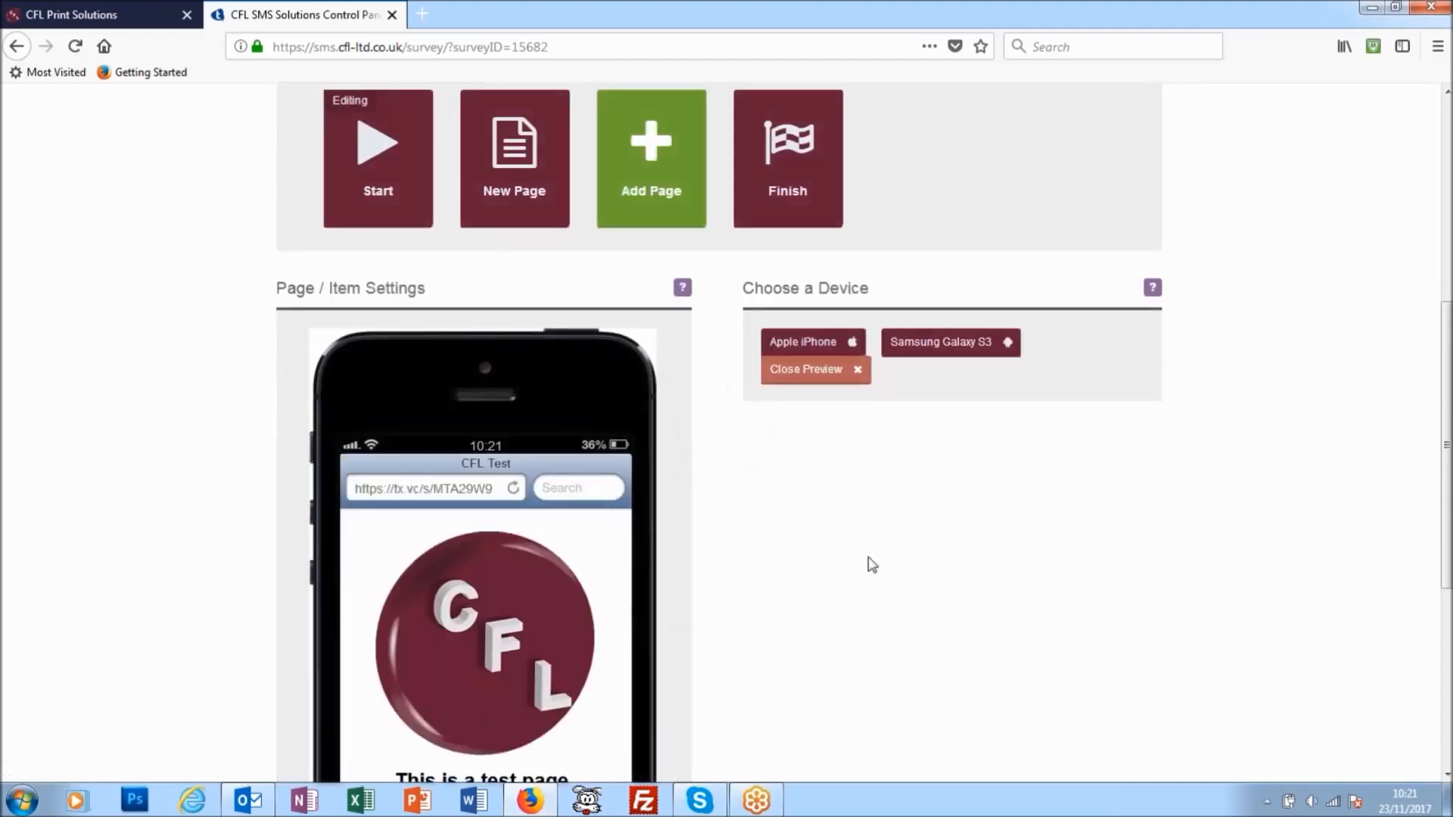
pyautogui.scroll(-3, 870, 542)
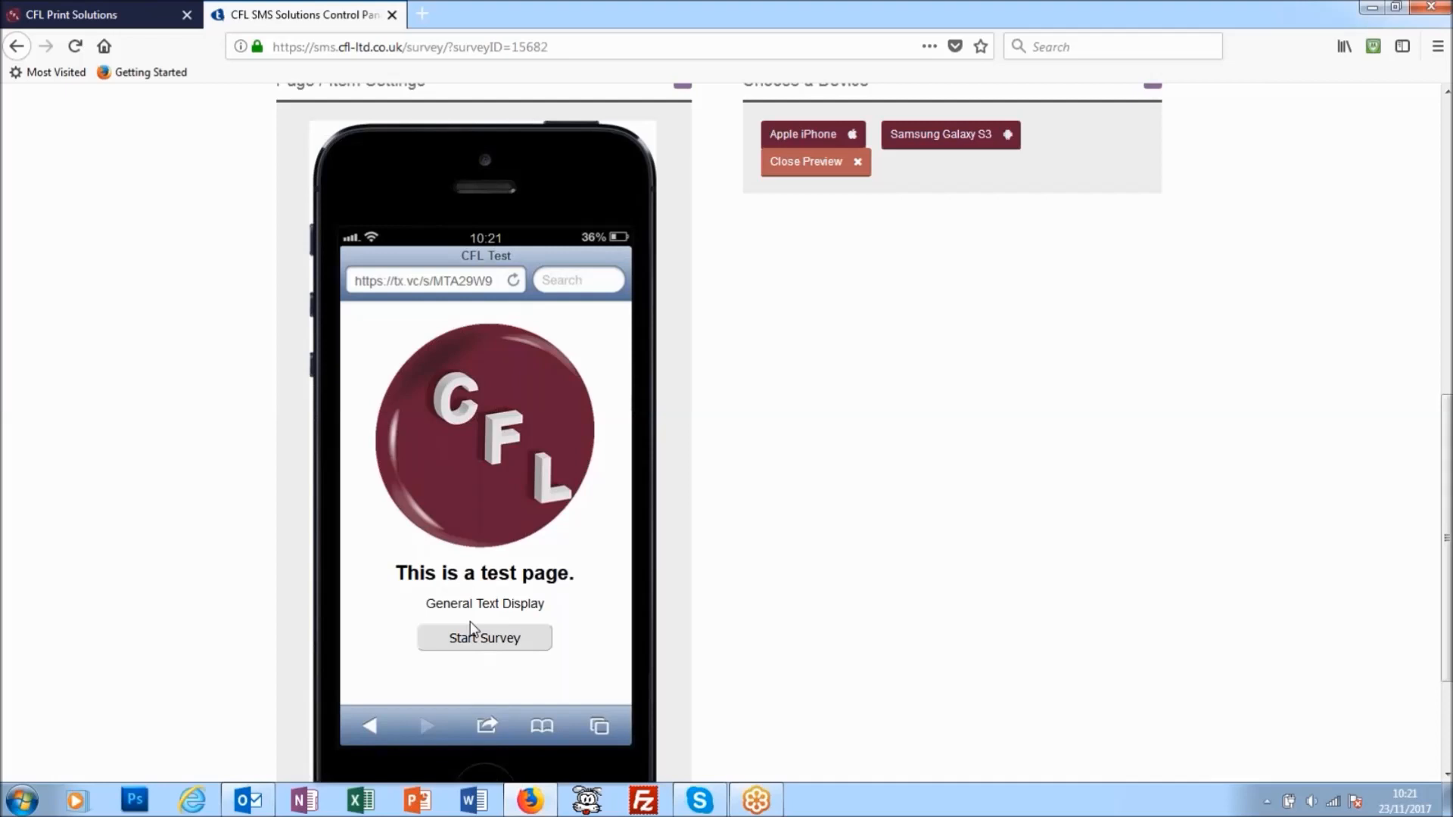
pyautogui.scroll(4, 732, 639)
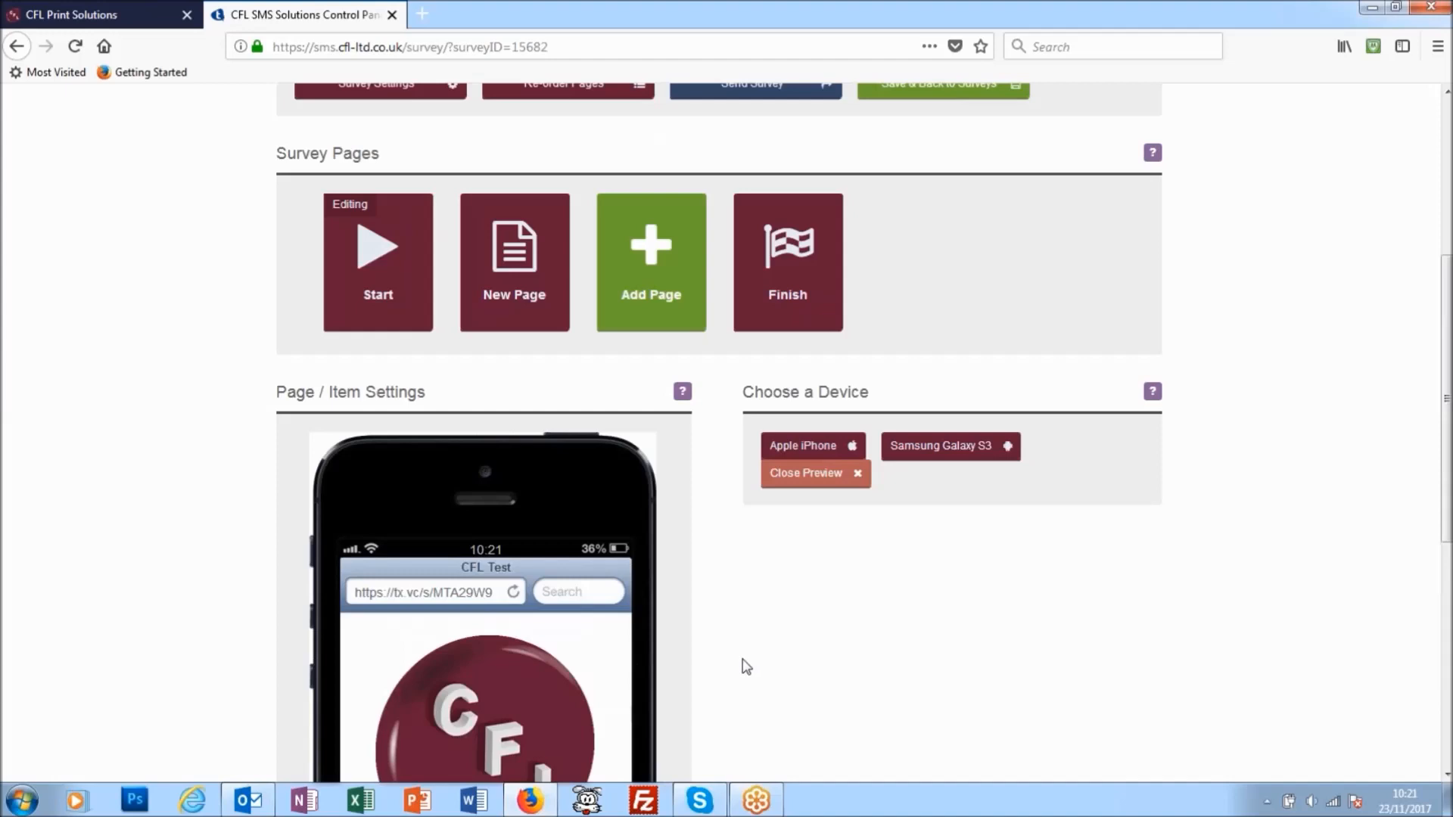
pyautogui.scroll(1, 743, 674)
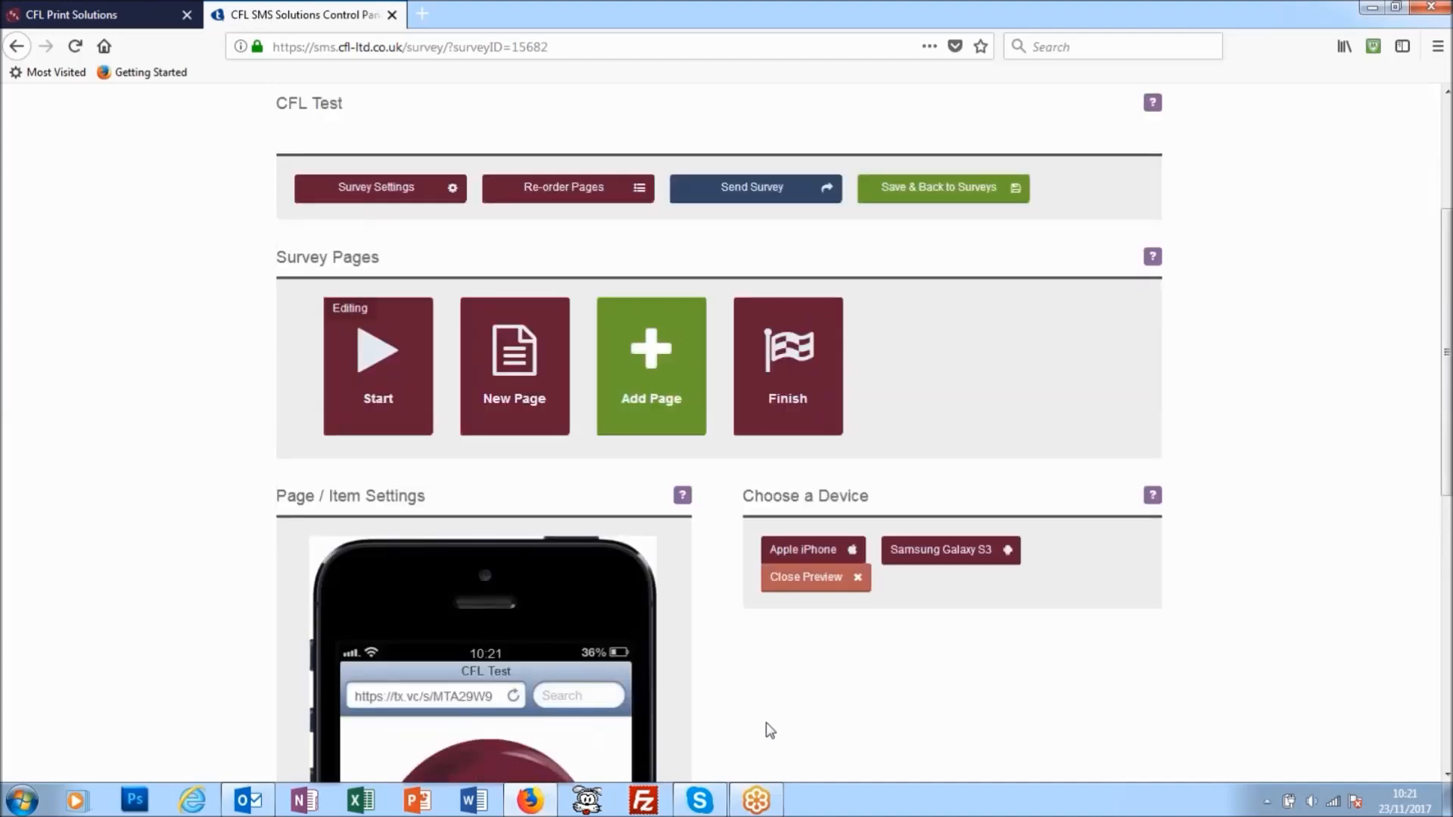
pyautogui.scroll(-2, 769, 730)
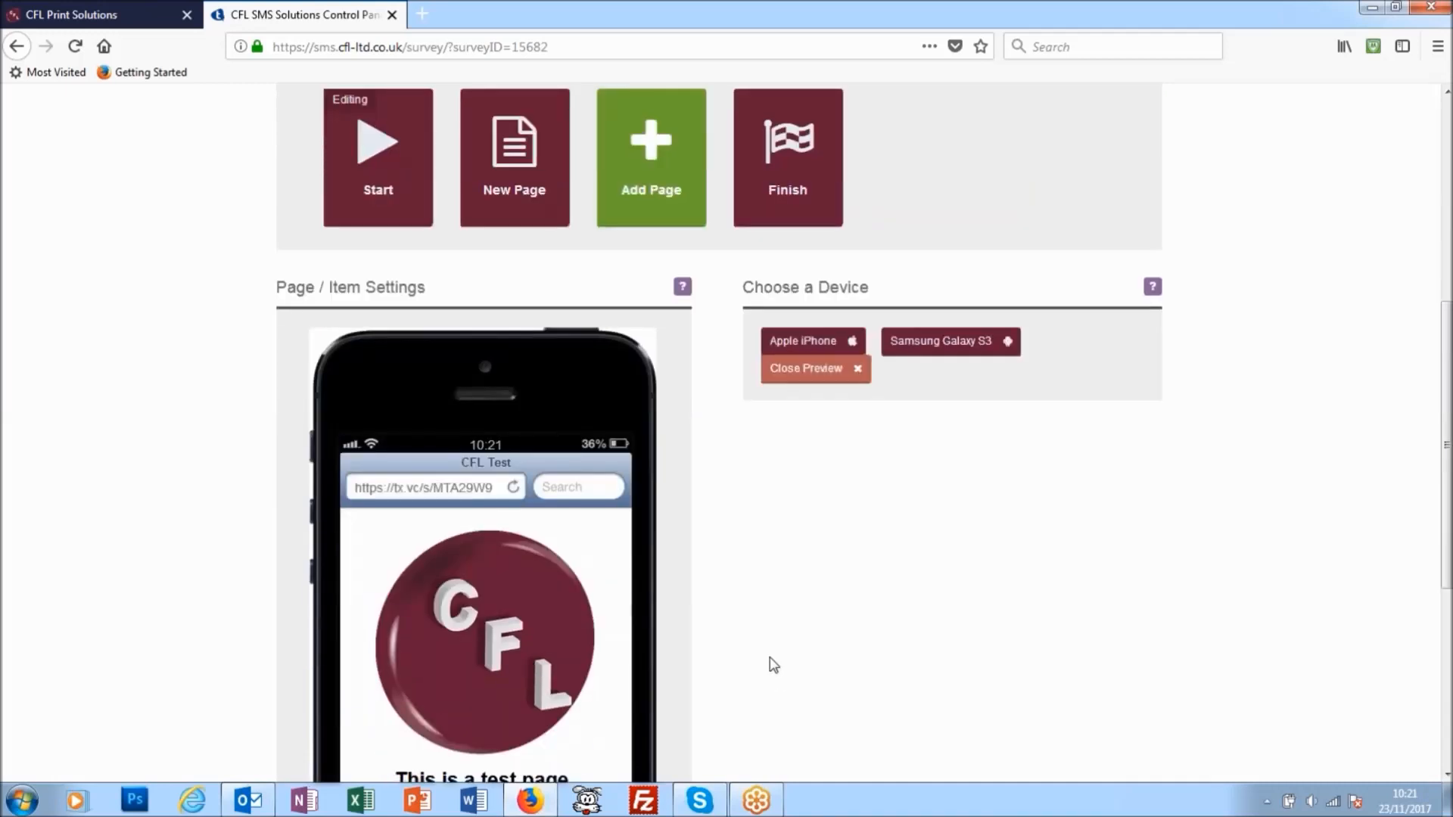
pyautogui.scroll(-2, 772, 665)
pyautogui.scroll(1, 664, 168)
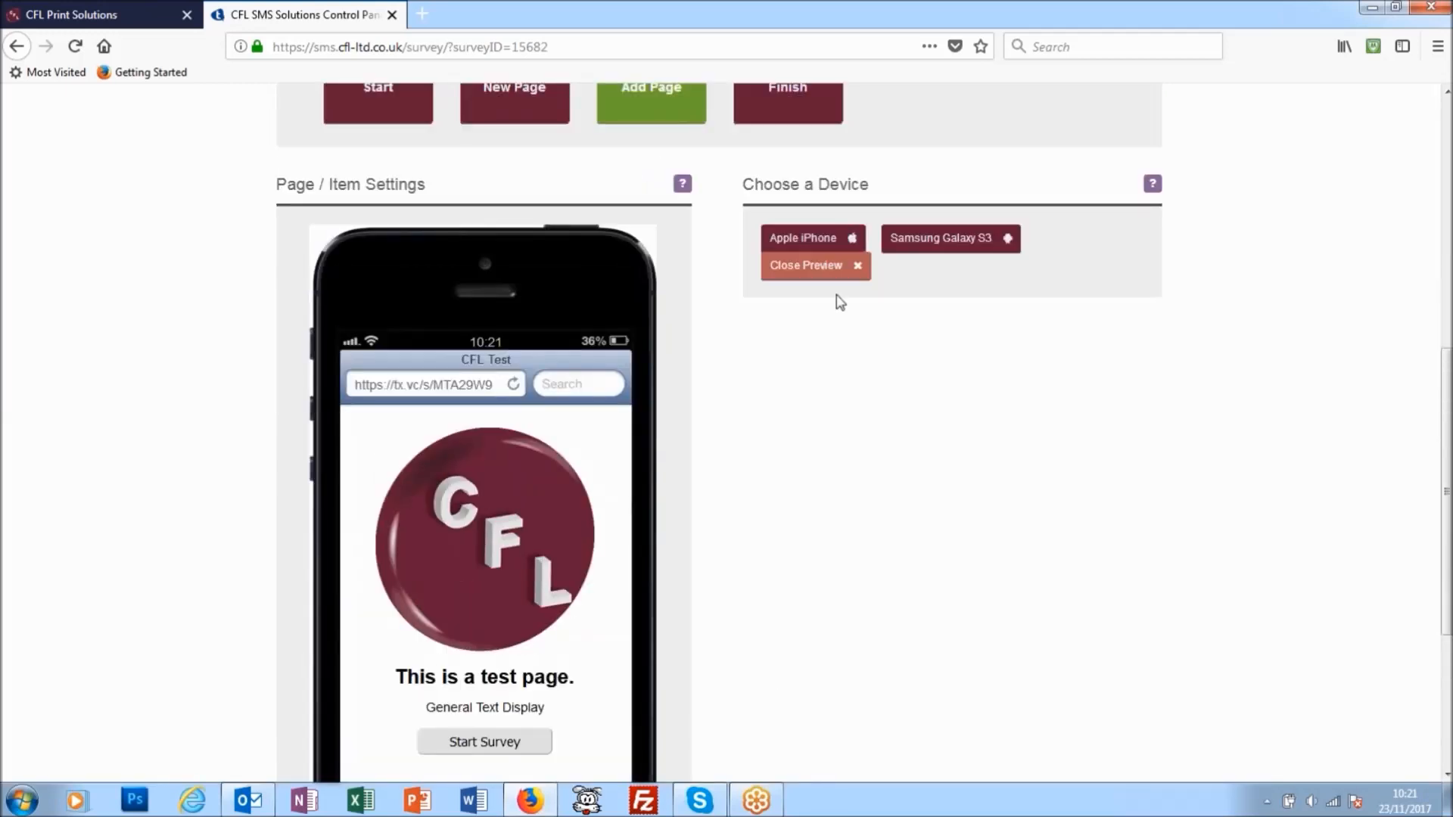
pyautogui.click(832, 266)
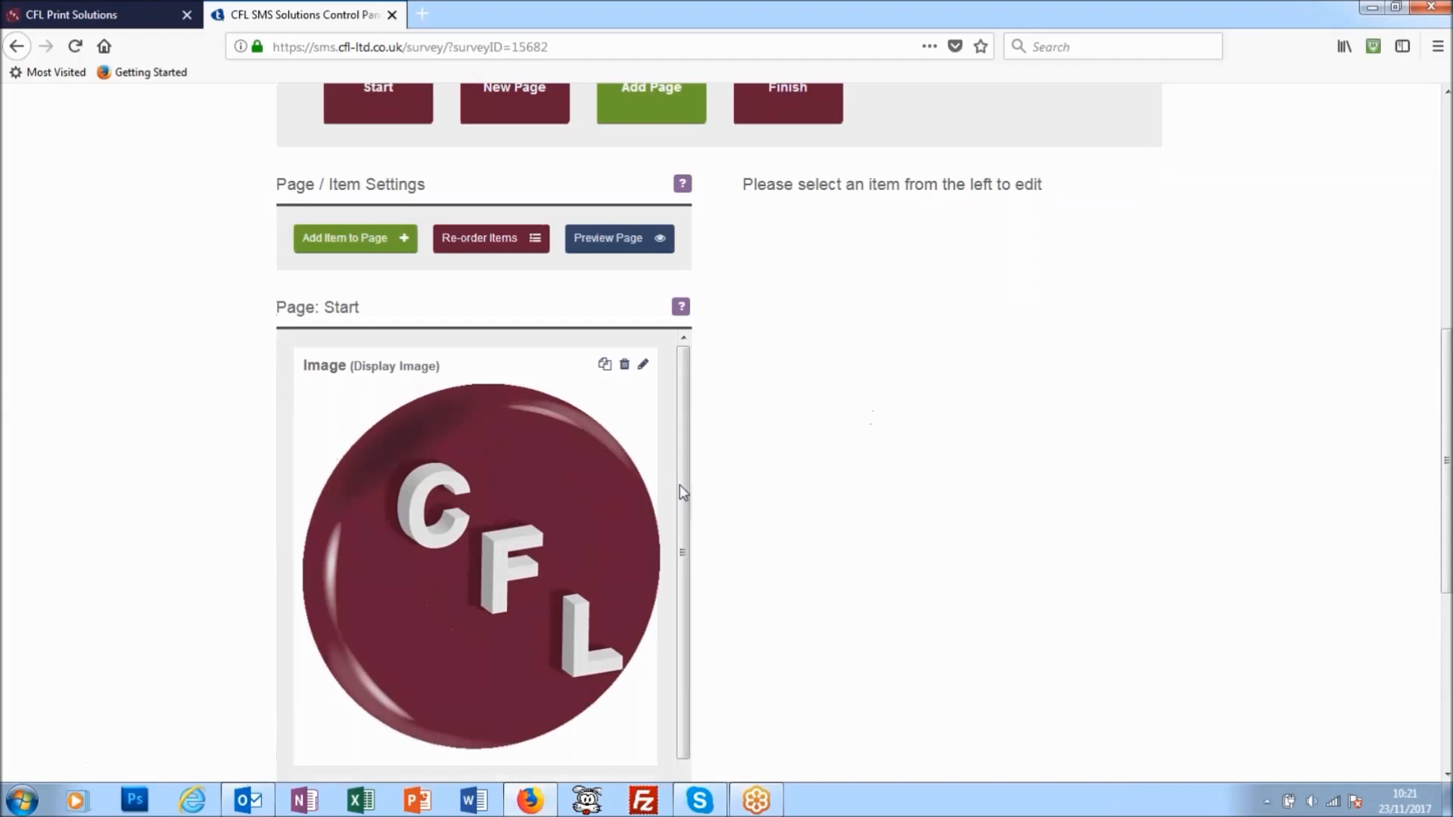
# Change the Start page's title text to "Data Capture Form" and save the item.
pyautogui.scroll(-3, 582, 741)
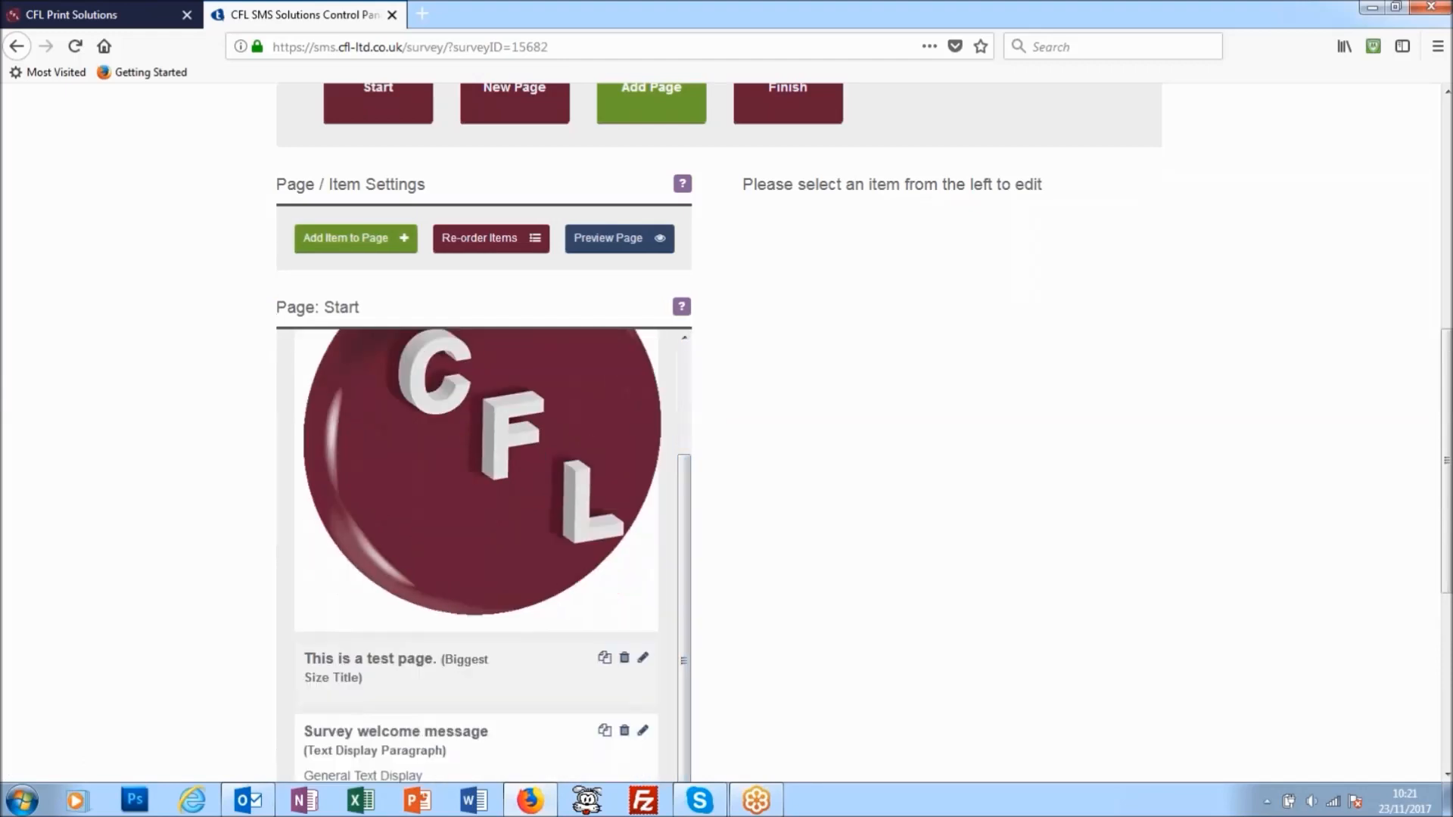
pyautogui.click(644, 659)
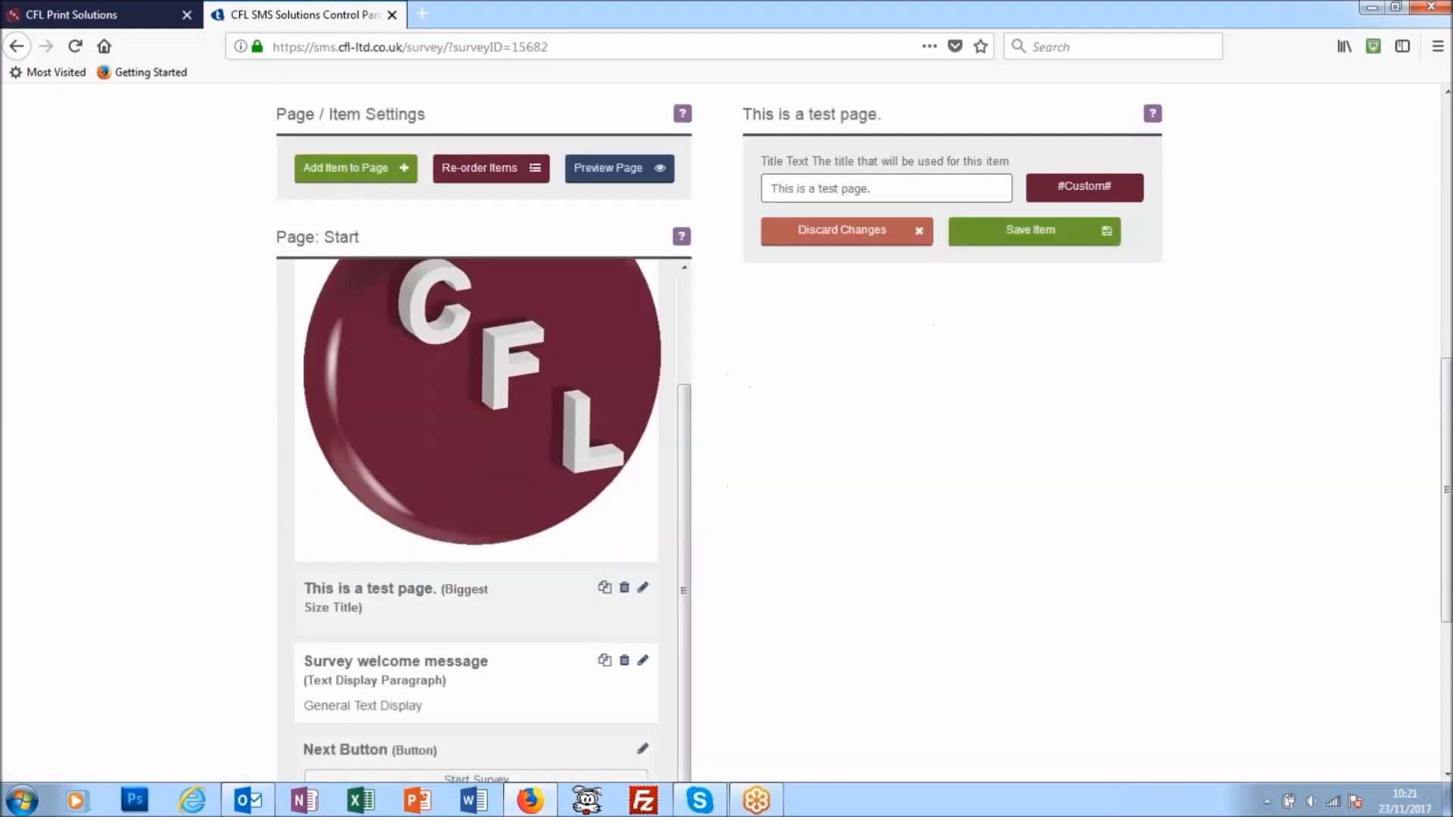
pyautogui.moveTo(902, 191); pyautogui.dragTo(766, 190)
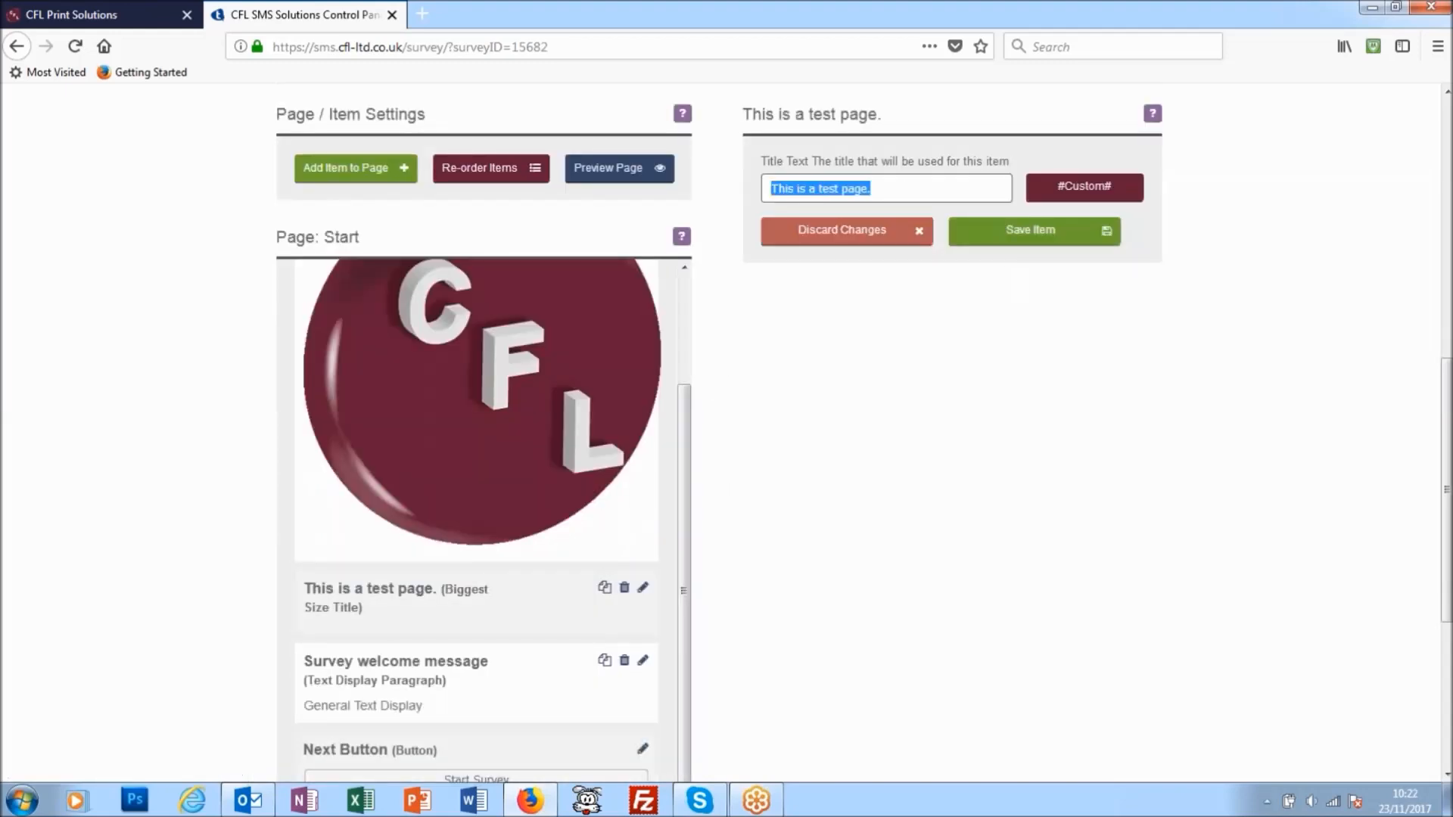
pyautogui.write('Data C')
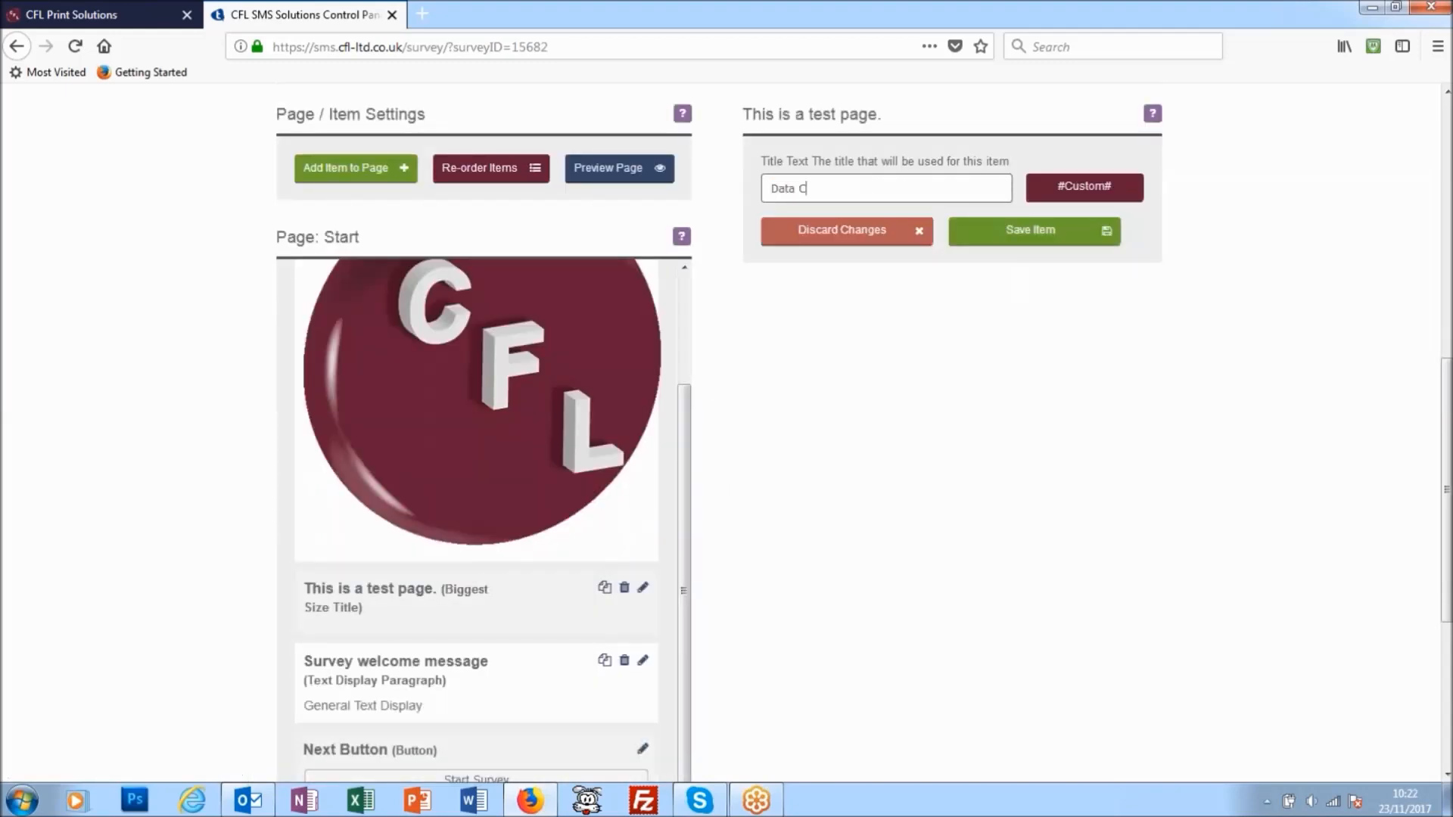
pyautogui.write('apture Form')
pyautogui.click(1060, 230)
# Open the Start page's survey welcome message item for editing and rename it as "Welcome".
pyautogui.scroll(-3, 644, 405)
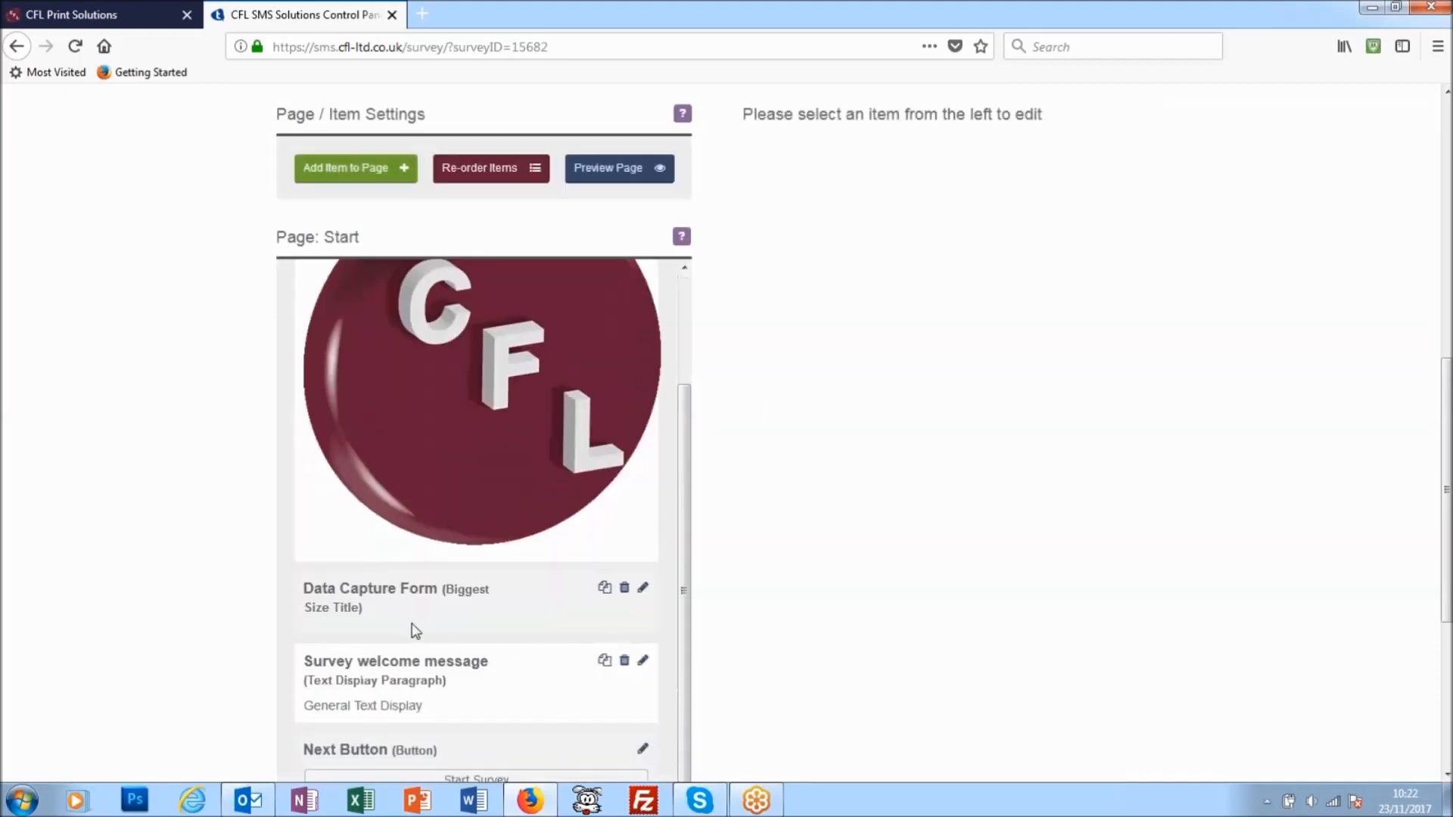
pyautogui.click(642, 661)
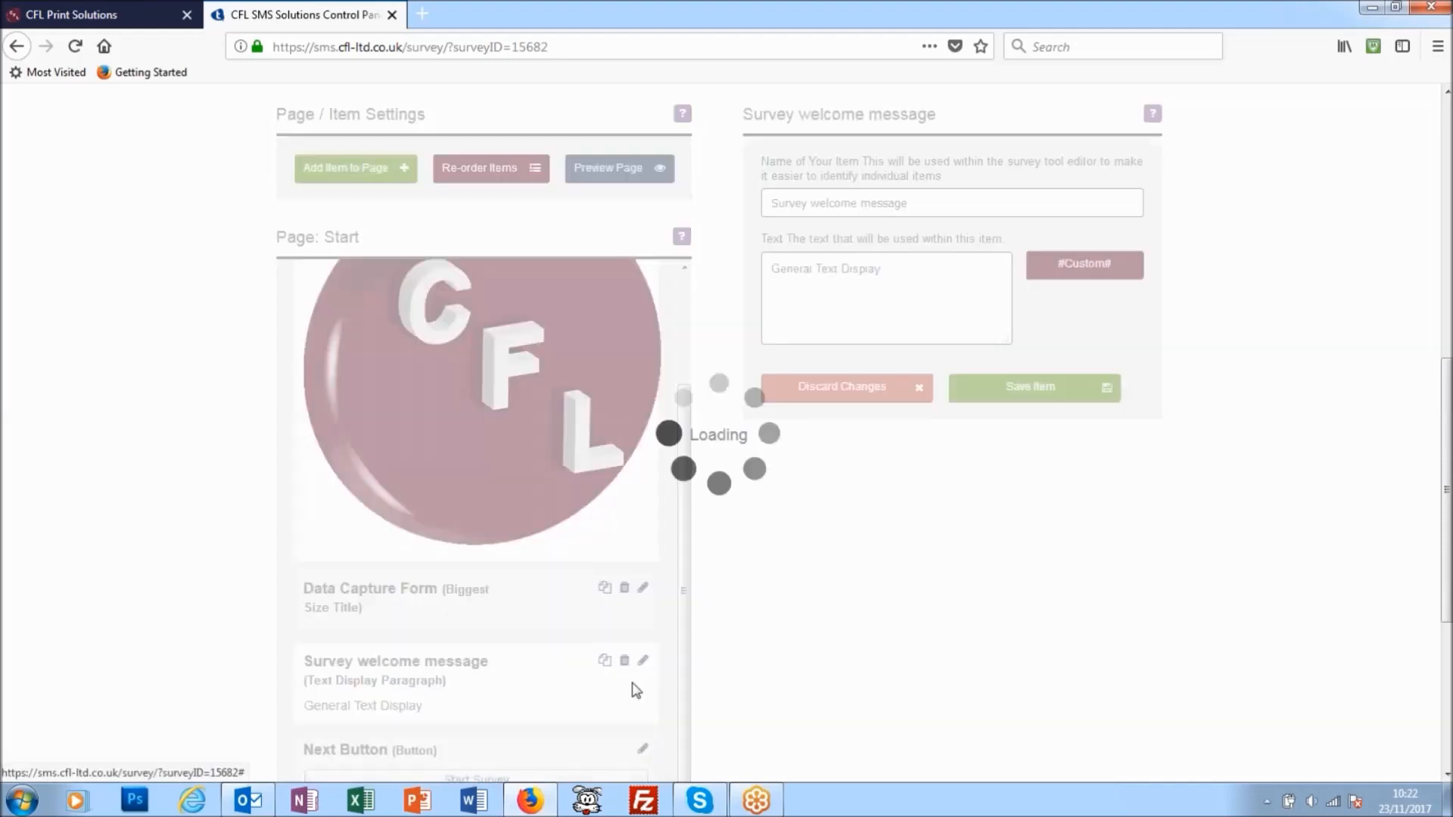
pyautogui.moveTo(926, 203); pyautogui.dragTo(707, 217)
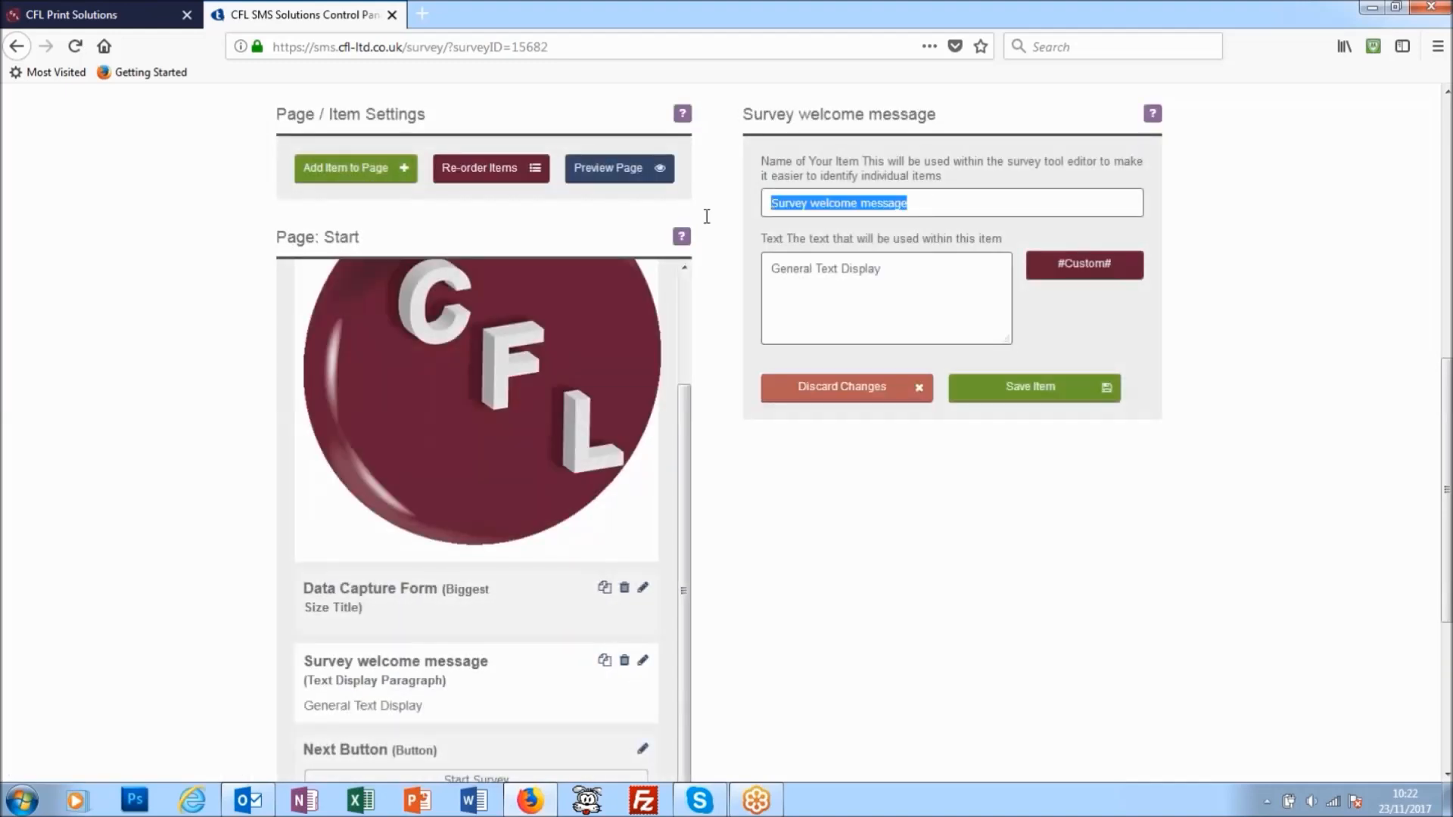
pyautogui.write('W')
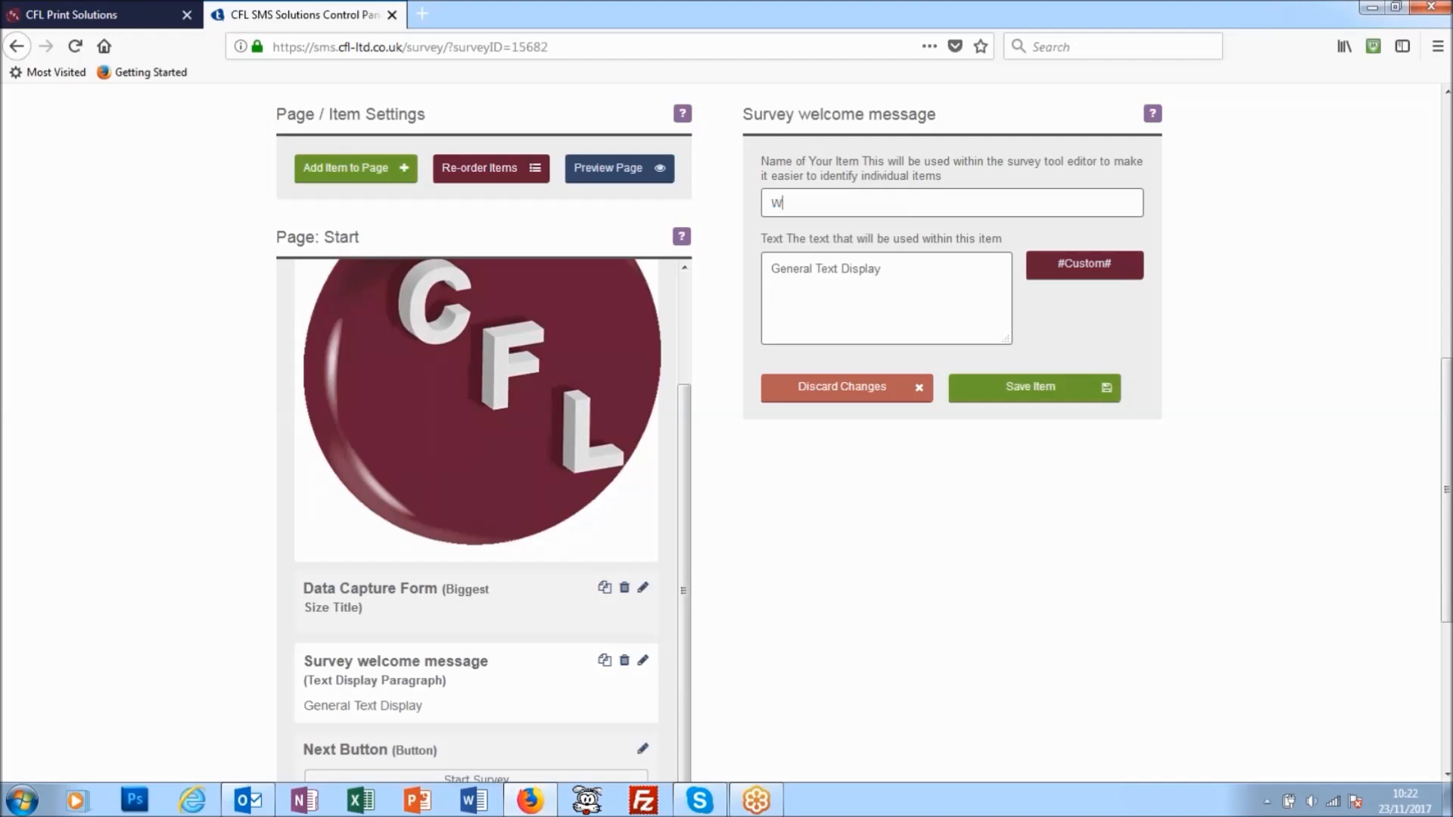
pyautogui.write('elcoms')
pyautogui.press('BackSpace')
pyautogui.write('e')
# Set the Welcome item's text to "Please complete our form." and save the item.
pyautogui.moveTo(884, 270); pyautogui.dragTo(739, 269)
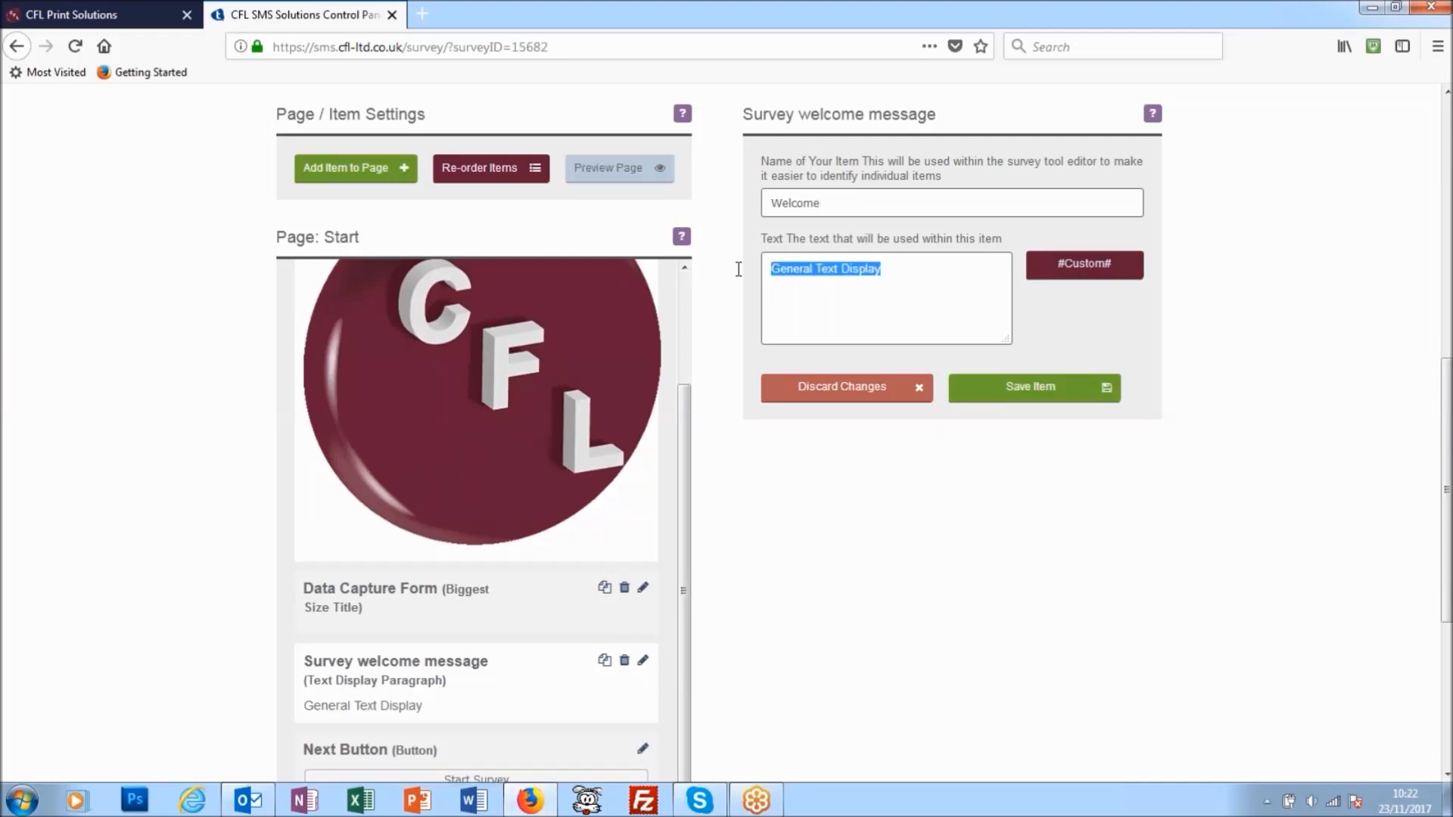
pyautogui.write('Plea')
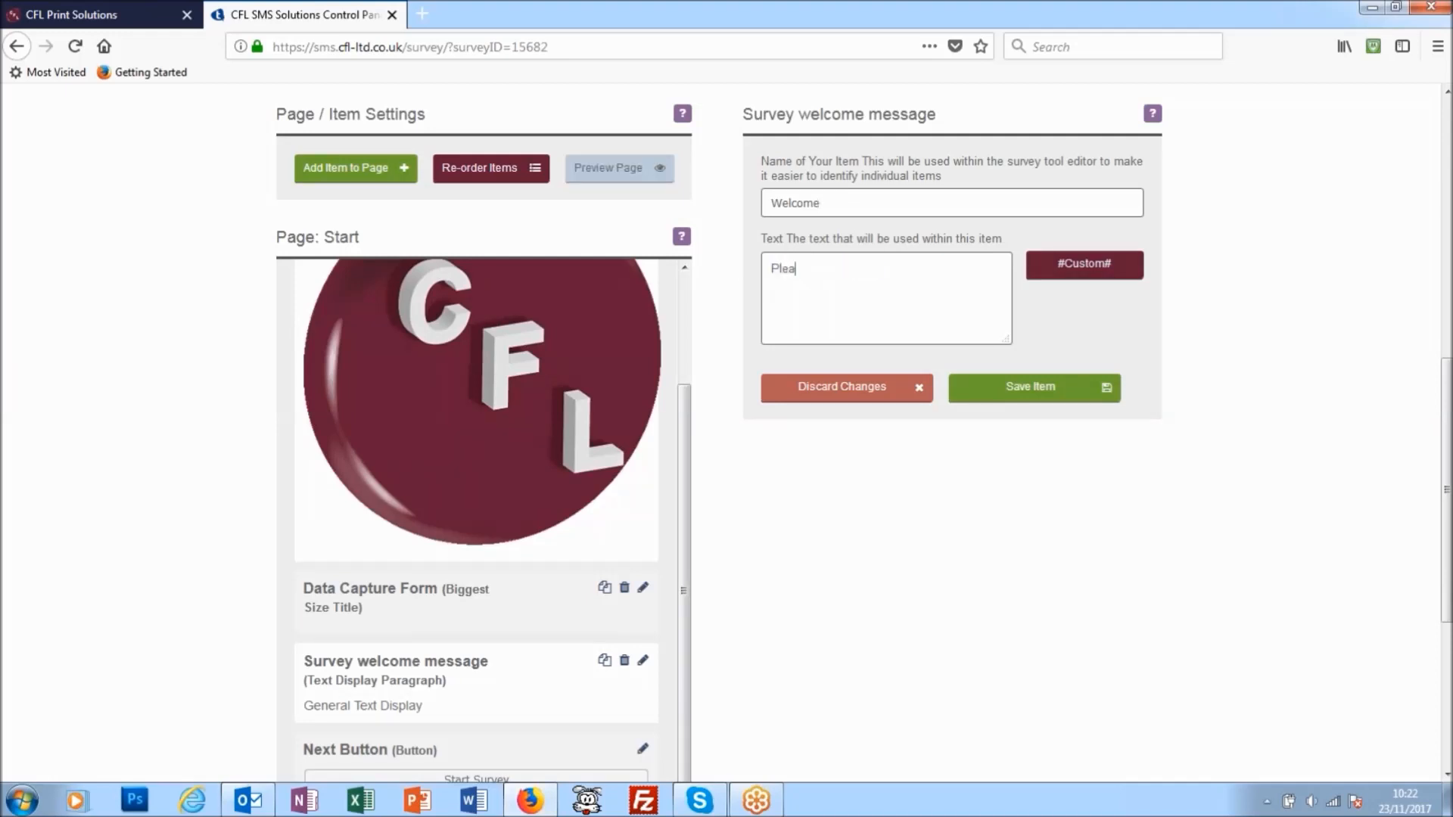
pyautogui.write('se complete our form.')
pyautogui.click(1031, 386)
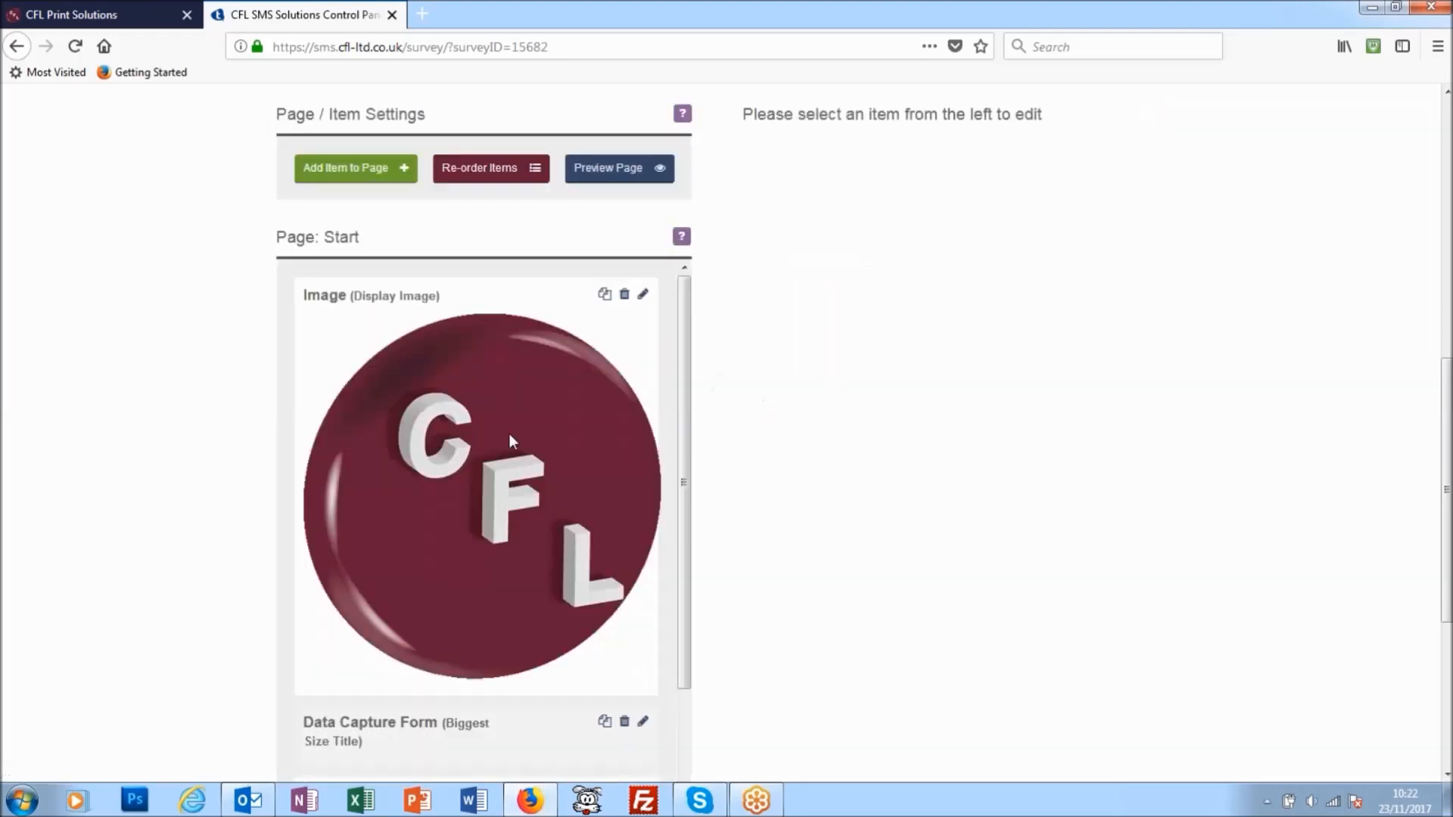
# Review the Start page's items and its phone preview, checking the title and welcome text, and close the preview.
pyautogui.scroll(-2, 508, 441)
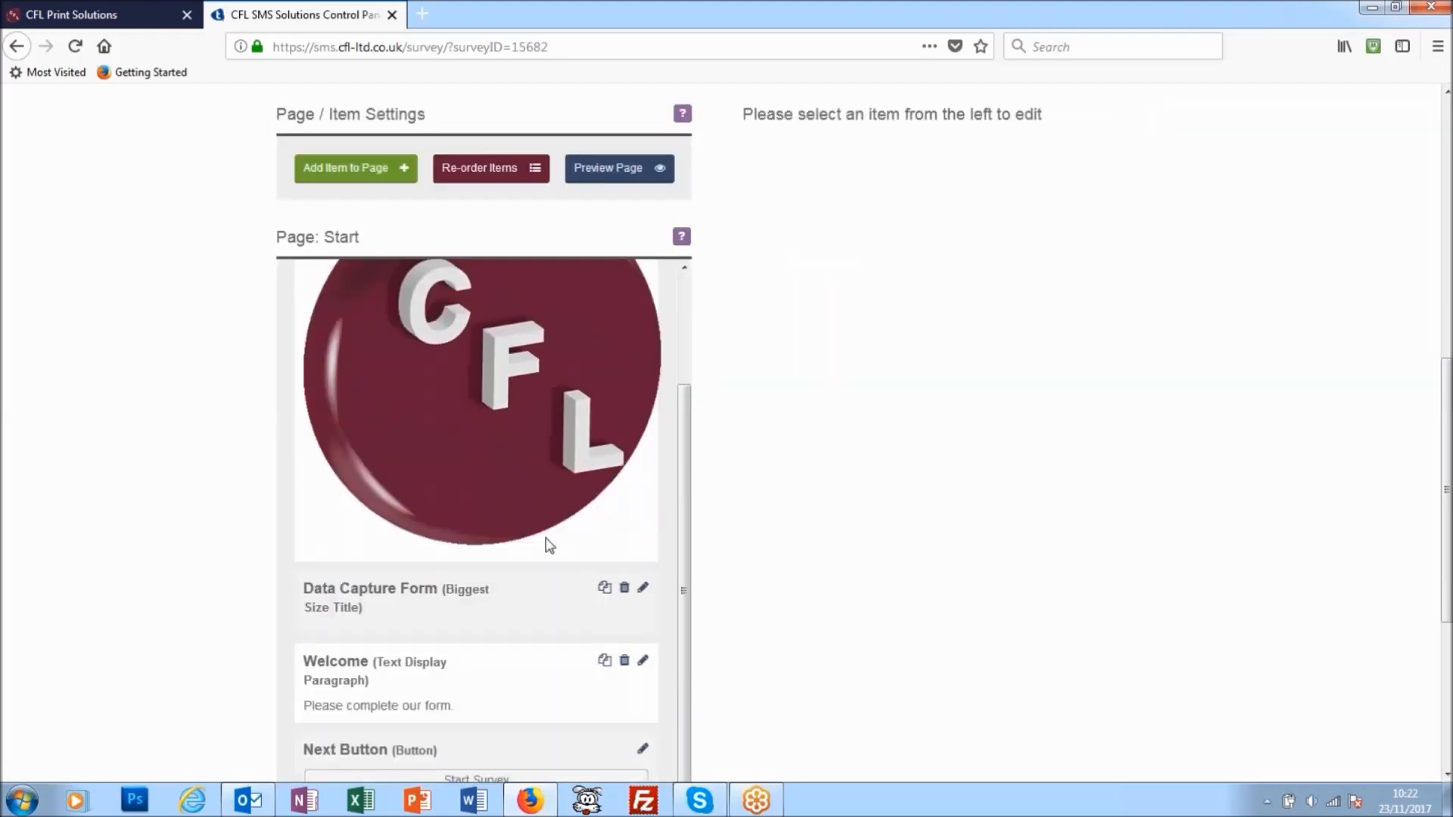
pyautogui.scroll(2, 582, 567)
pyautogui.click(639, 169)
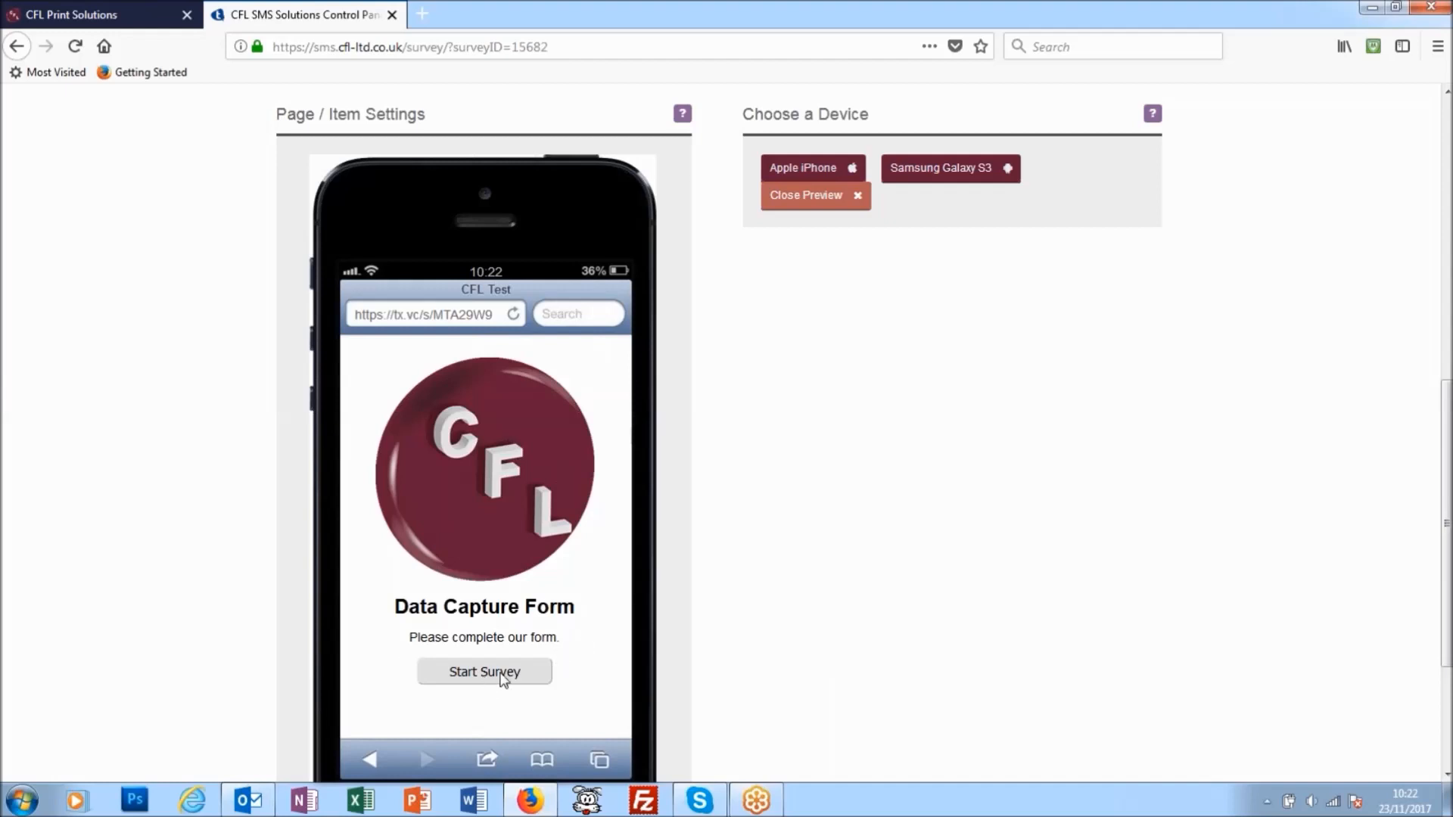
pyautogui.click(824, 200)
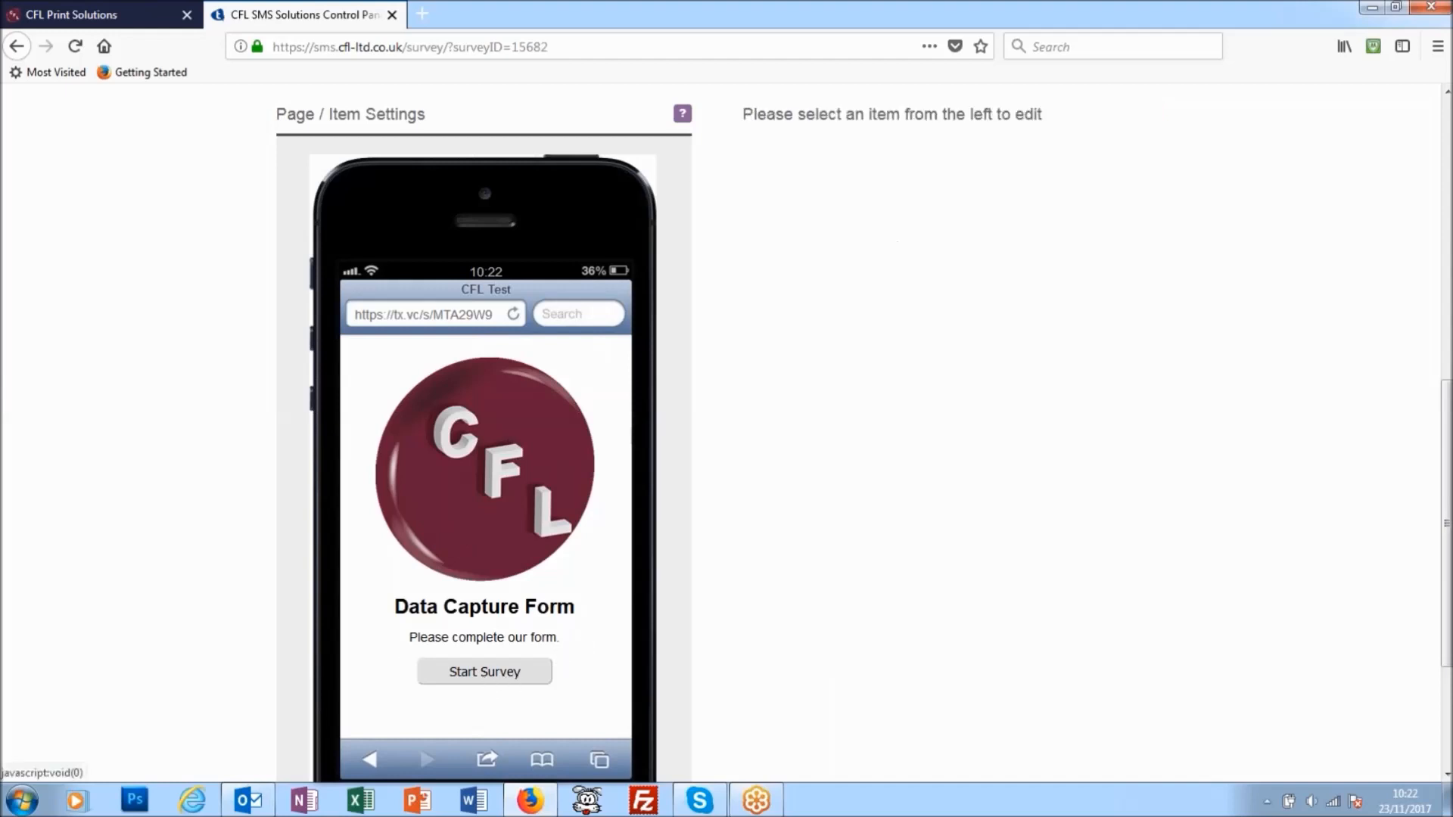
# Change the text of the Start page's Next Button item to "Start" and save the item.
pyautogui.scroll(-3, 704, 515)
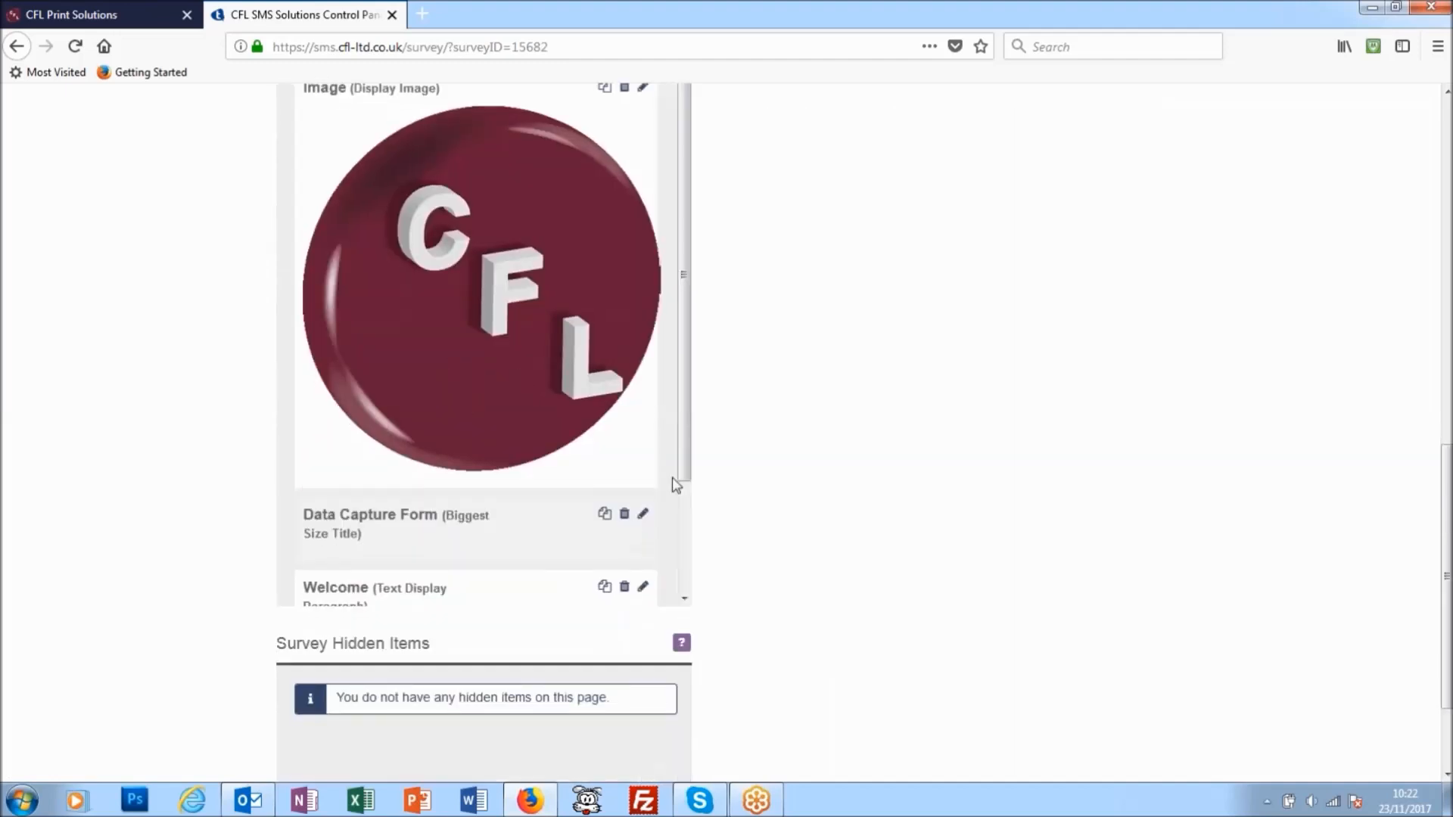
pyautogui.moveTo(685, 425); pyautogui.dragTo(679, 569)
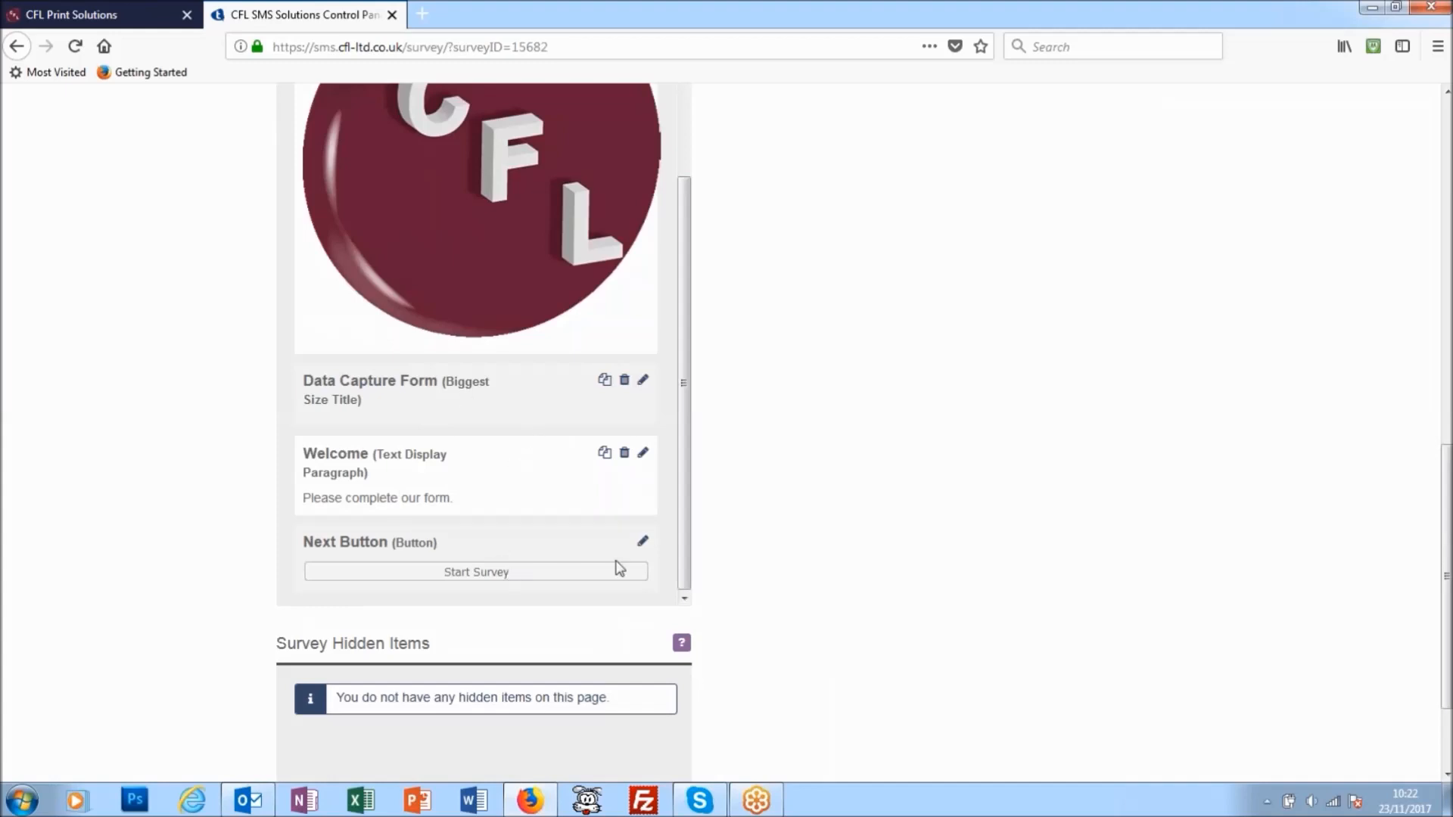
pyautogui.click(642, 540)
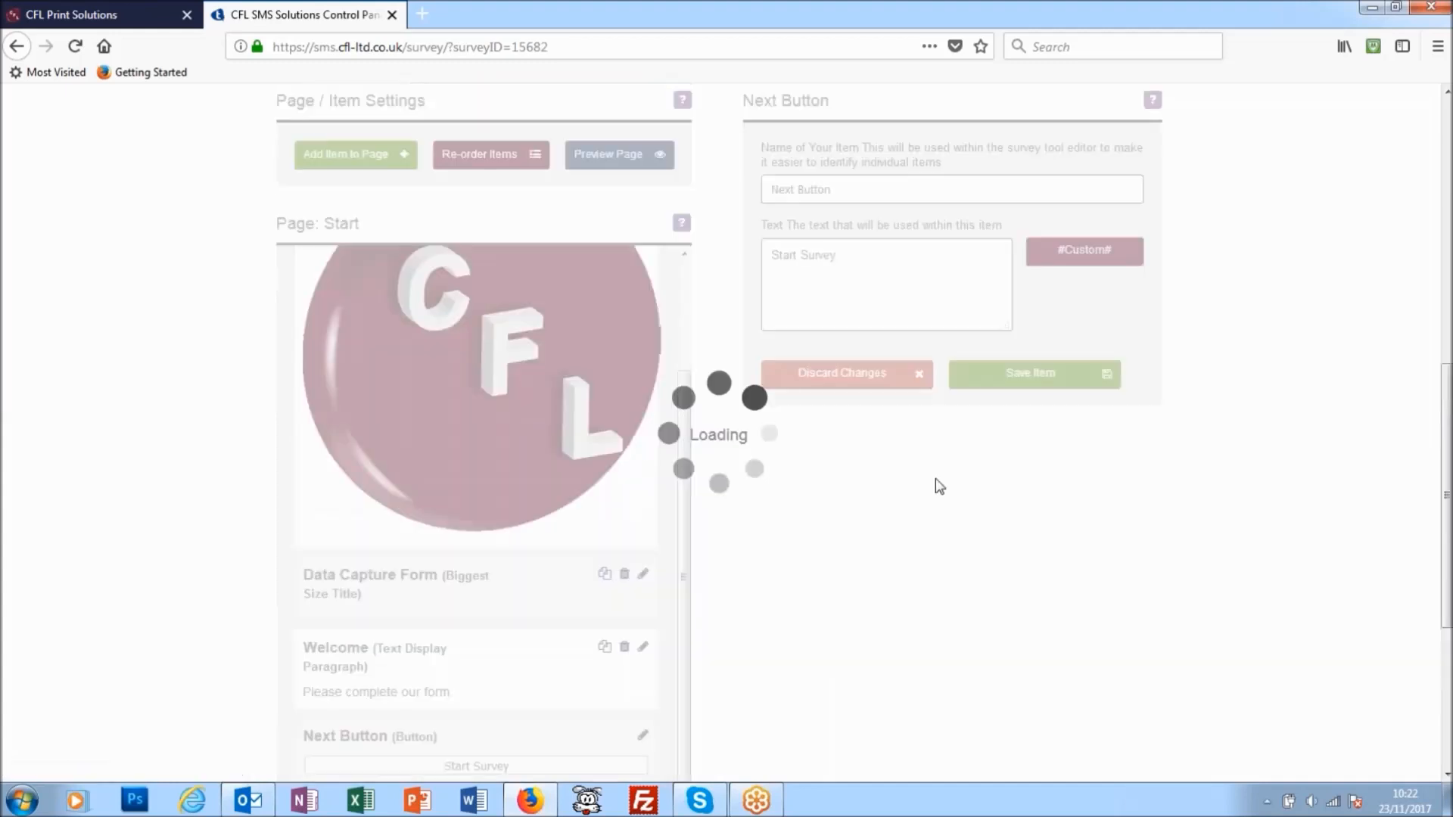
pyautogui.moveTo(898, 269); pyautogui.dragTo(695, 275)
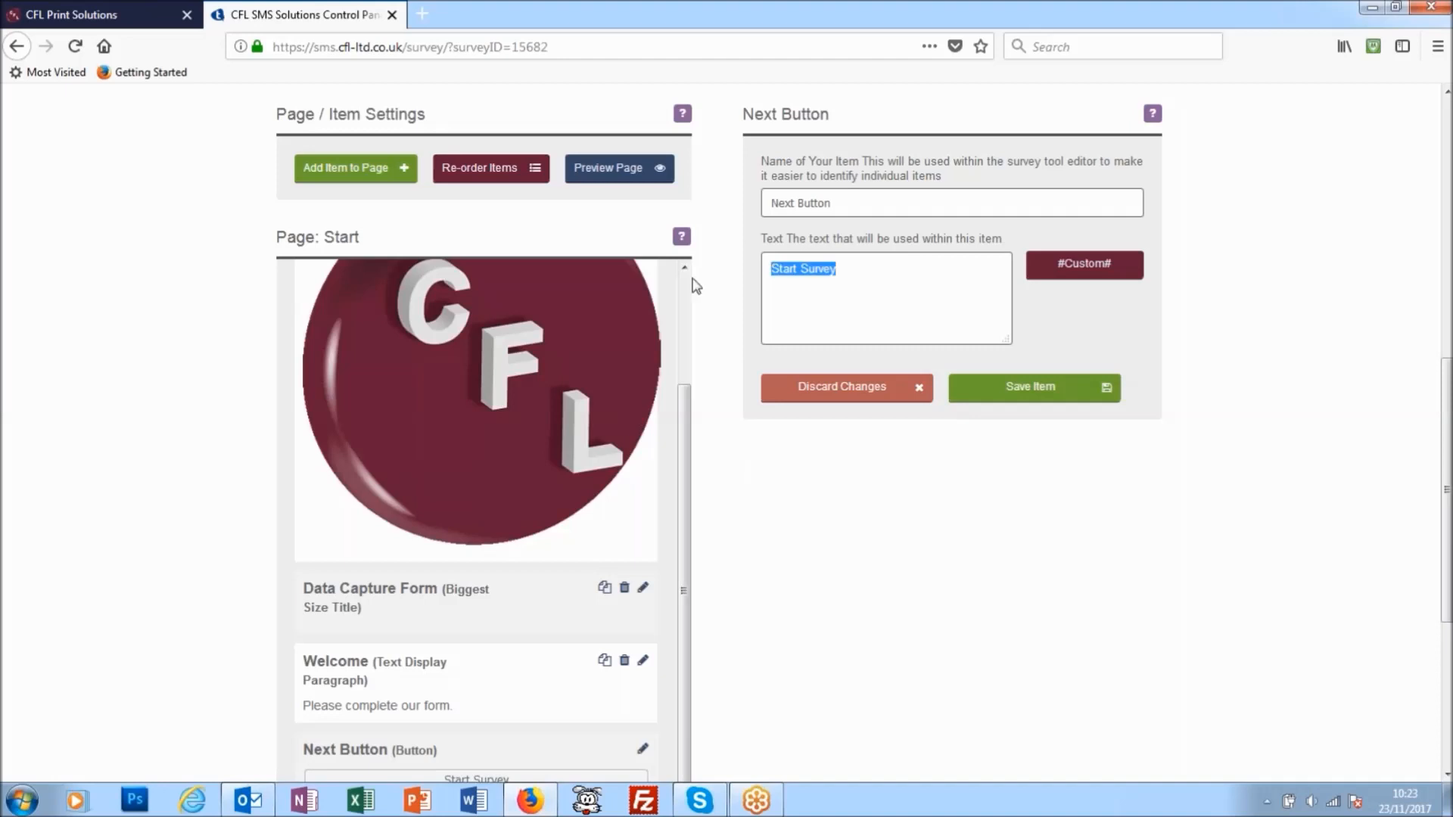
pyautogui.write('Start')
pyautogui.click(1030, 388)
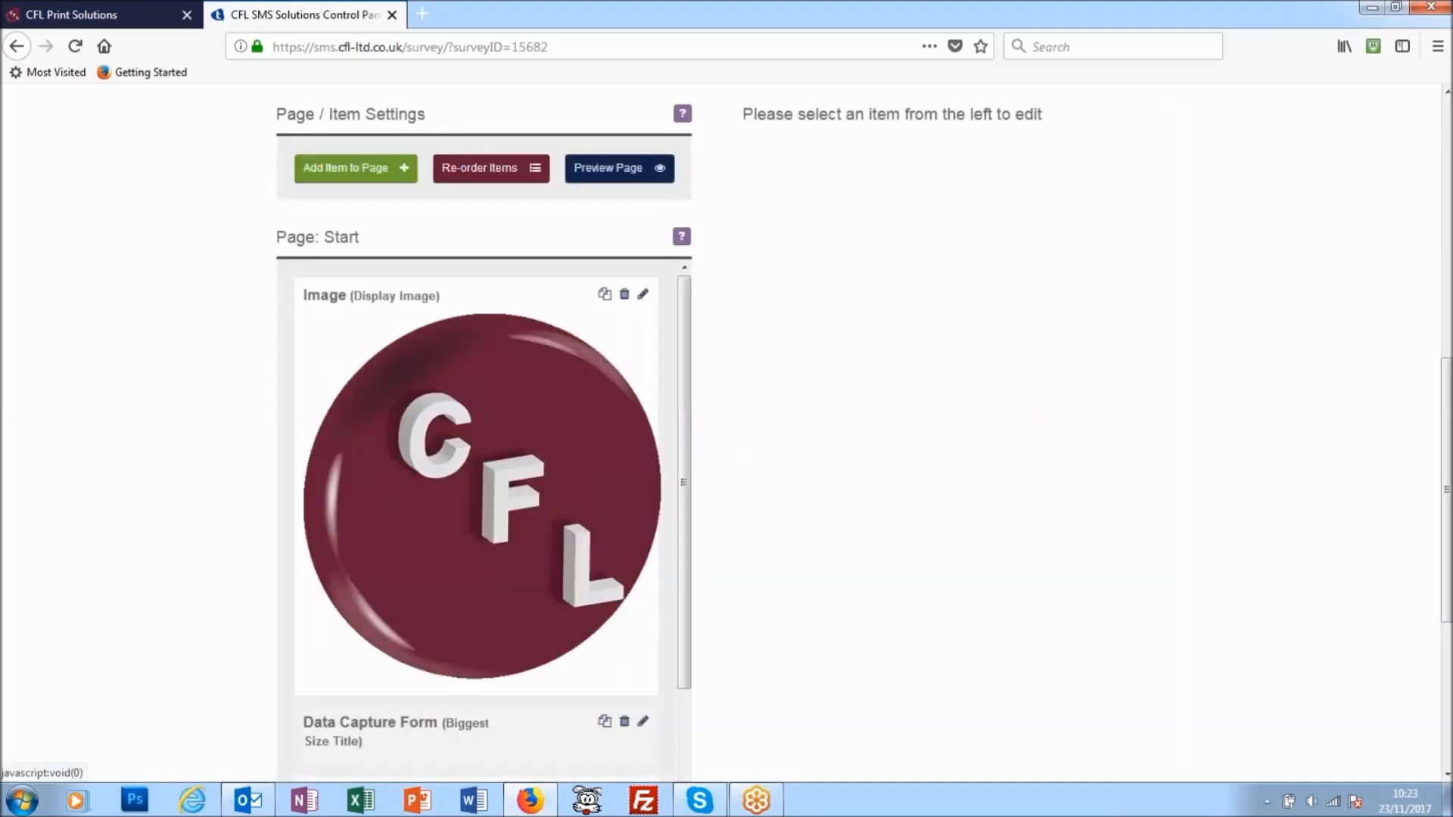
# Check the start button's label in the Start page's phone preview and close the preview.
pyautogui.click(619, 167)
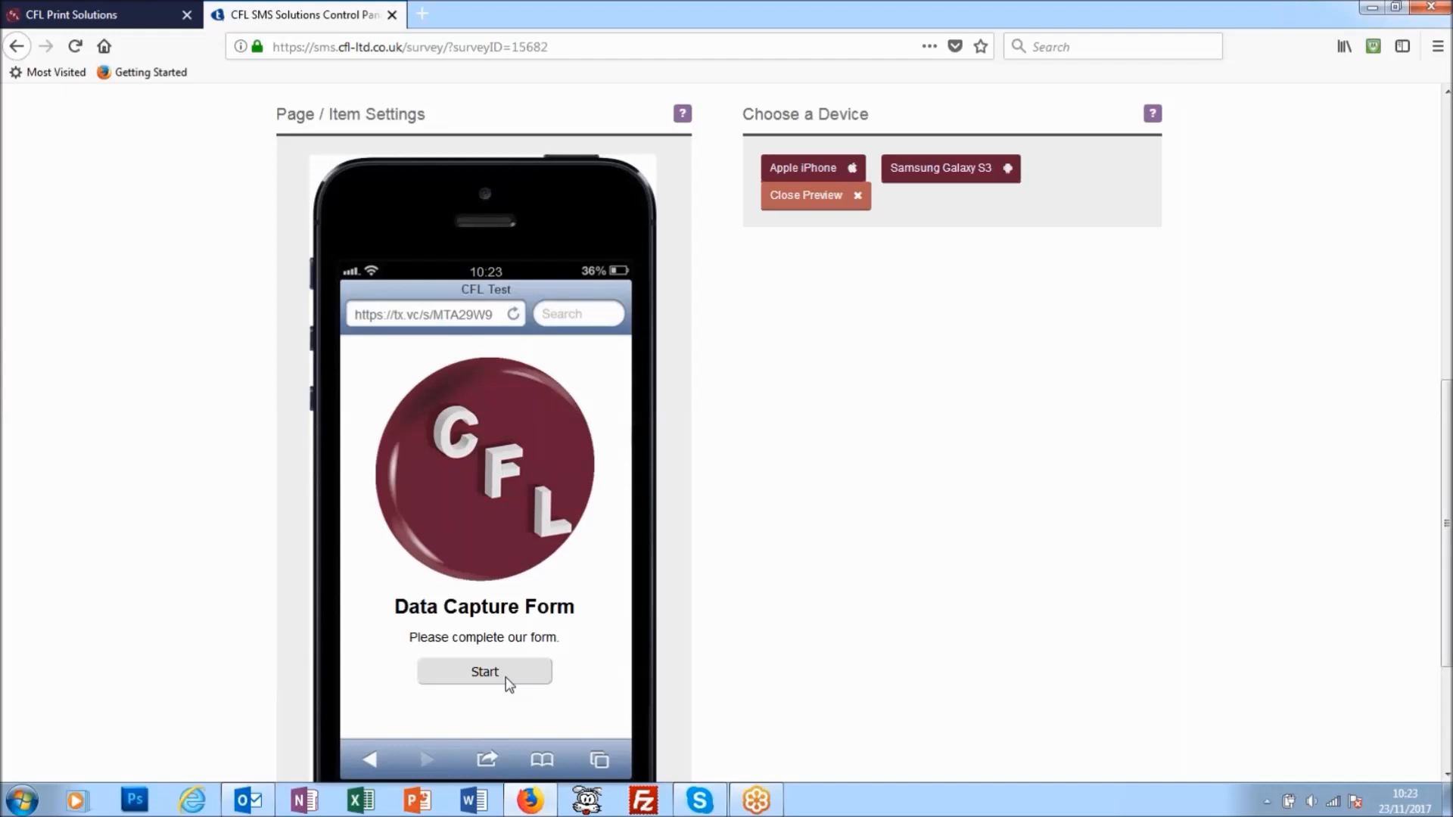
pyautogui.click(808, 195)
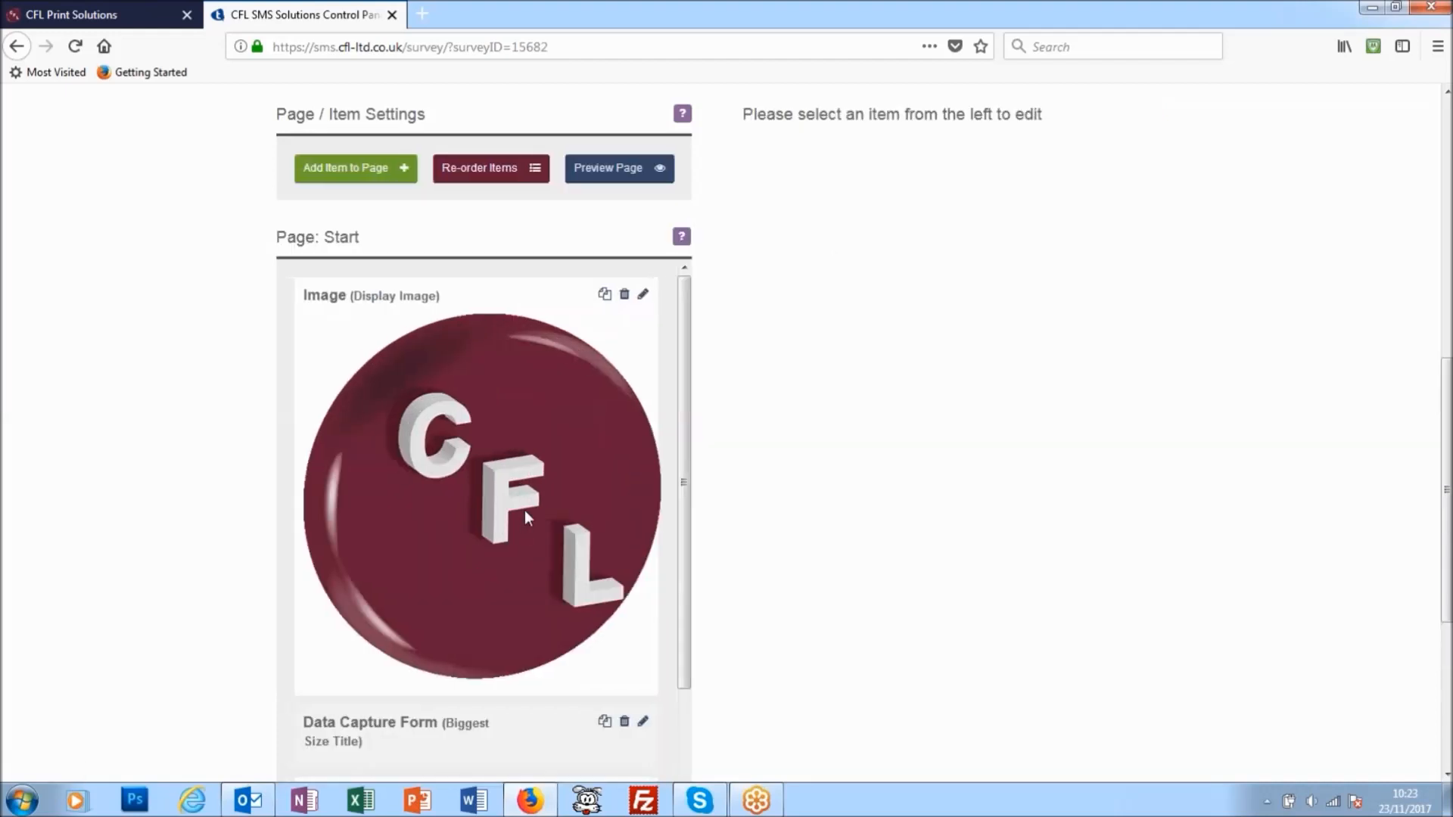
pyautogui.scroll(-2, 524, 510)
pyautogui.scroll(3, 525, 513)
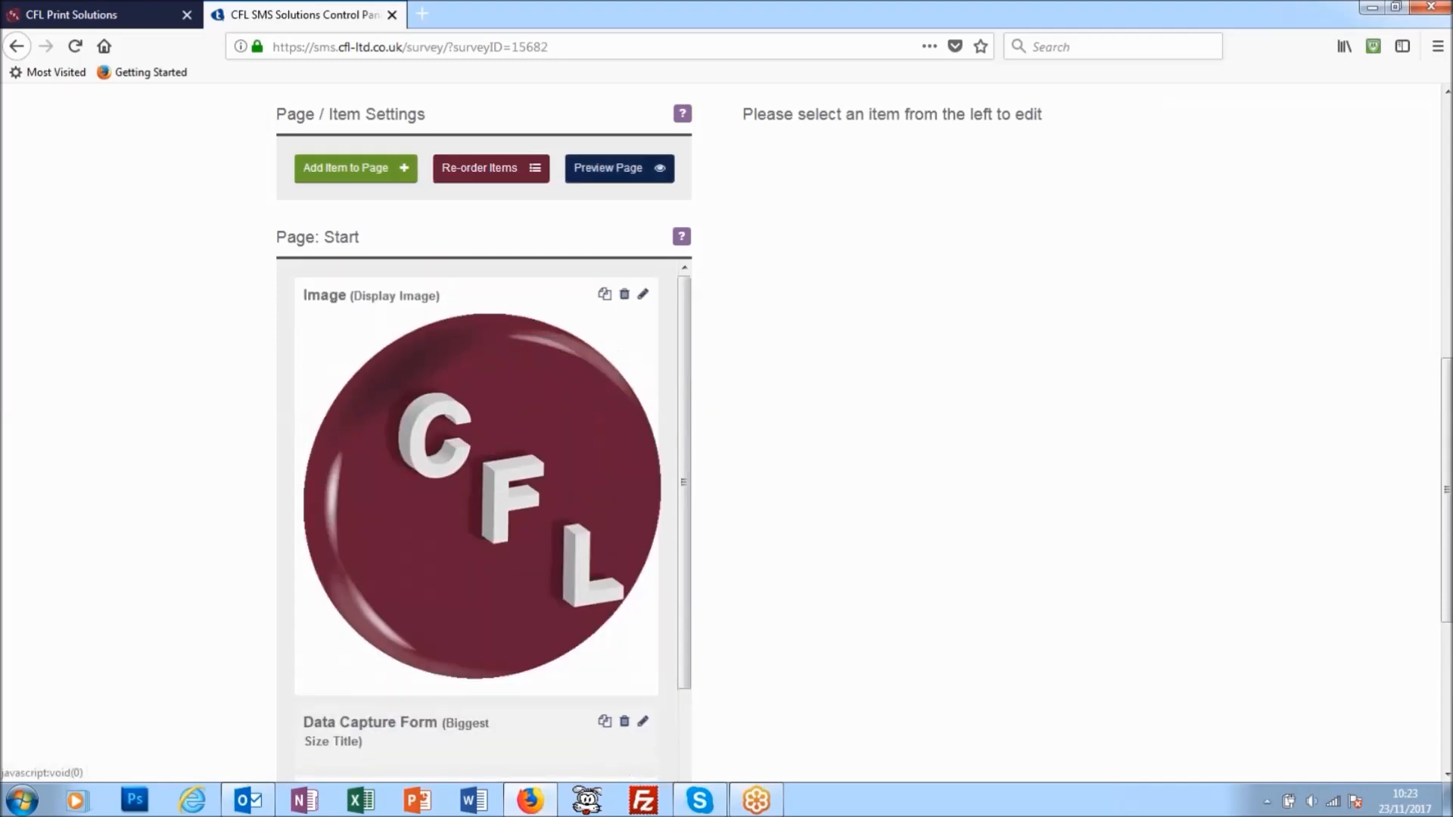
# Switch to editing New Page, view its phone preview to check the existing content, and close the preview.
pyautogui.scroll(4, 772, 474)
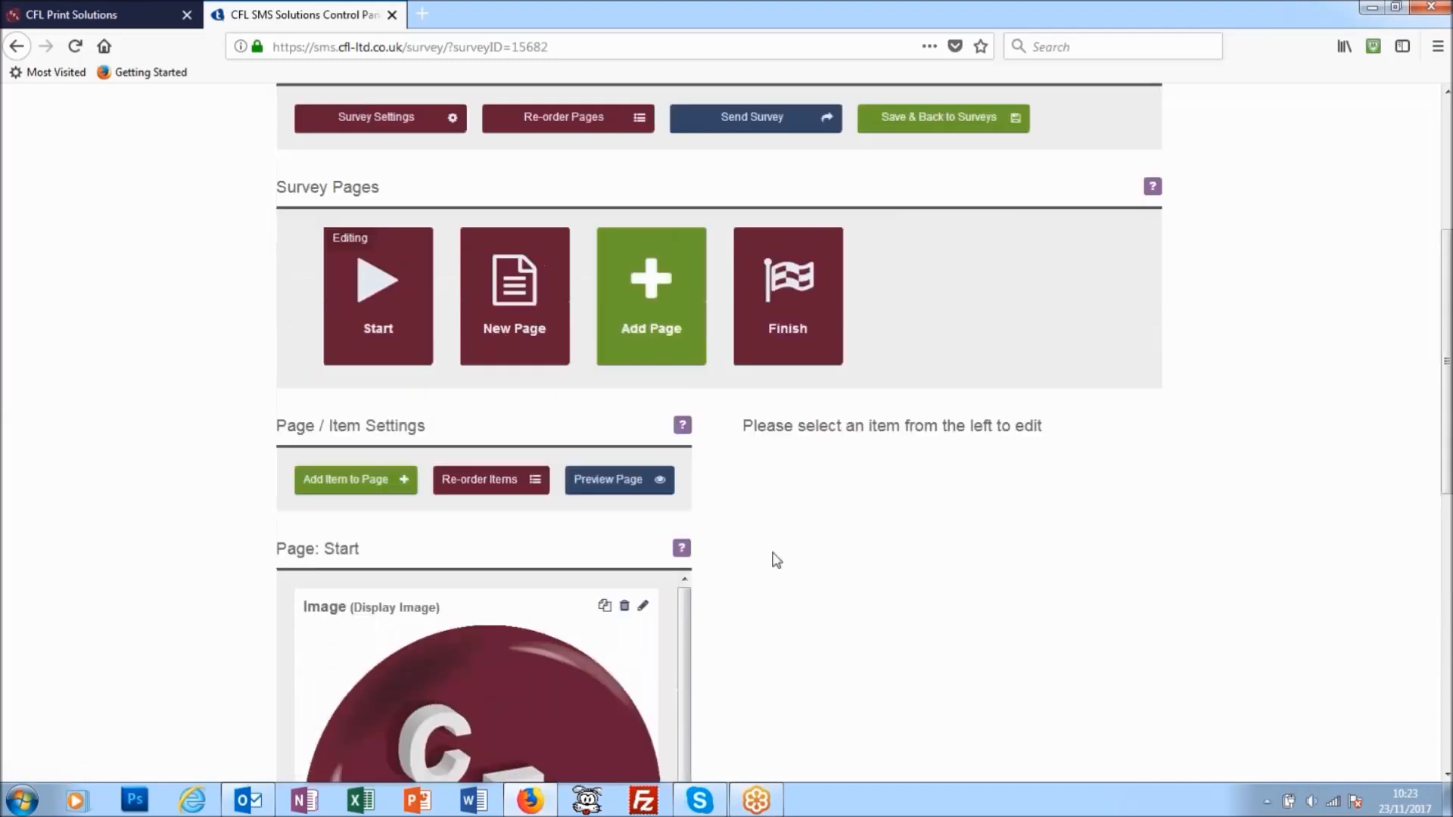
pyautogui.scroll(-5, 783, 558)
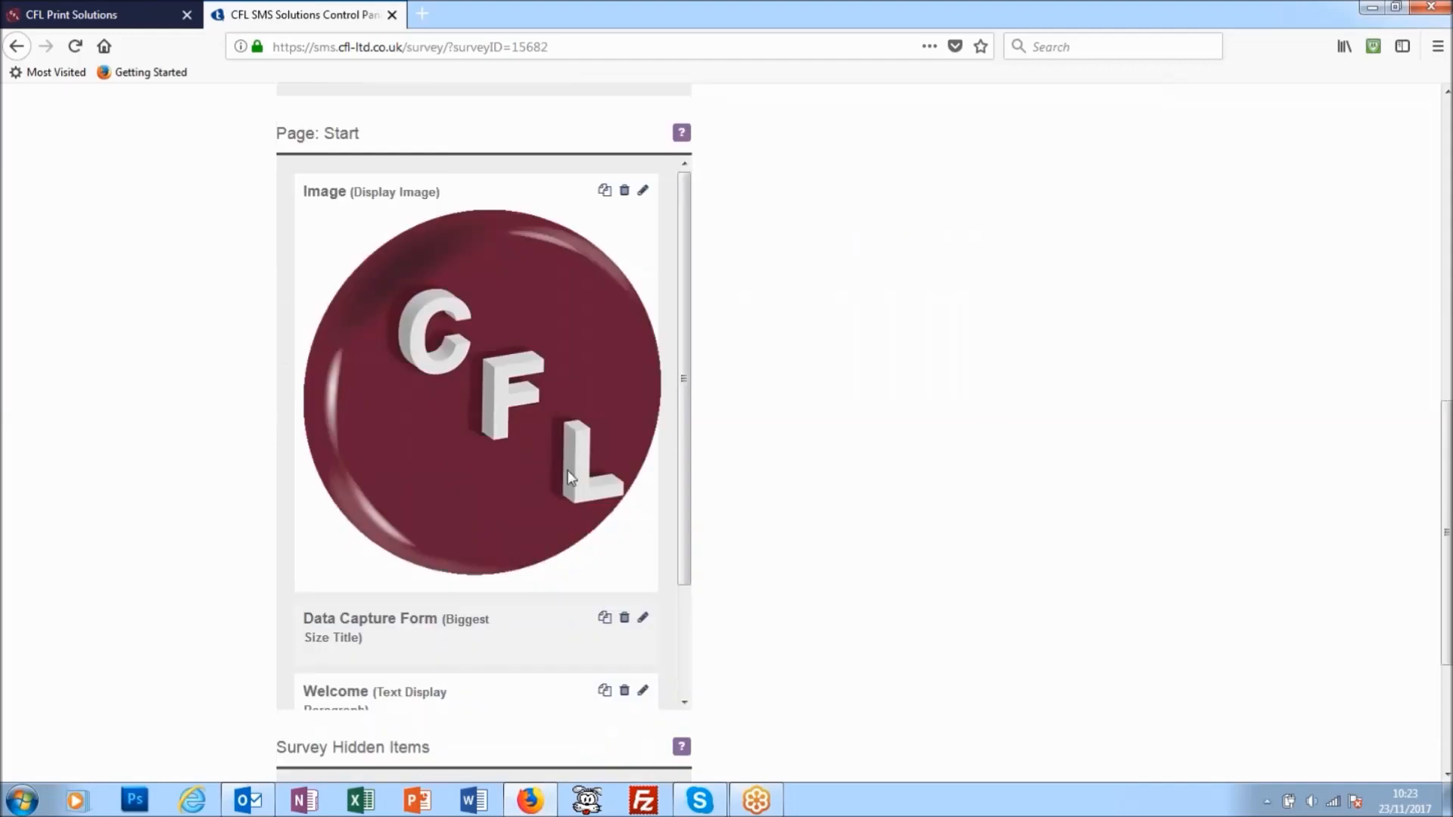
pyautogui.scroll(5, 866, 492)
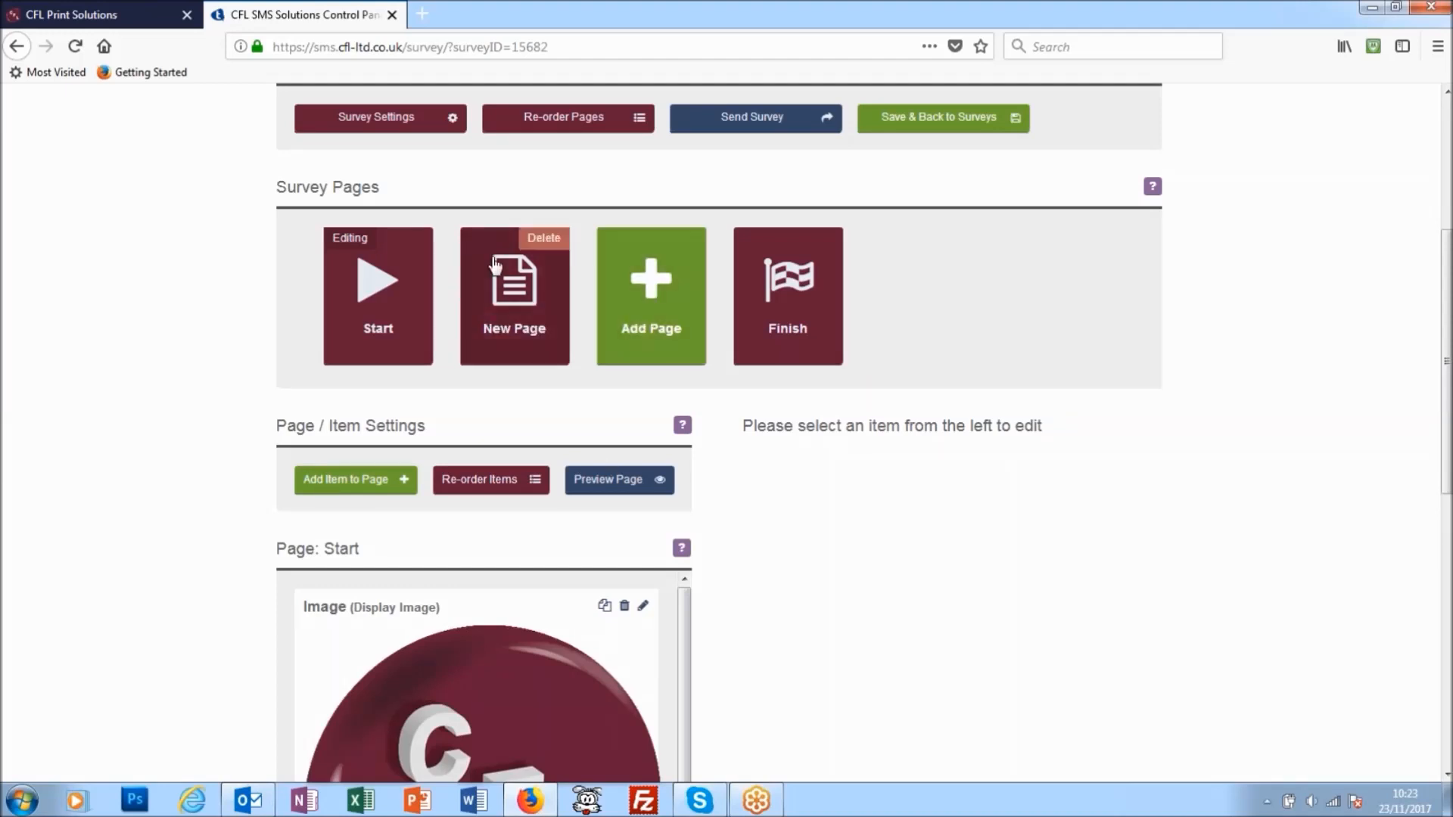
pyautogui.click(507, 292)
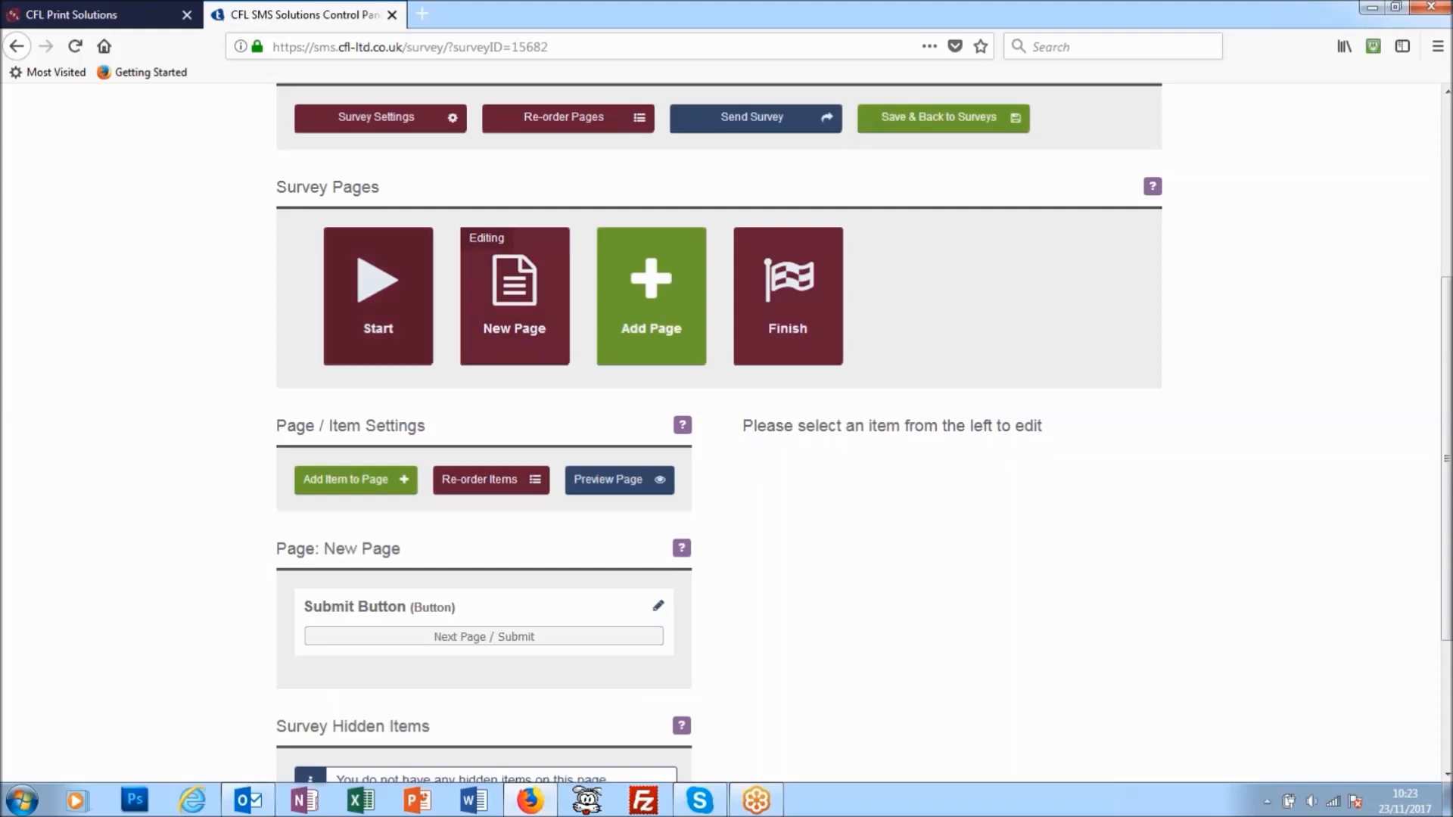
pyautogui.scroll(-3, 861, 603)
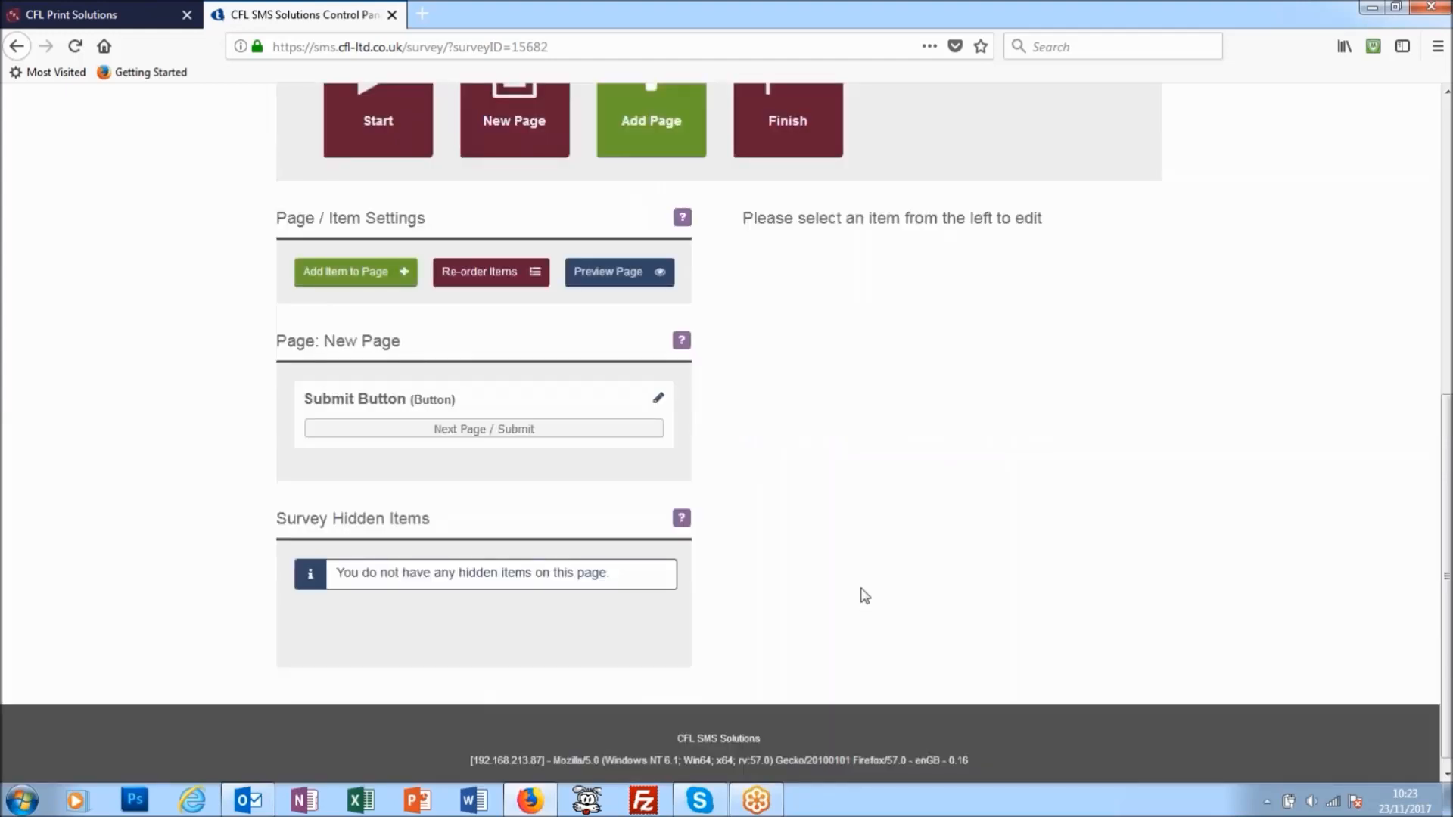
pyautogui.scroll(2, 864, 595)
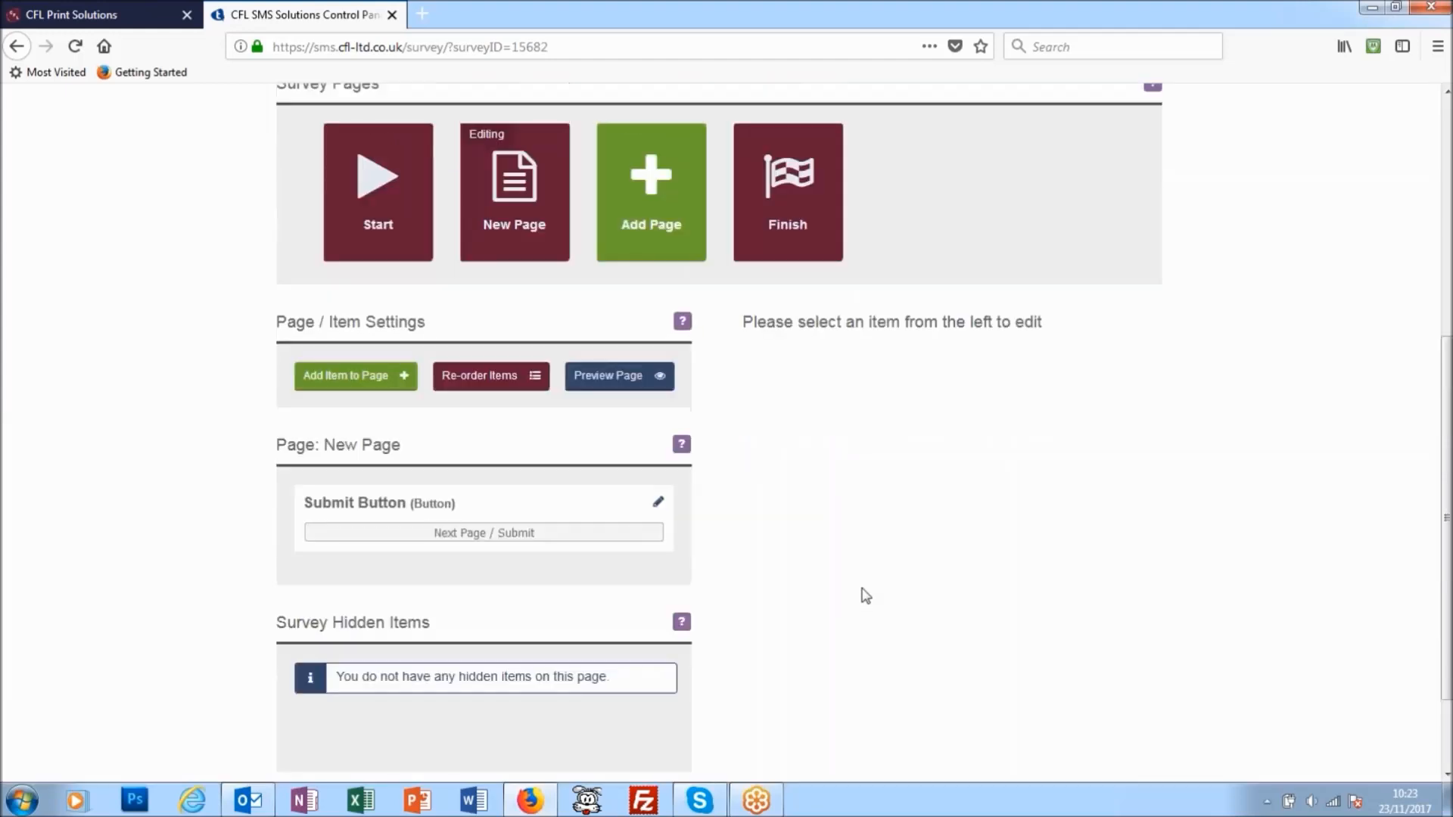
pyautogui.click(620, 378)
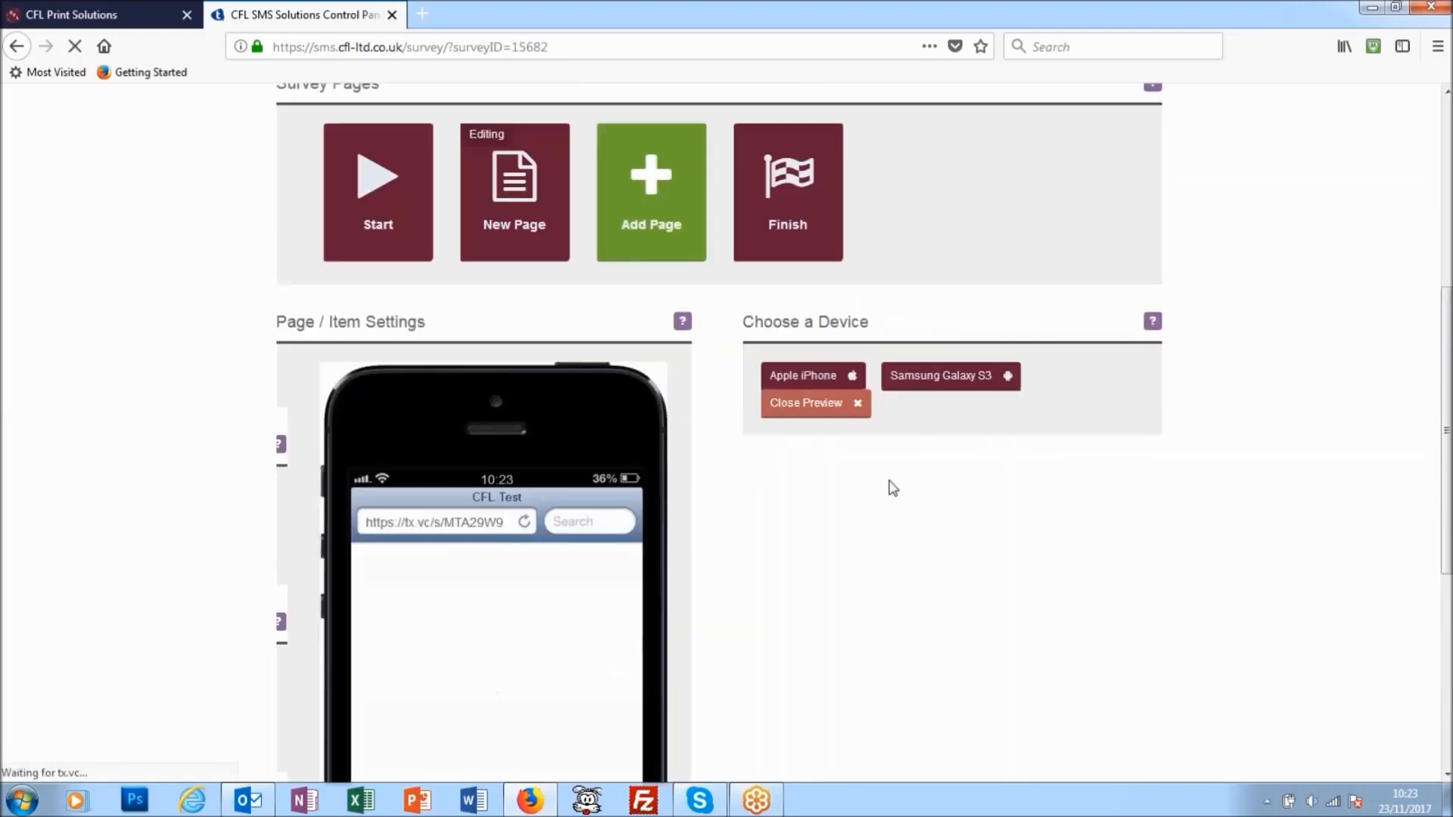
pyautogui.scroll(-2, 862, 567)
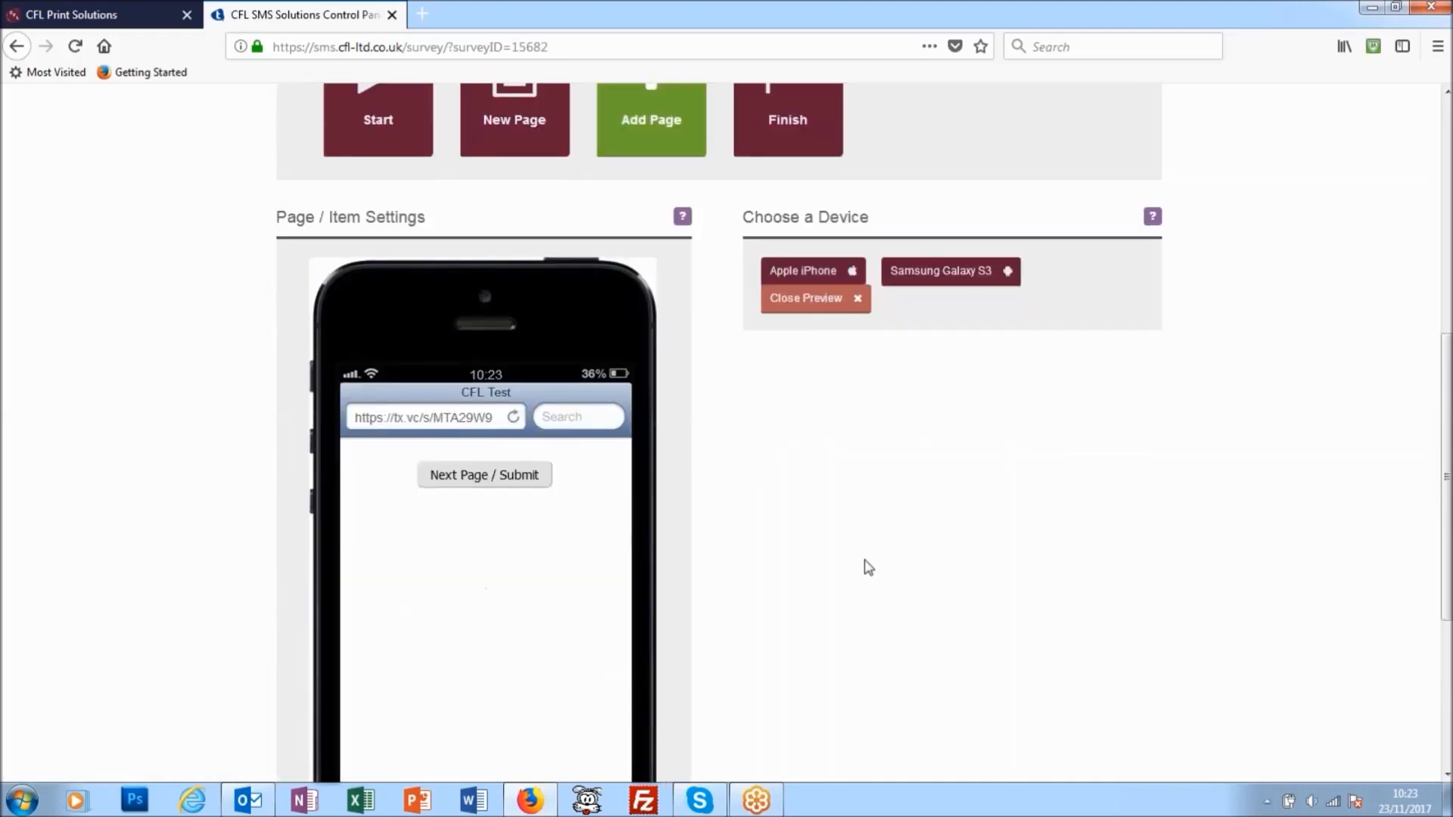
pyautogui.scroll(2, 868, 568)
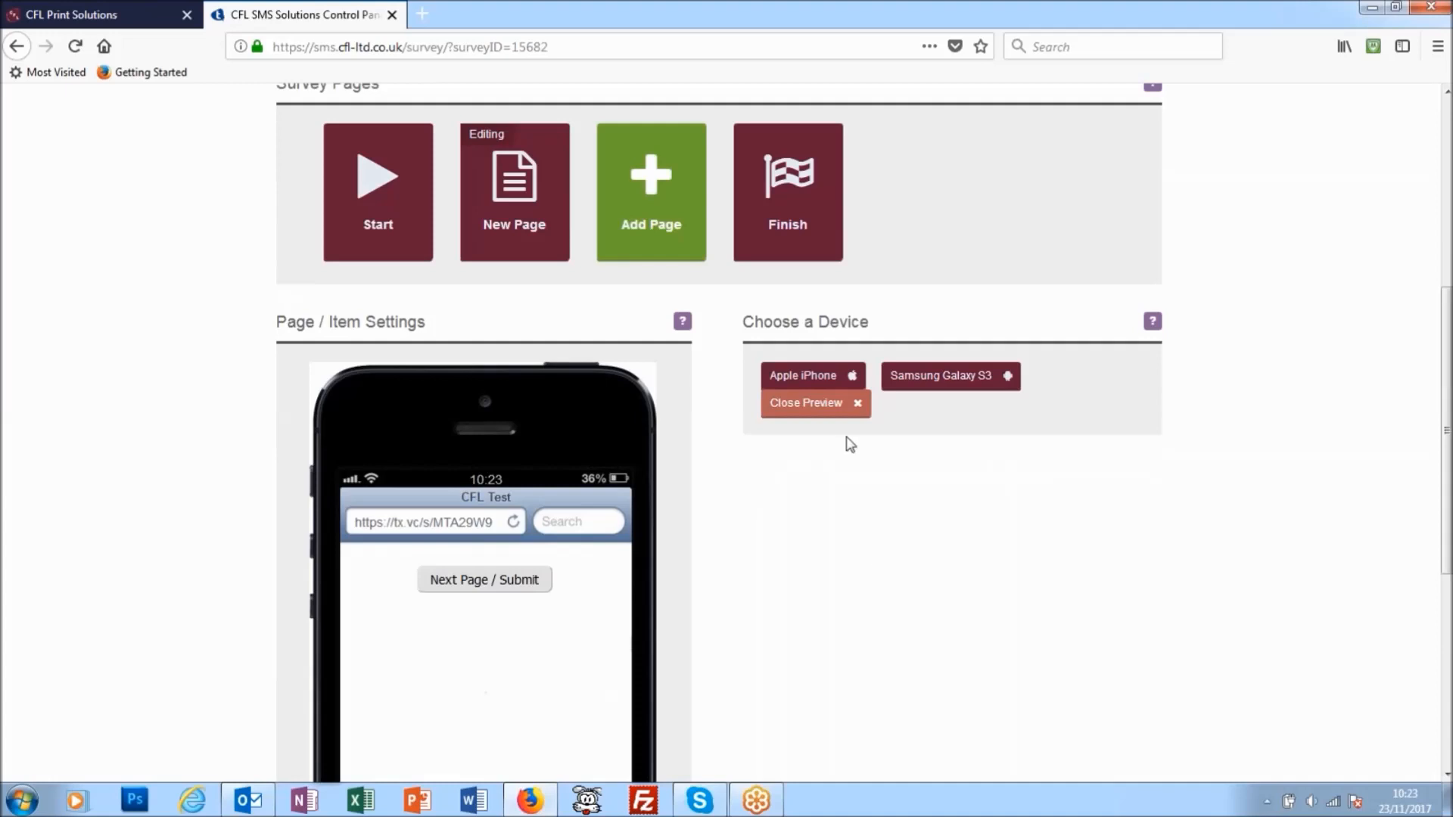
pyautogui.click(854, 407)
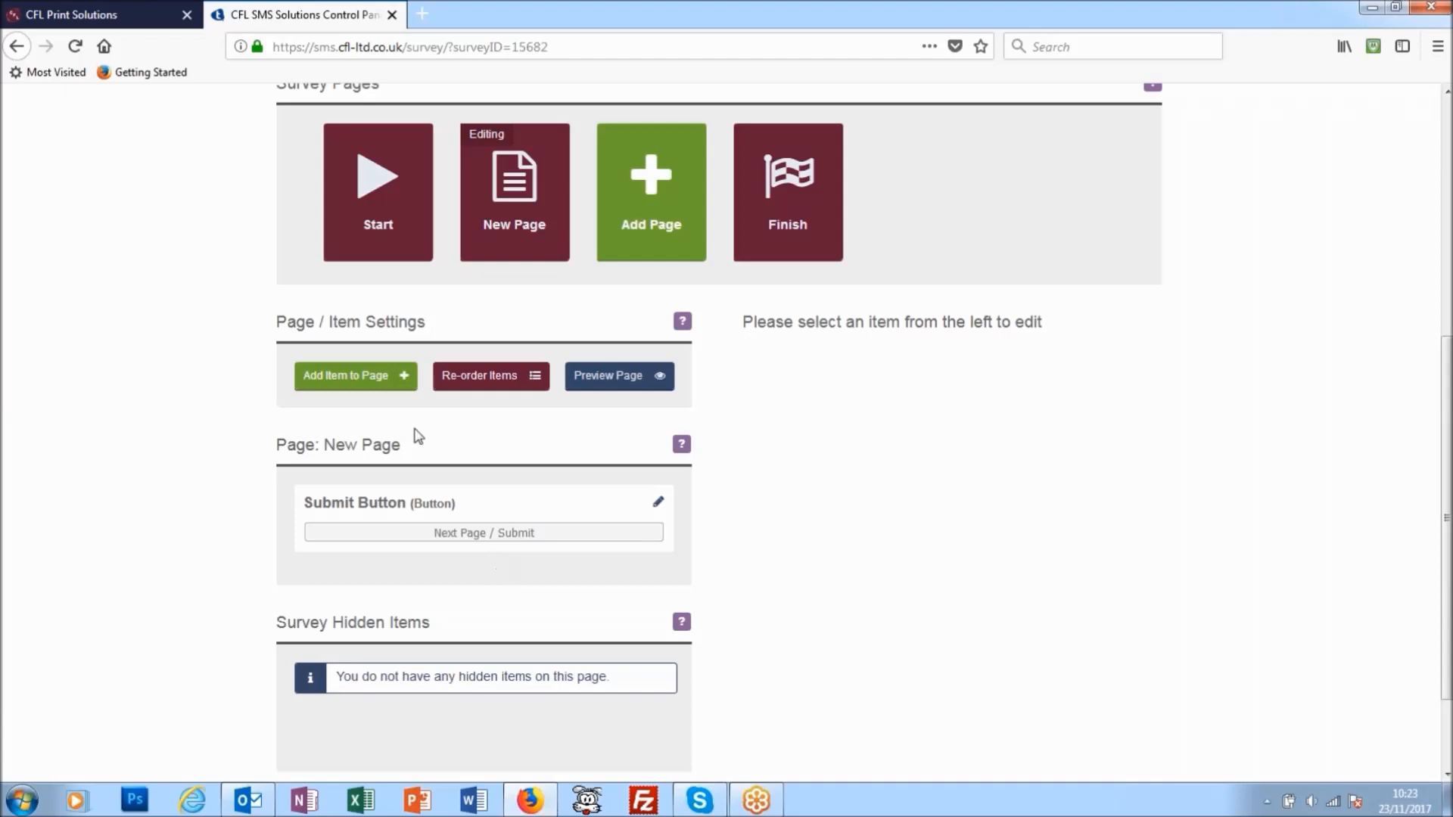
# Add a long text area item titled "Name" at the top of New Page and check it in the phone preview.
pyautogui.click(374, 382)
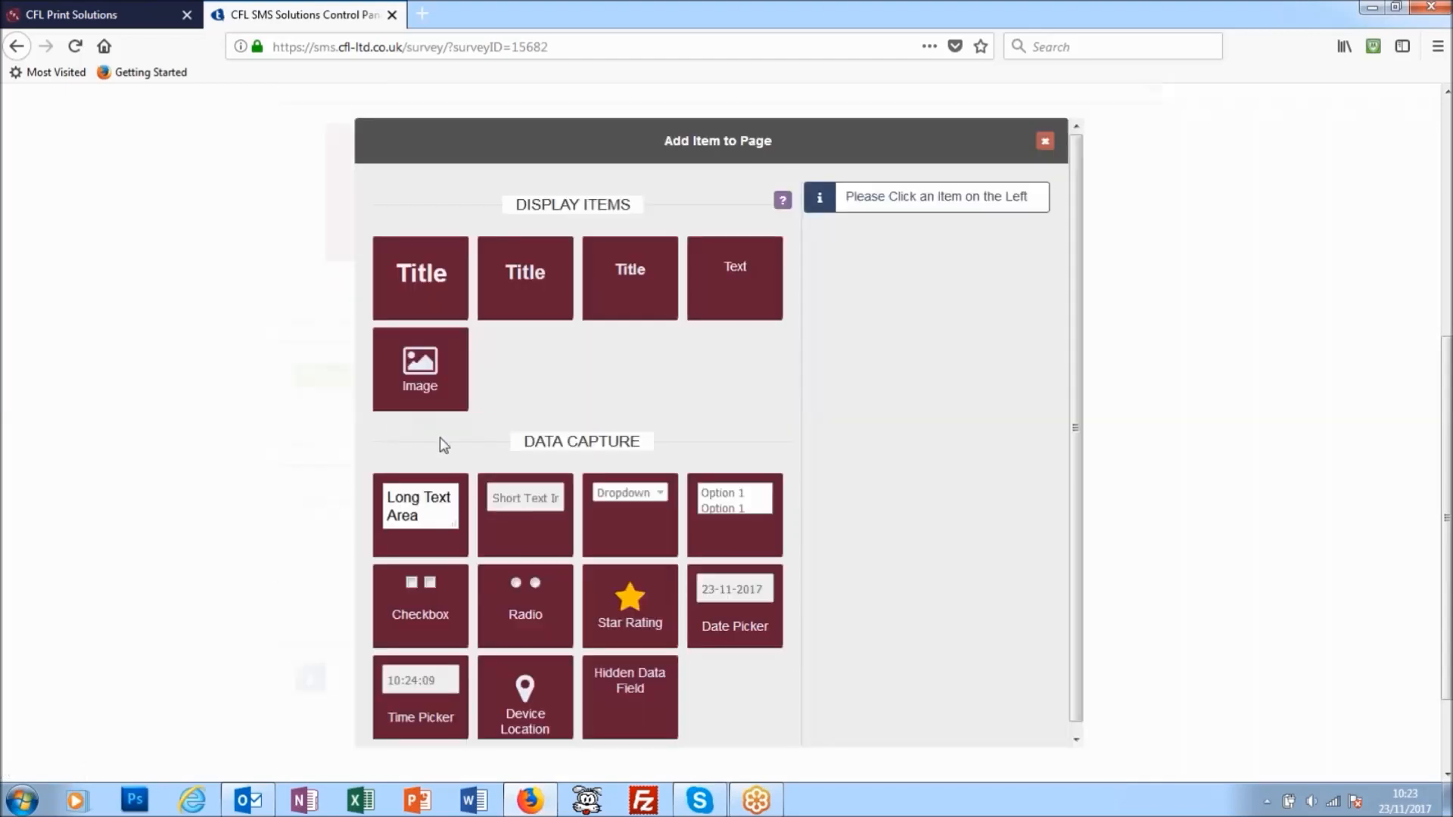
pyautogui.click(430, 514)
pyautogui.click(864, 260)
pyautogui.write('Name')
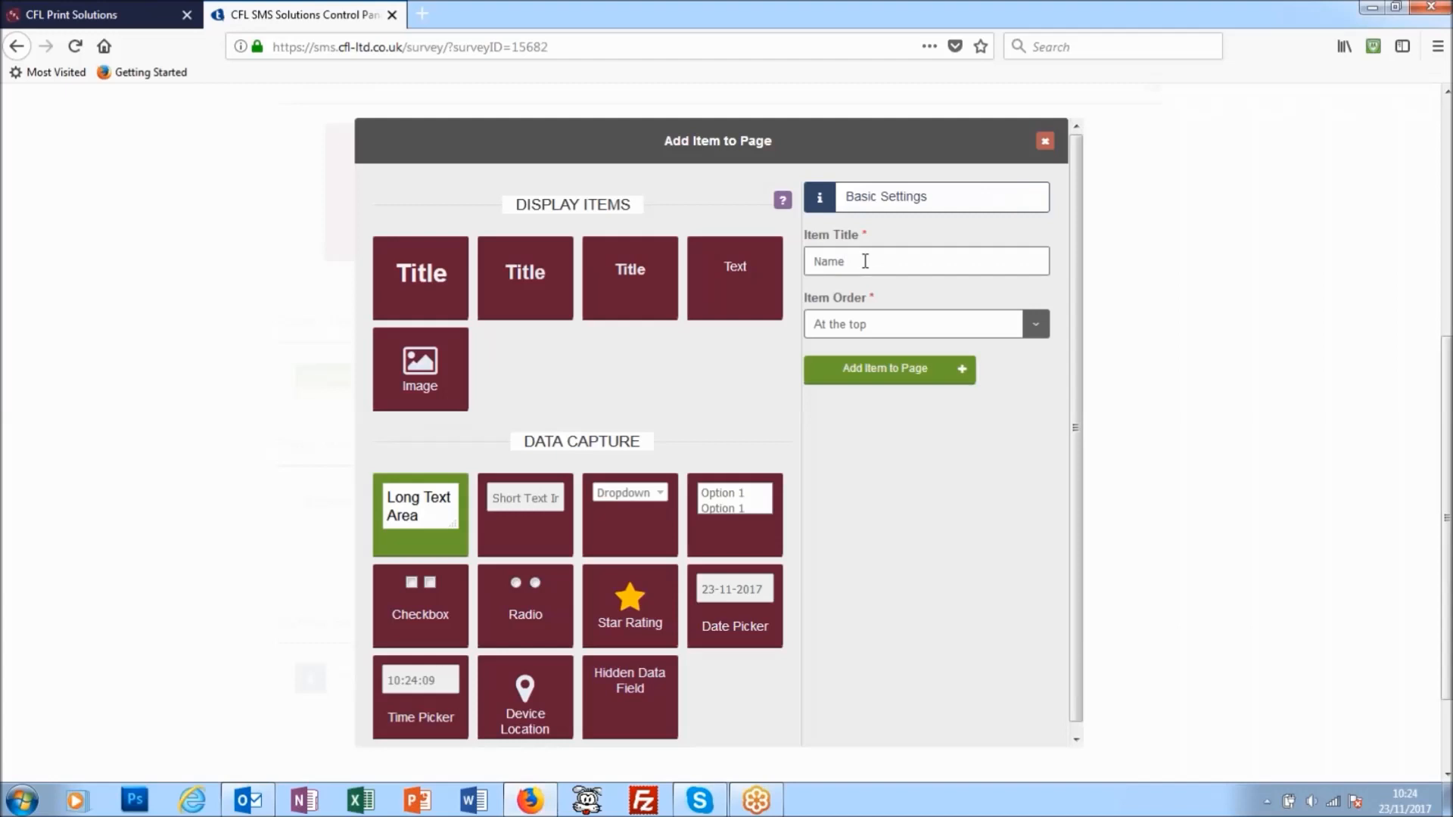
pyautogui.click(884, 370)
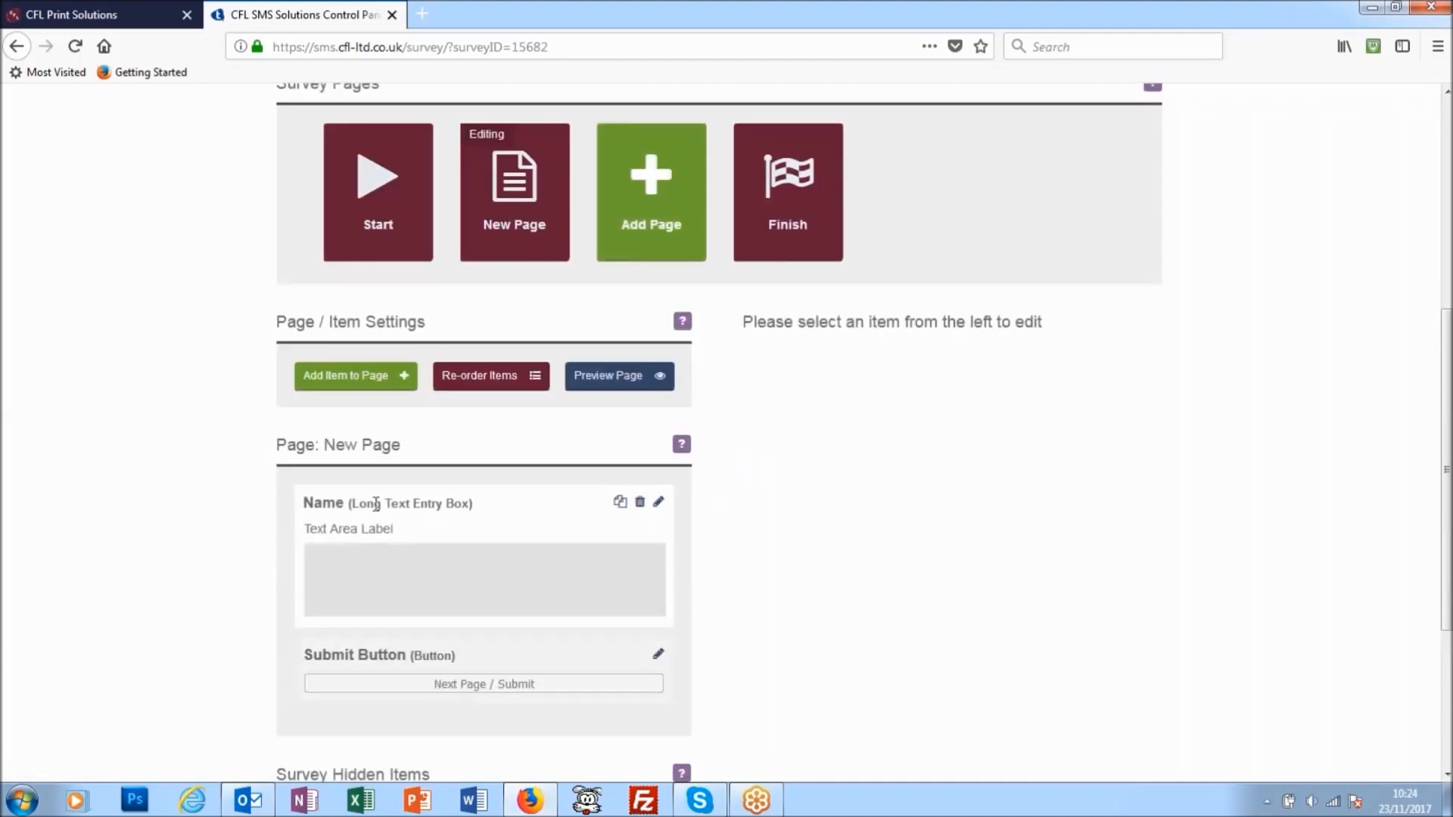
pyautogui.click(613, 375)
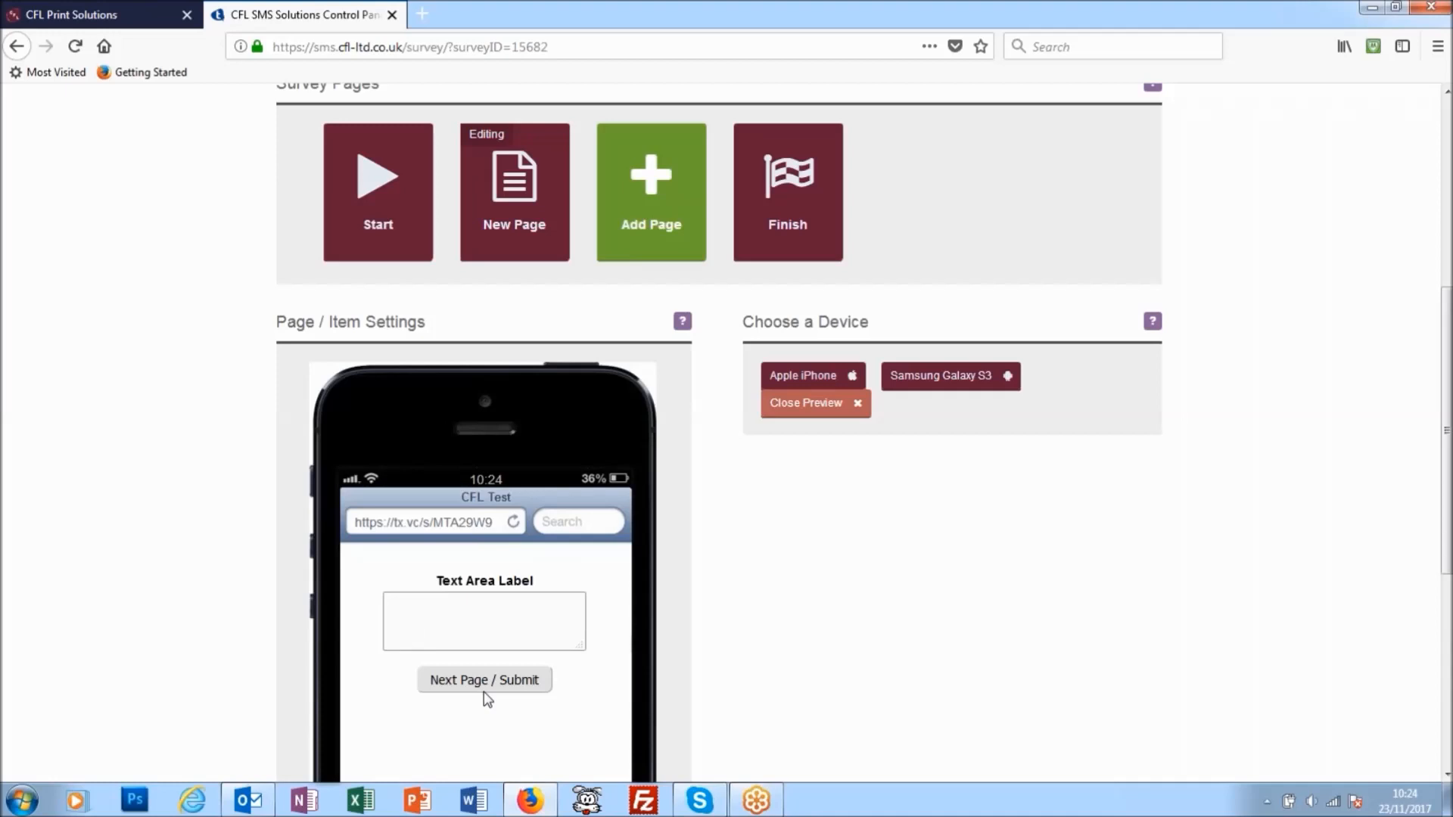
pyautogui.click(845, 416)
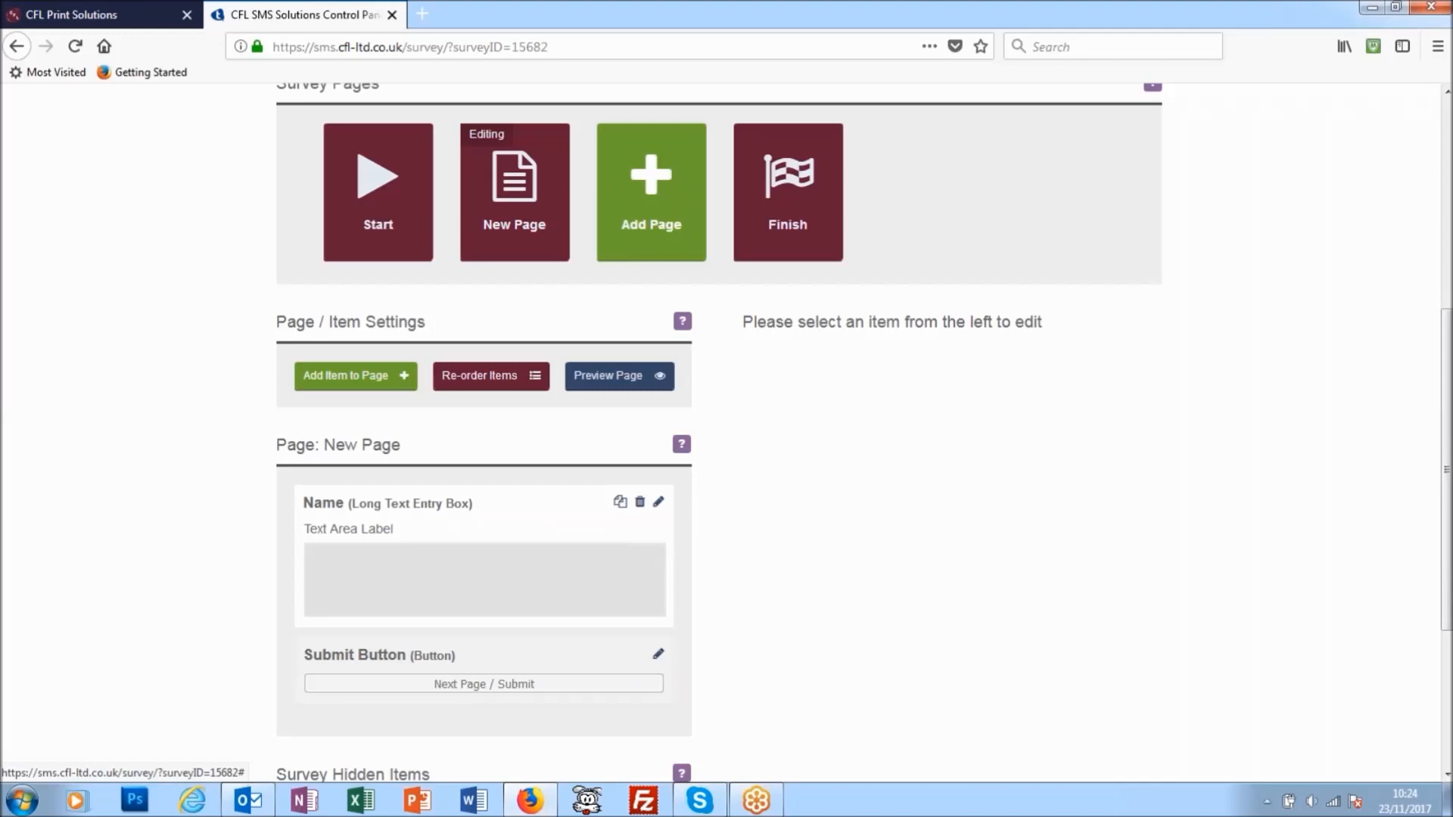
# Set the Name item's question to "Please Enter your Name." and save the item.
pyautogui.click(658, 502)
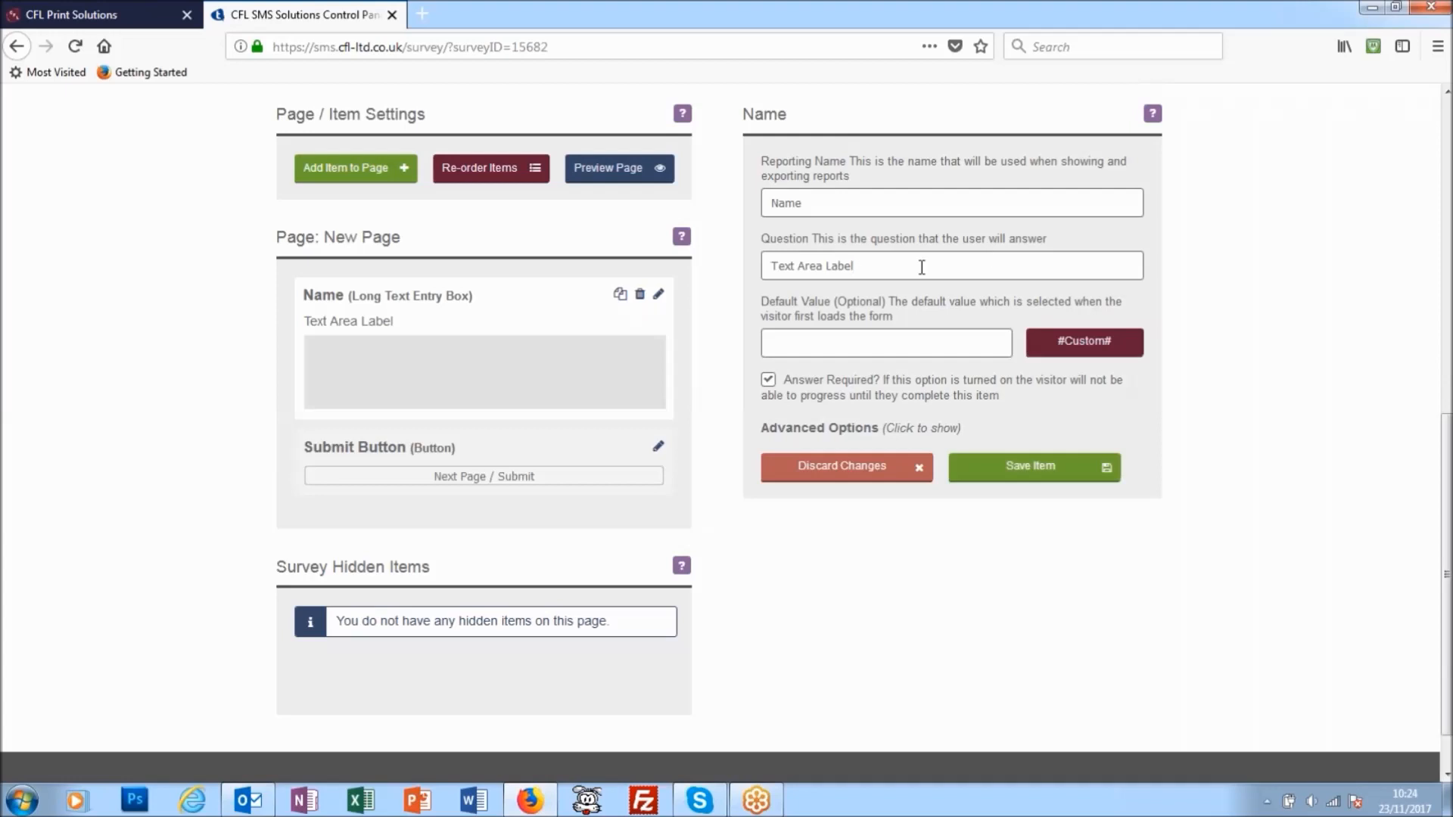
pyautogui.moveTo(918, 266); pyautogui.dragTo(771, 265)
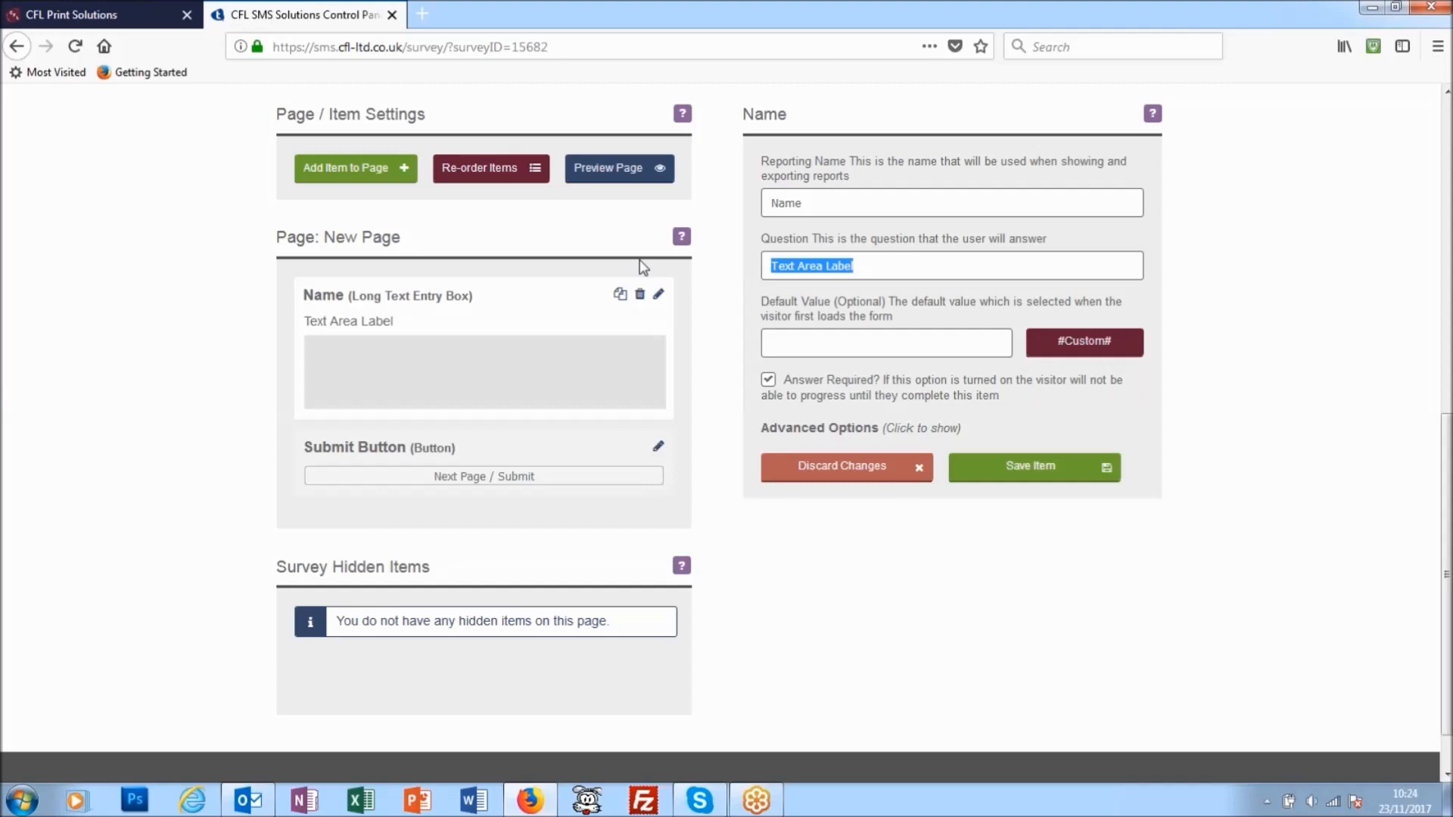
pyautogui.write('Please')
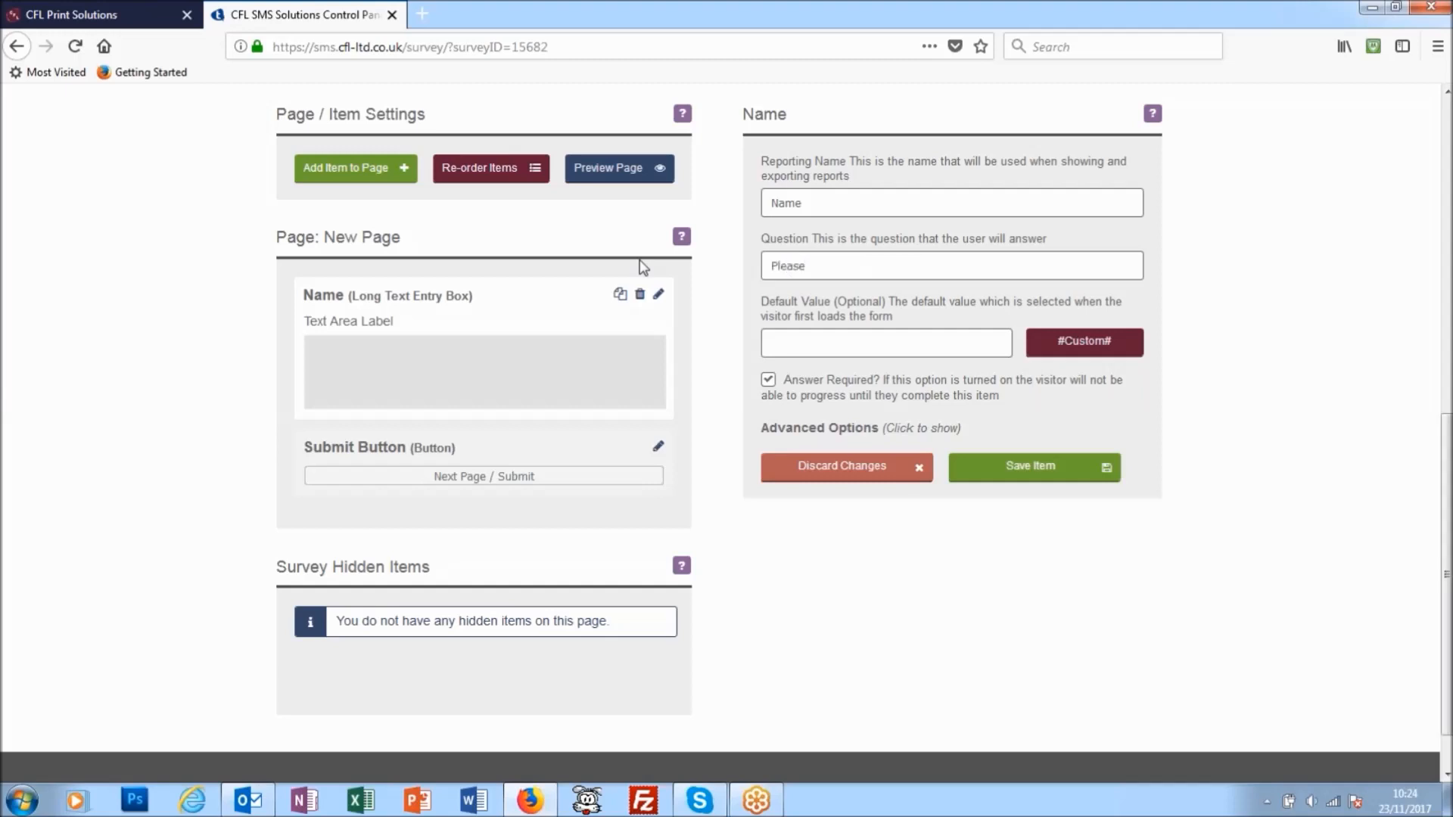
pyautogui.write(' Enter your Name.')
pyautogui.click(1023, 471)
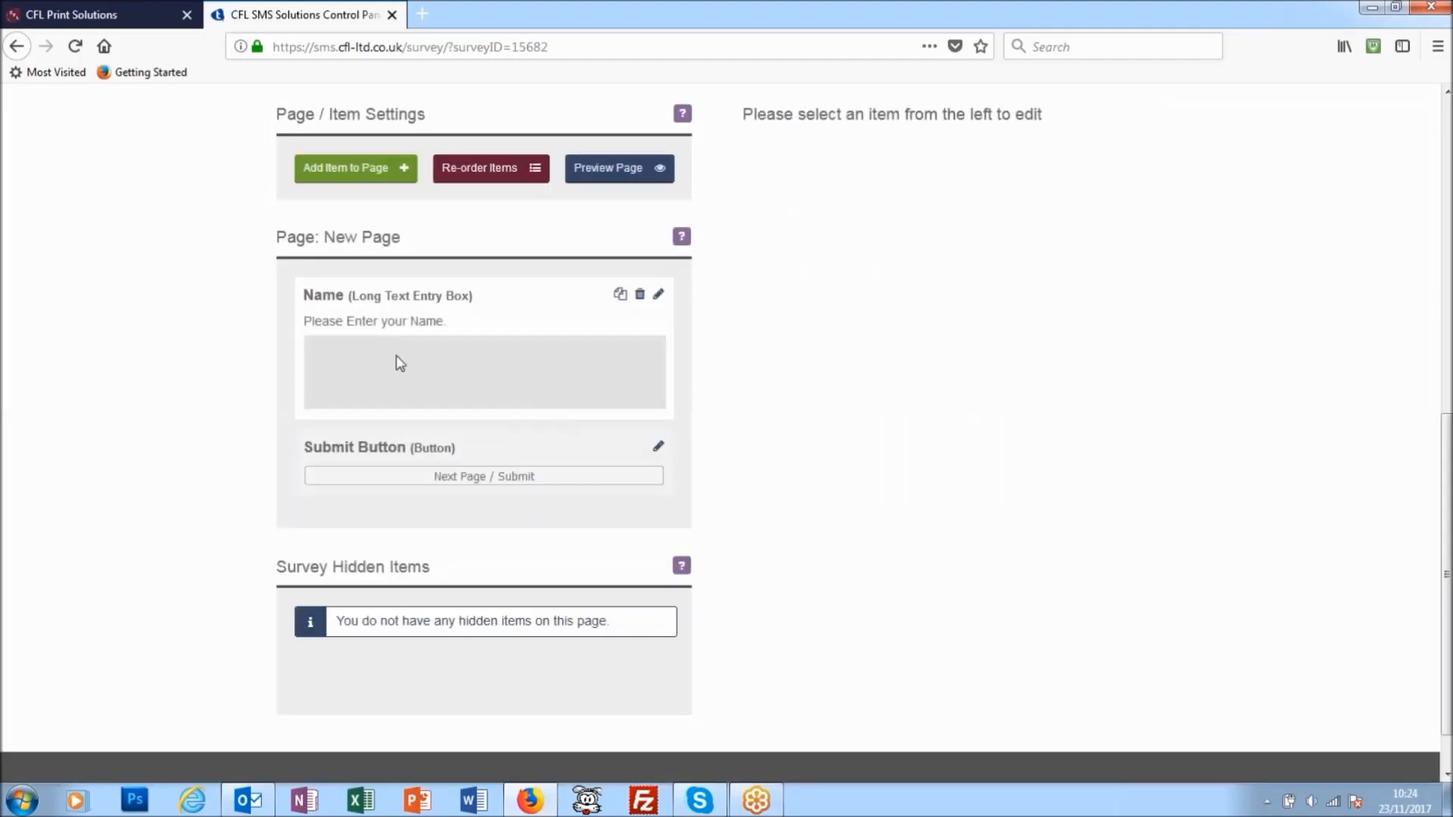
# Copy the Name item within New Page and set the copy's reporting name to "Name".
pyautogui.click(620, 295)
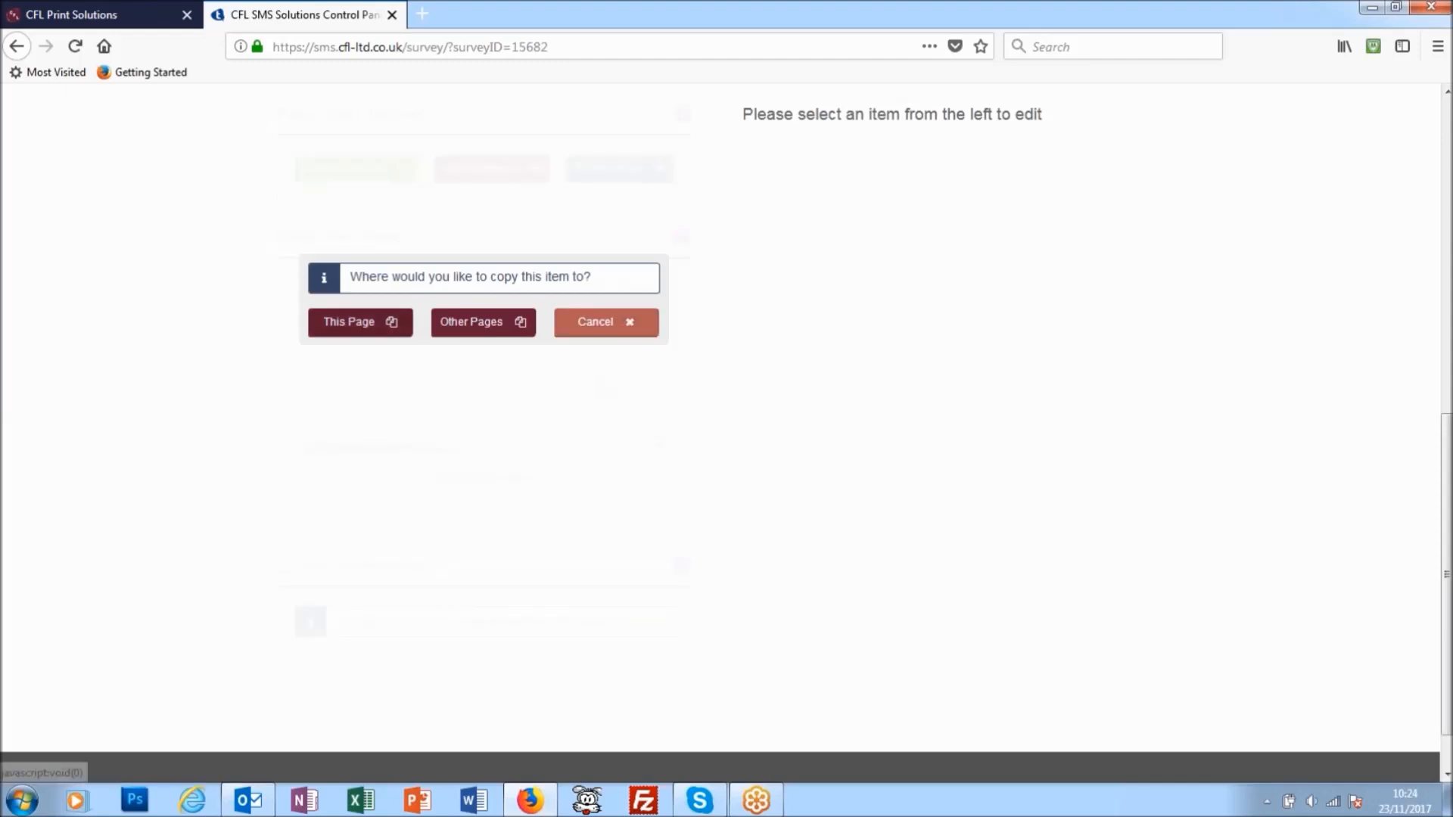
pyautogui.click(351, 322)
pyautogui.scroll(-2, 497, 409)
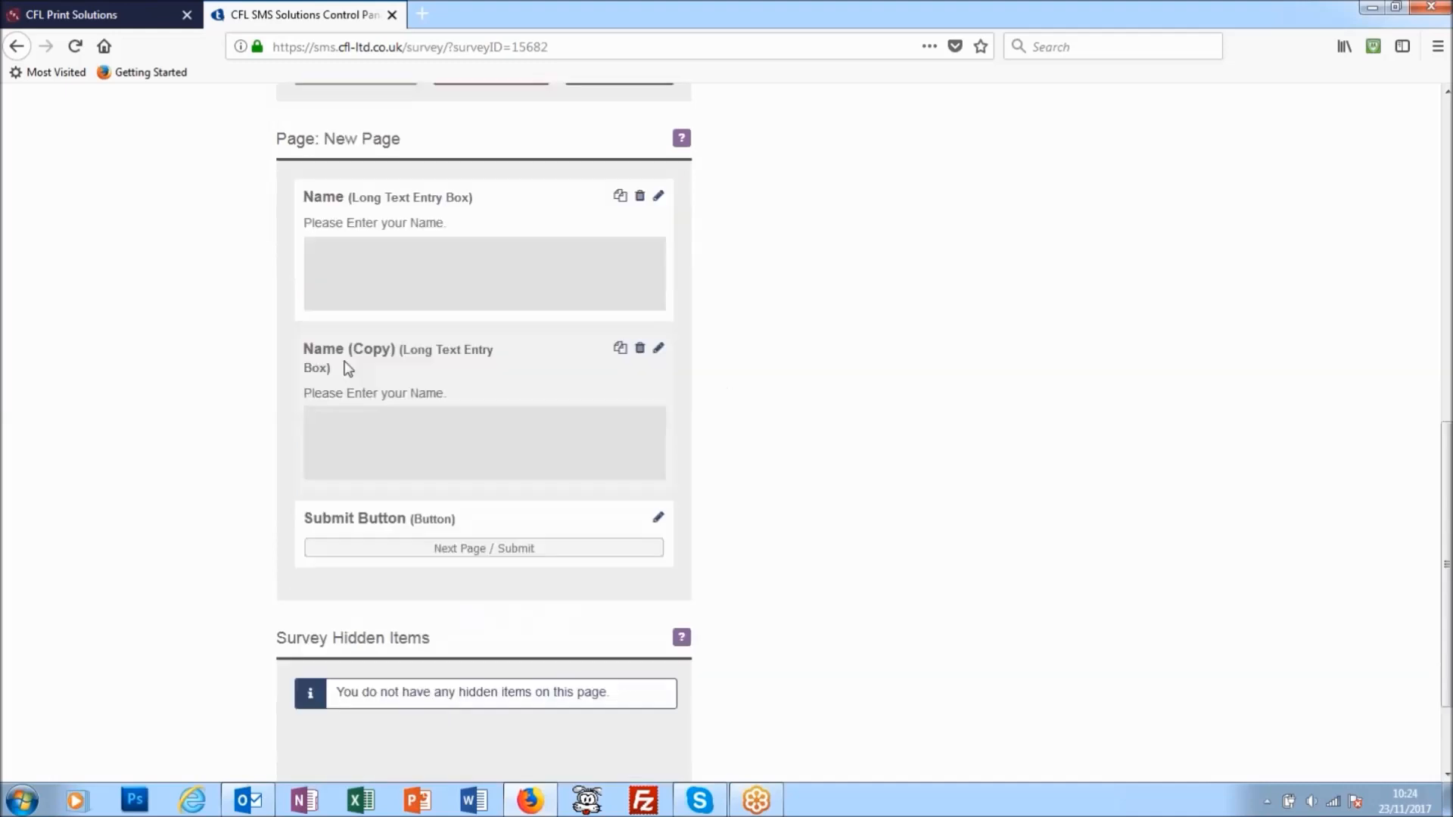
pyautogui.click(658, 343)
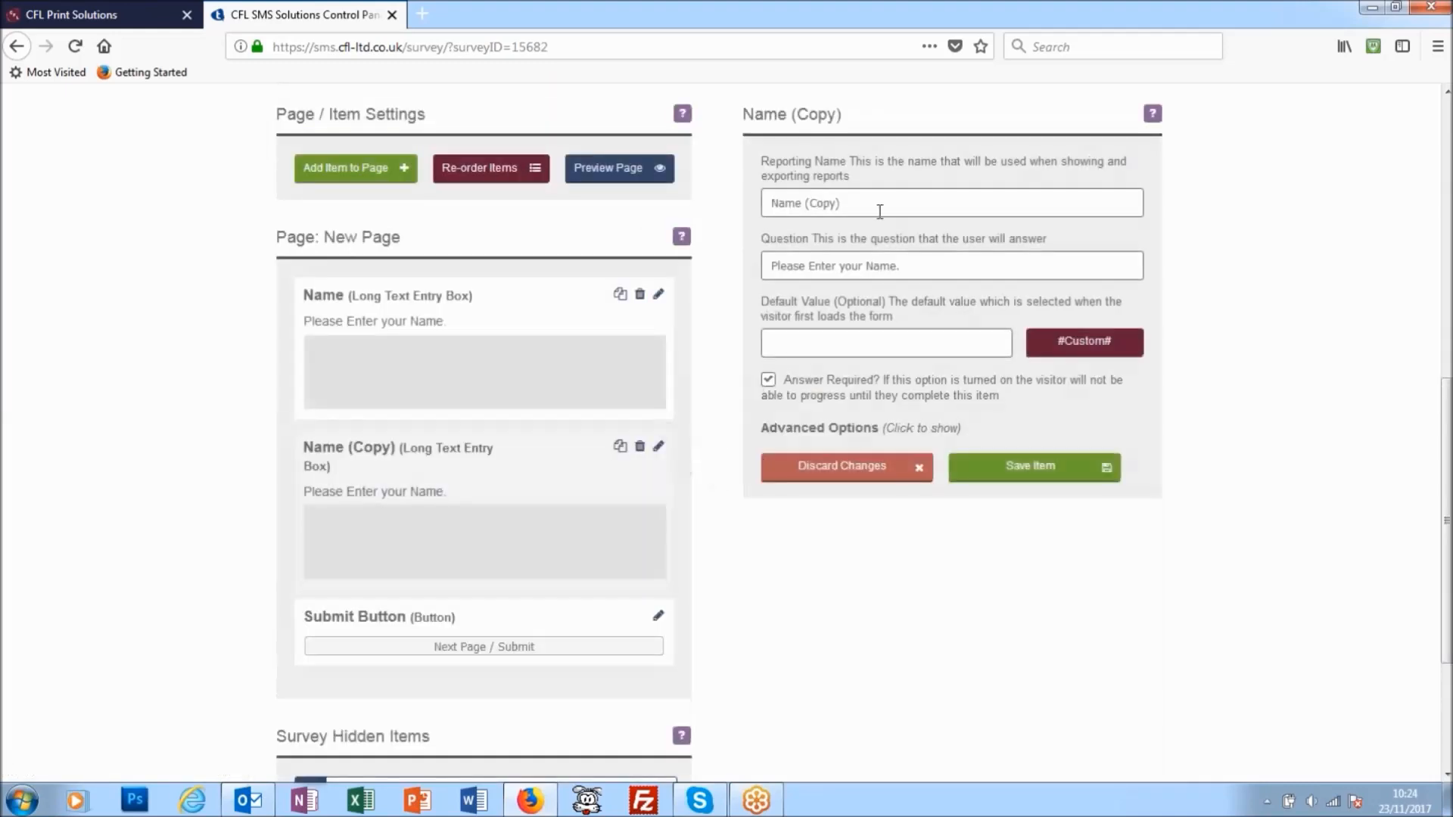
pyautogui.click(872, 206)
pyautogui.press('BackSpace')
pyautogui.press('BackSpace')
pyautogui.press('BackSpace')
pyautogui.press('BackSpace')
pyautogui.press('BackSpace')
pyautogui.press('BackSpace')
pyautogui.press('BackSpace')
# Set the copied item's question to "Please Enter Your Company Name" and save the item.
pyautogui.moveTo(911, 270); pyautogui.dragTo(759, 276)
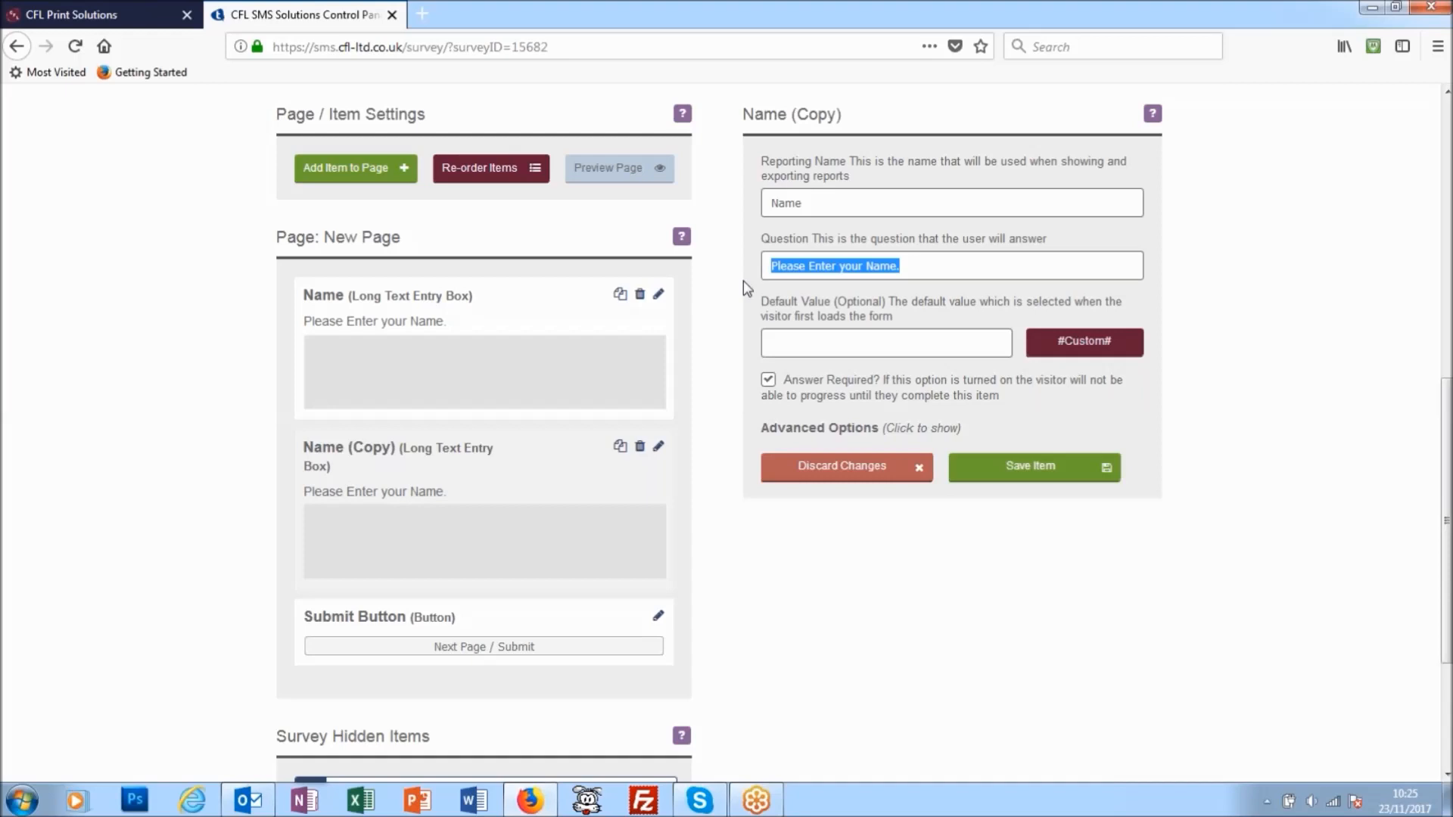
pyautogui.write('Pleas')
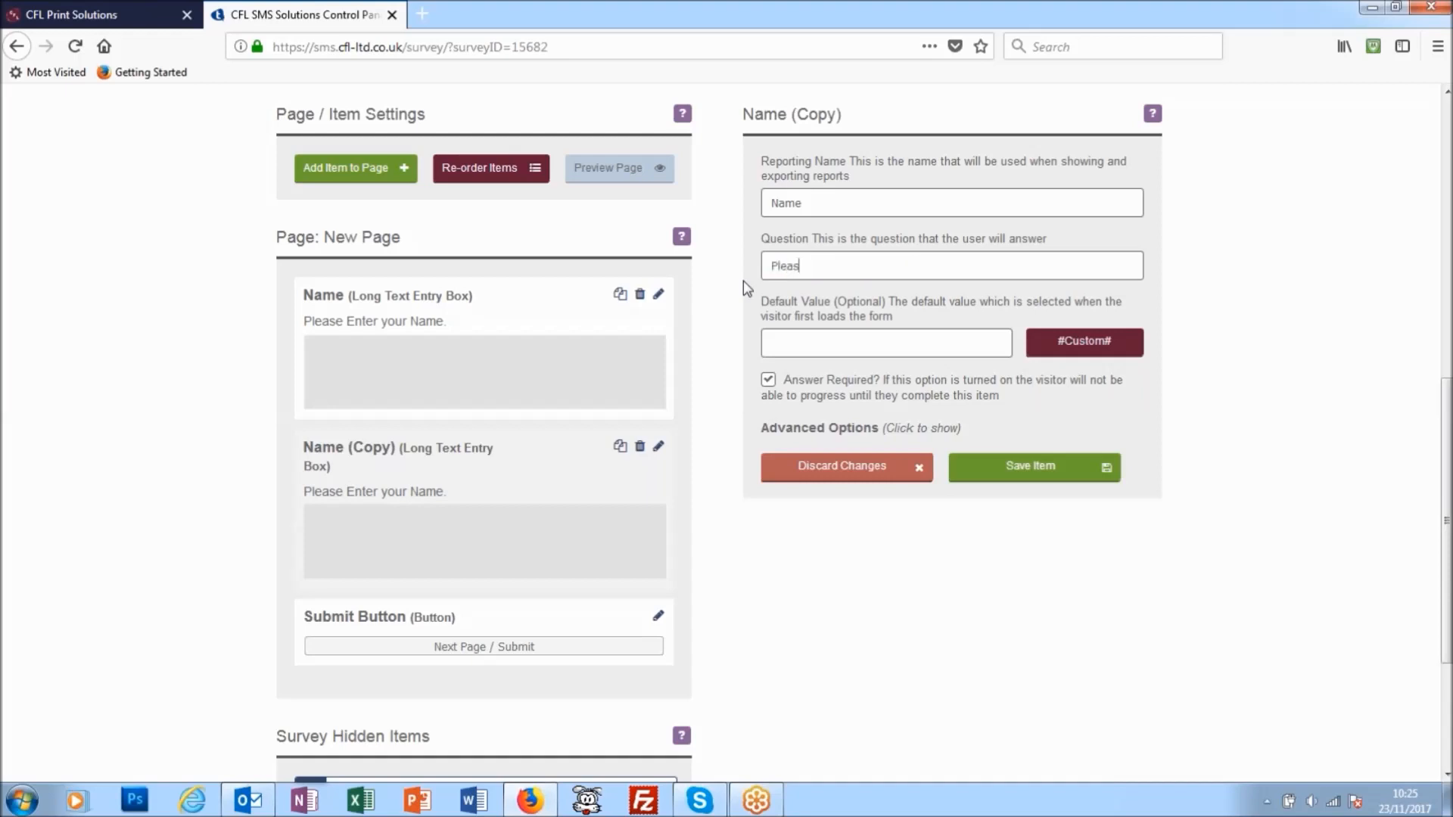
pyautogui.write('e Ent')
pyautogui.write('er Your')
pyautogui.write(' Compnay')
pyautogui.press('BackSpace')
pyautogui.press('BackSpace')
pyautogui.press('BackSpace')
pyautogui.press('BackSpace')
pyautogui.write('any Name')
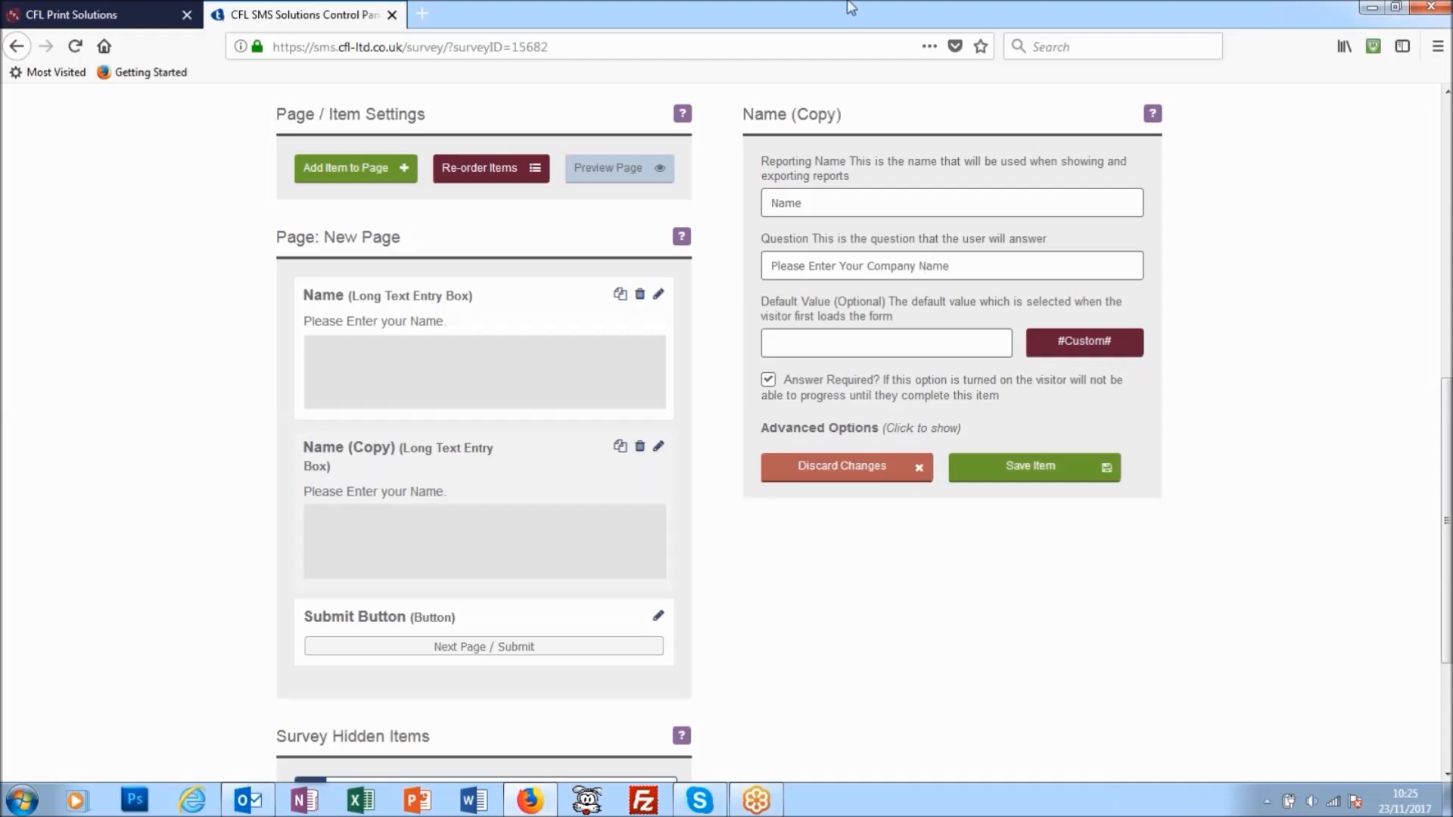
pyautogui.click(1037, 480)
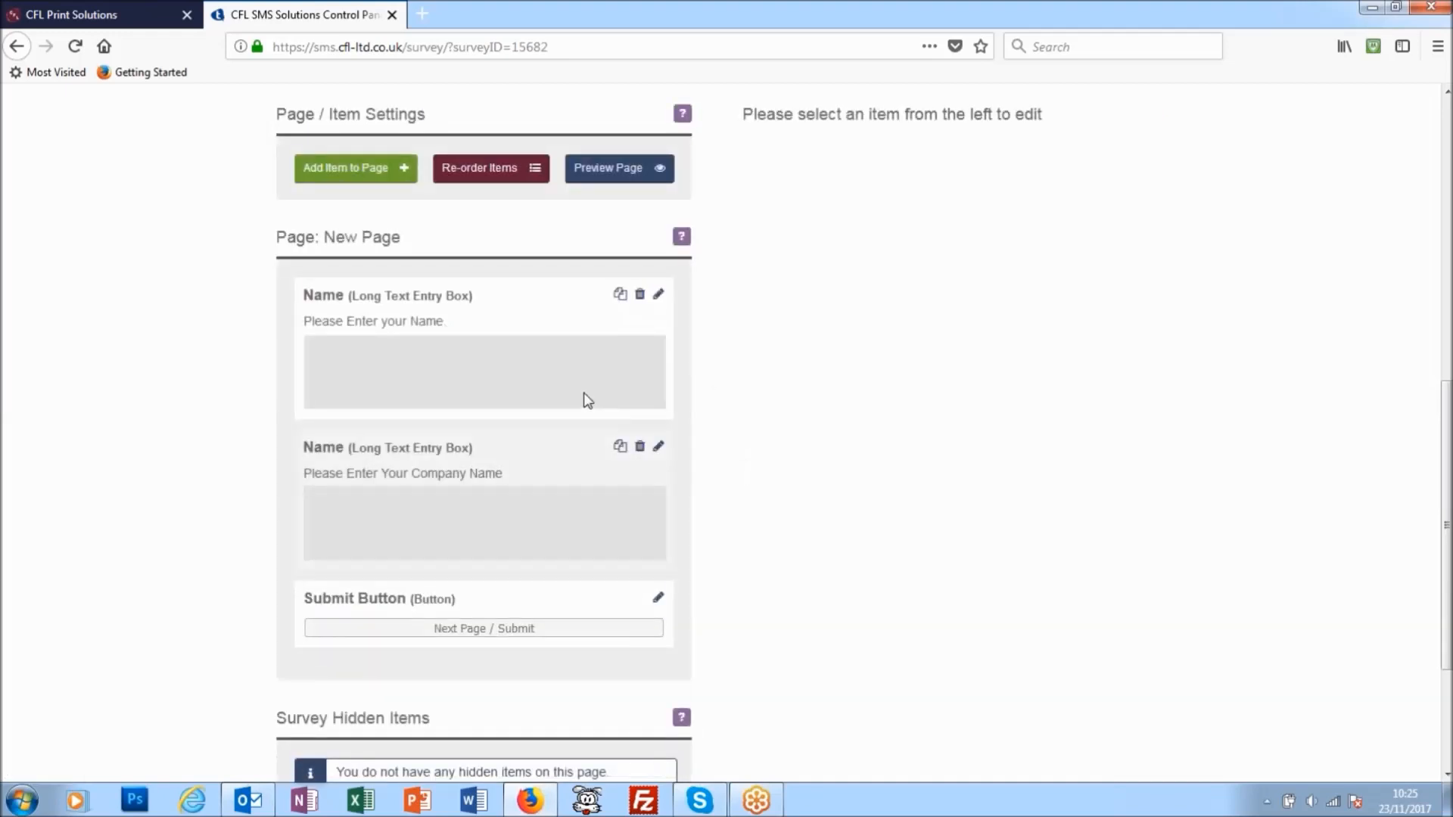
pyautogui.scroll(-3, 584, 396)
pyautogui.scroll(5, 666, 314)
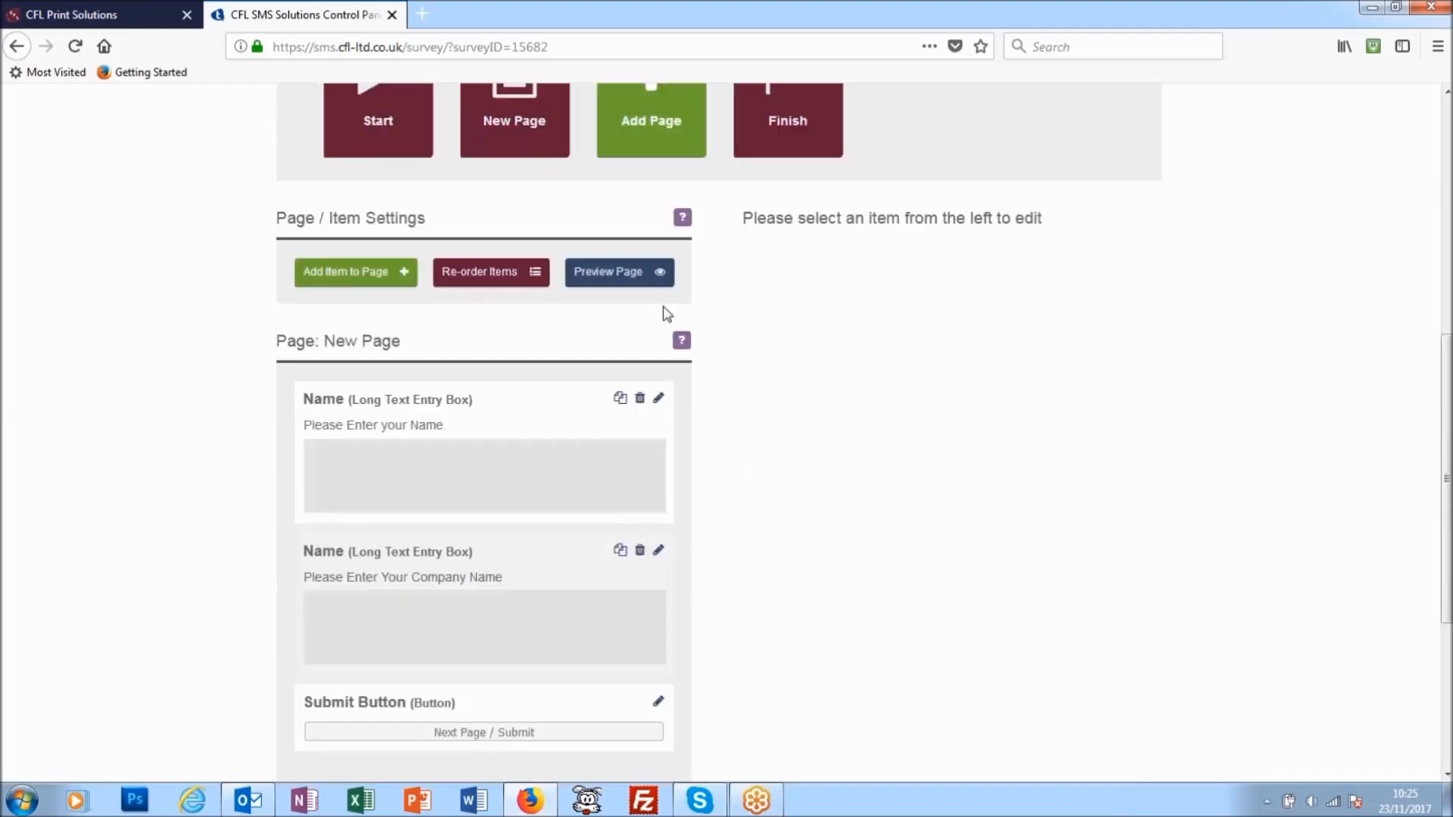
pyautogui.click(653, 274)
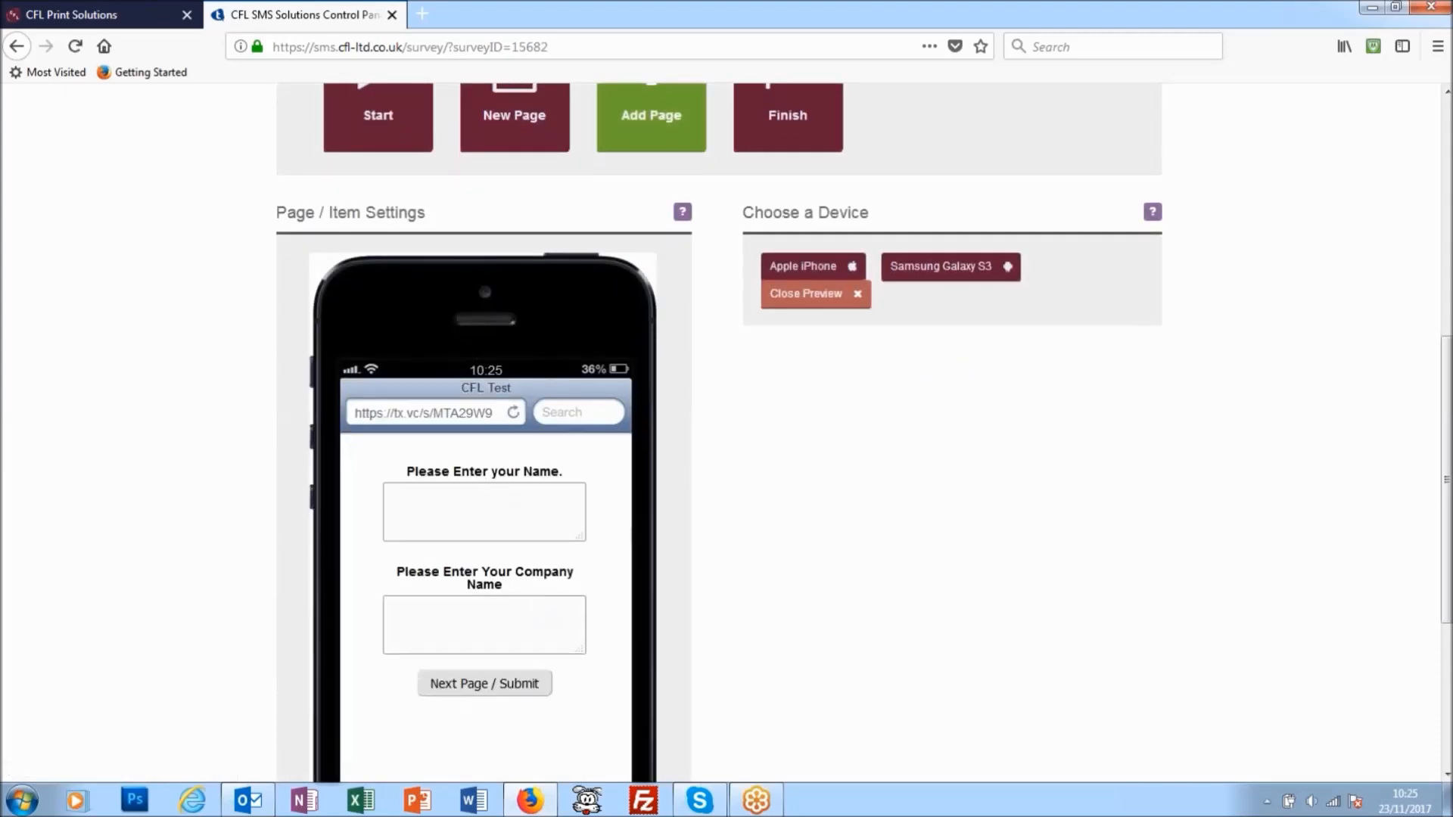
pyautogui.scroll(-2, 535, 608)
pyautogui.scroll(2, 529, 564)
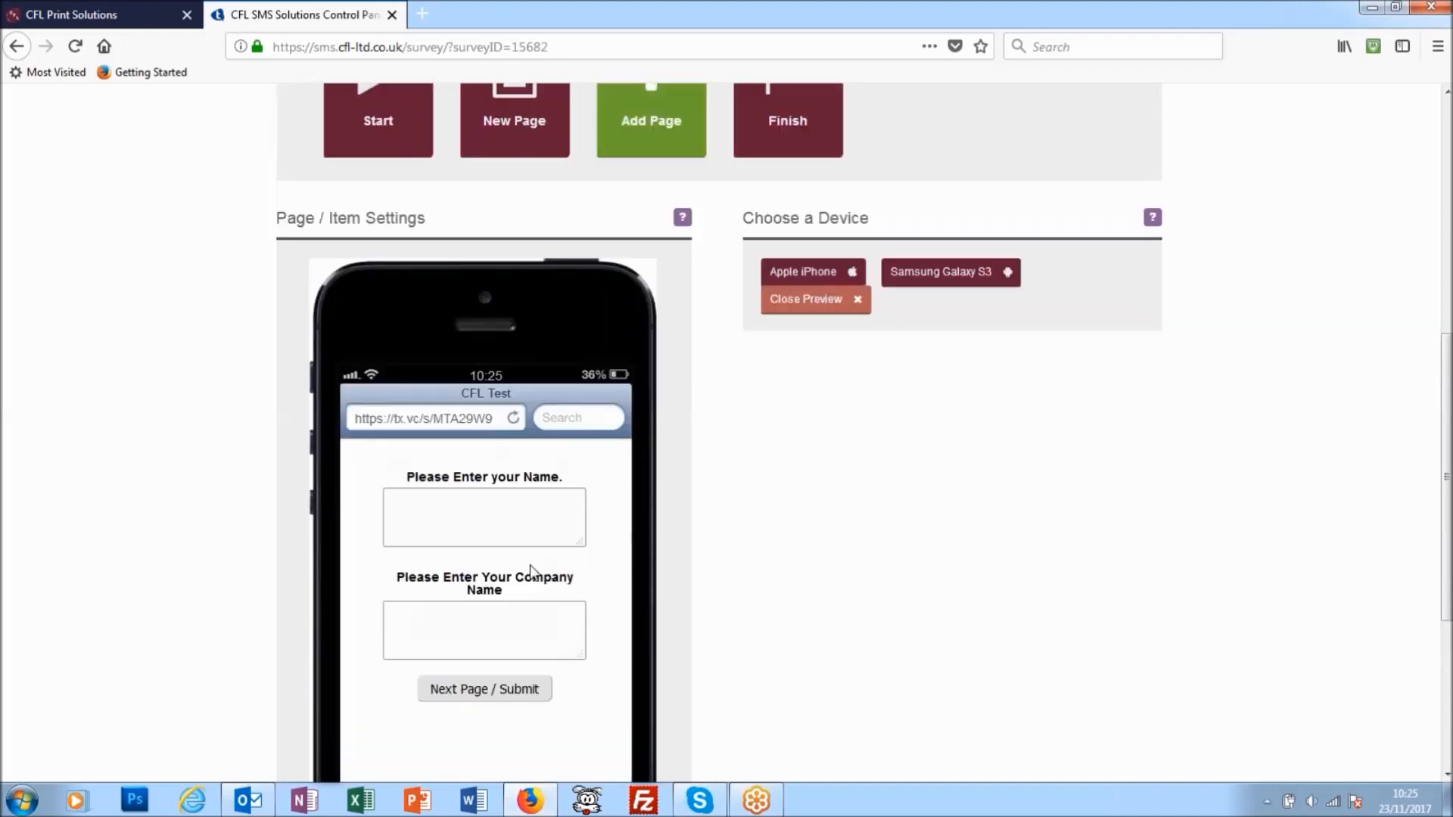
pyautogui.scroll(2, 530, 571)
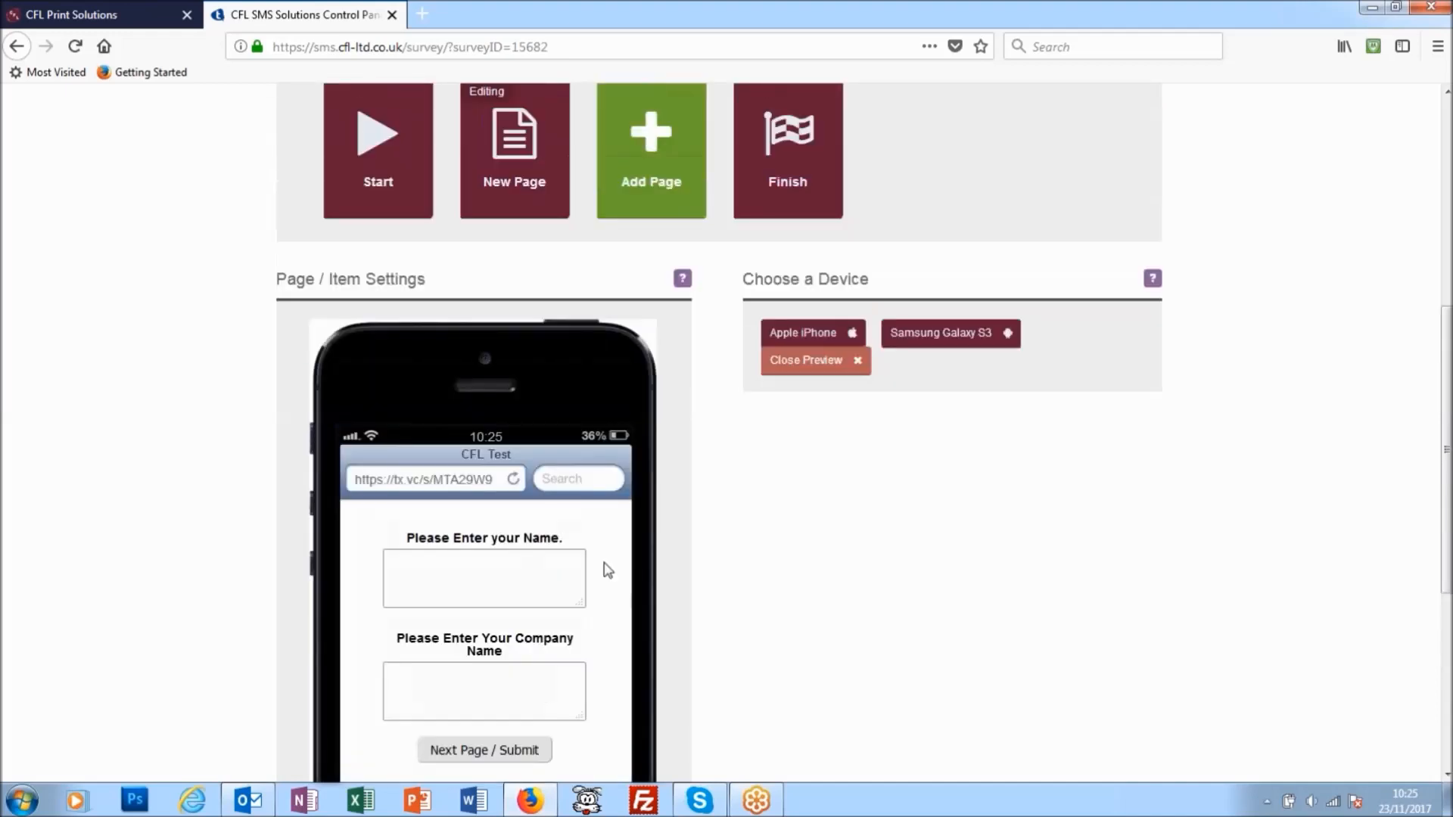
pyautogui.click(817, 402)
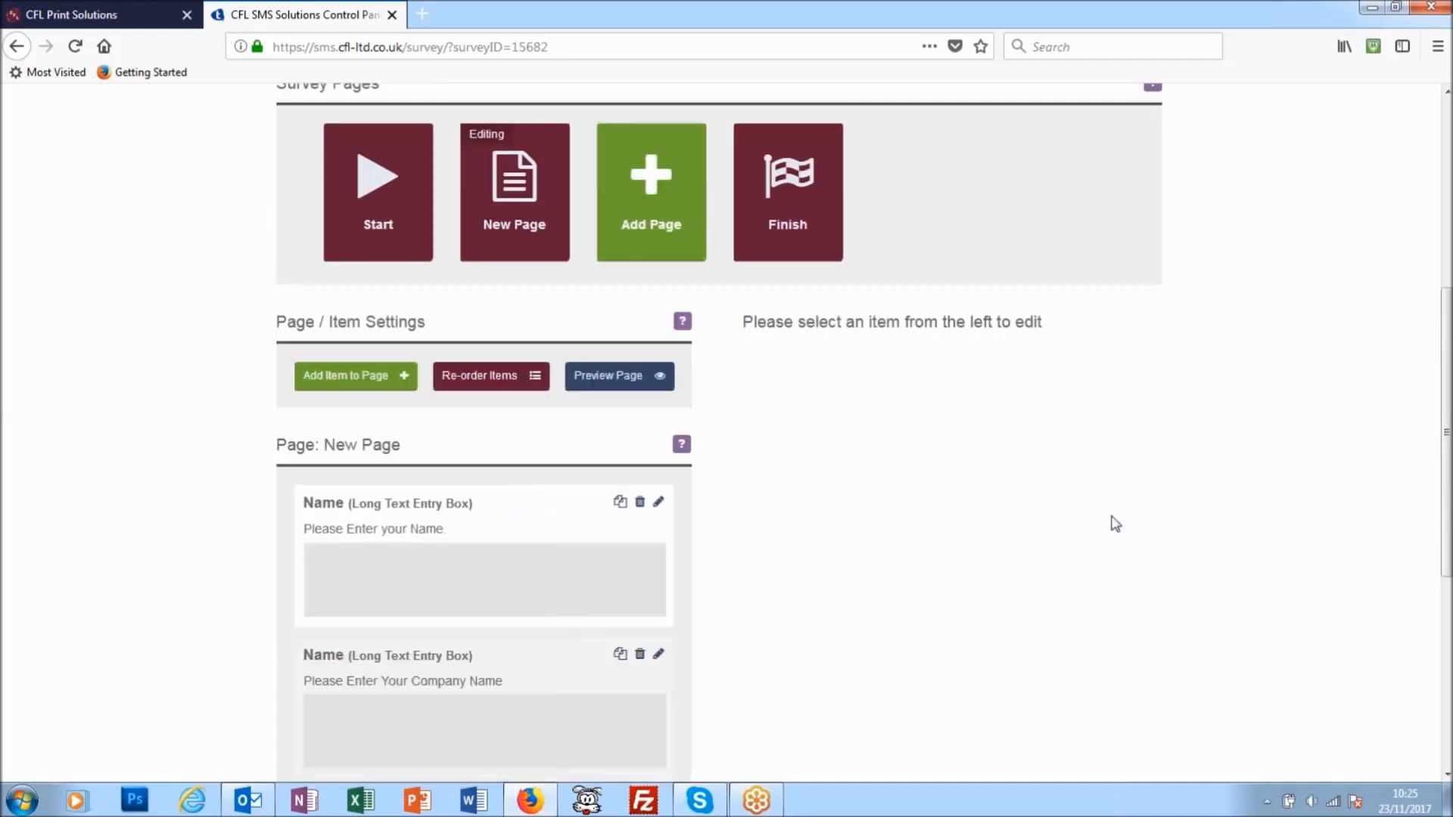
# Add a single choice radio button item titled "Choice" to New Page, placed after the company name item.
pyautogui.scroll(-2, 1115, 523)
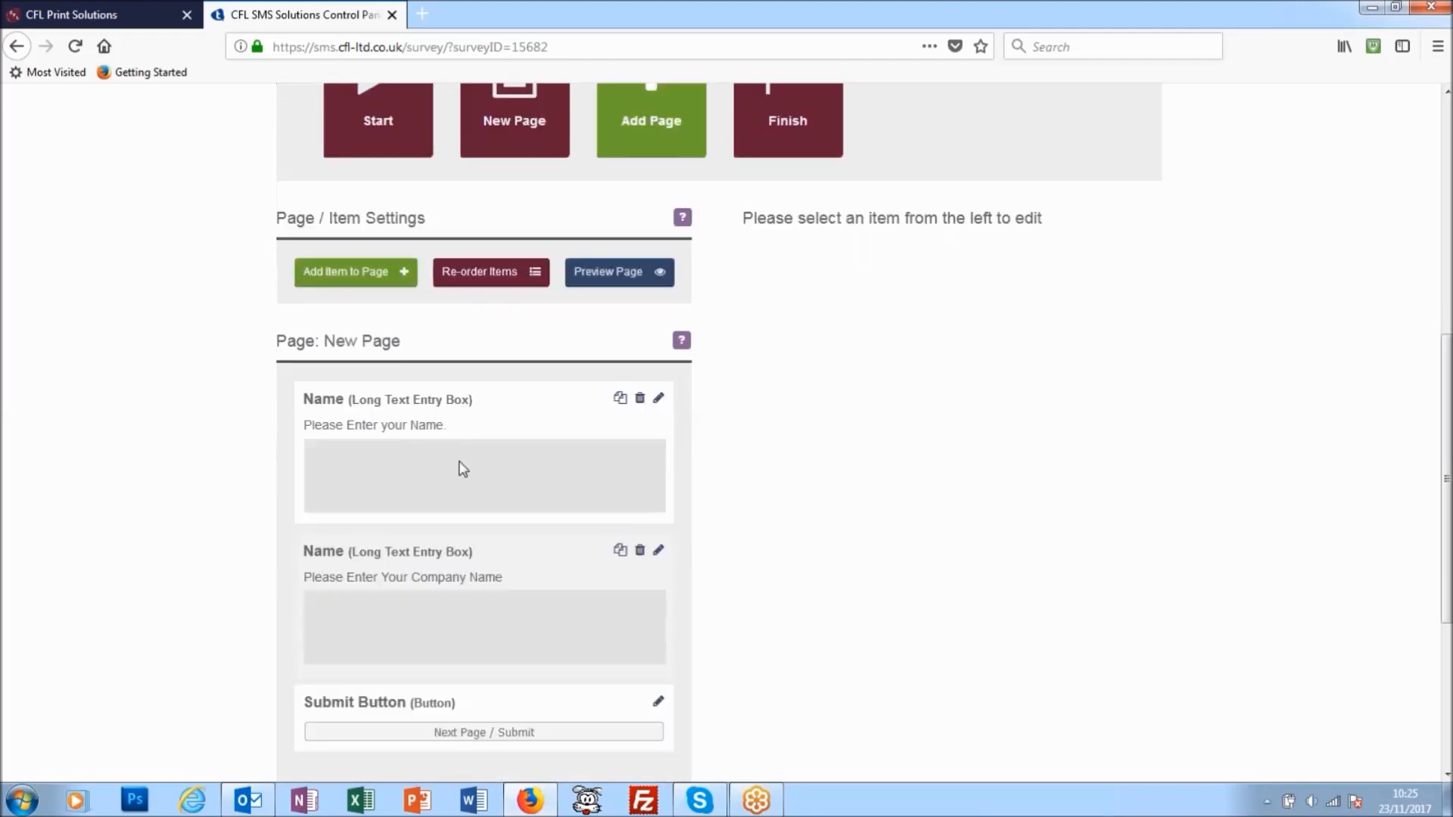
pyautogui.scroll(3, 463, 469)
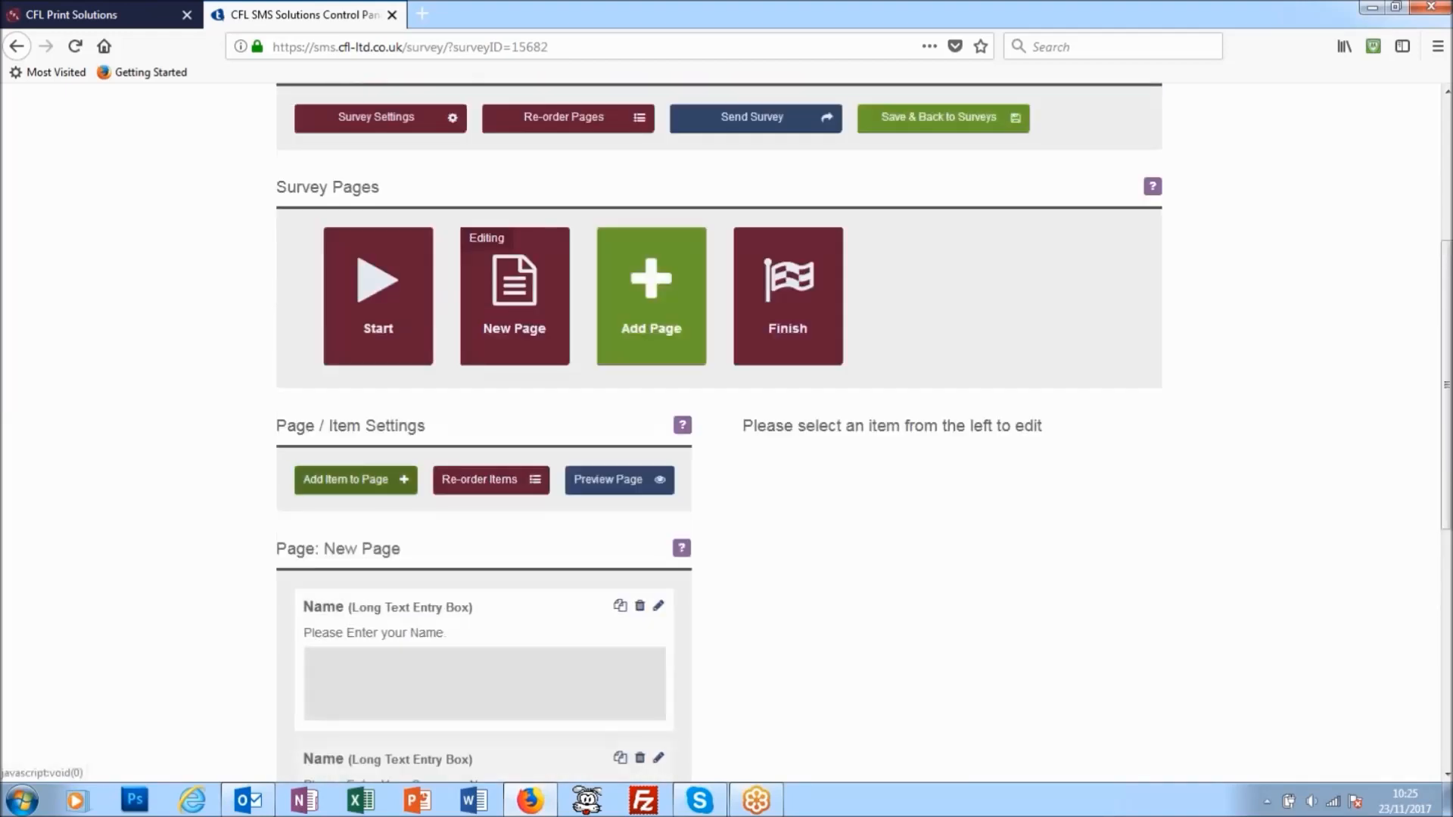
pyautogui.click(399, 490)
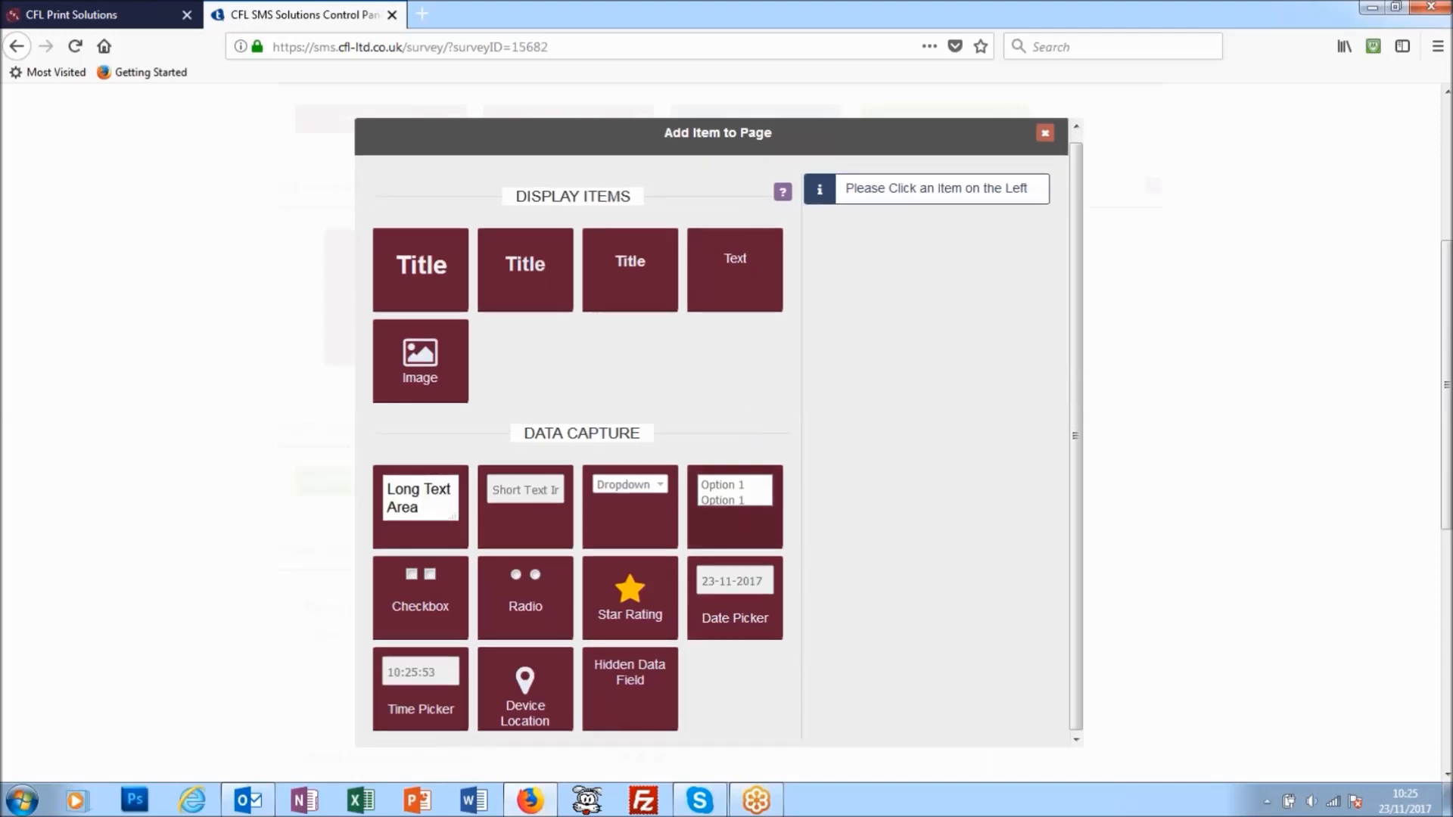
pyautogui.click(522, 598)
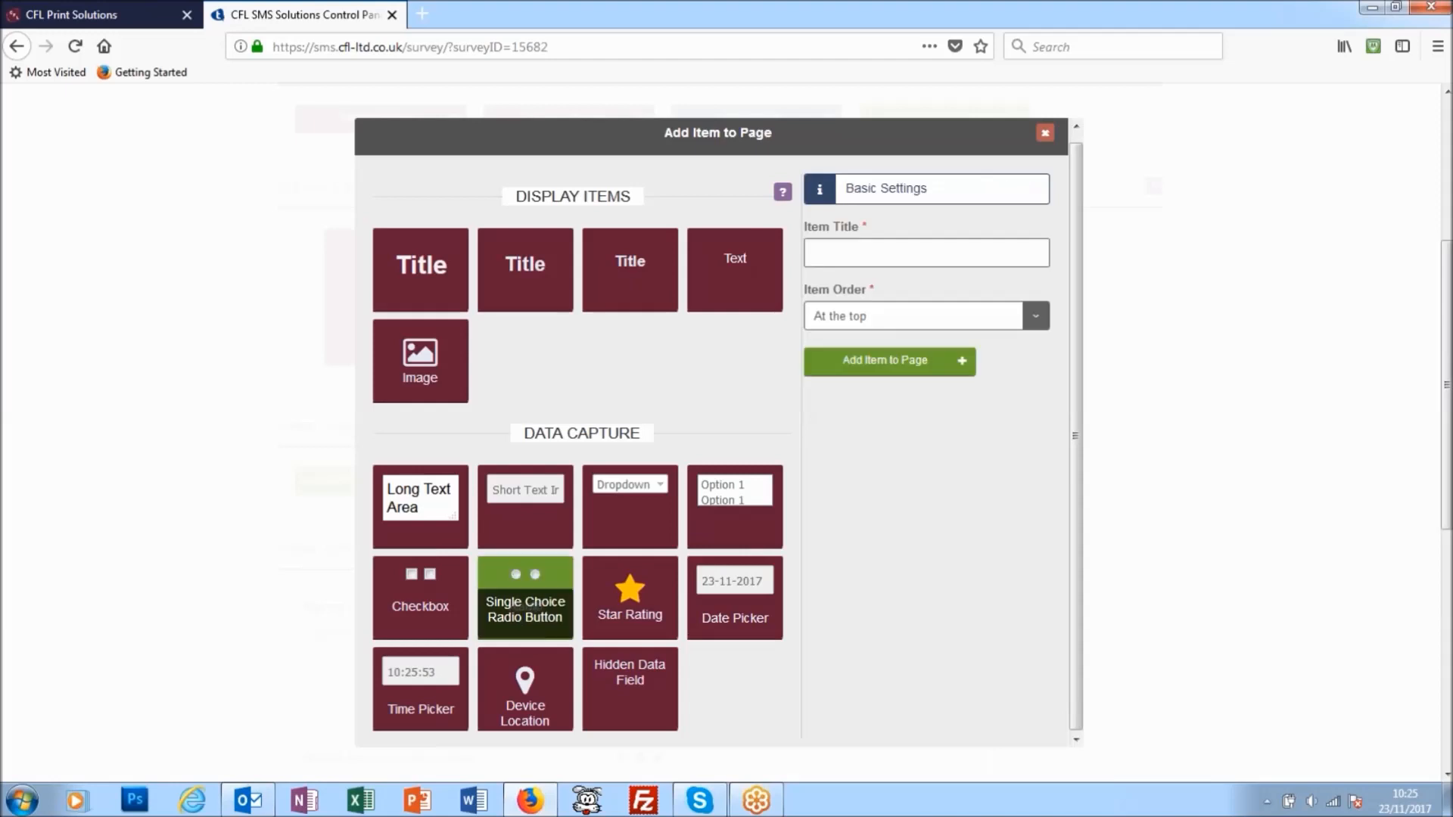
pyautogui.click(825, 262)
pyautogui.write('Choi')
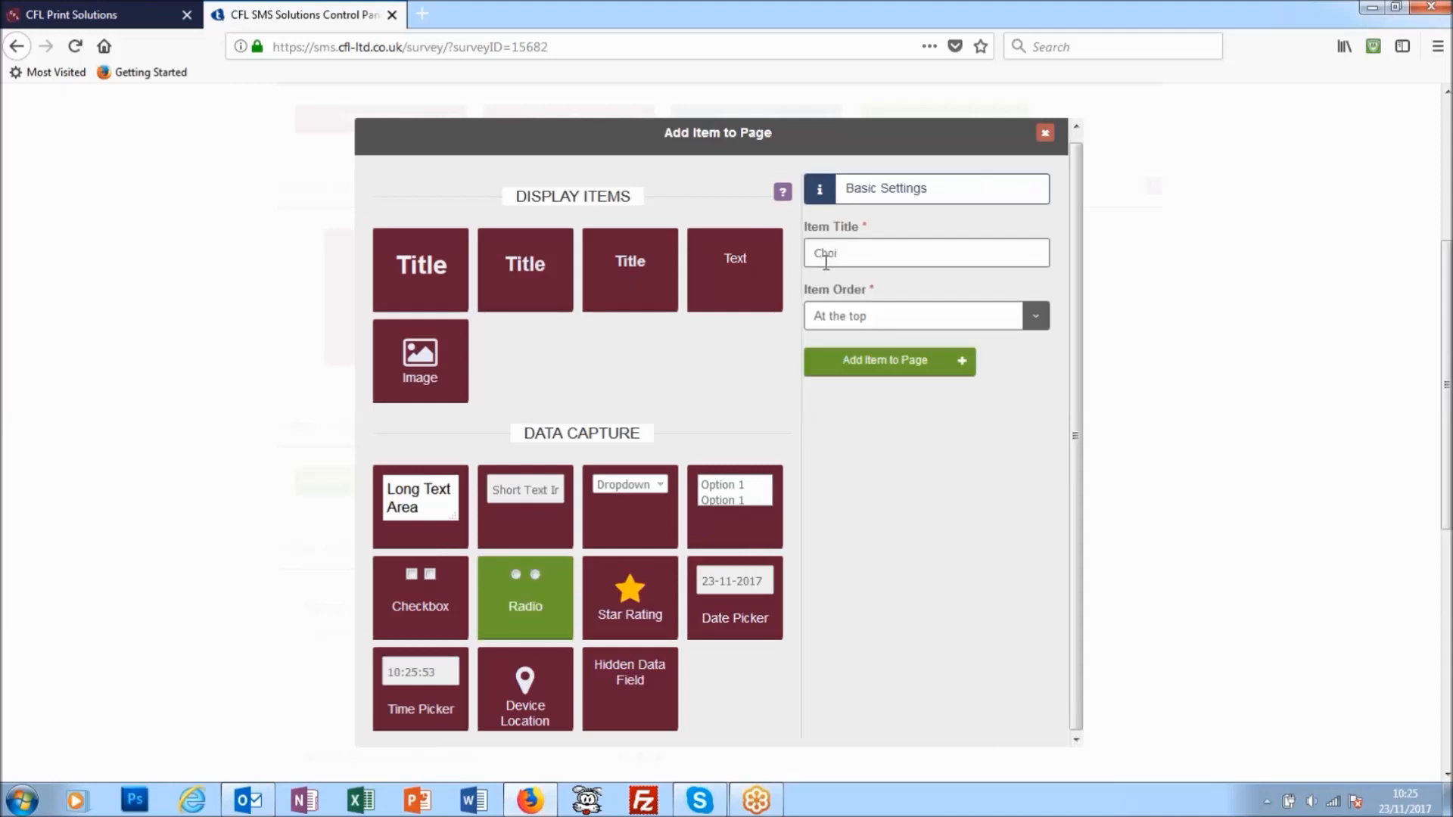
pyautogui.write('ce')
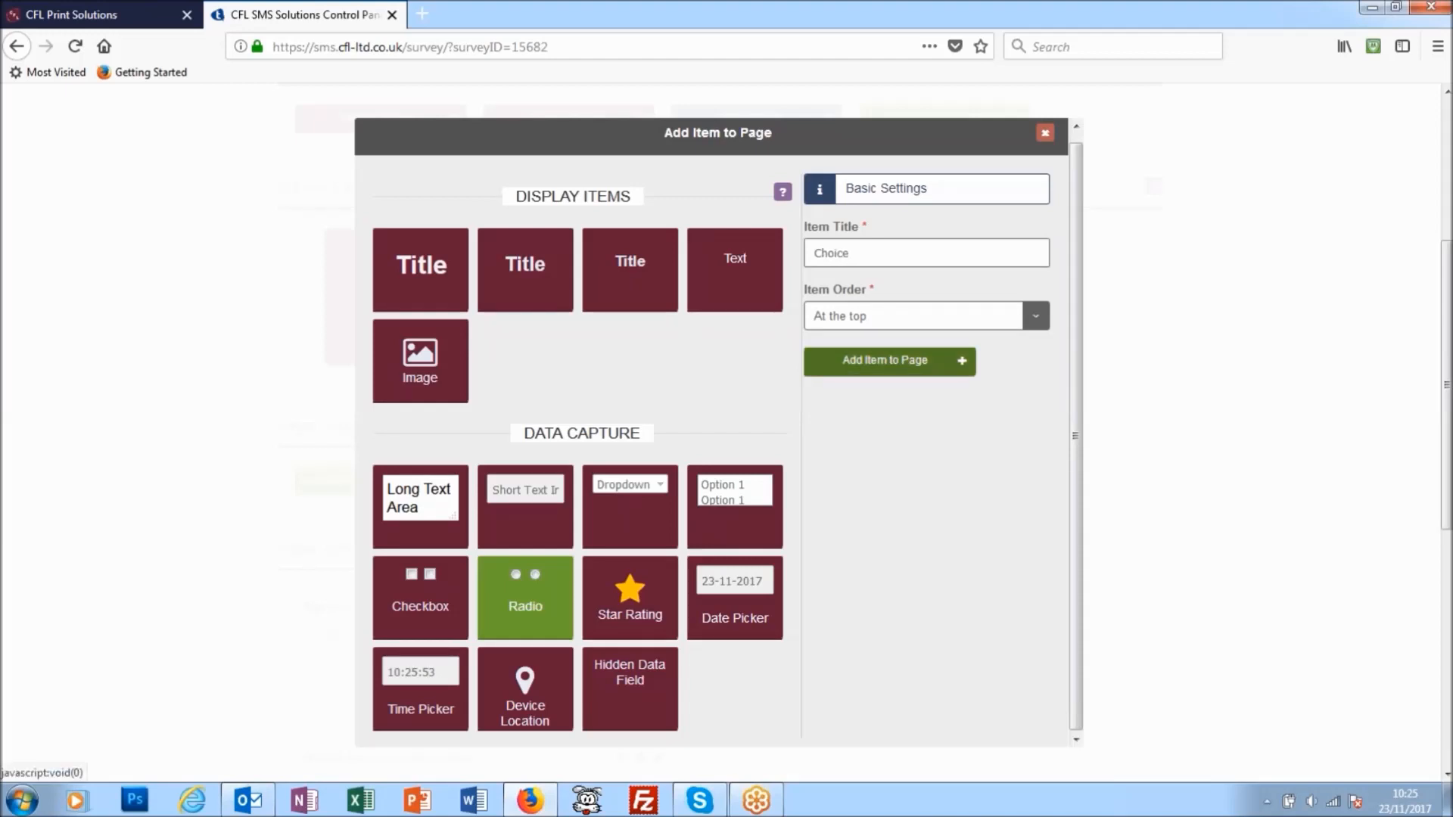
pyautogui.click(1036, 319)
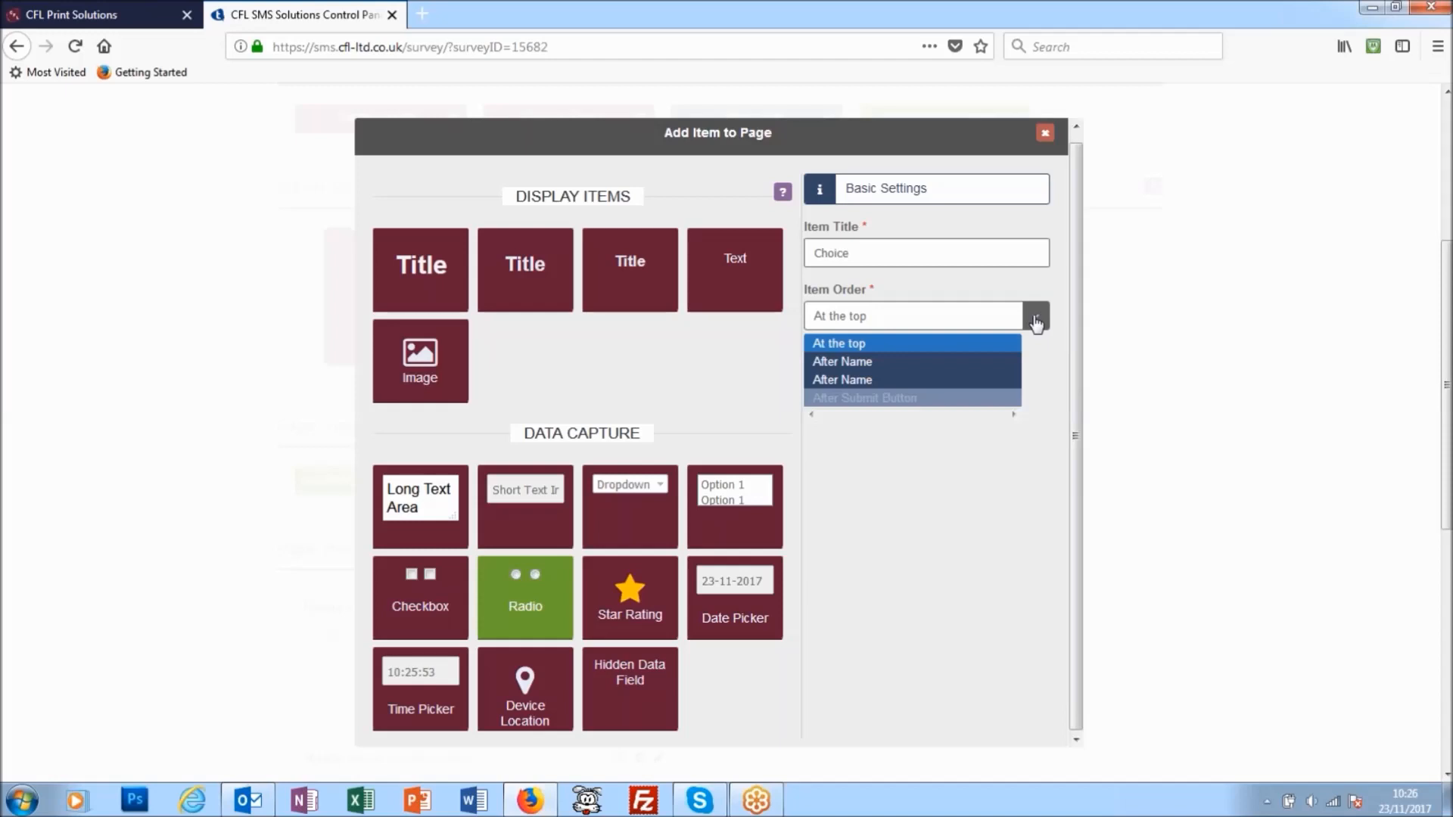
pyautogui.click(889, 380)
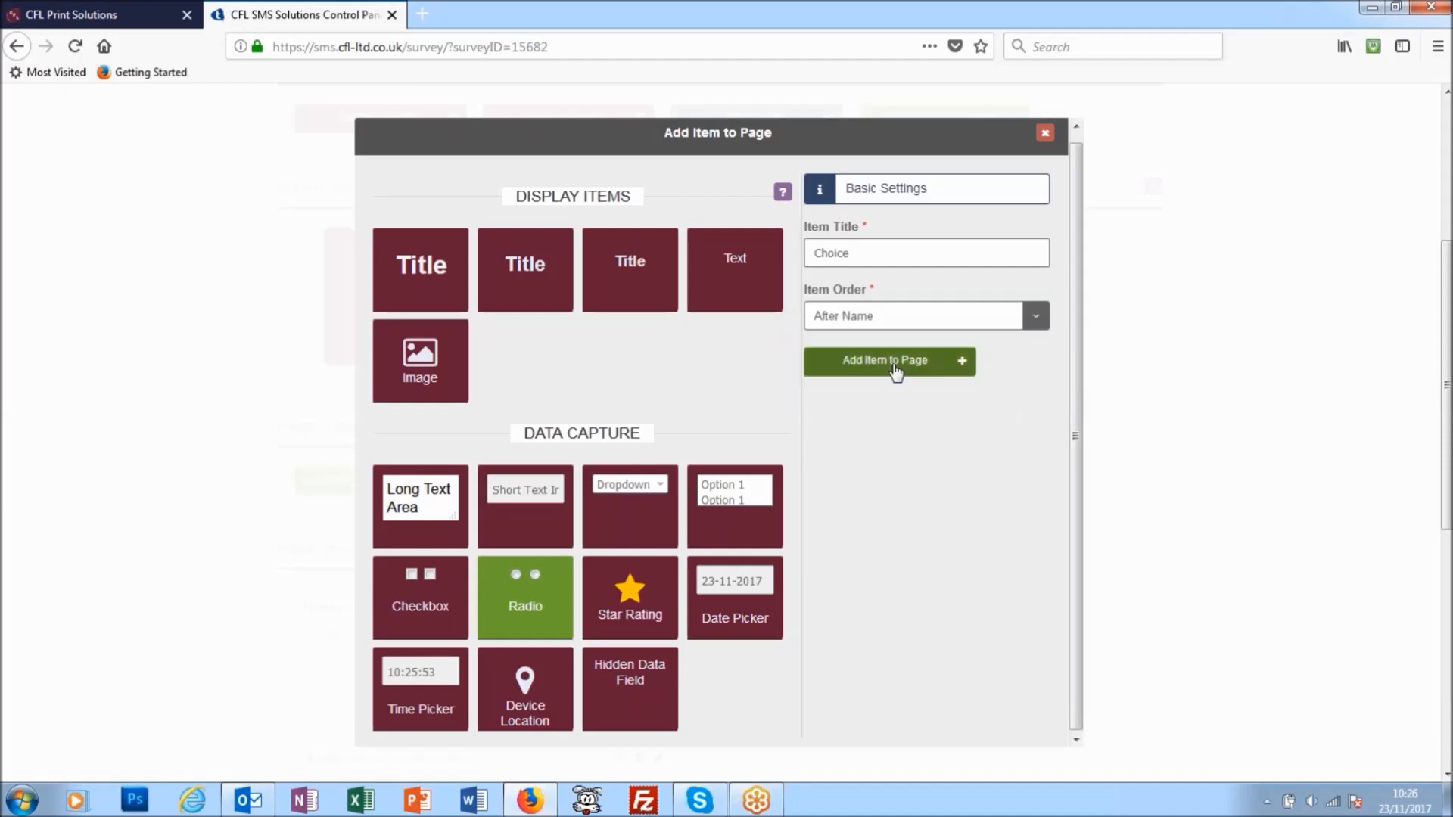
pyautogui.click(889, 363)
pyautogui.scroll(-4, 577, 548)
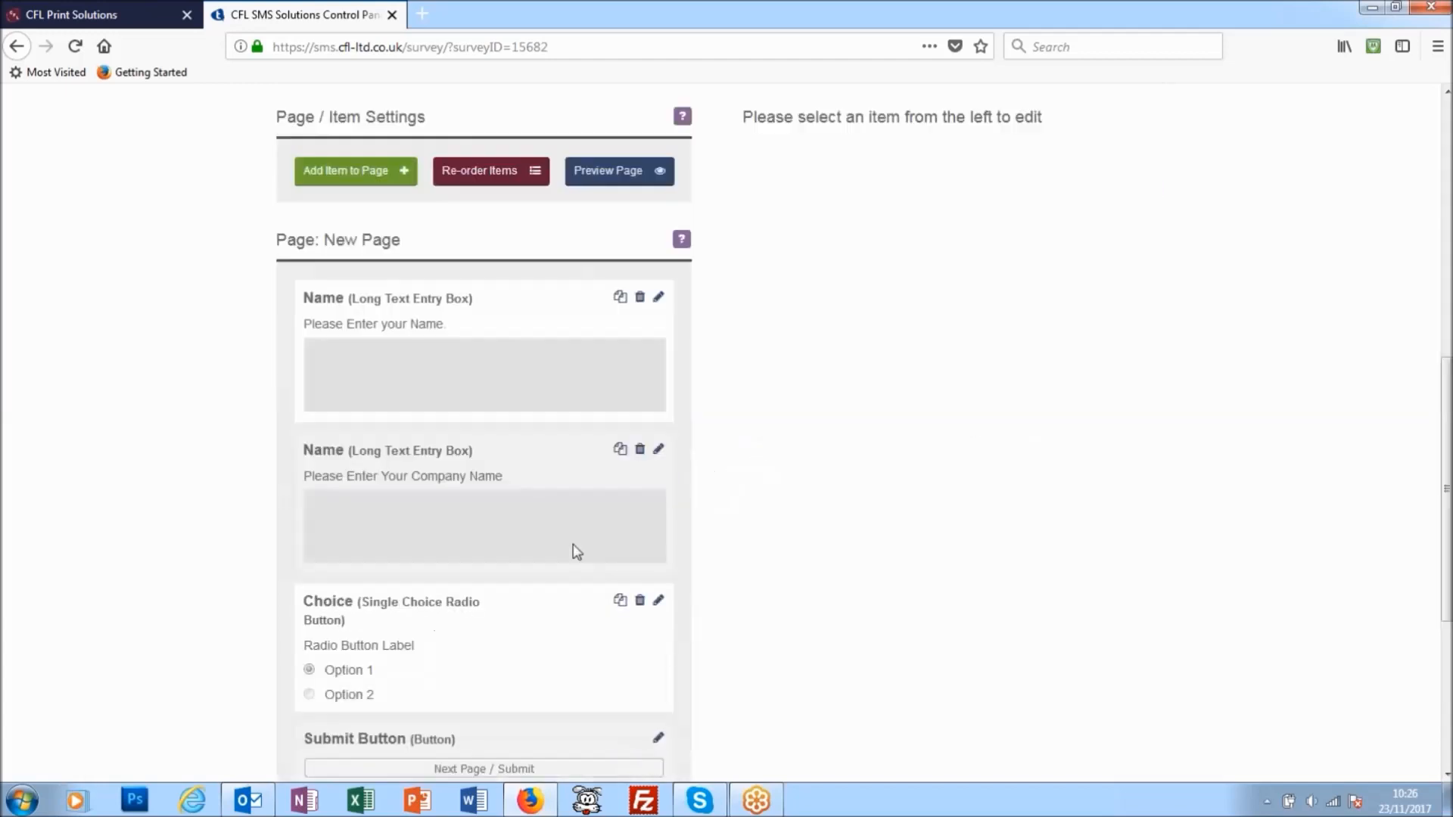
# Change the display name of the Choice item's first answer value to "Please Call Me" and save the value.
pyautogui.scroll(-4, 577, 548)
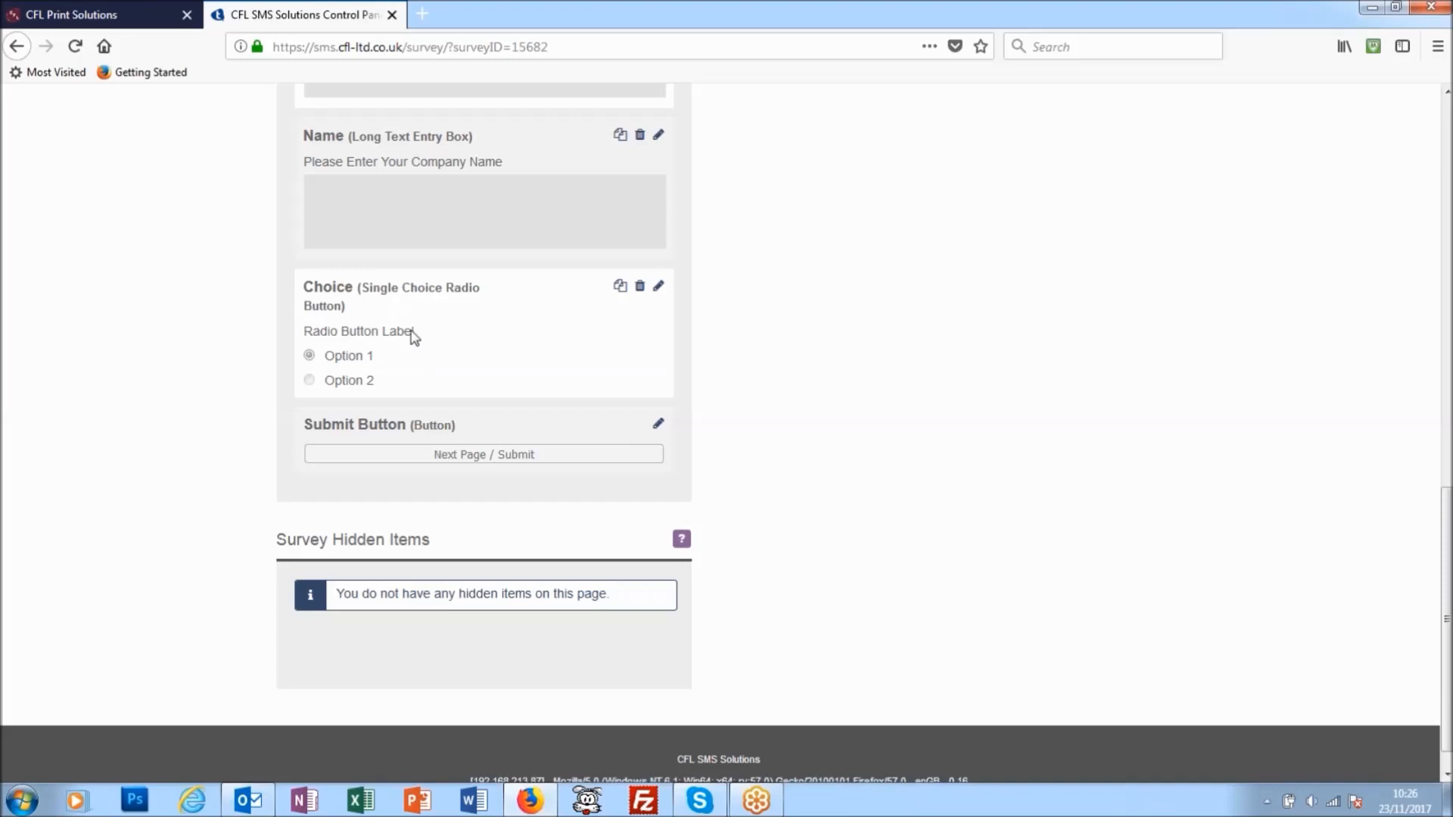
pyautogui.click(657, 286)
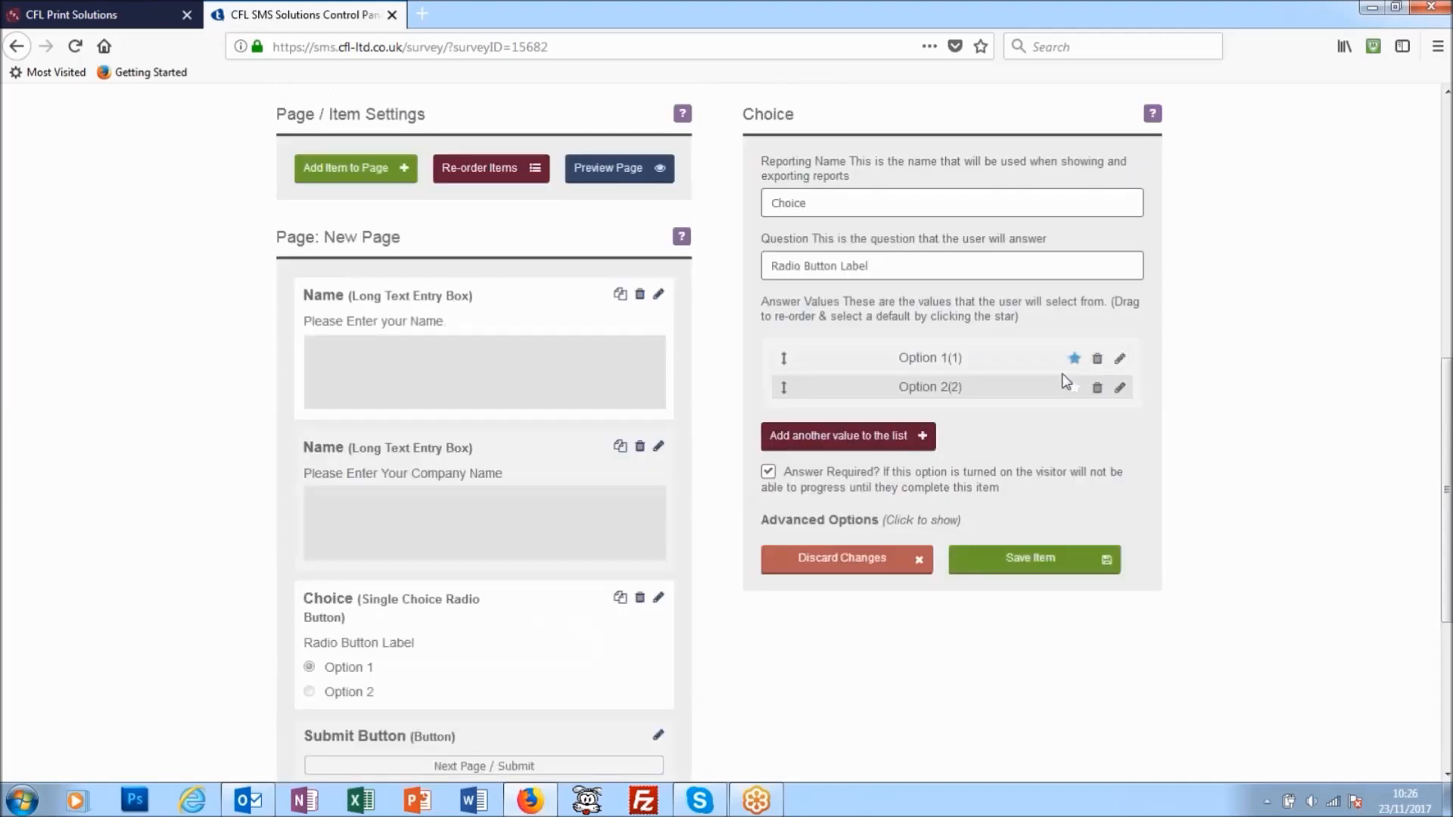
pyautogui.click(1122, 365)
pyautogui.moveTo(878, 363); pyautogui.dragTo(767, 361)
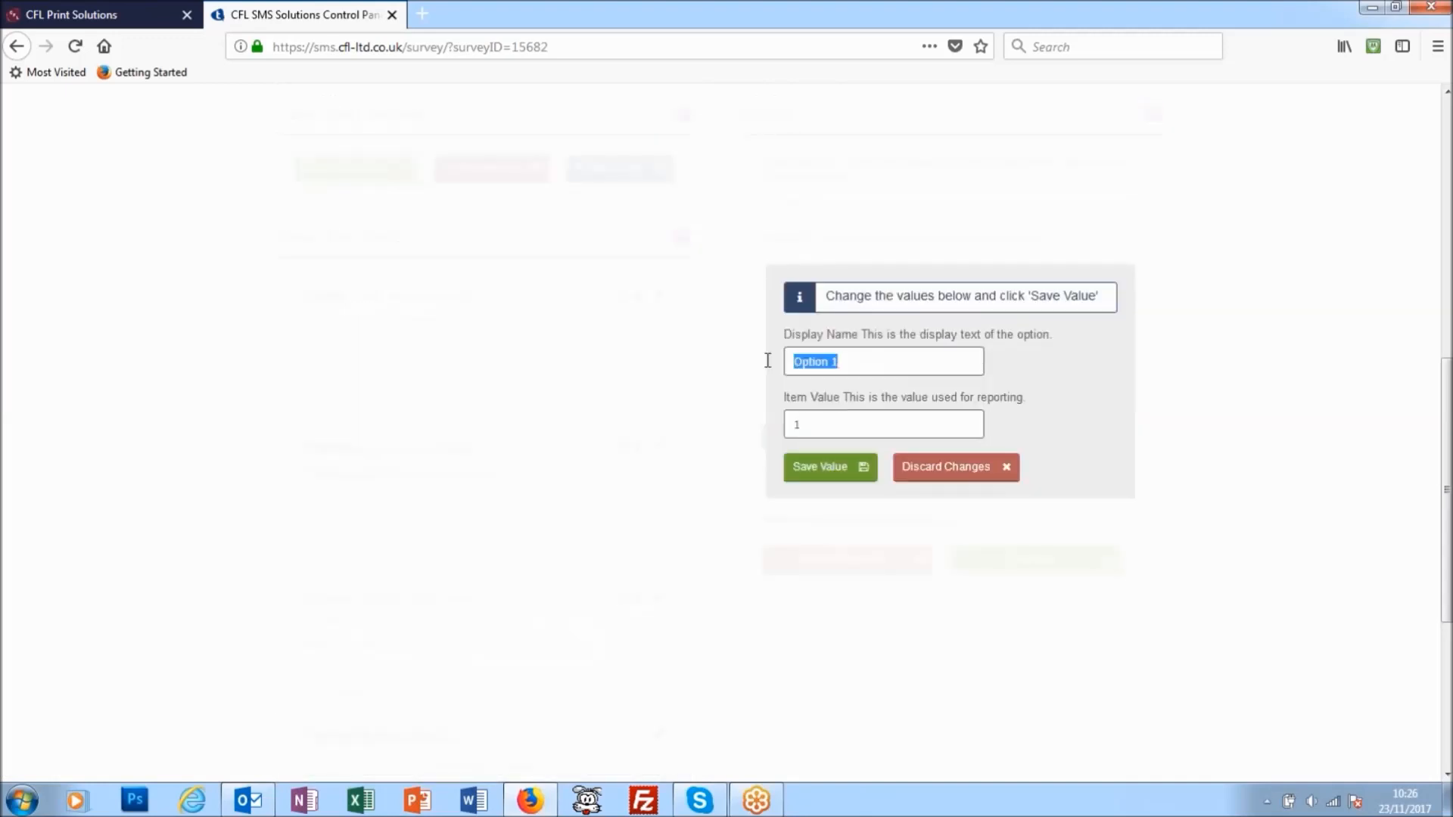
pyautogui.write('Please Call Me')
pyautogui.click(821, 467)
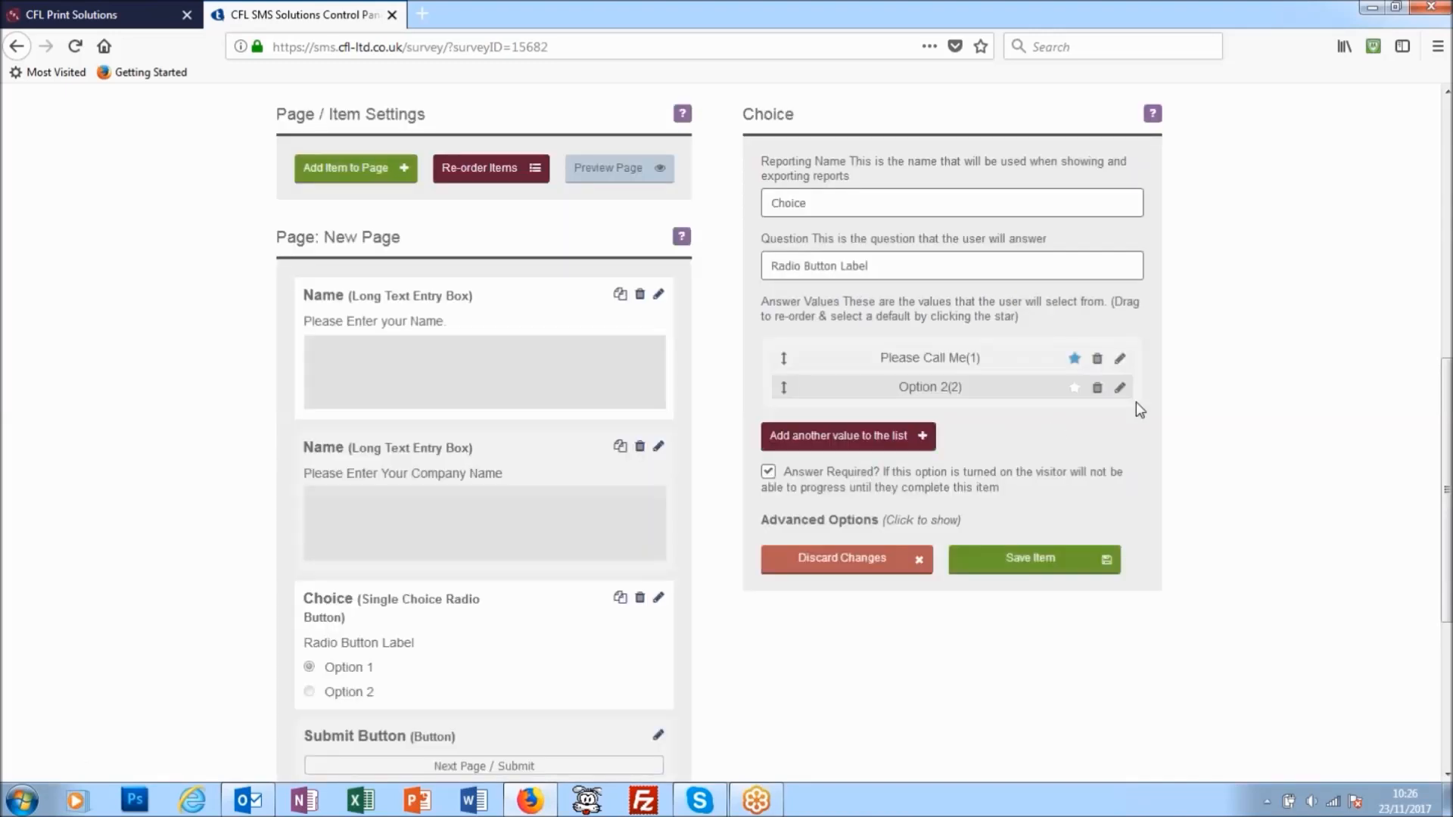
# Change the display name of the Choice item's second answer value to "Please Email Me." and save the value.
pyautogui.click(1120, 388)
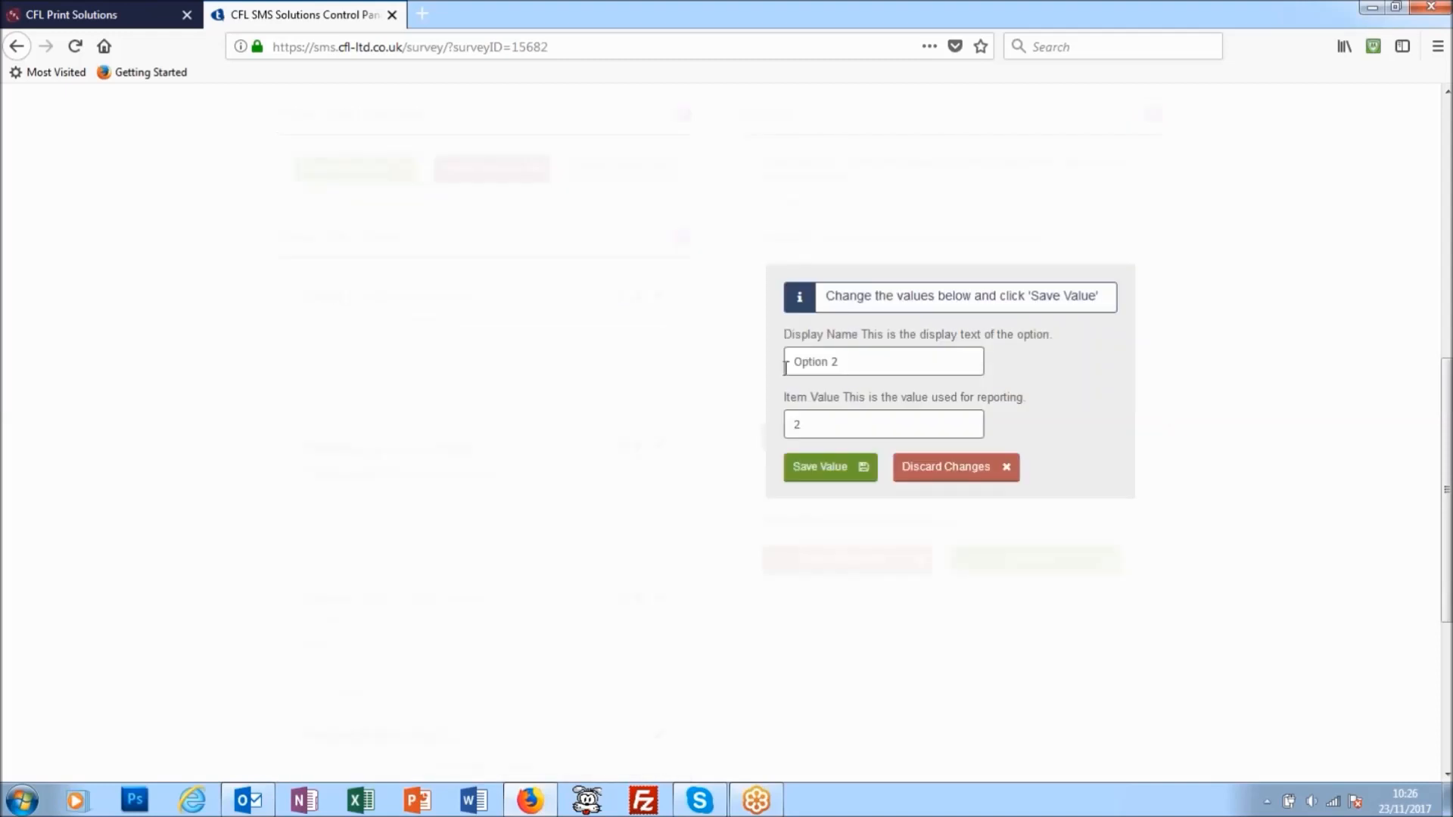
pyautogui.tripleClick(785, 367)
pyautogui.write('Please Email Me.')
pyautogui.click(830, 475)
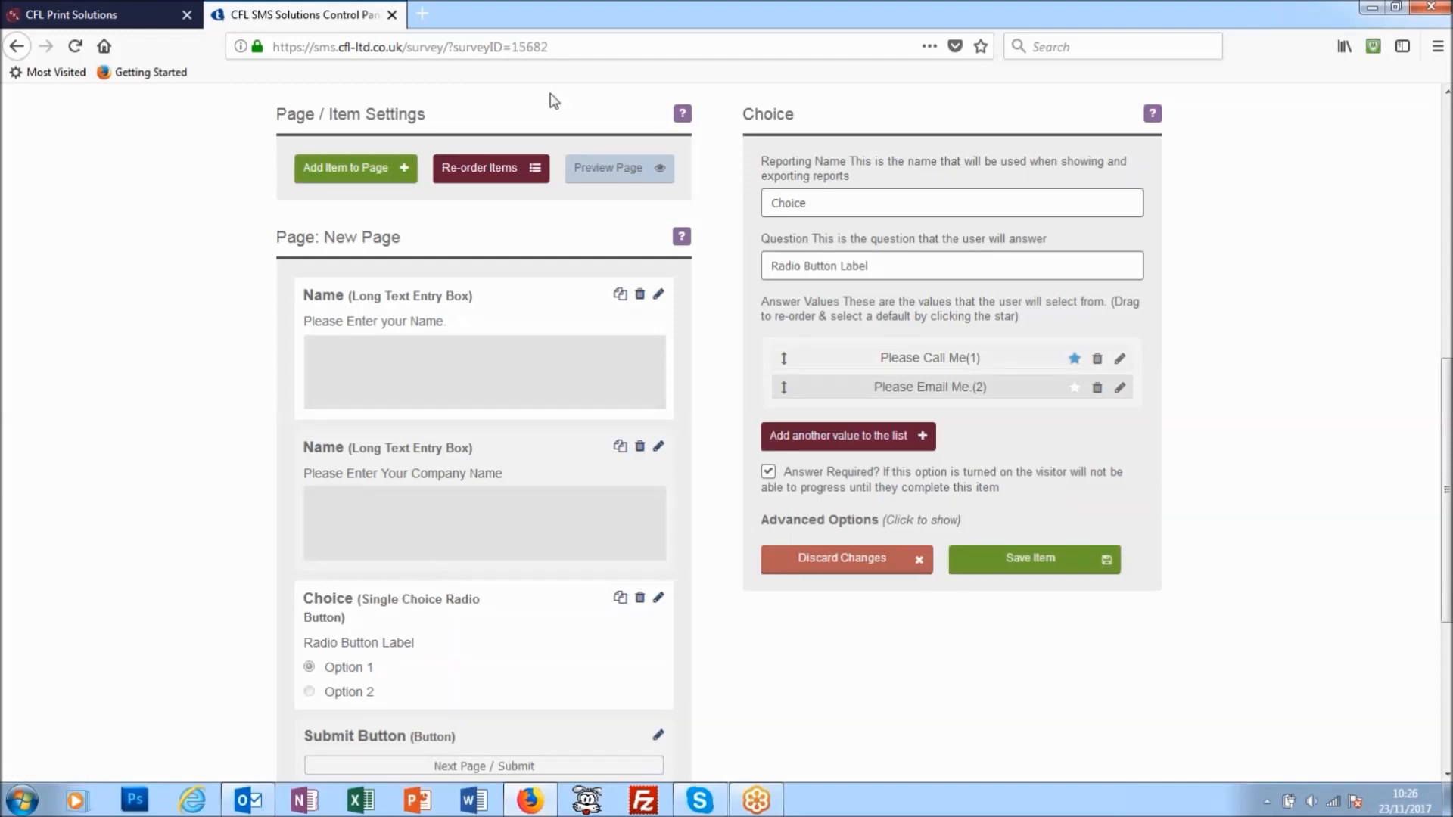
# Save the Choice item and check its answer options in New Page's item list.
pyautogui.scroll(4, 451, 368)
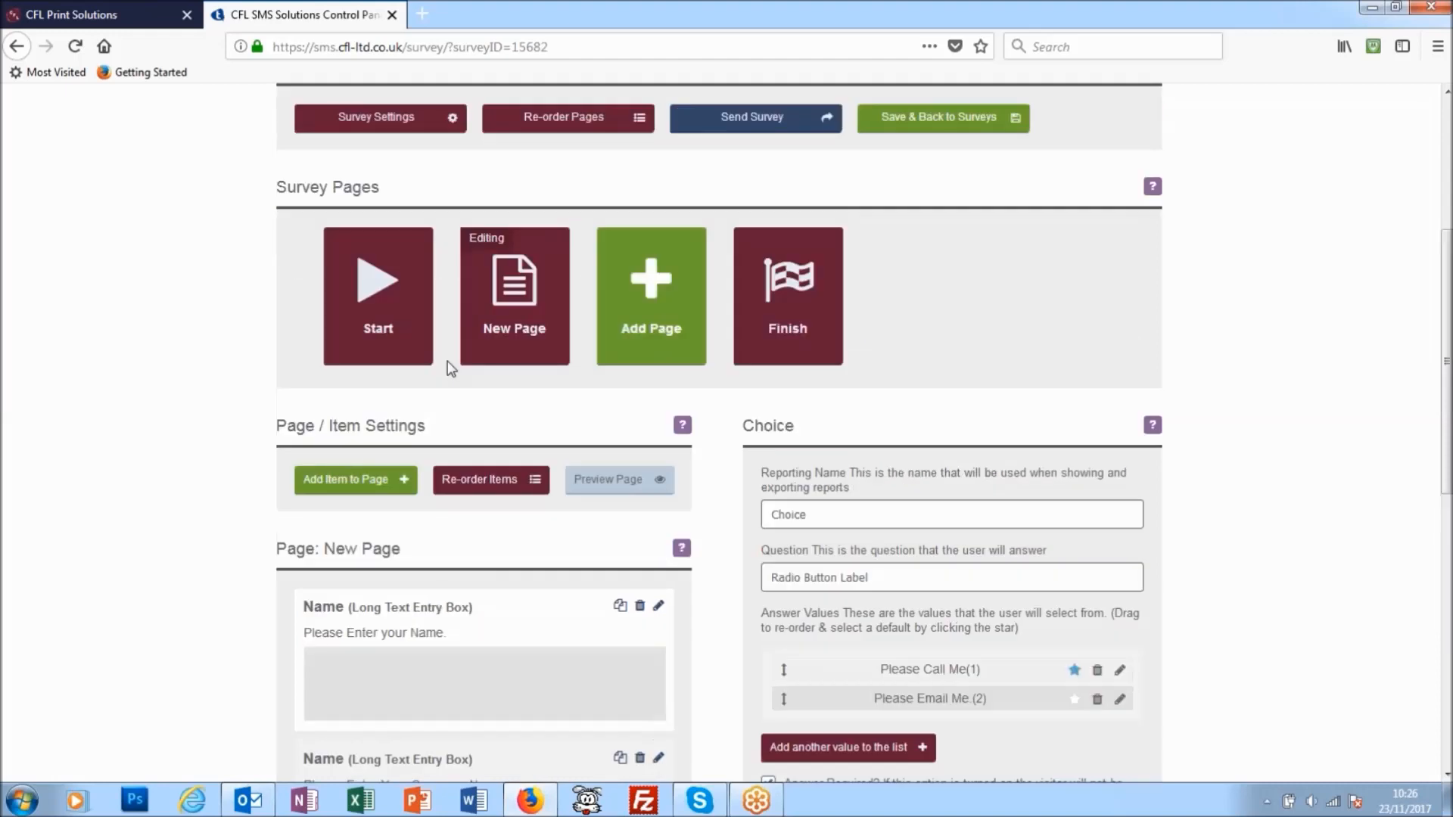
pyautogui.scroll(-4, 628, 461)
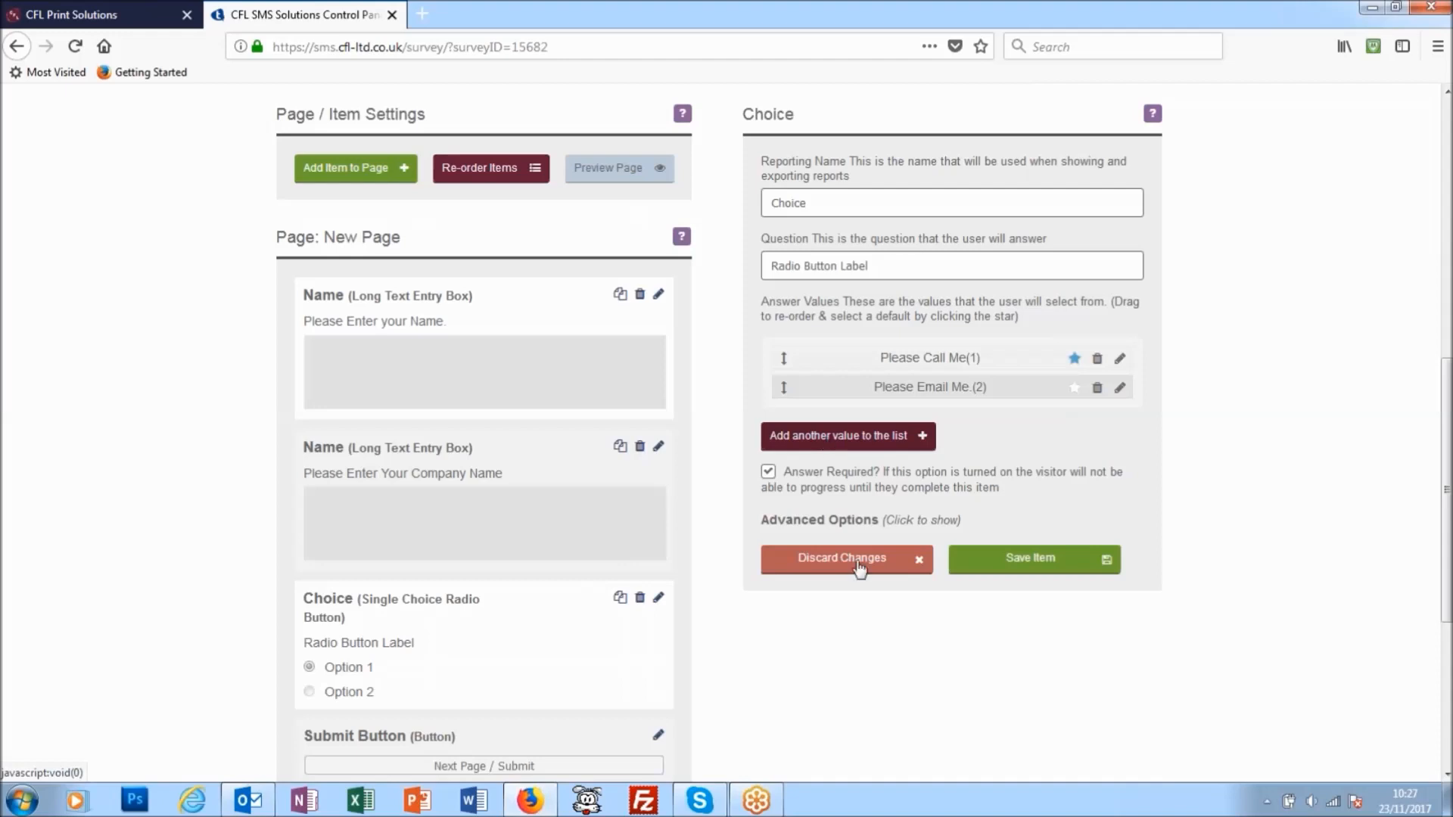
pyautogui.click(1039, 564)
pyautogui.scroll(-3, 464, 475)
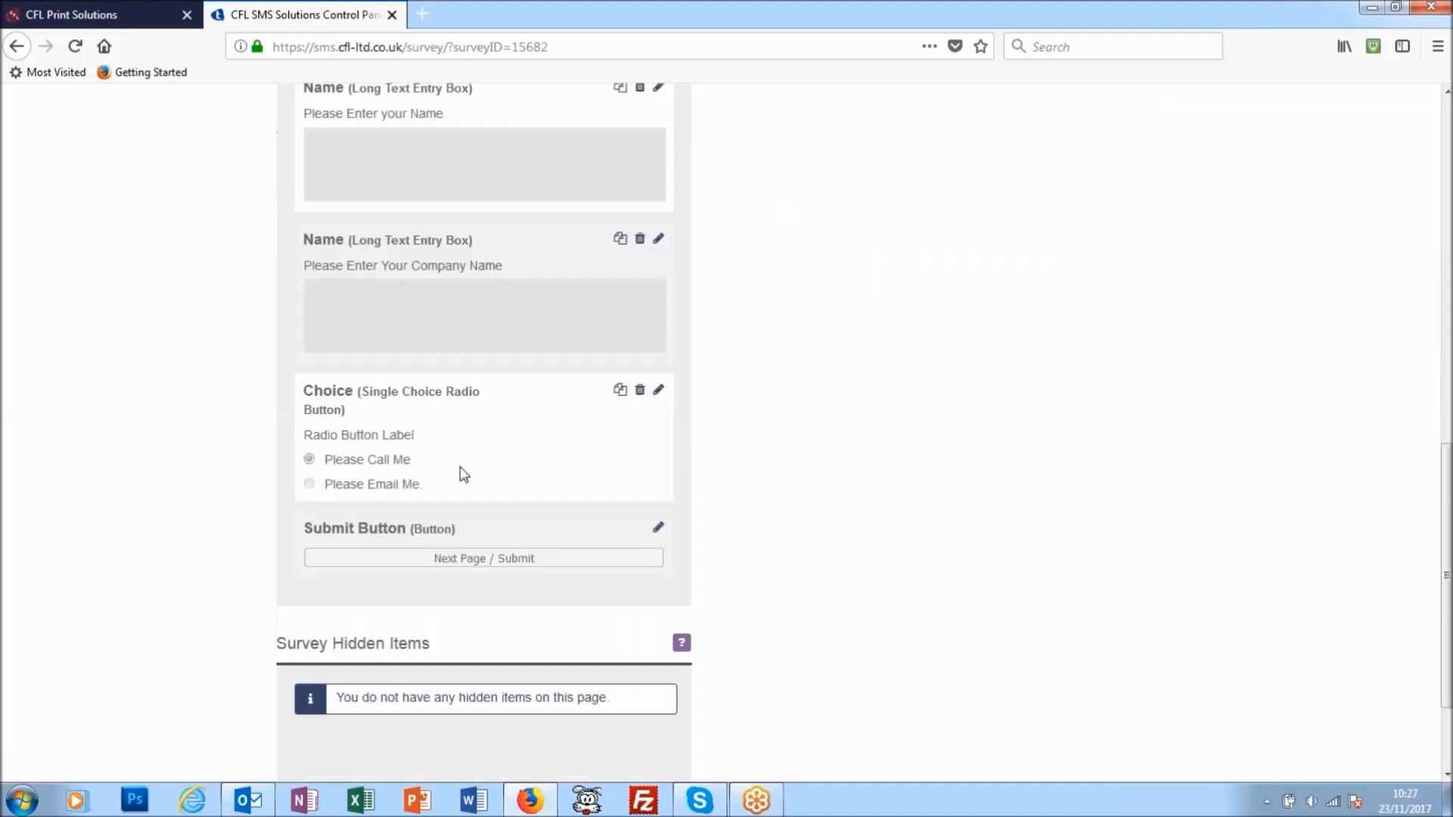
pyautogui.scroll(4, 480, 454)
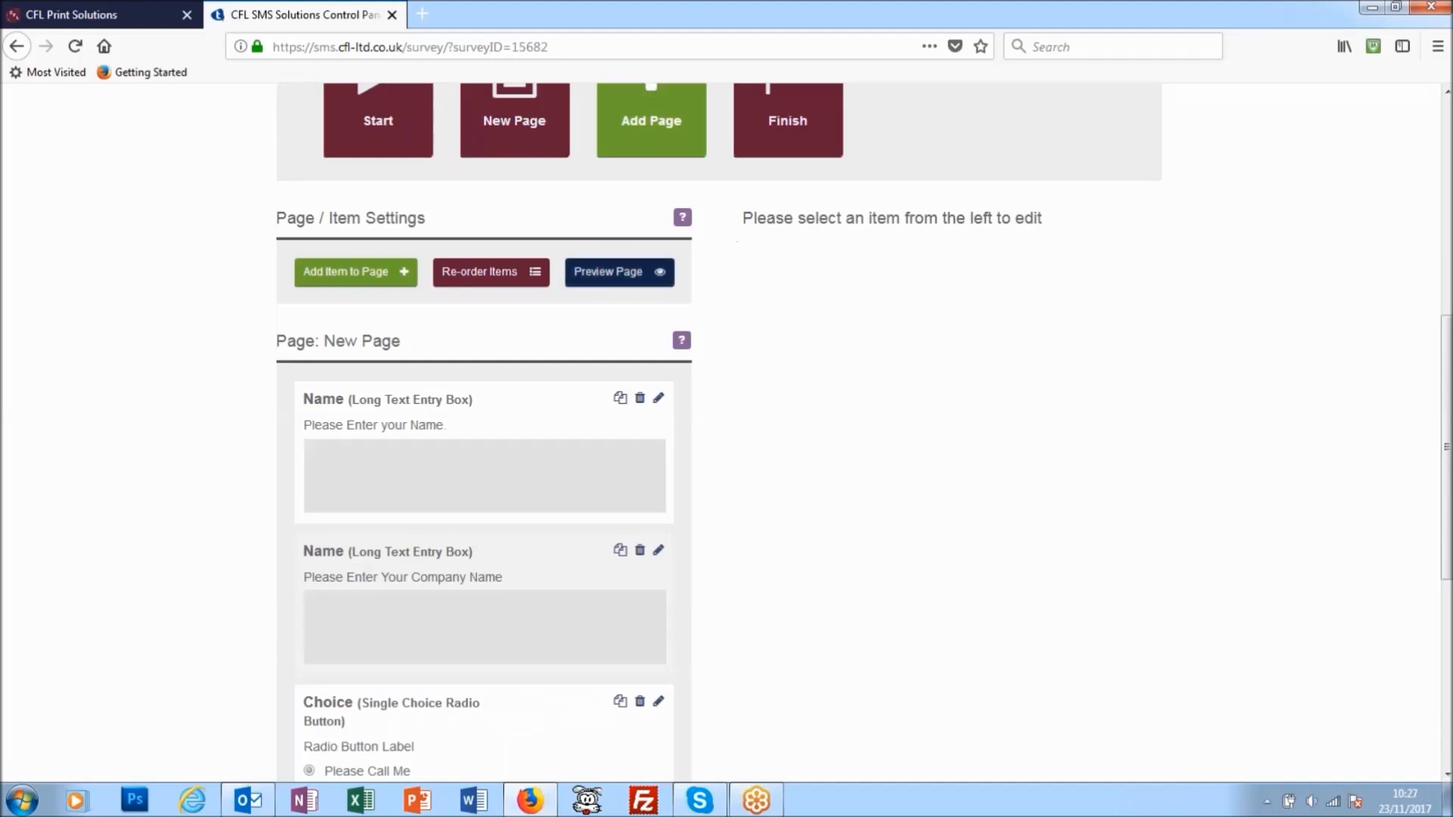
# Preview New Page on the phone mock-up, test switching between the two contact choice options, and close the preview.
pyautogui.click(619, 272)
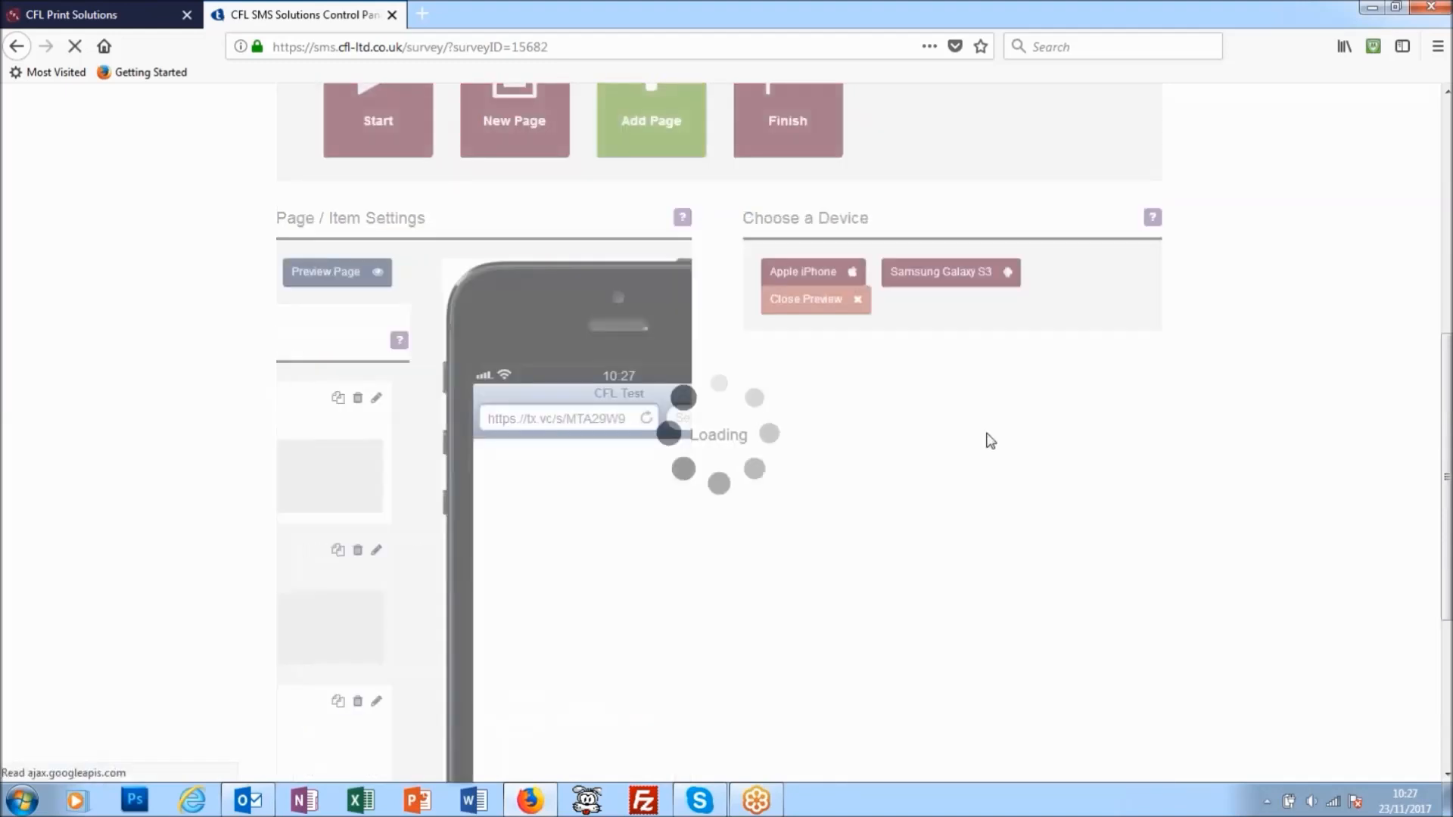
pyautogui.scroll(-1, 619, 447)
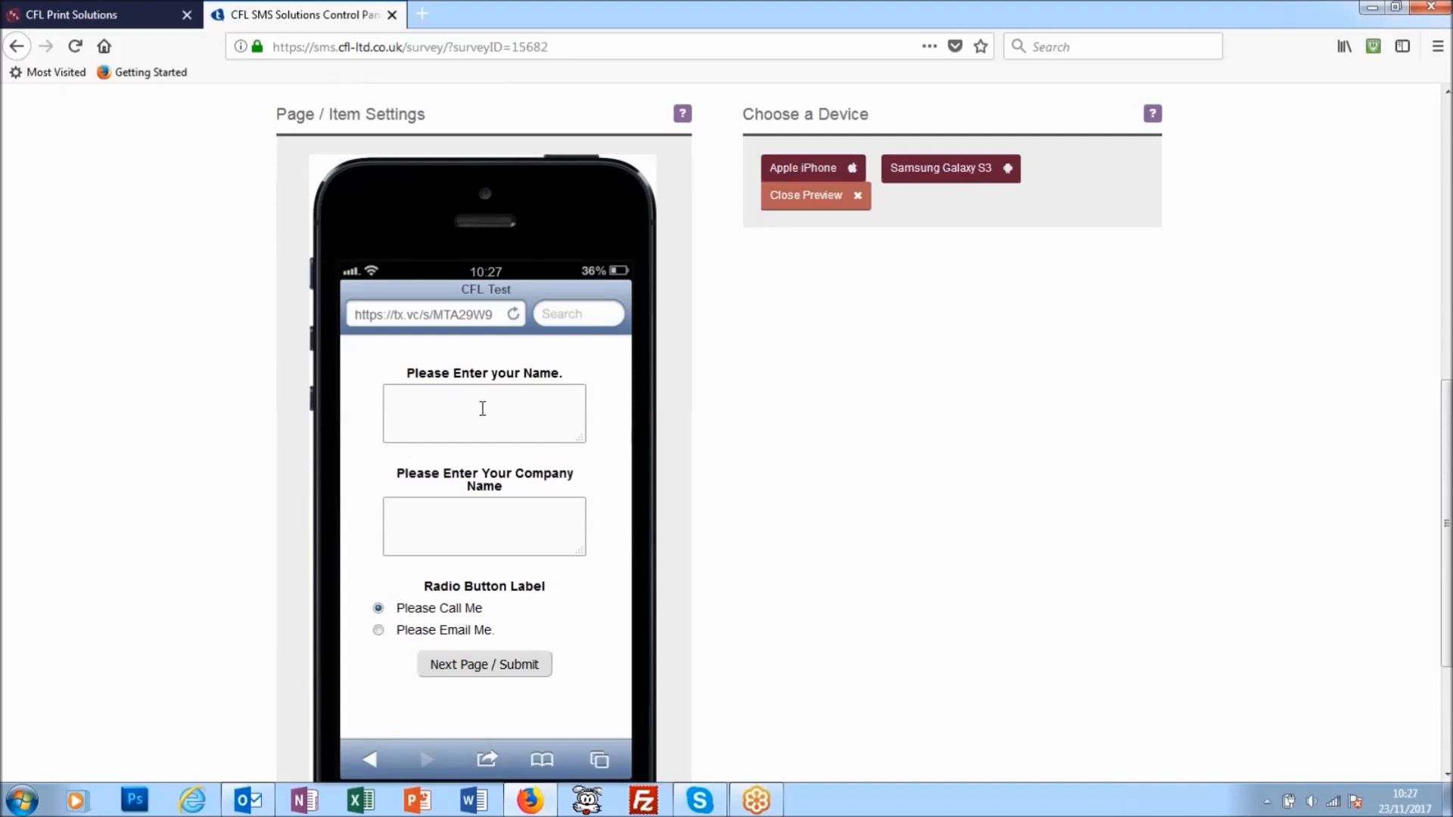
pyautogui.scroll(-3, 460, 521)
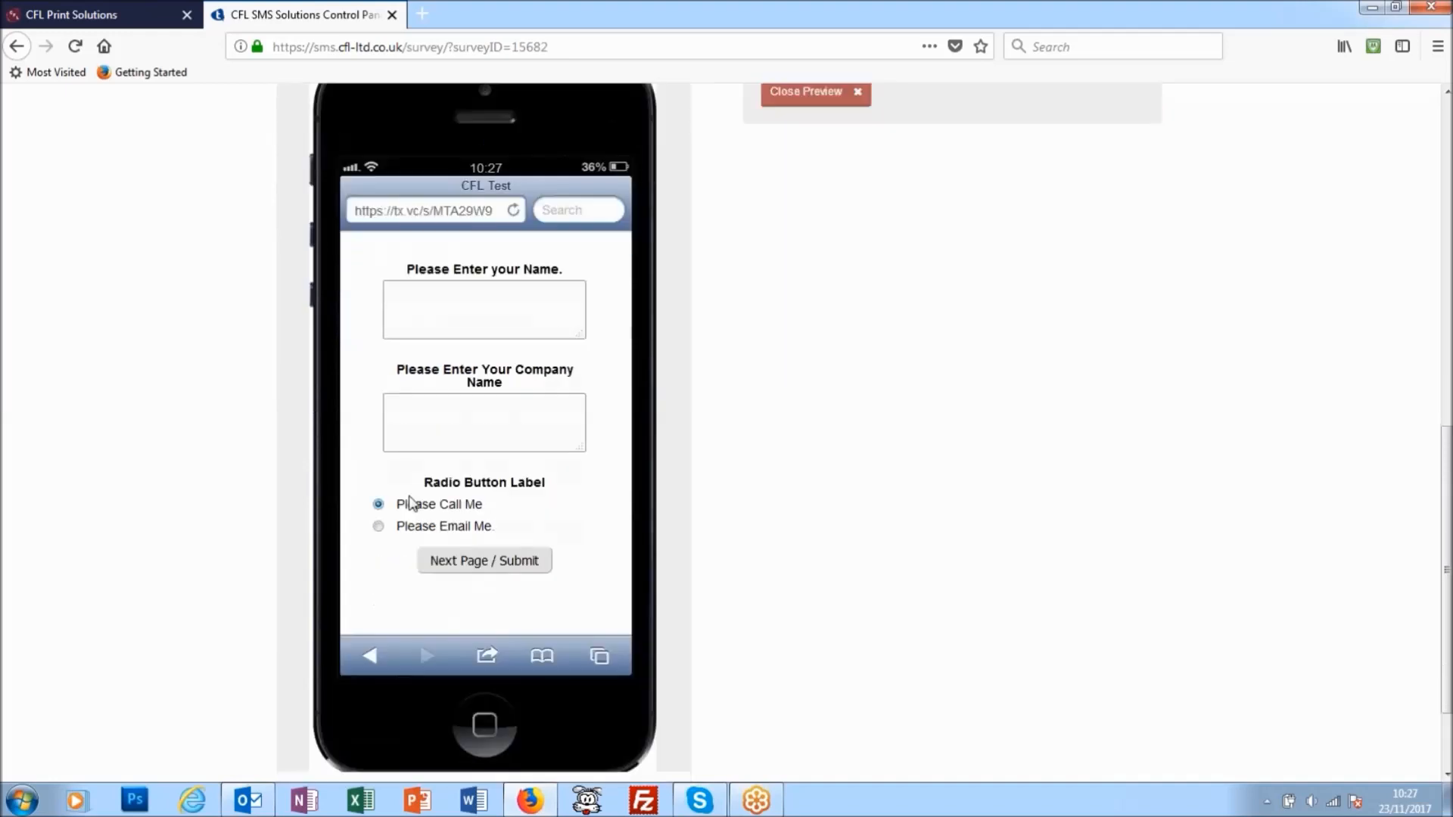
pyautogui.click(378, 526)
pyautogui.click(379, 505)
pyautogui.click(381, 528)
pyautogui.click(378, 505)
pyautogui.click(380, 528)
pyautogui.click(379, 504)
pyautogui.scroll(4, 778, 554)
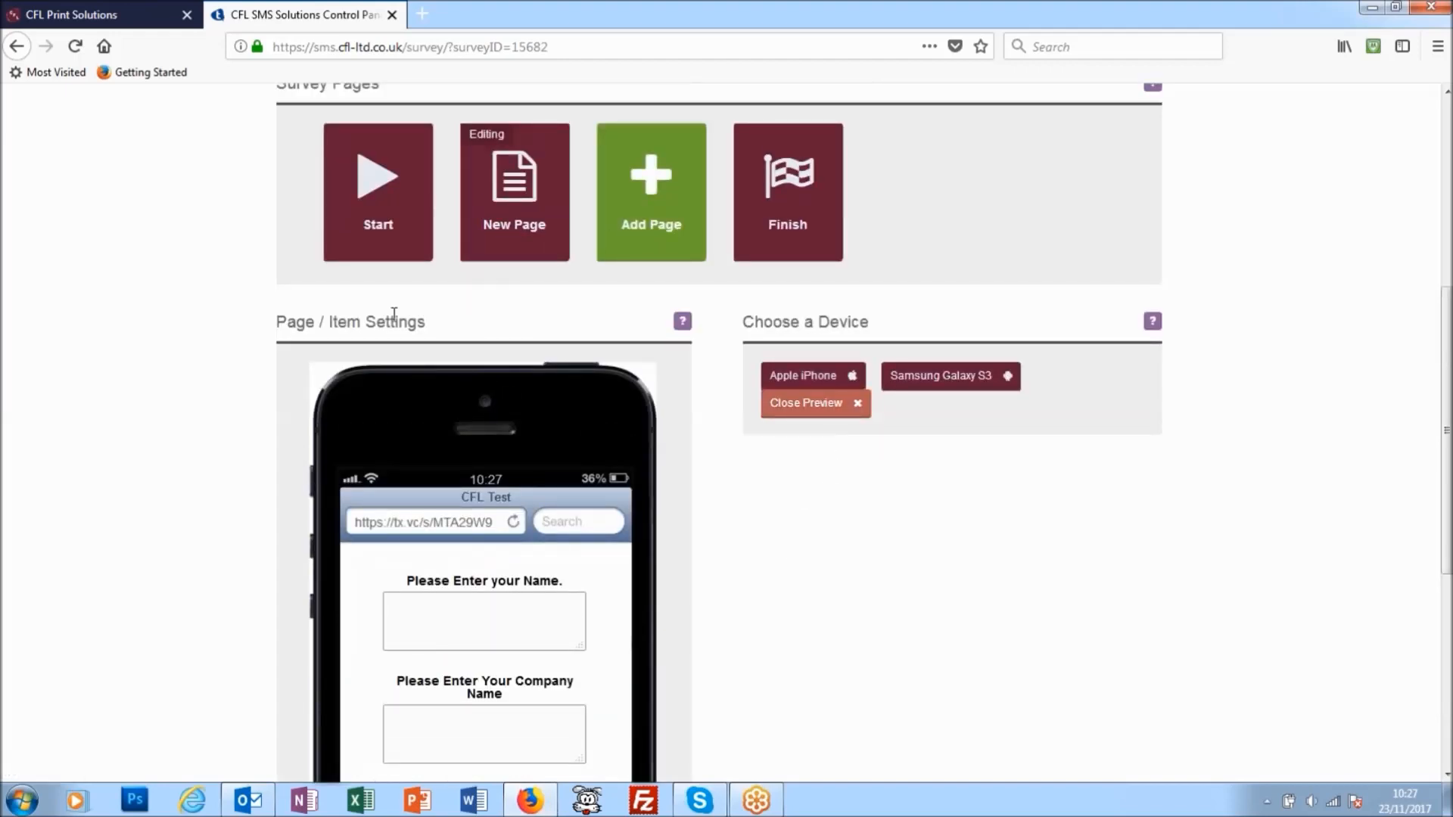
pyautogui.click(807, 404)
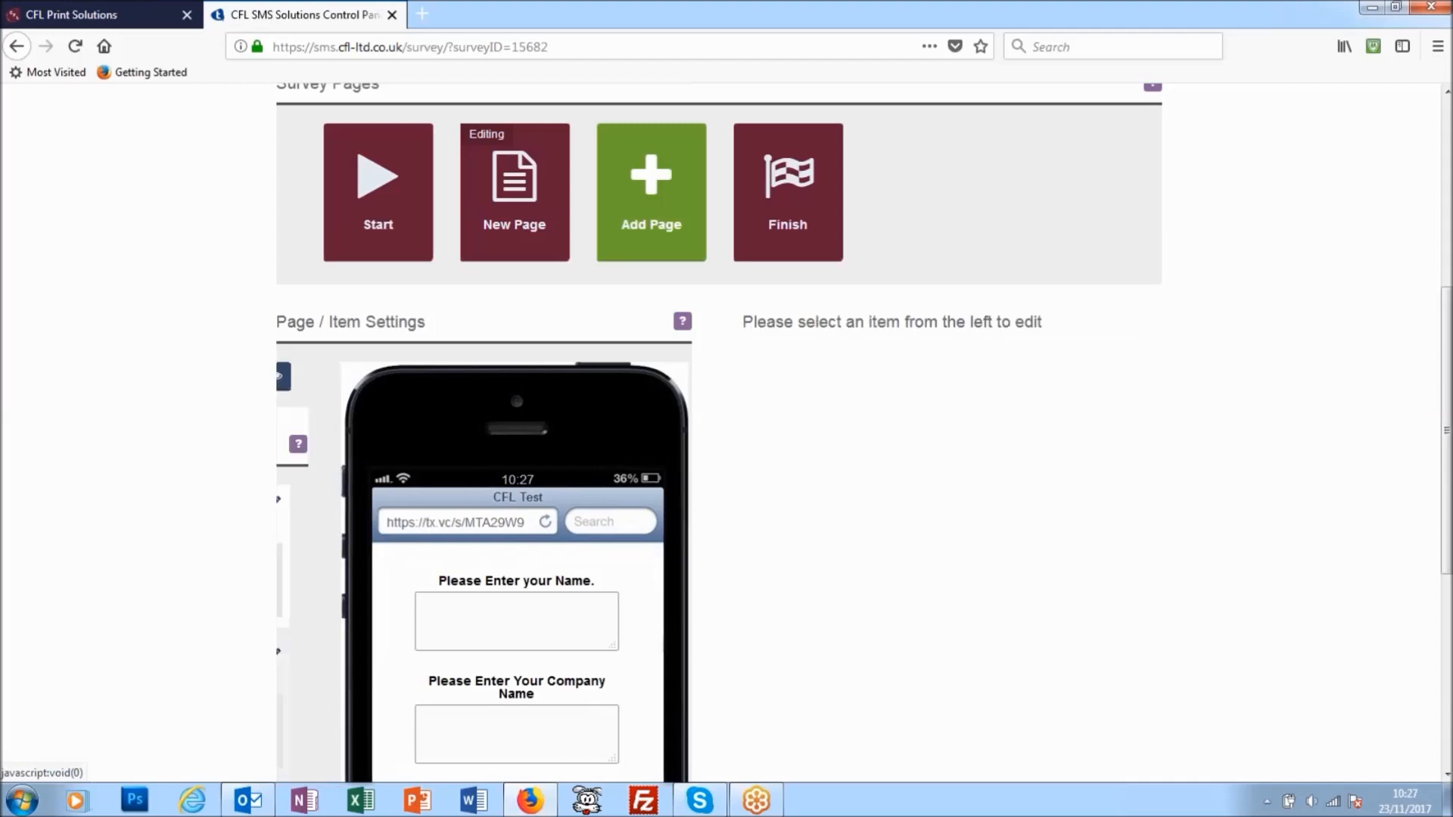
# Add a short text entry box titled "Phone Number" to New Page, placed after the company name item.
pyautogui.scroll(-4, 593, 479)
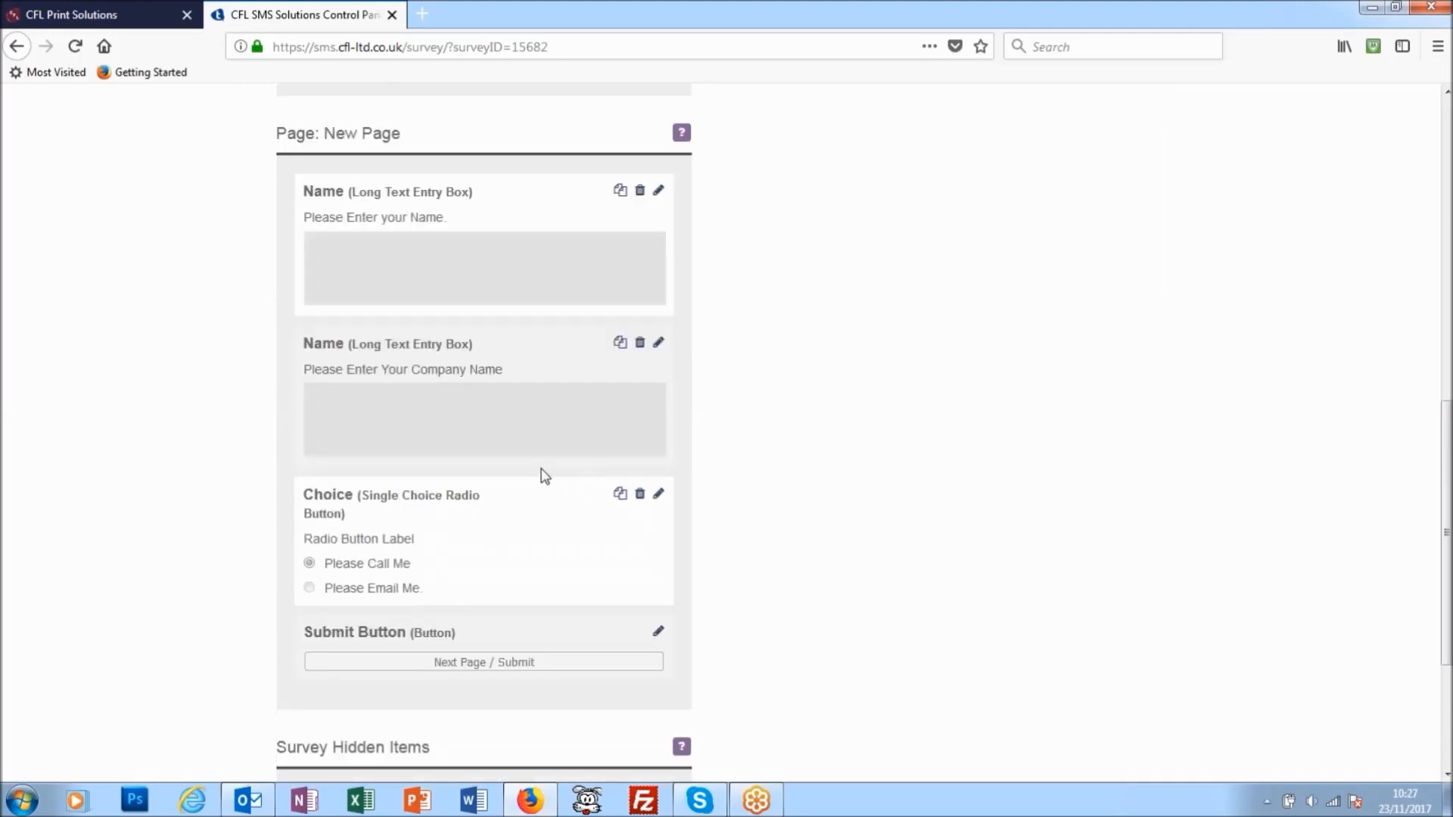
pyautogui.scroll(3, 536, 475)
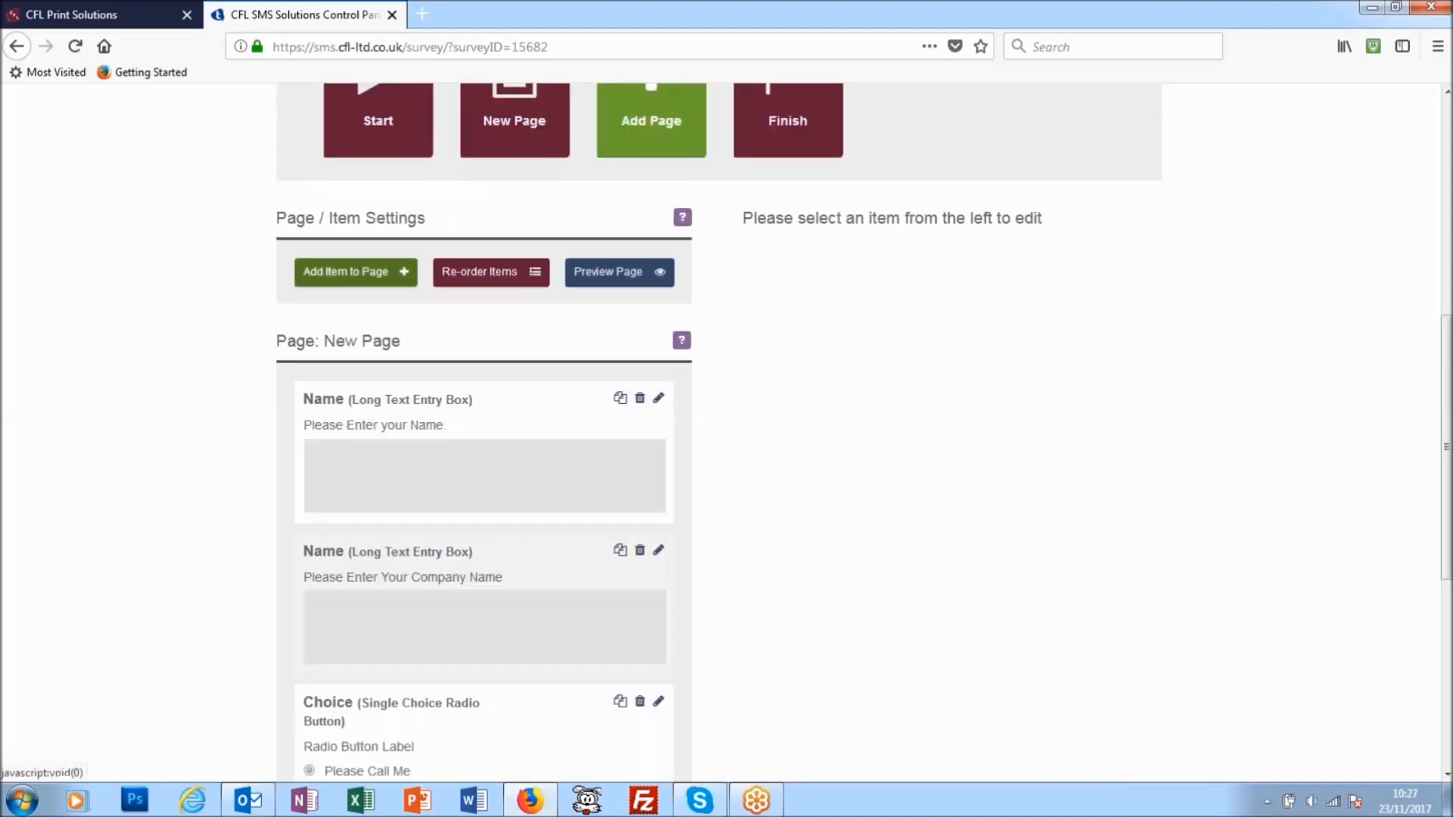
pyautogui.click(350, 272)
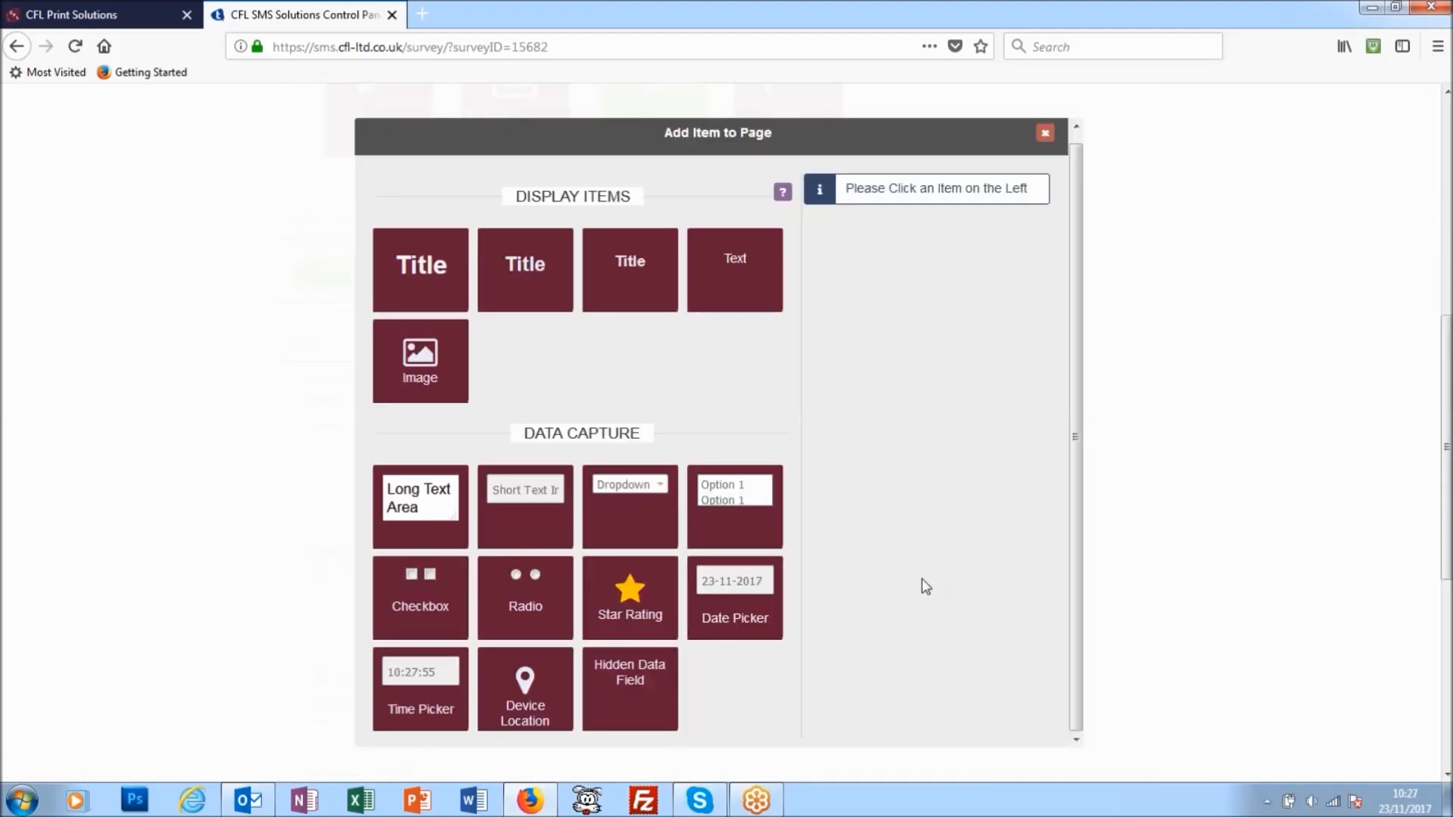
pyautogui.click(525, 511)
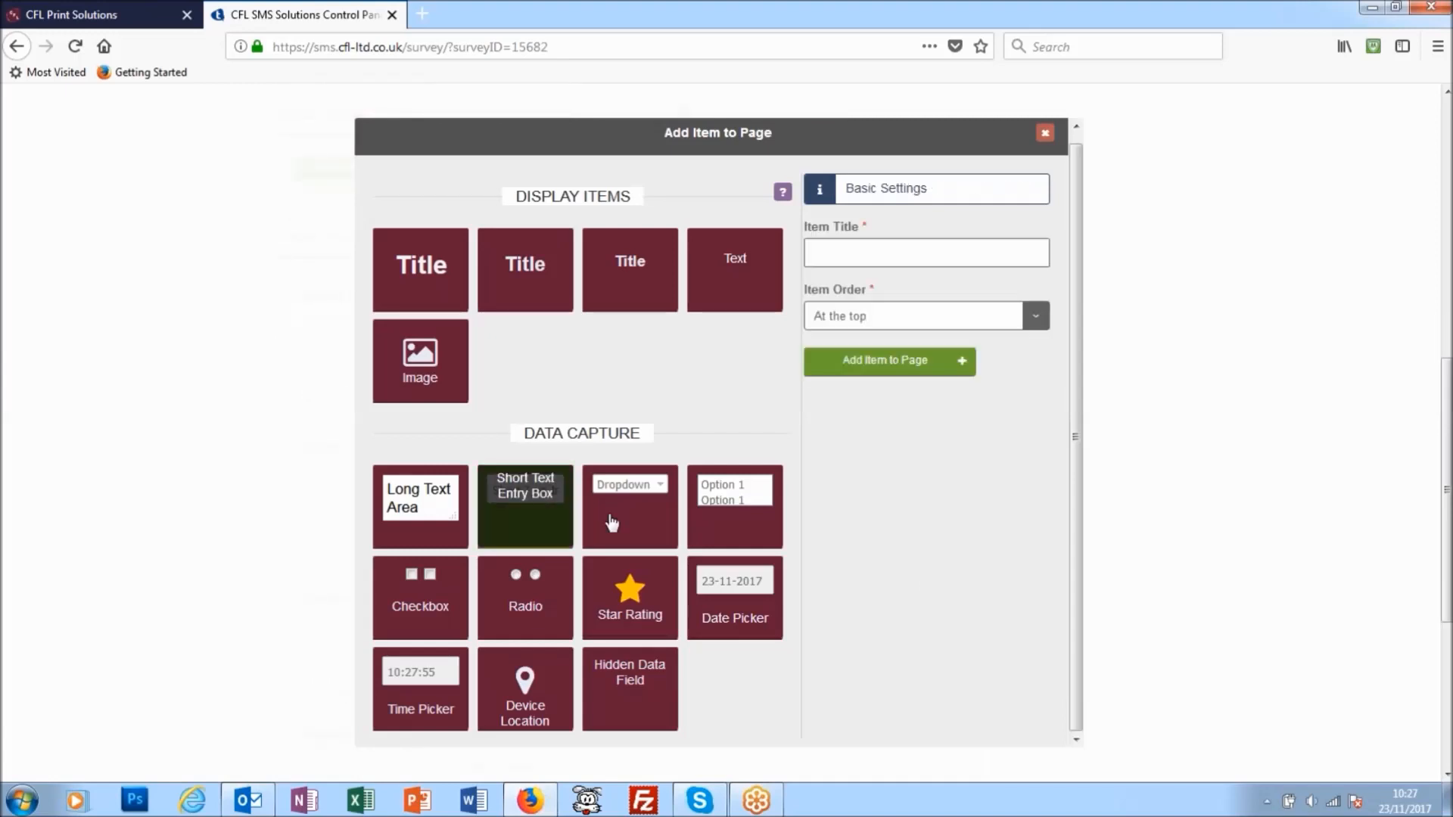
pyautogui.click(830, 249)
pyautogui.write('Phone ')
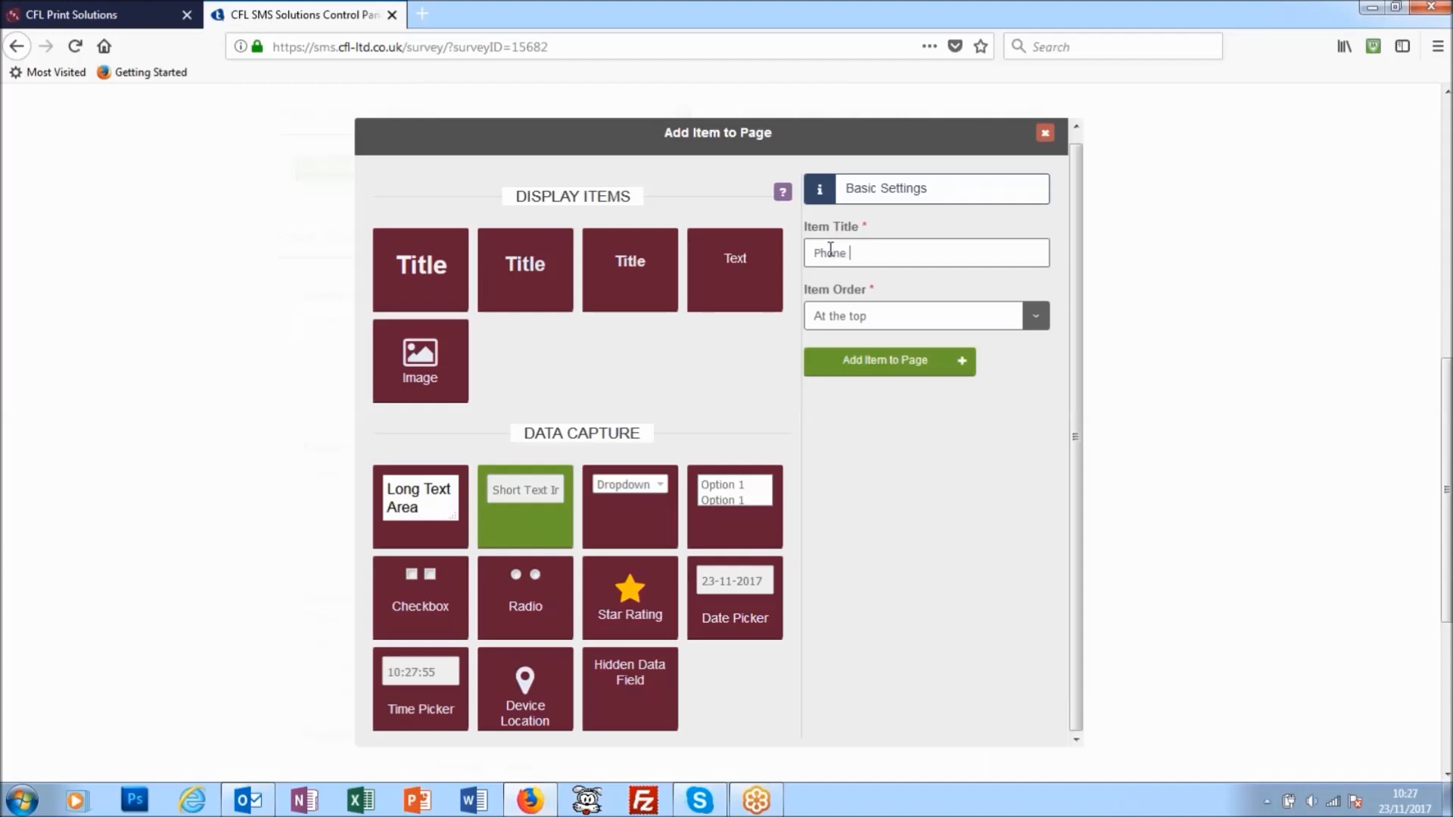
pyautogui.write('Number')
pyautogui.click(1037, 318)
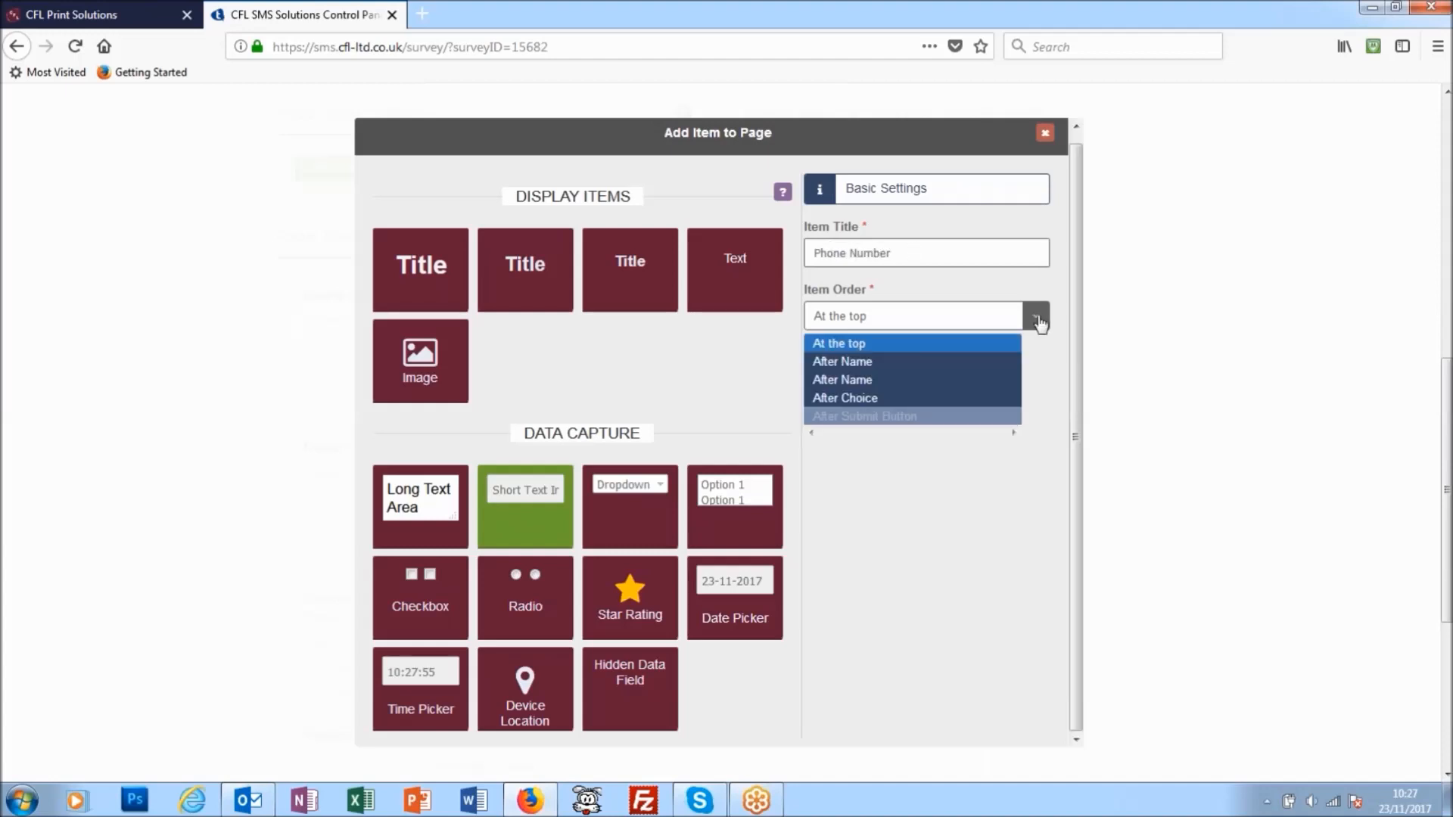
pyautogui.click(918, 380)
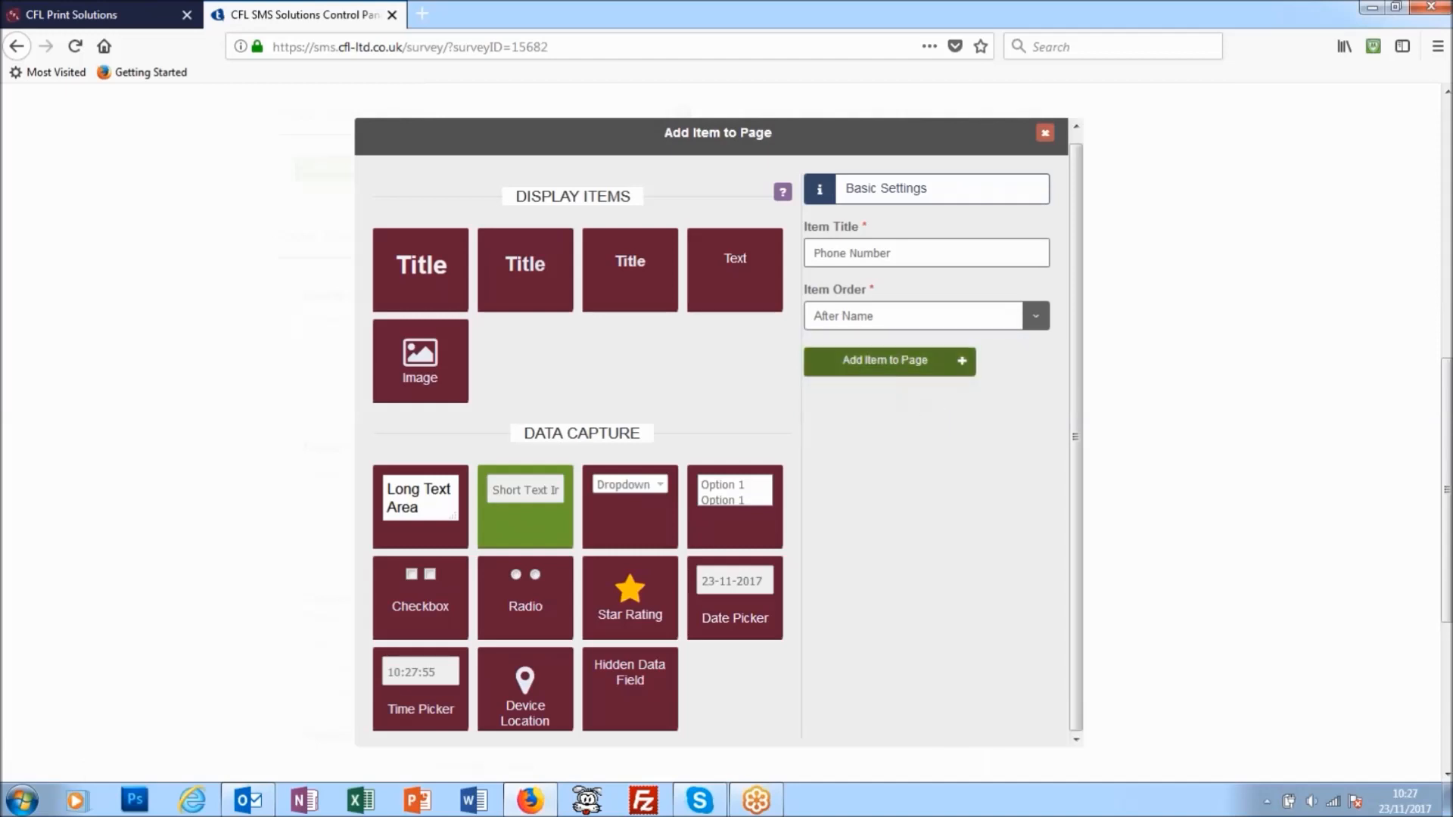
pyautogui.click(882, 367)
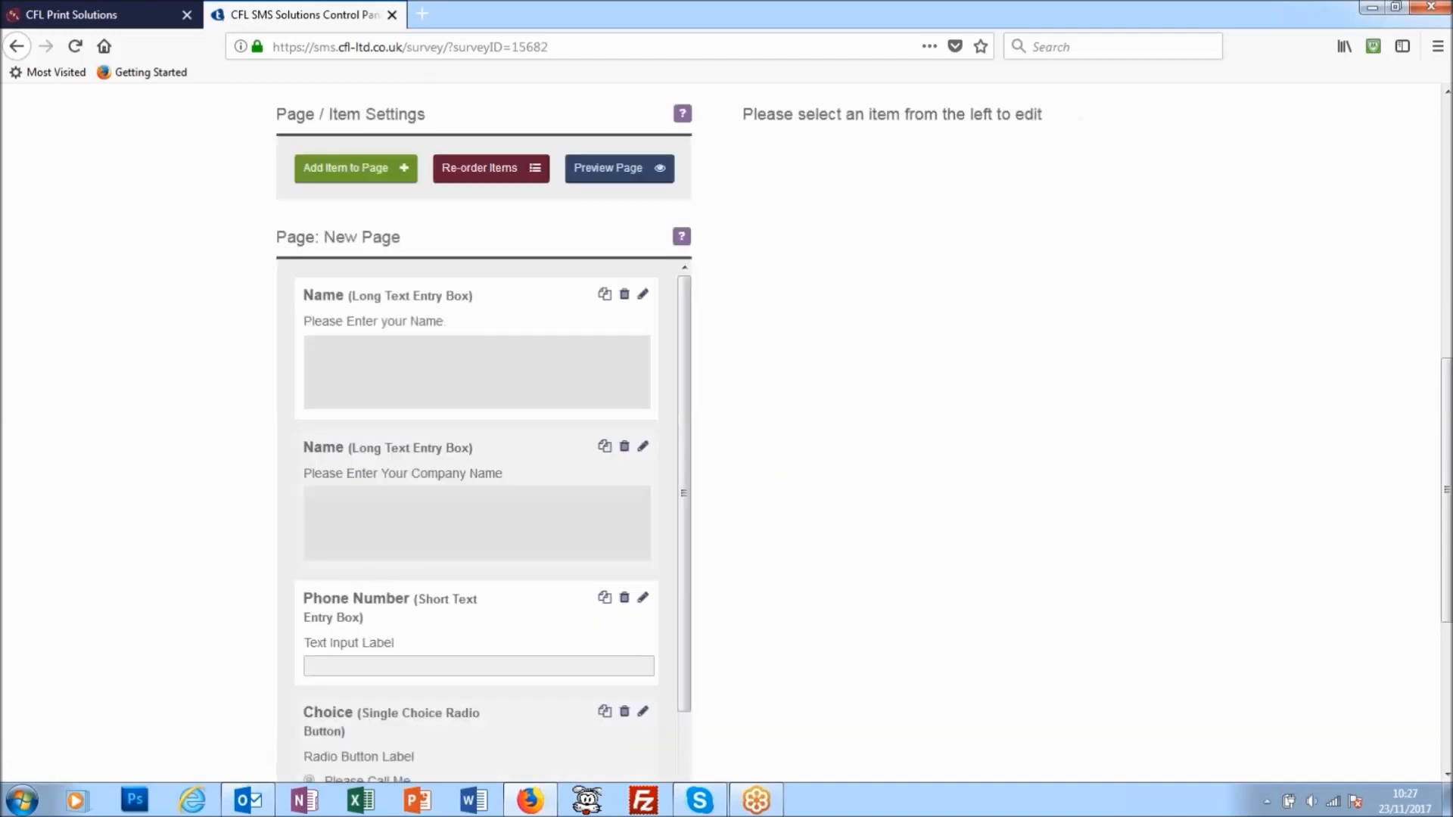
# Add a short text entry box titled "Email" at the top of New Page.
pyautogui.scroll(-2, 525, 427)
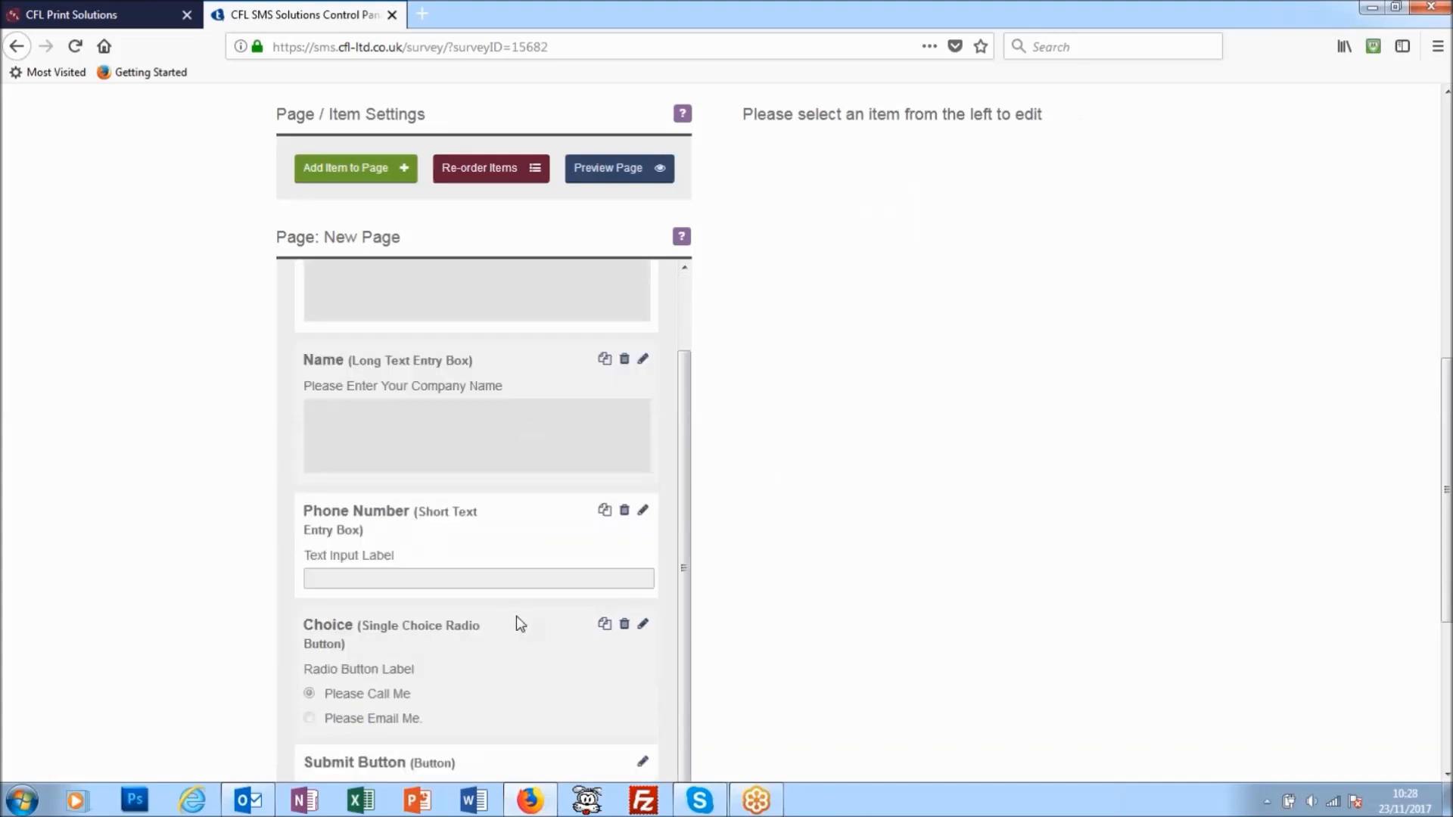
pyautogui.scroll(2, 484, 530)
pyautogui.click(349, 165)
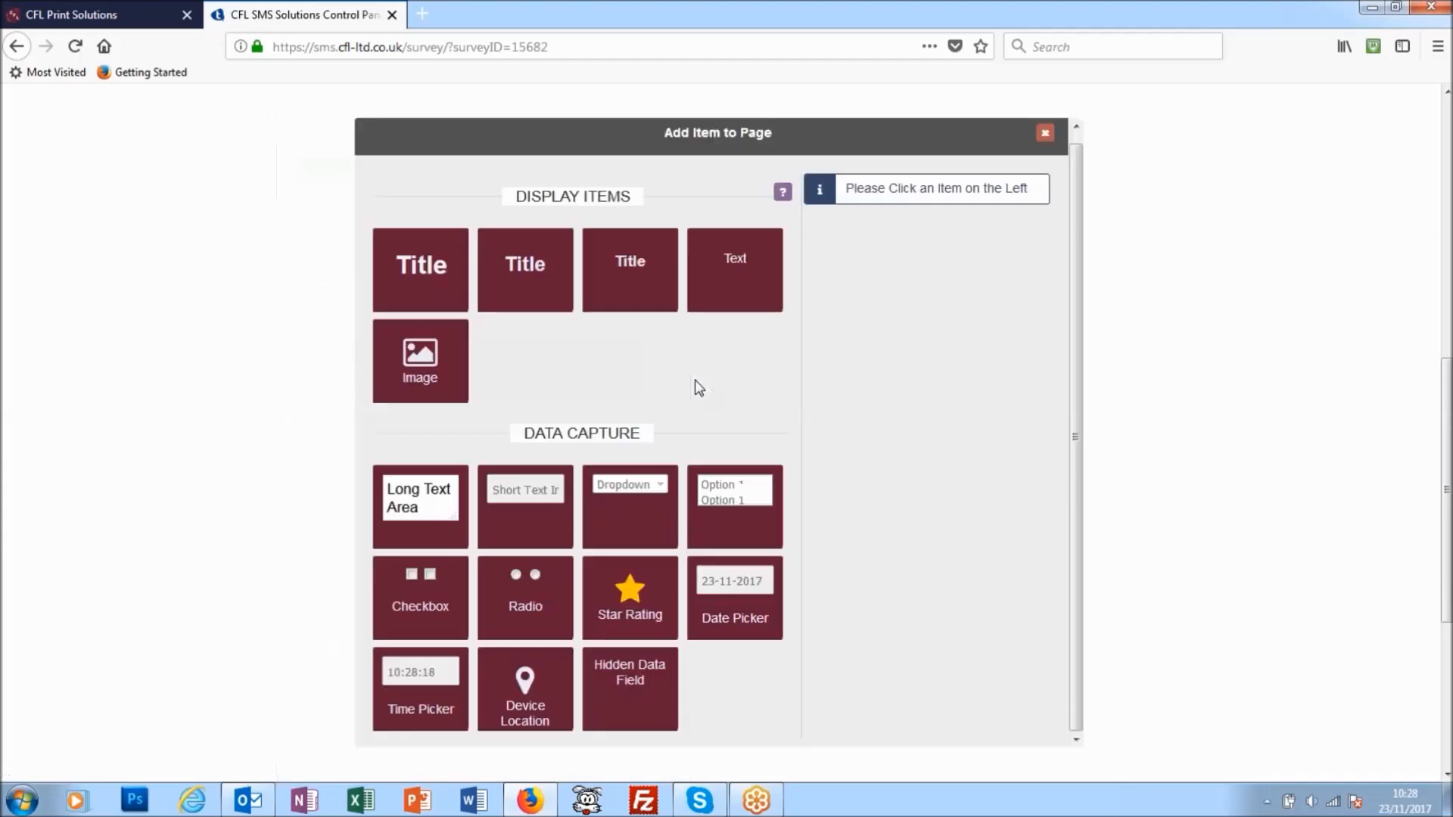
pyautogui.click(519, 500)
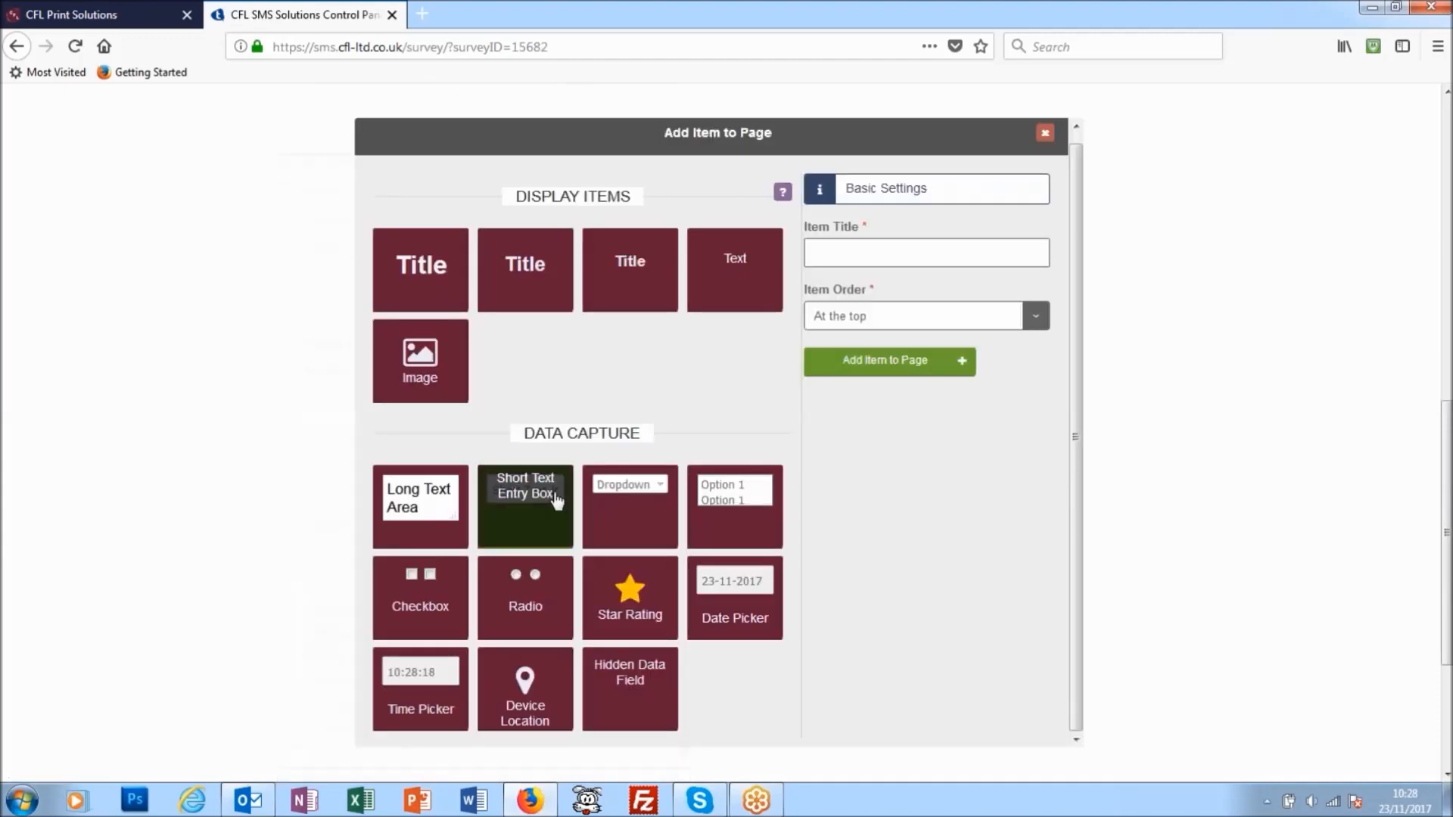
pyautogui.click(812, 264)
pyautogui.write('Emaila')
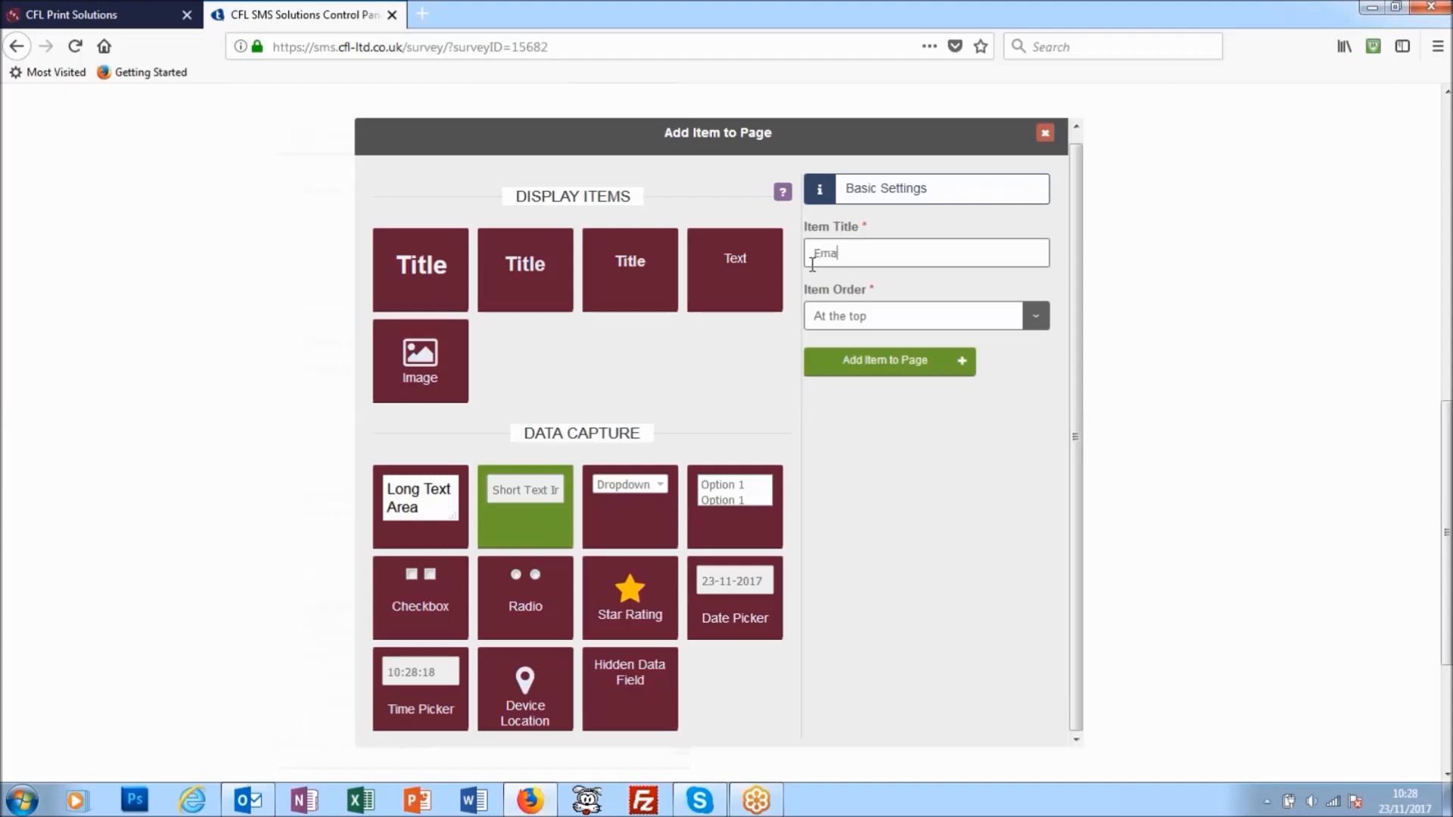
pyautogui.press('BackSpace')
pyautogui.click(899, 367)
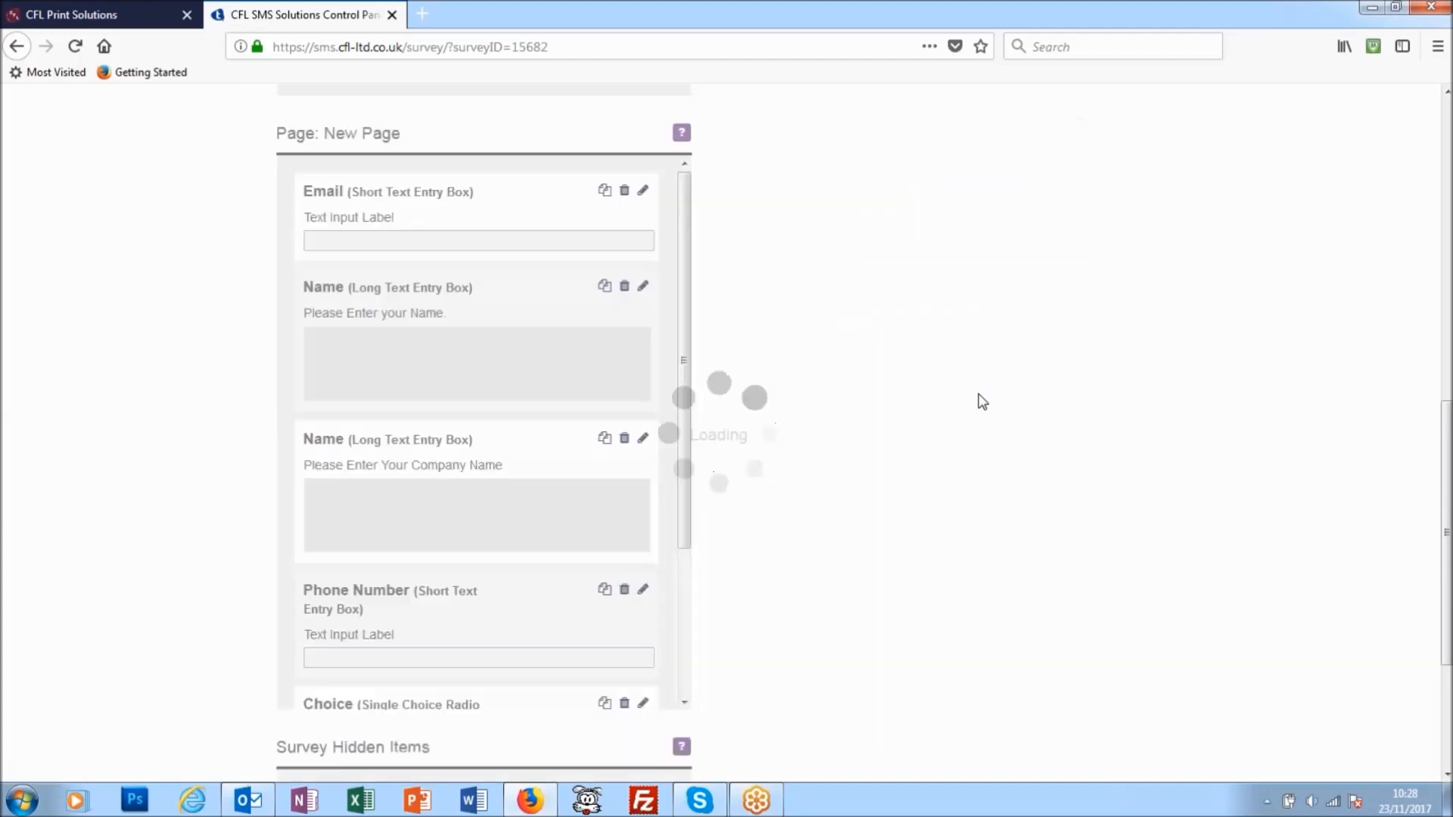
# Preview New Page on the phone mock-up, examine the field order and the labels of both text inputs, and close the preview.
pyautogui.scroll(-2, 942, 401)
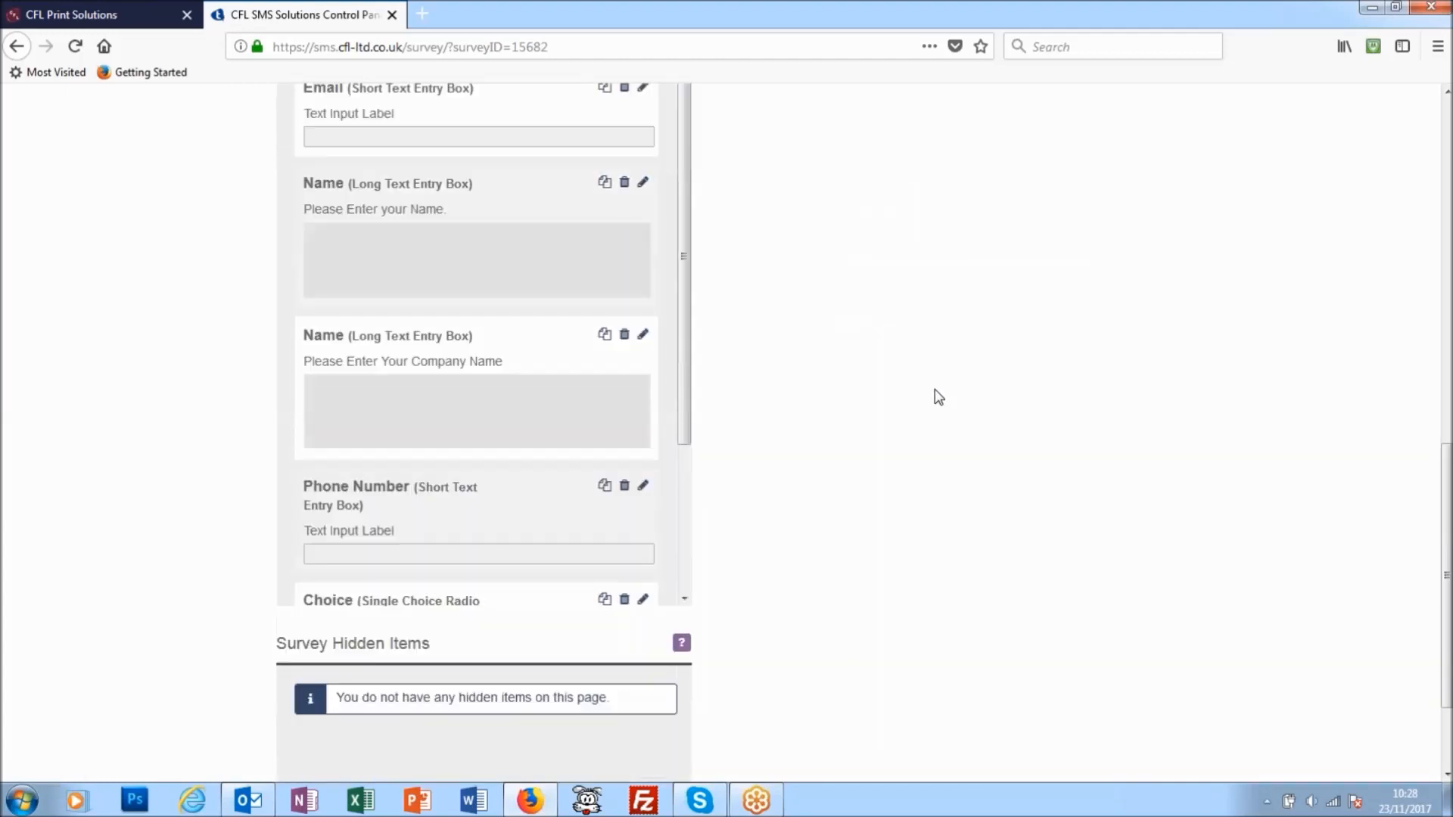
pyautogui.scroll(6, 870, 401)
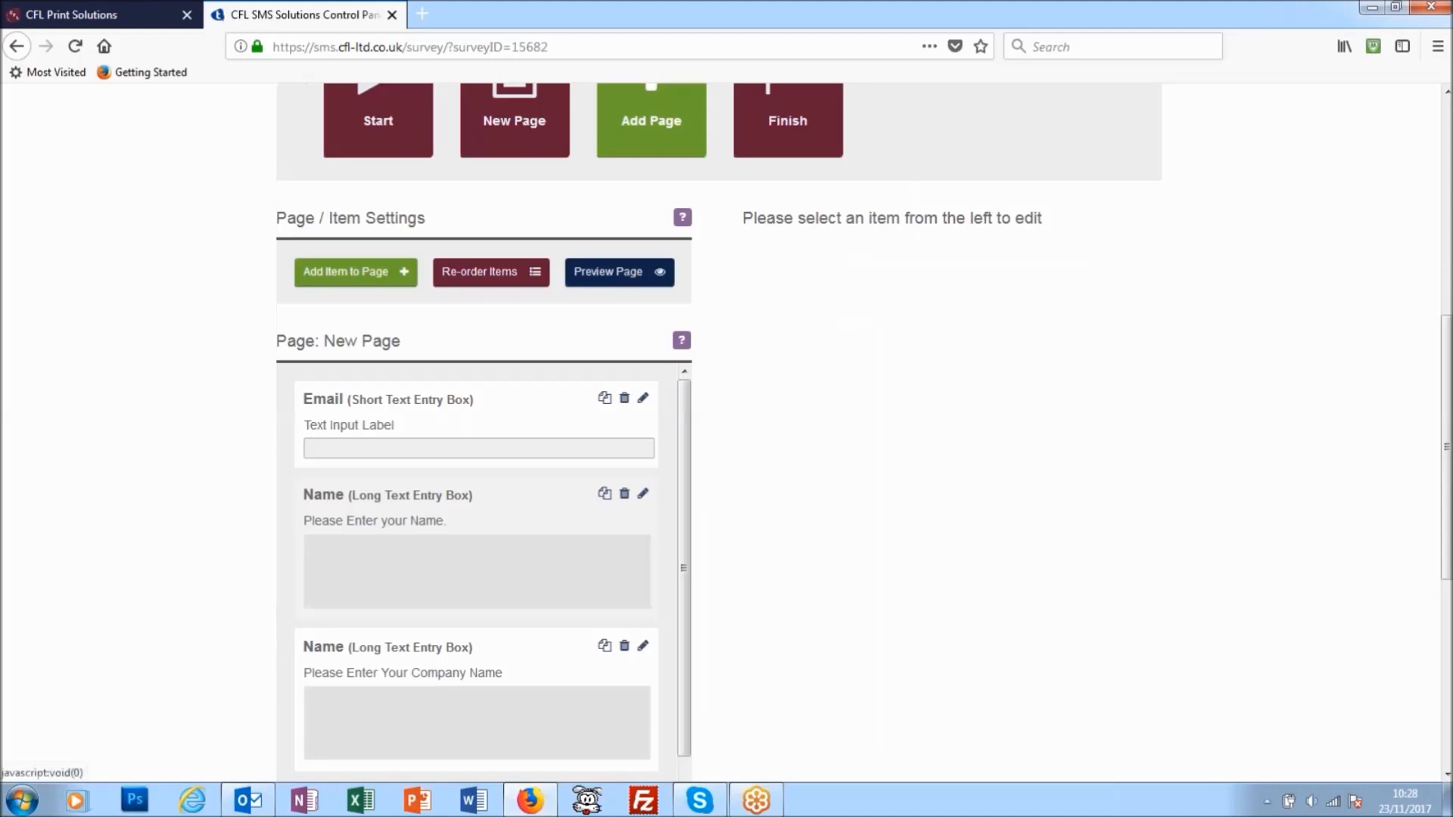
pyautogui.click(616, 271)
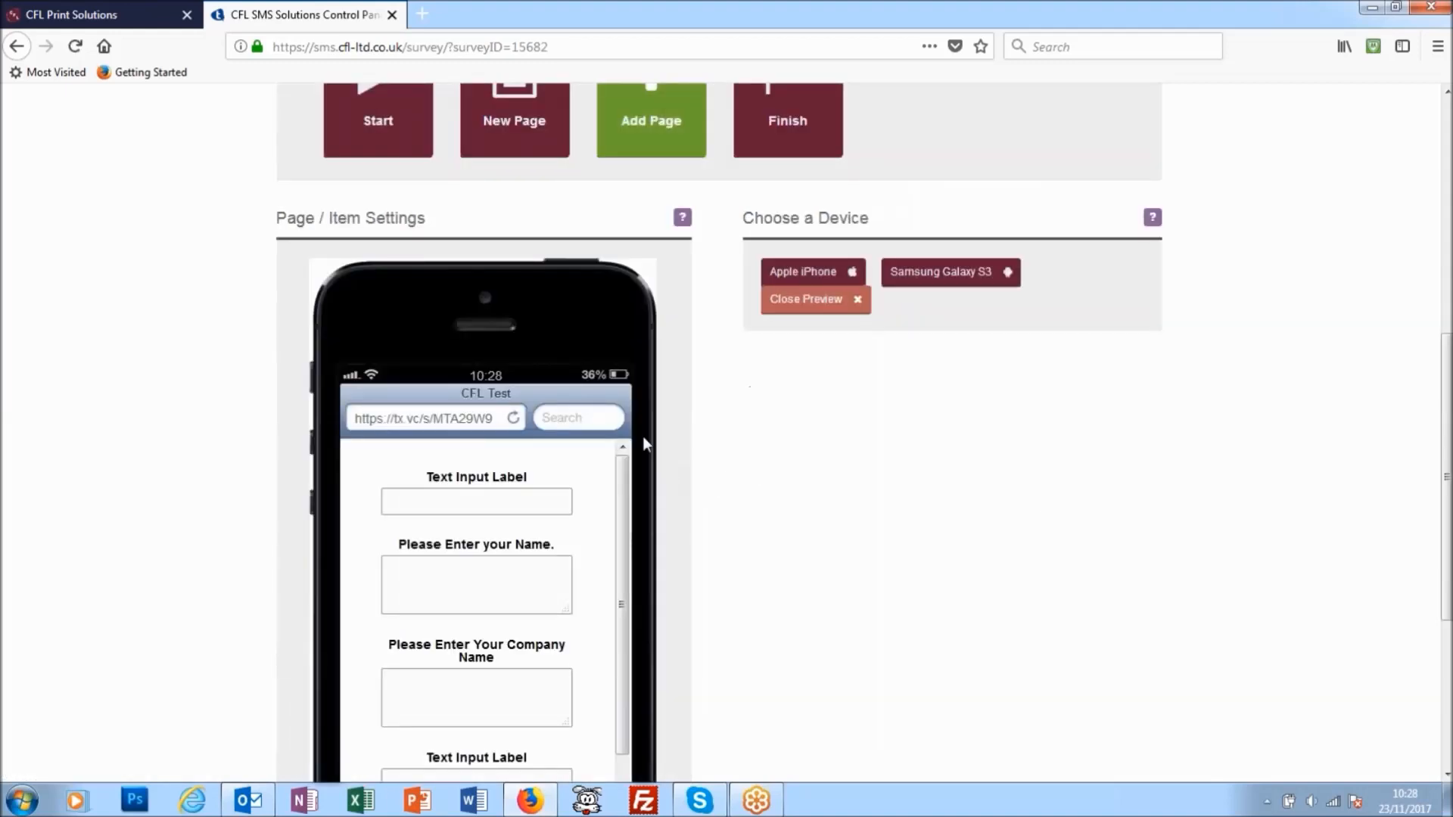
pyautogui.scroll(-3, 642, 435)
pyautogui.moveTo(617, 459); pyautogui.dragTo(615, 545)
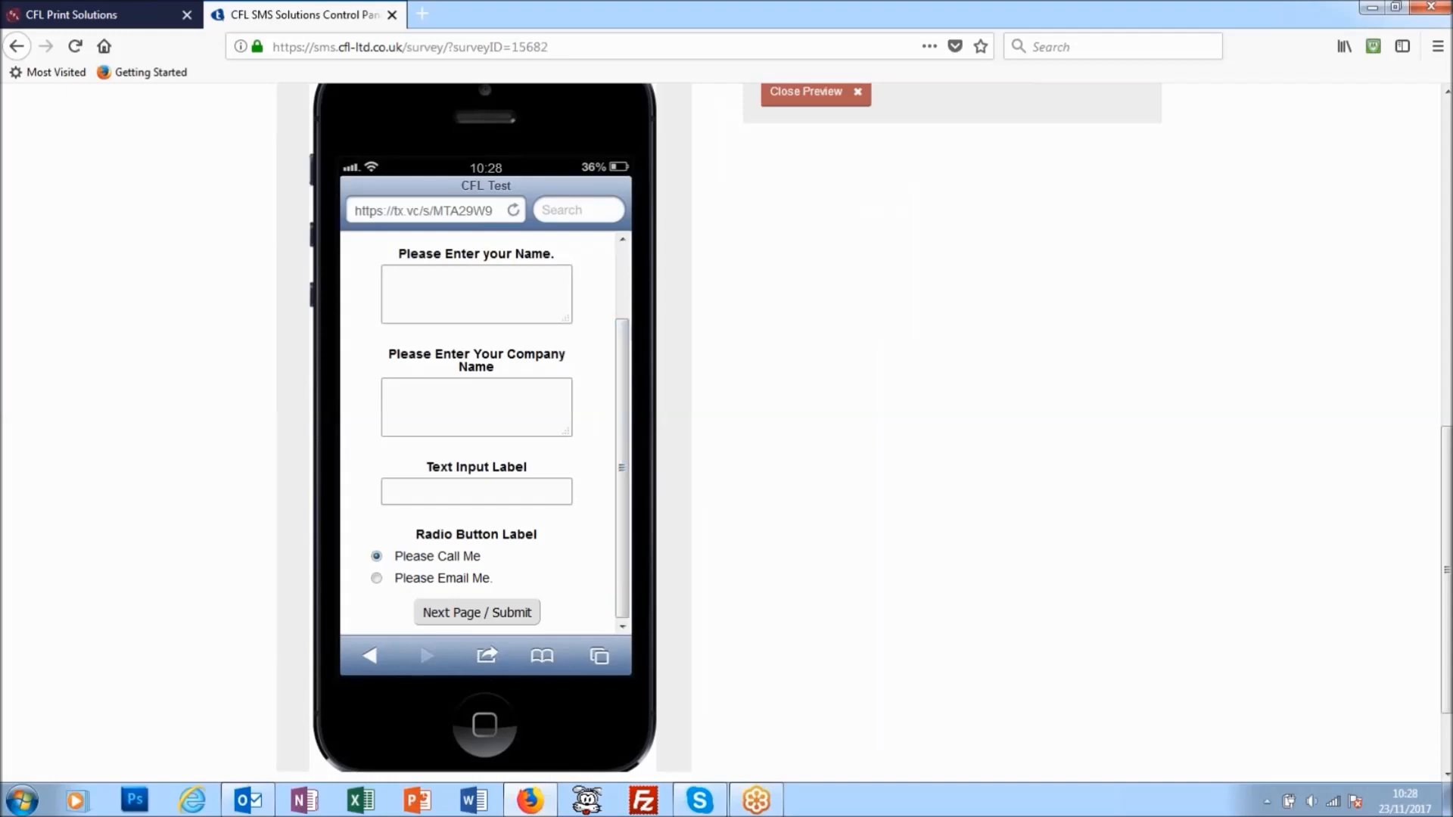
pyautogui.moveTo(430, 470); pyautogui.dragTo(542, 484)
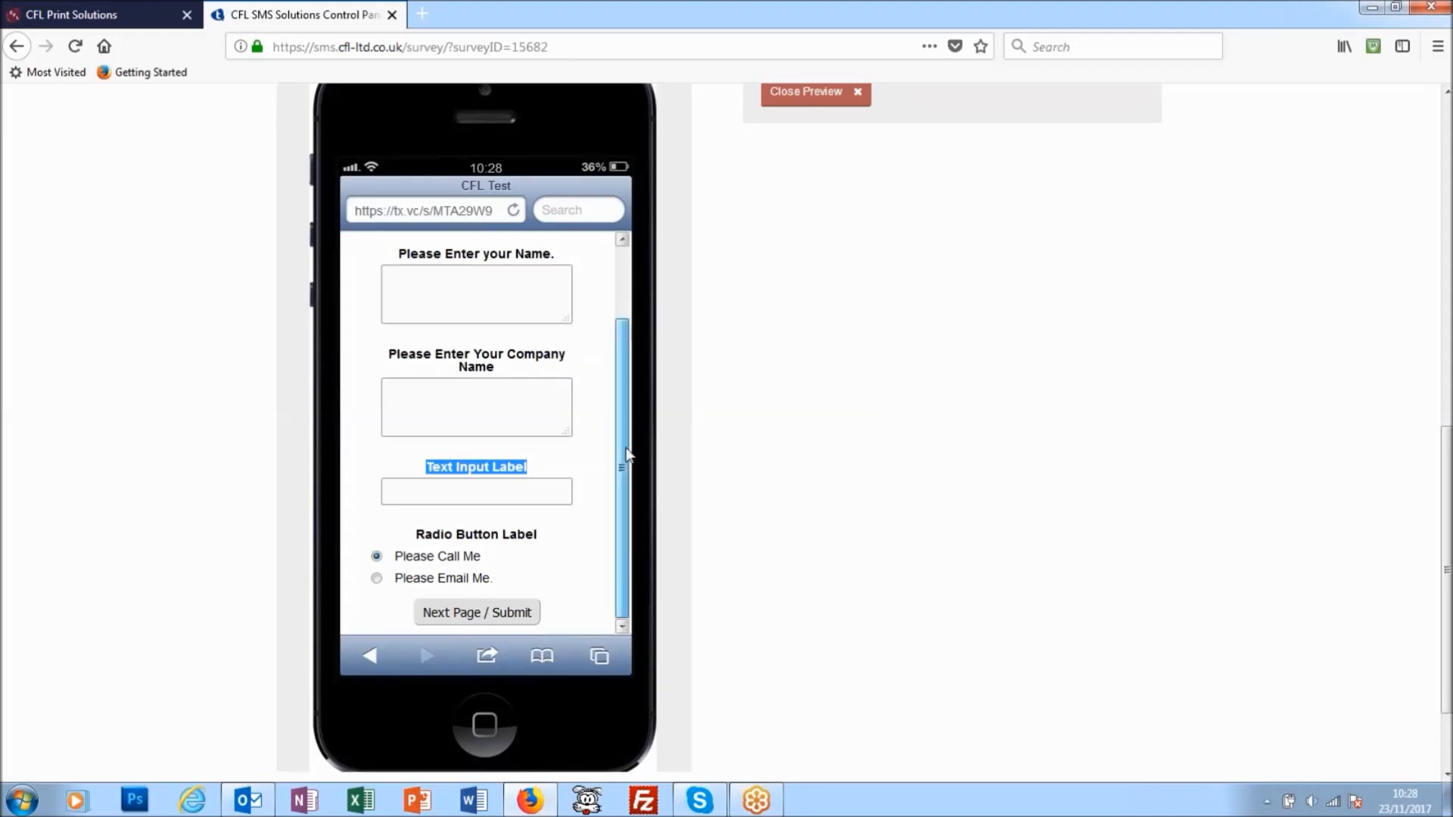
pyautogui.moveTo(627, 461); pyautogui.dragTo(639, 397)
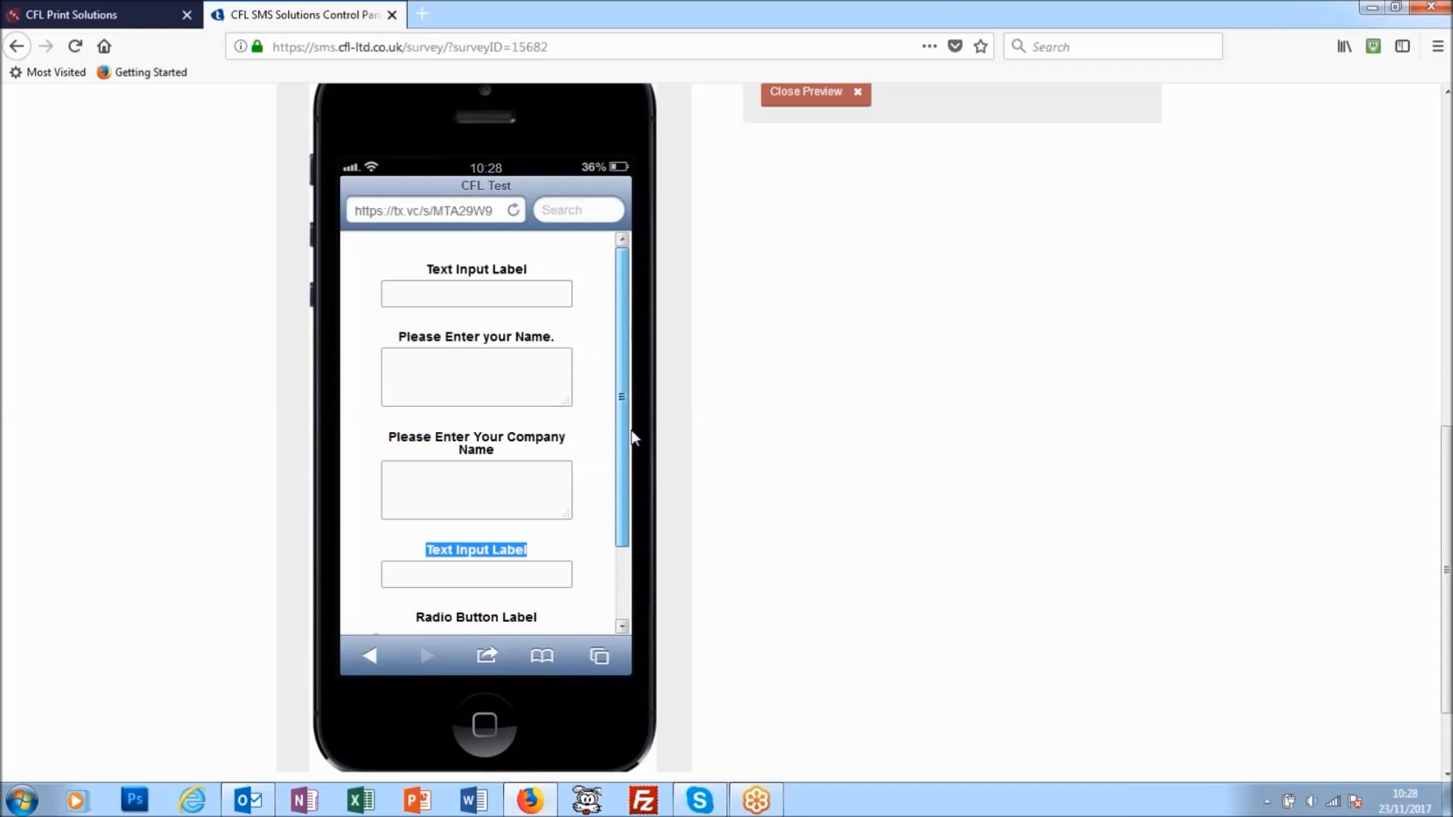
pyautogui.click(493, 280)
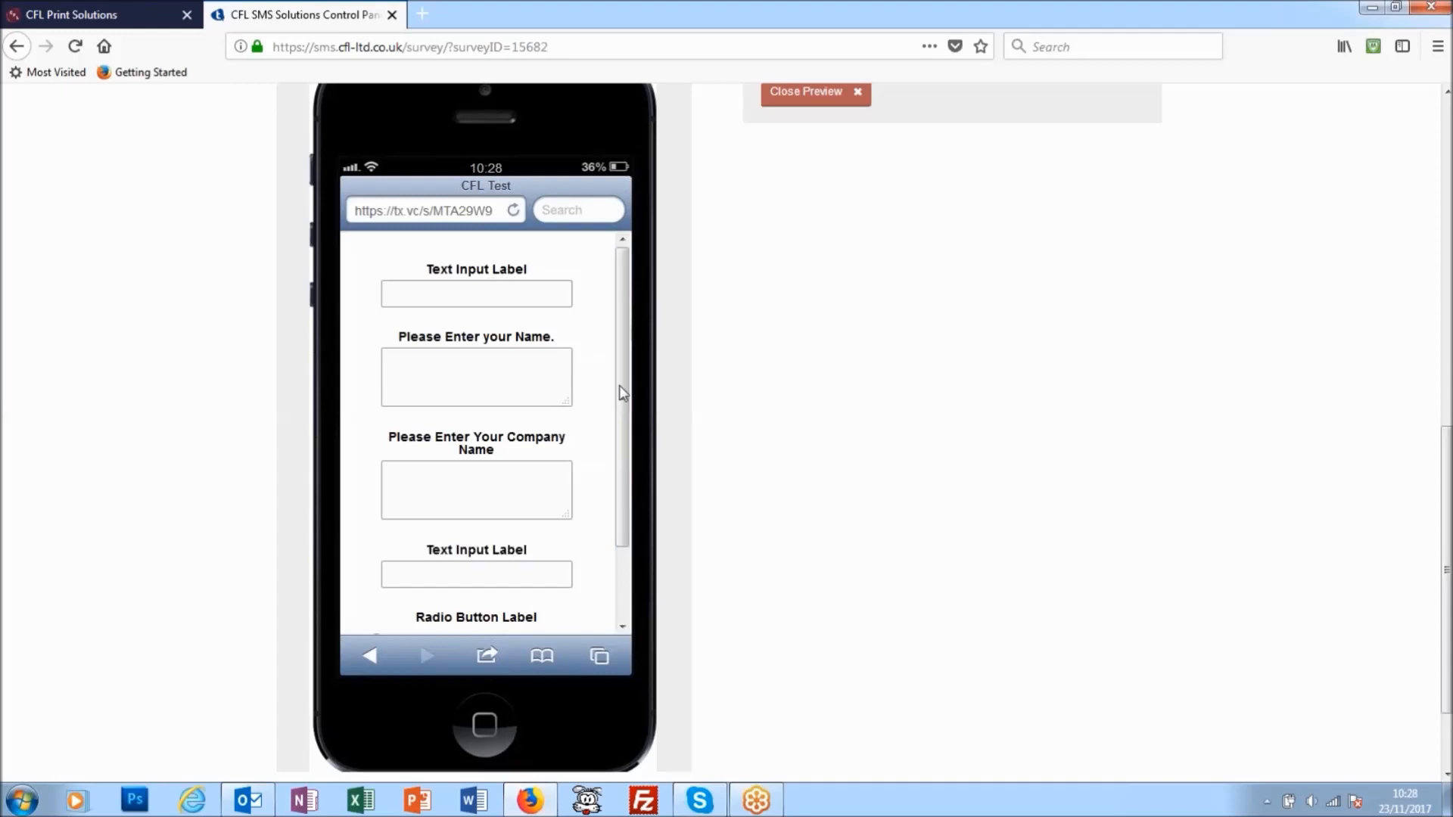
pyautogui.moveTo(619, 384); pyautogui.dragTo(590, 519)
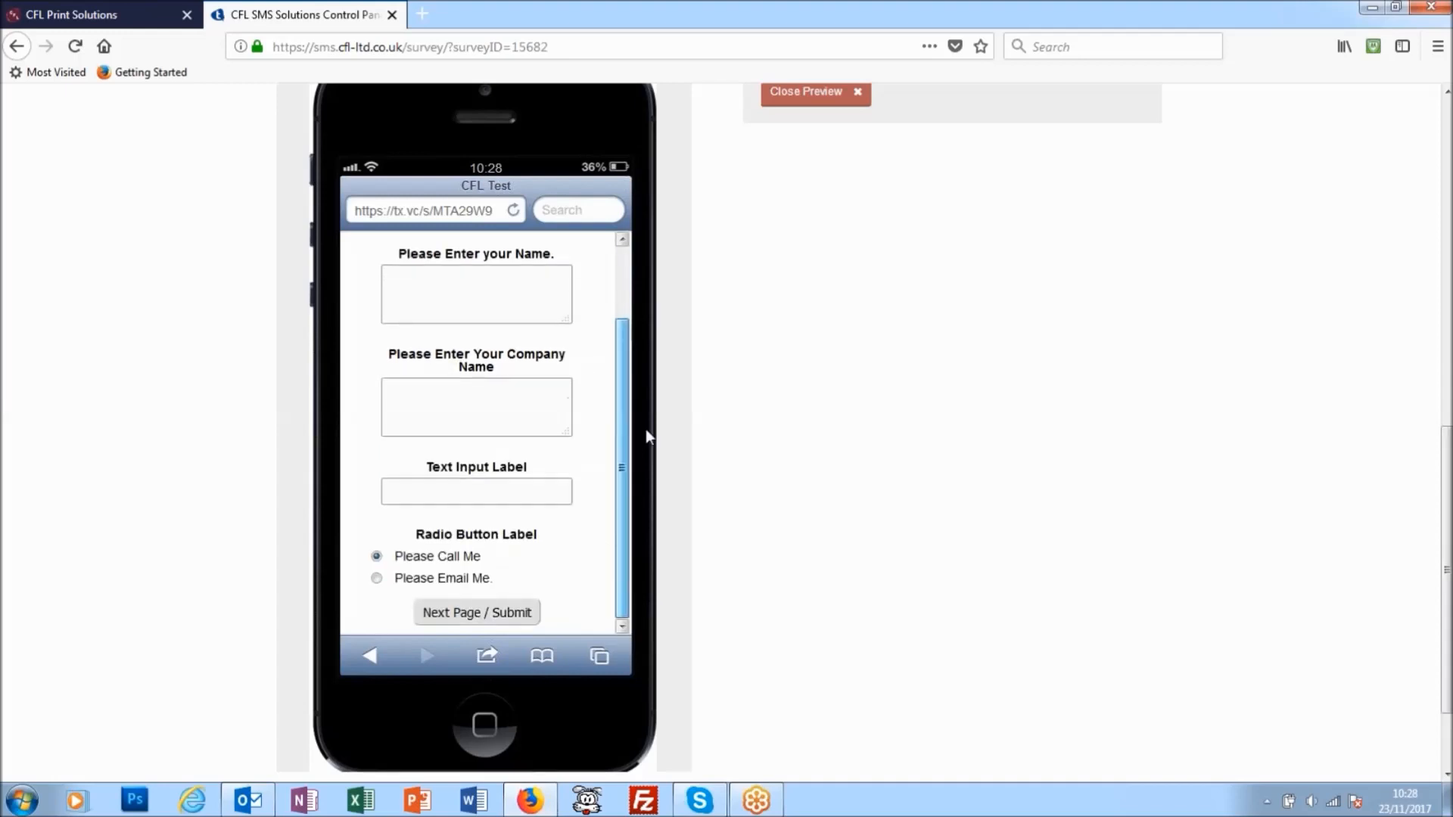
pyautogui.moveTo(646, 436); pyautogui.dragTo(646, 317)
pyautogui.scroll(3, 787, 401)
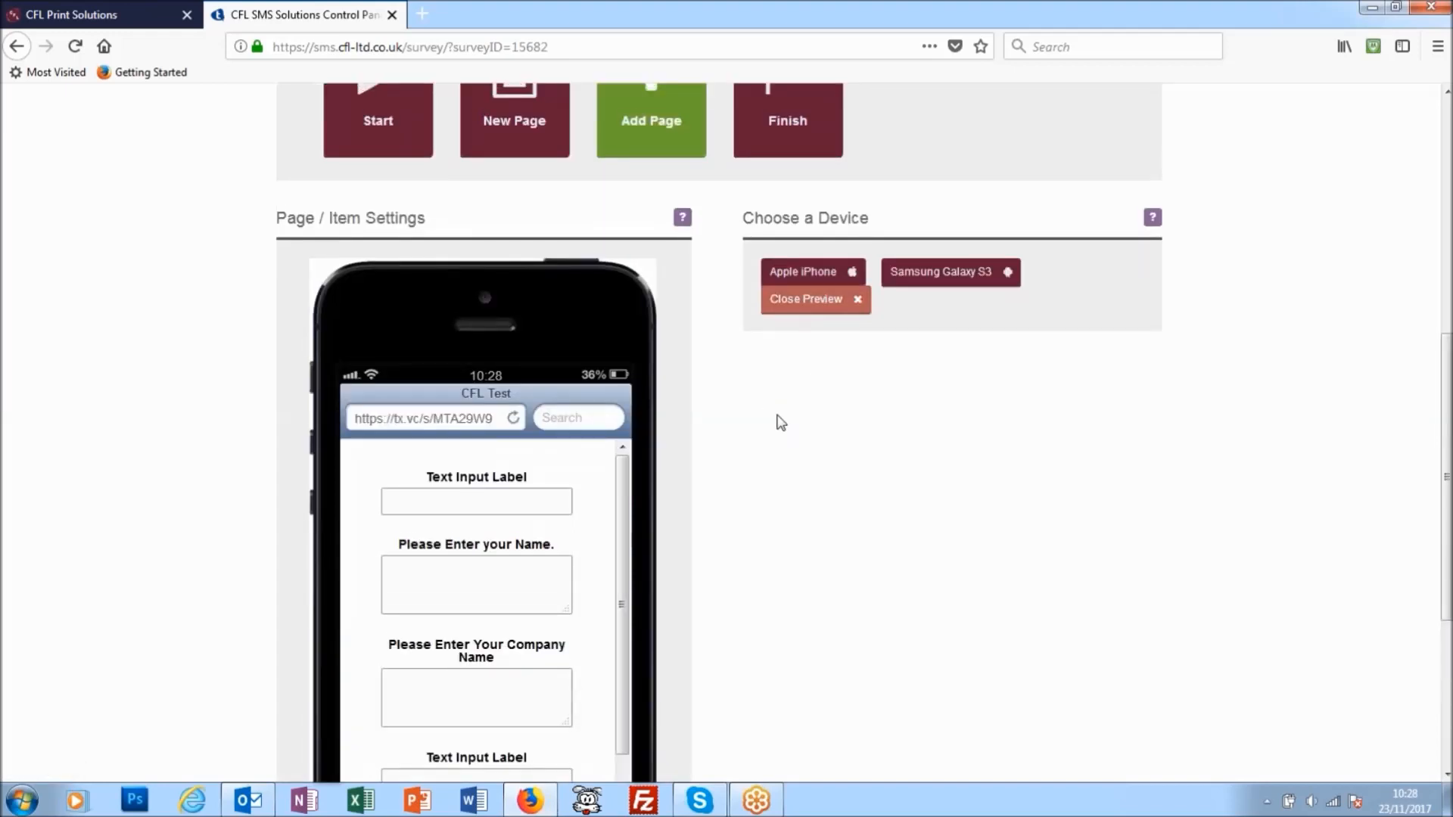
pyautogui.click(804, 299)
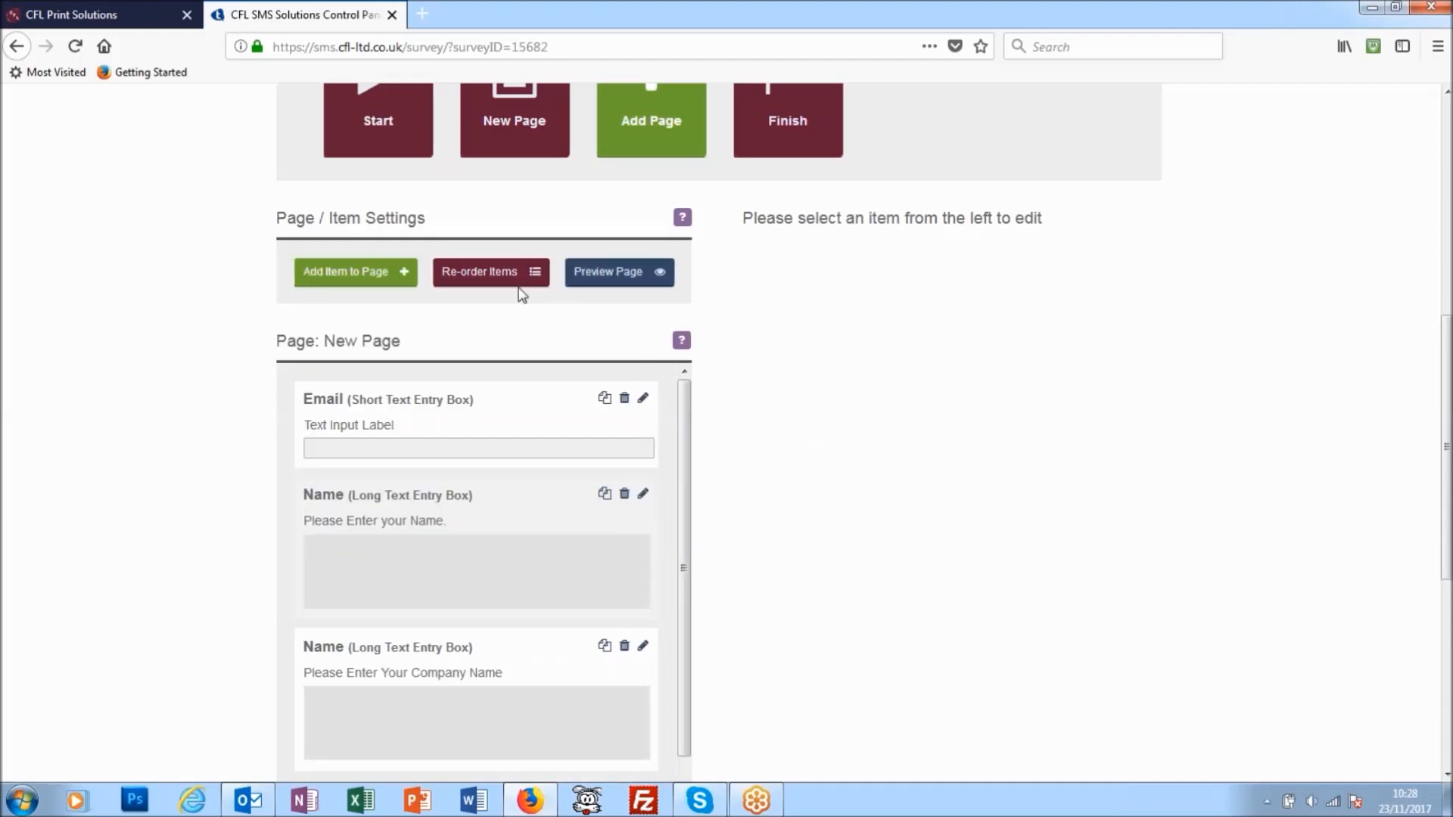
# Change the Email item's question to "Please Enter Your Email" and save the item.
pyautogui.scroll(3, 616, 583)
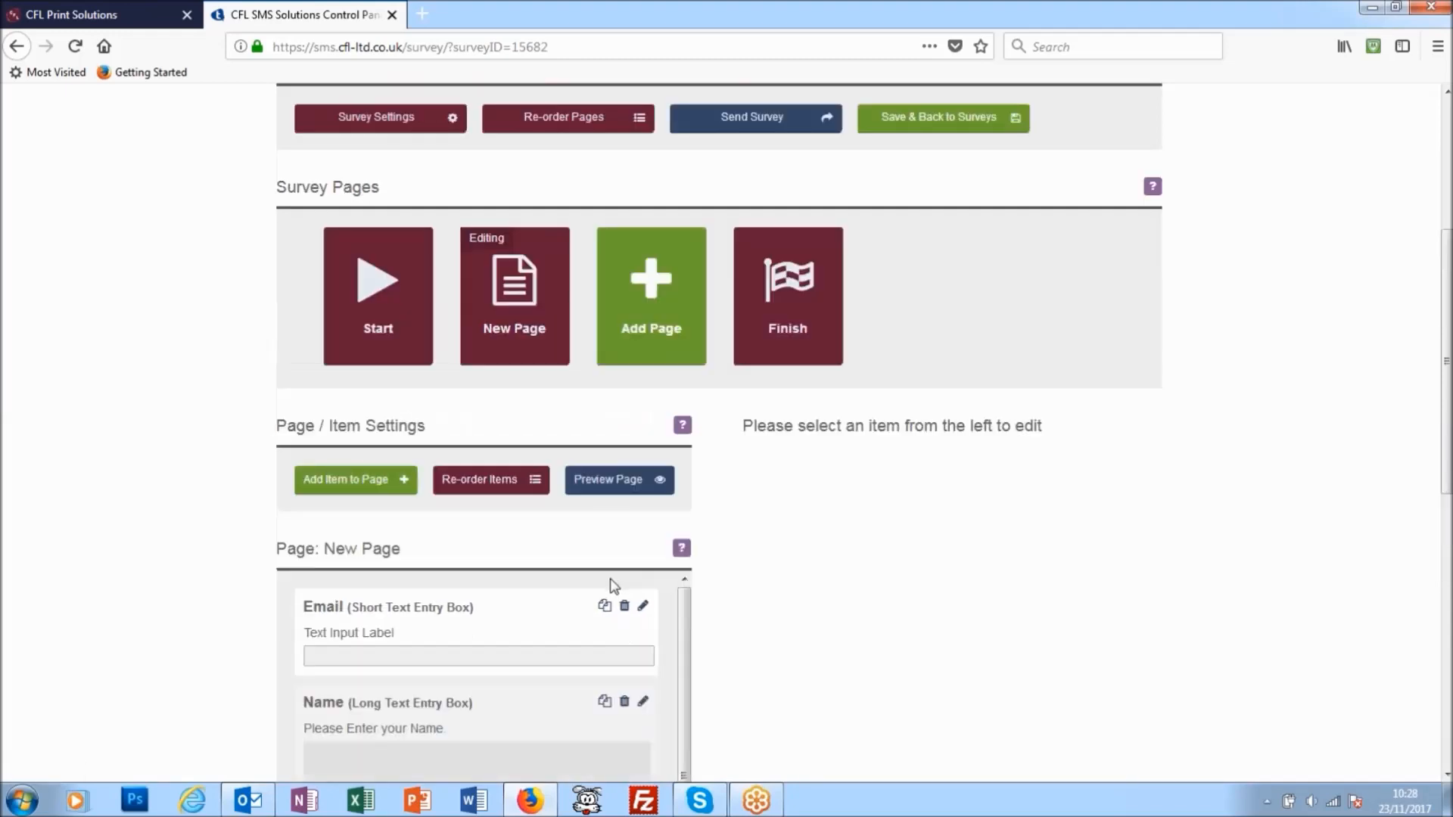
pyautogui.click(643, 605)
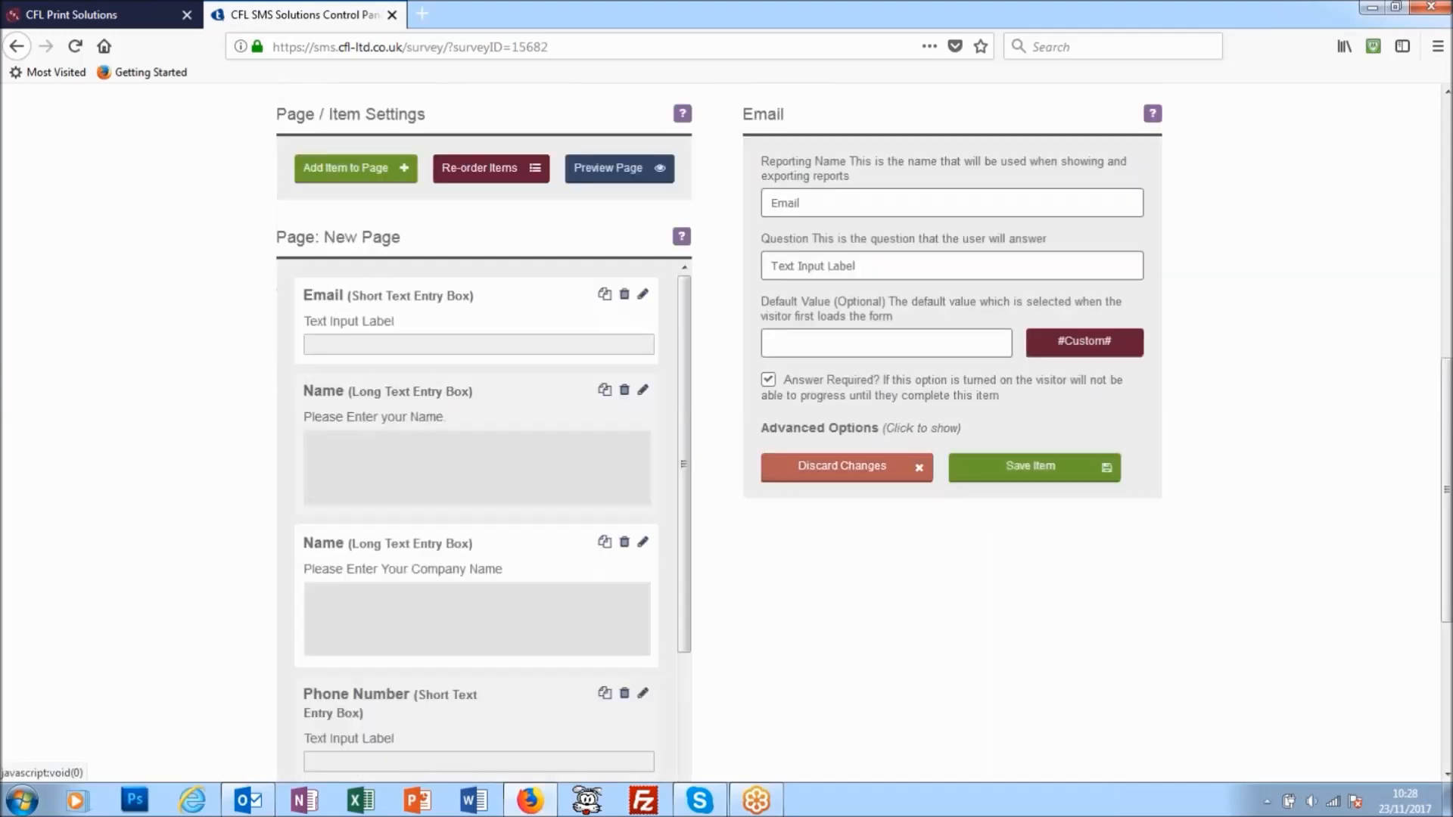
pyautogui.moveTo(856, 265); pyautogui.dragTo(762, 267)
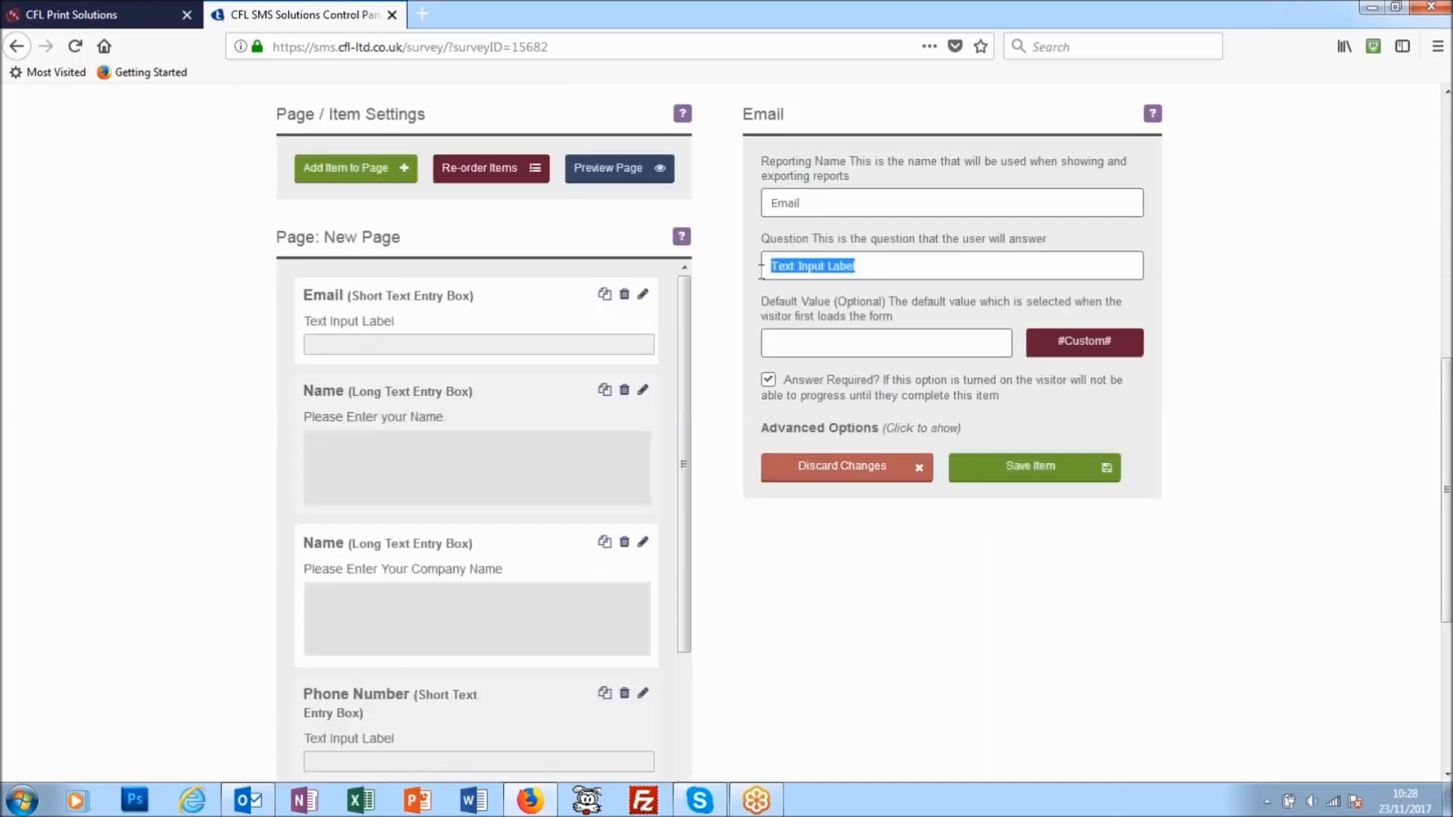
pyautogui.write('Please En')
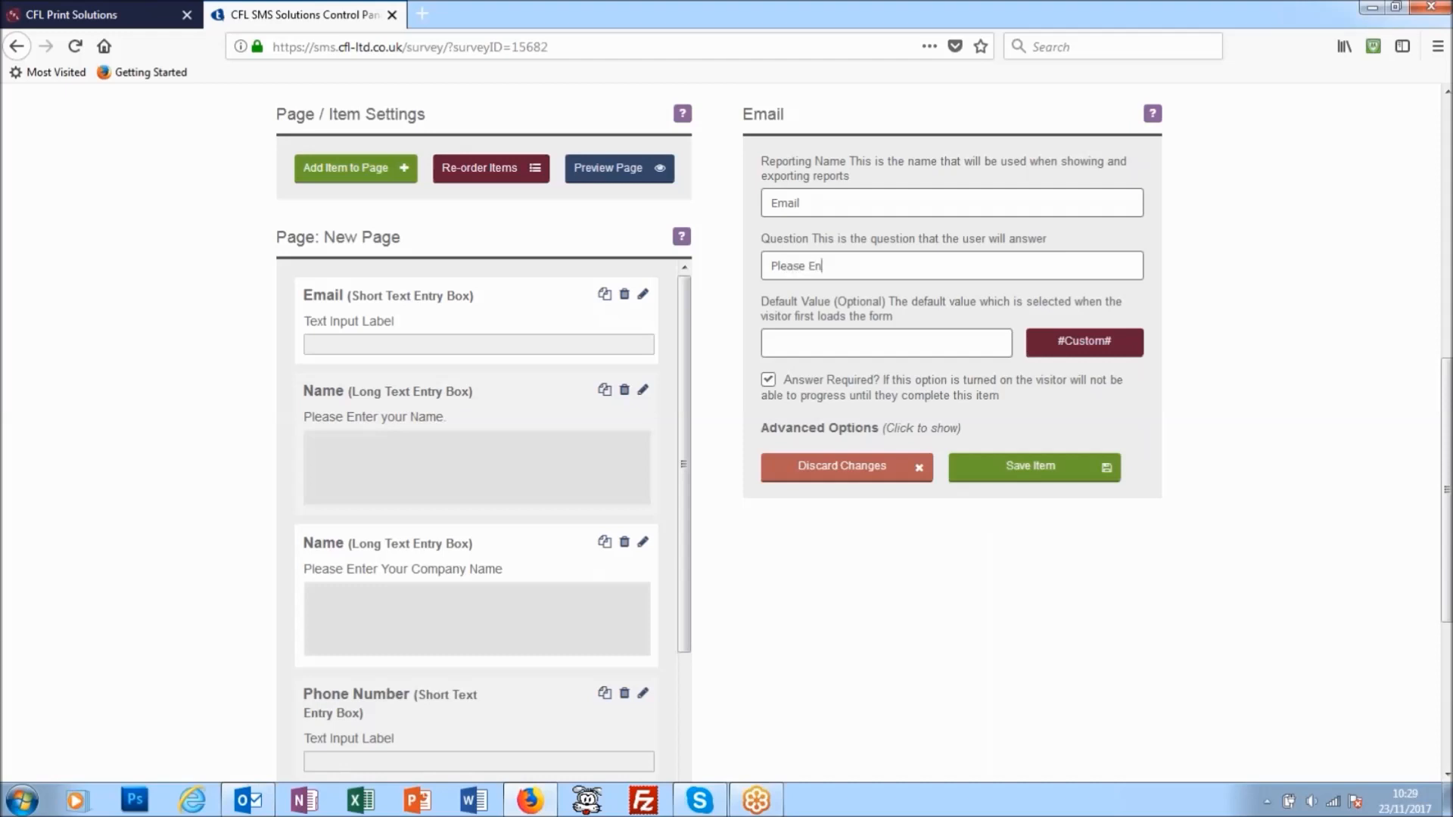
pyautogui.write('ter Your Email')
pyautogui.click(1018, 475)
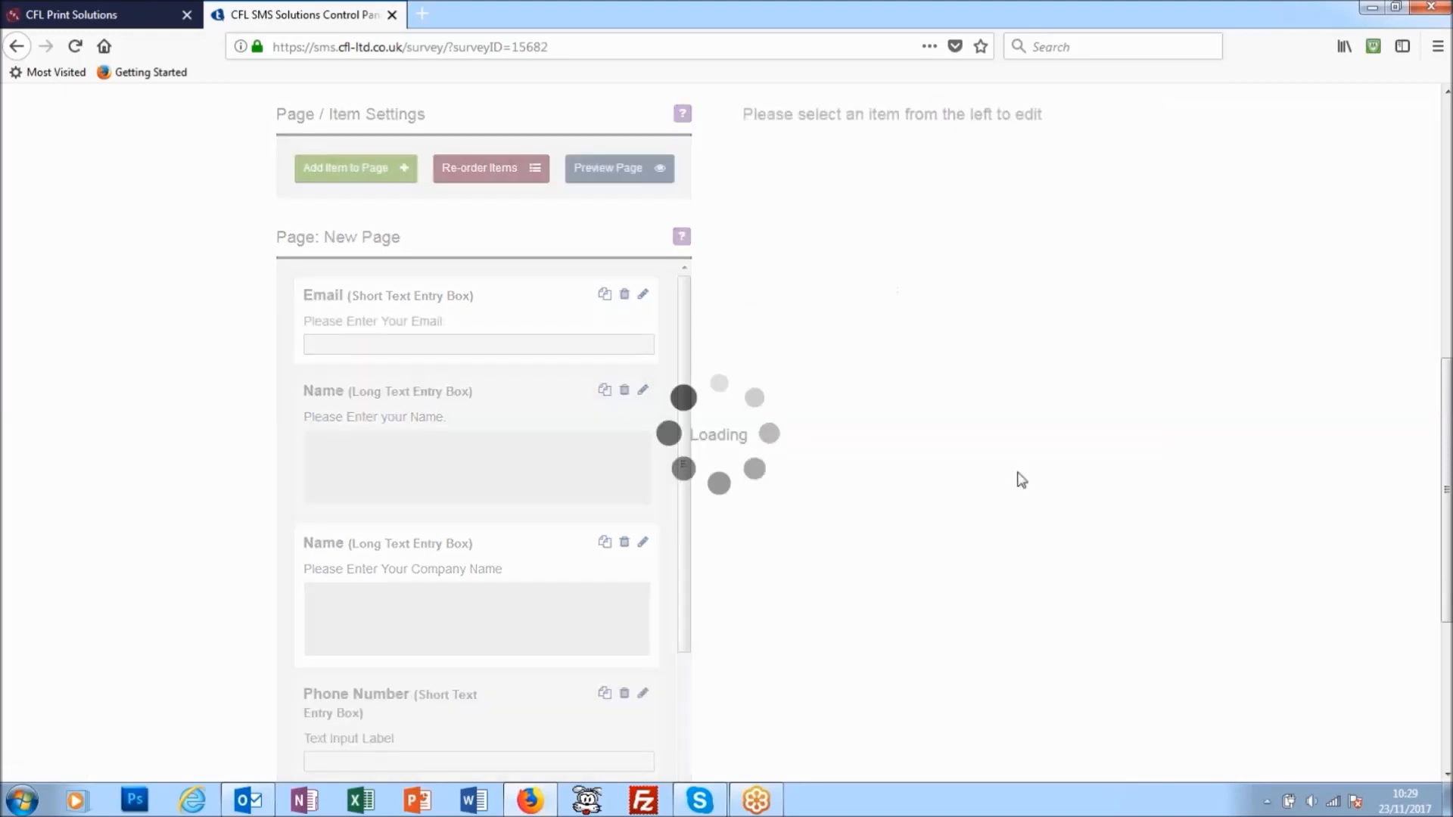
# Move the Email item on New Page to sit between Phone Number and Choice, and save the item order.
pyautogui.click(516, 175)
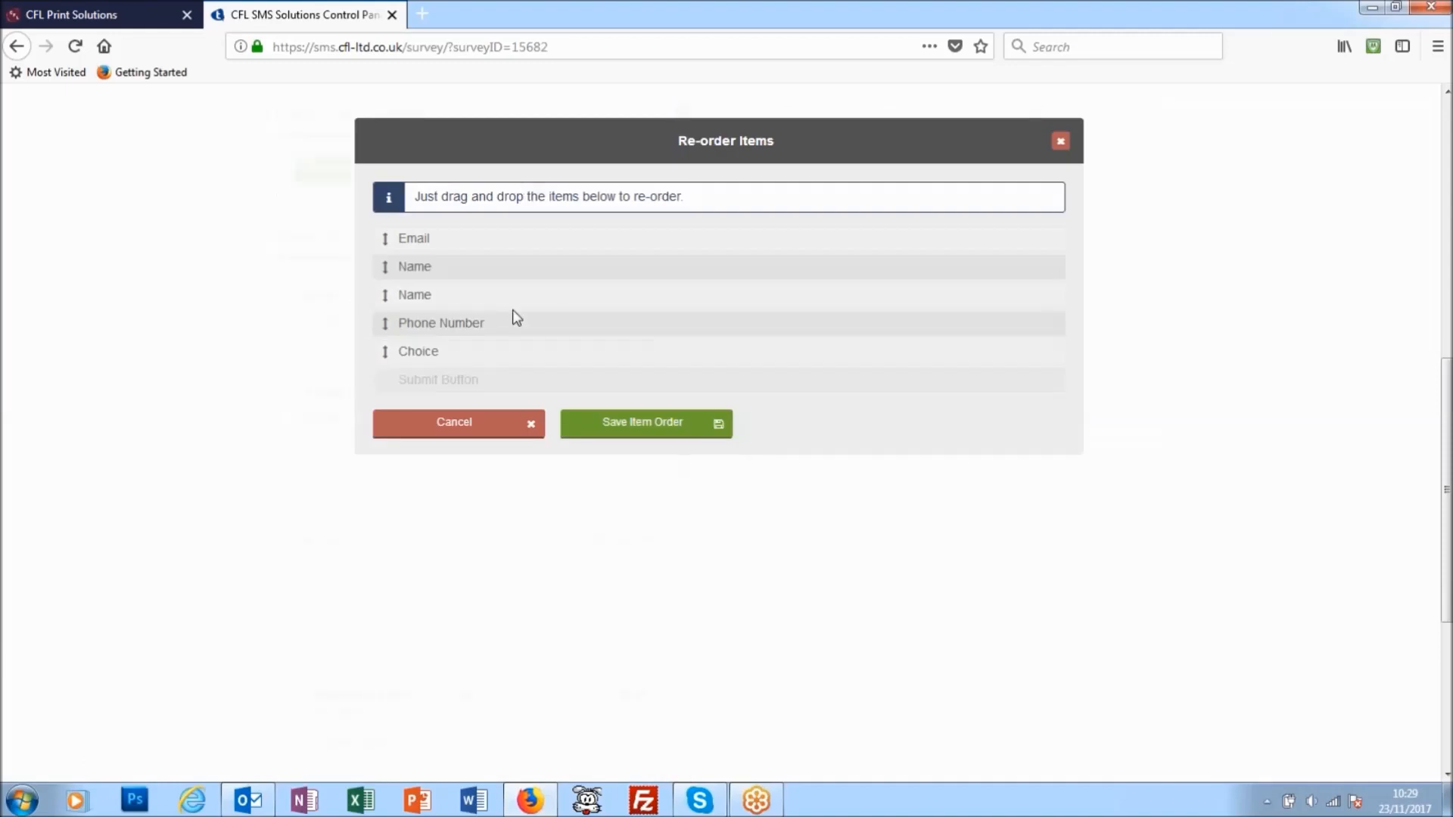
pyautogui.moveTo(425, 236); pyautogui.dragTo(468, 383)
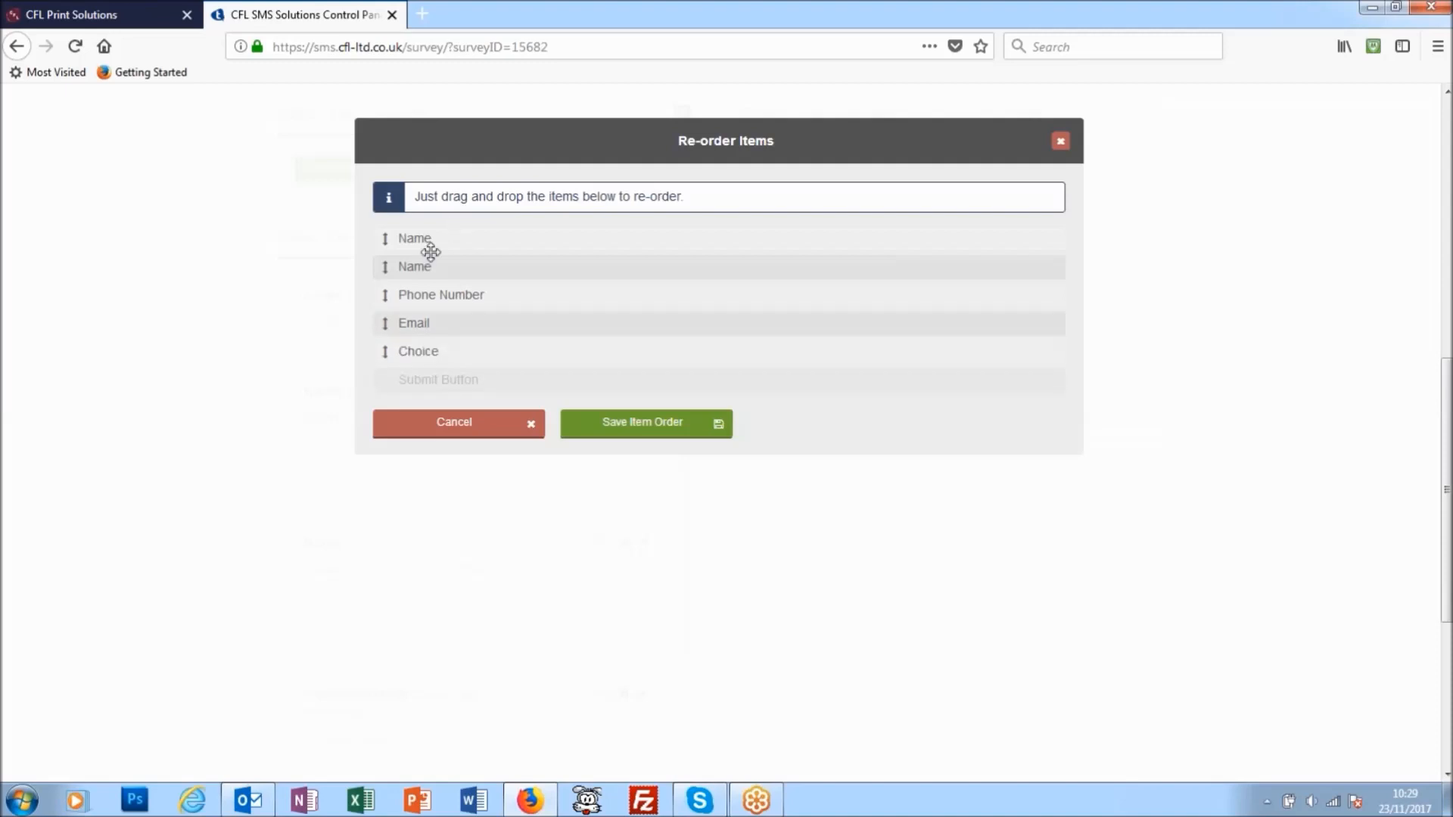
pyautogui.click(643, 433)
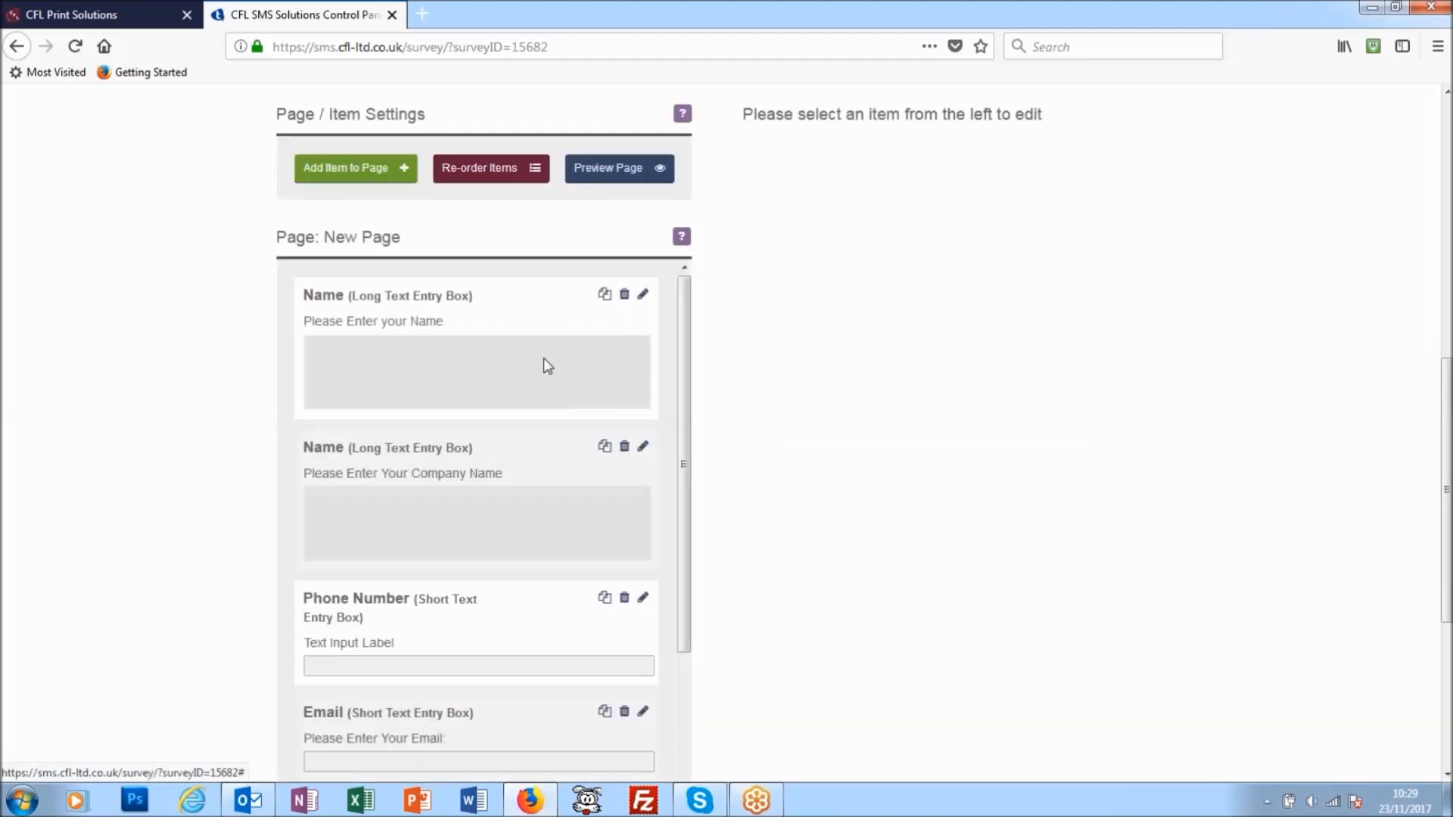
pyautogui.scroll(-3, 543, 357)
pyautogui.scroll(3, 537, 393)
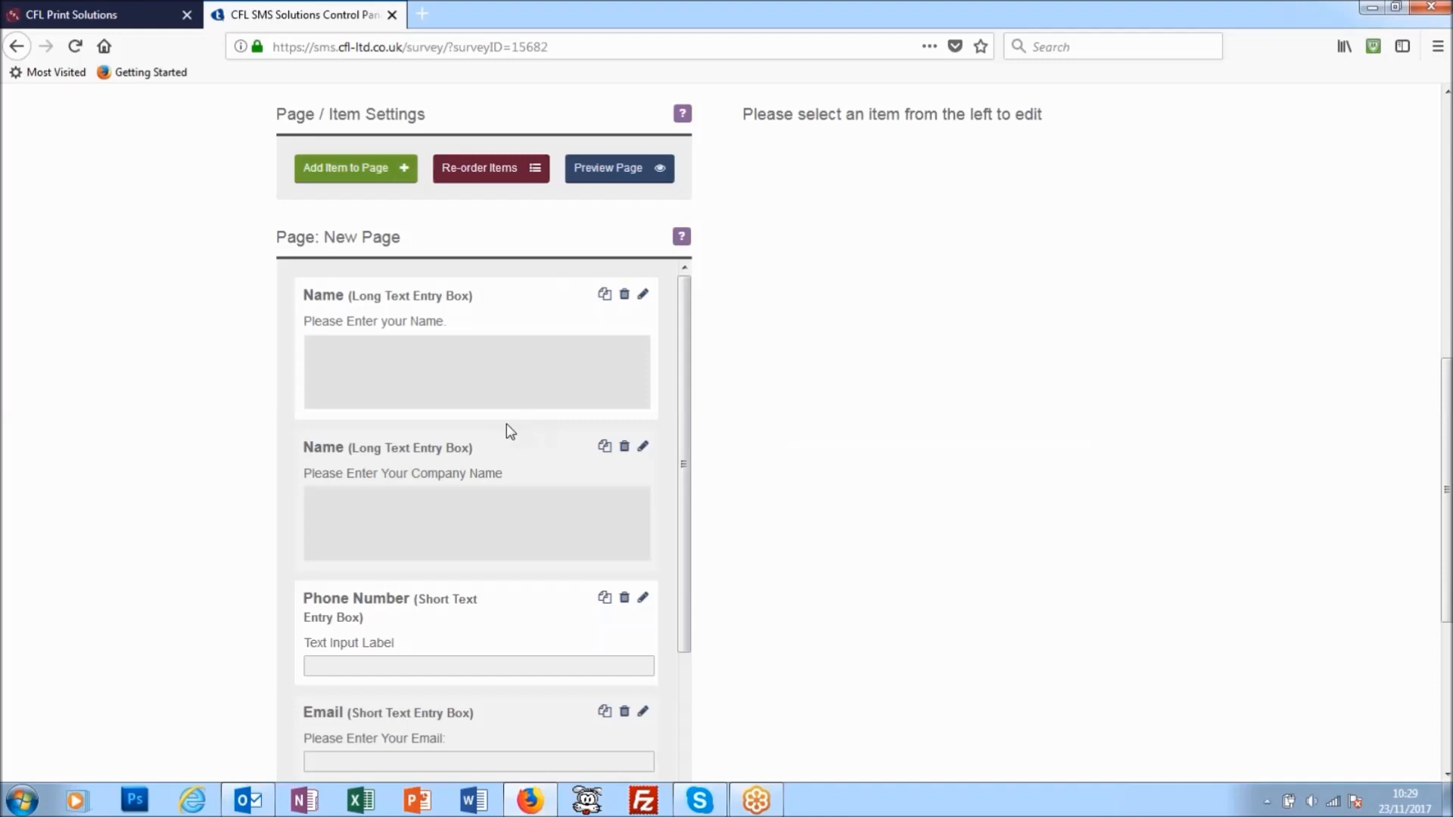
# Change the reporting name of the company name item to "Businessname" and save the item.
pyautogui.click(643, 448)
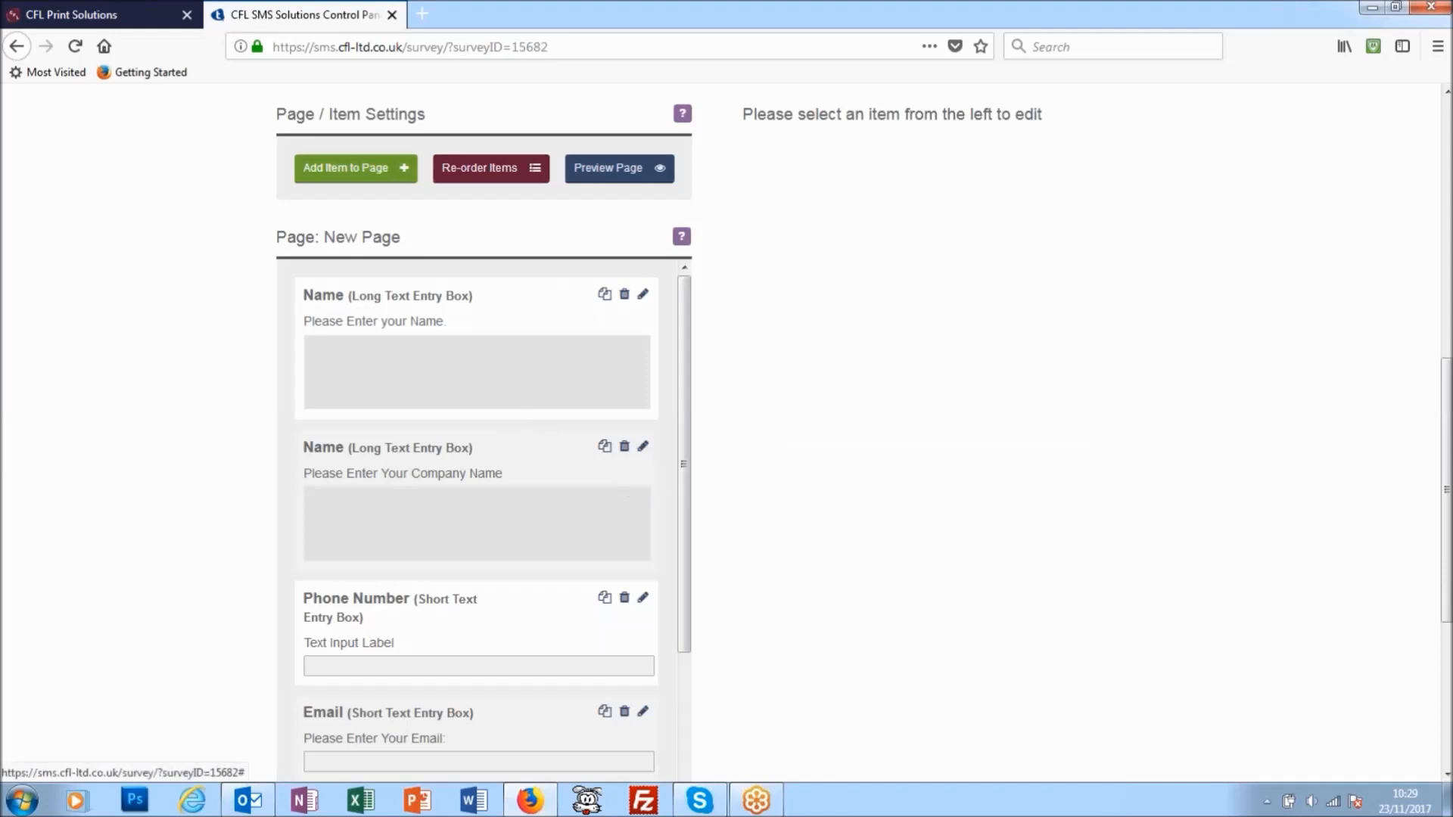
pyautogui.doubleClick(767, 202)
pyautogui.write('B')
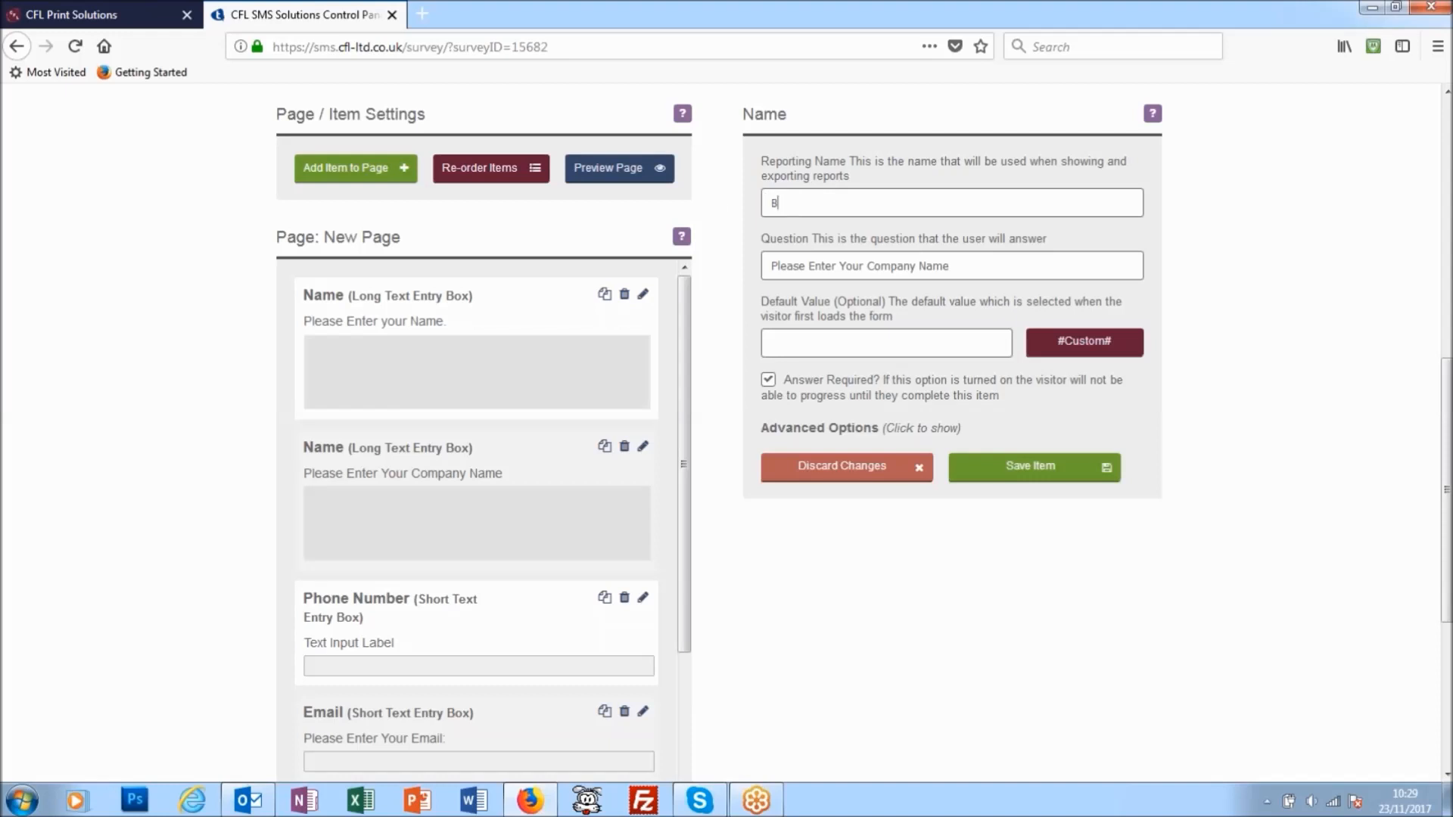
pyautogui.write('usinessName')
pyautogui.press('BackSpace')
pyautogui.press('BackSpace')
pyautogui.press('BackSpace')
pyautogui.press('BackSpace')
pyautogui.write('name')
pyautogui.click(1045, 469)
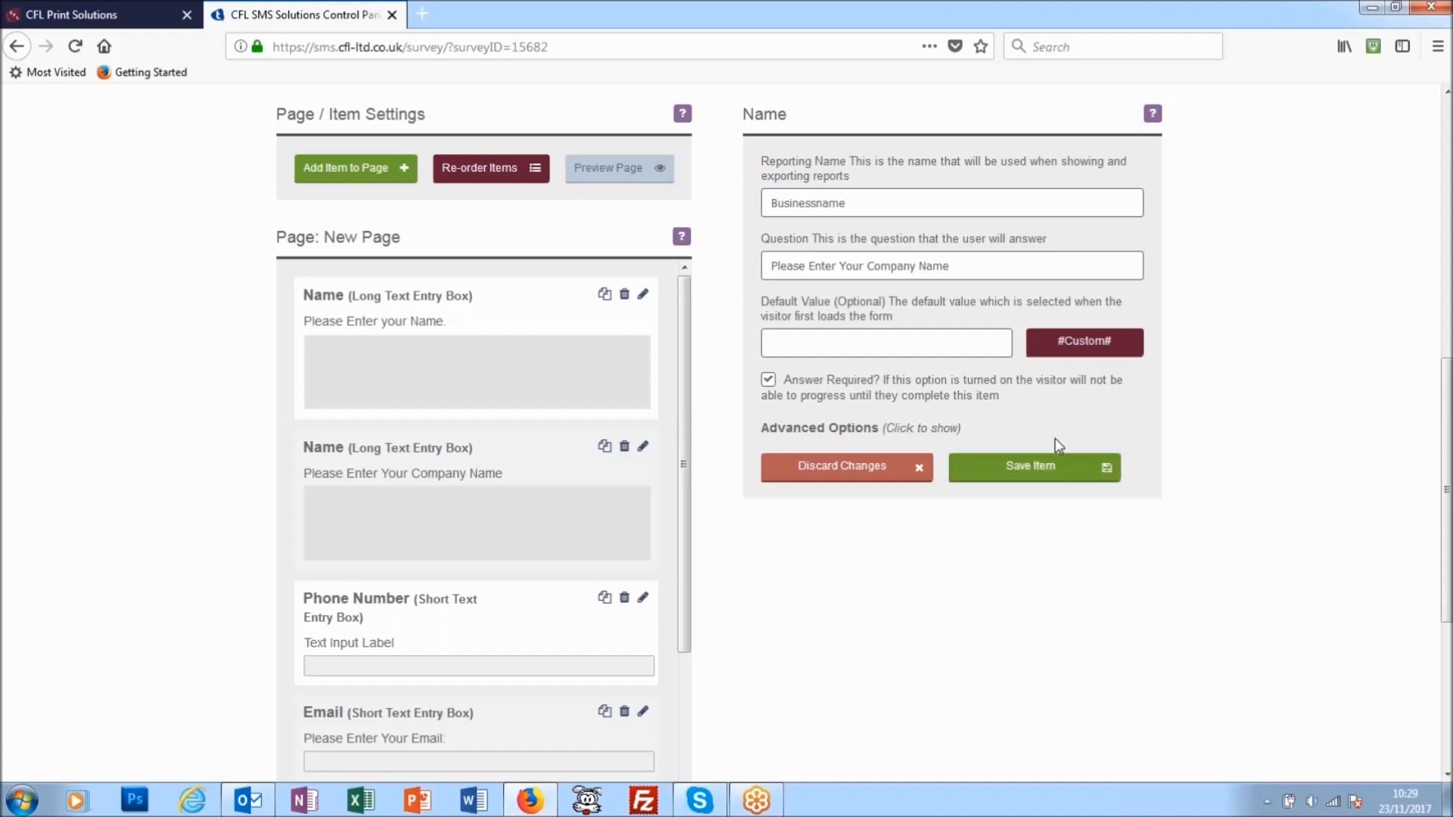
pyautogui.click(1035, 470)
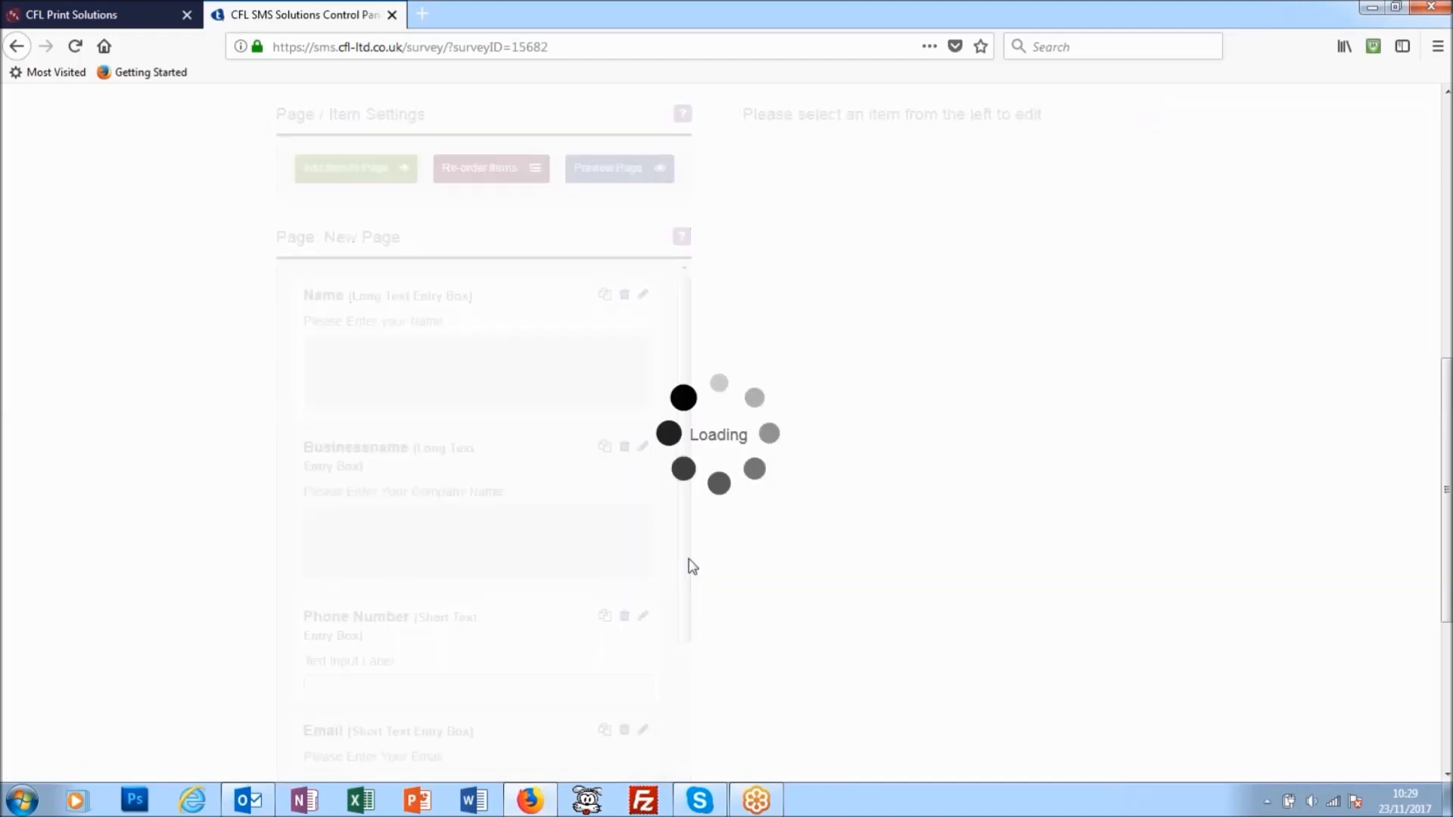
# Change the Phone Number item's question to "Please Enter Your Phone Number." and save the item.
pyautogui.scroll(-3, 636, 577)
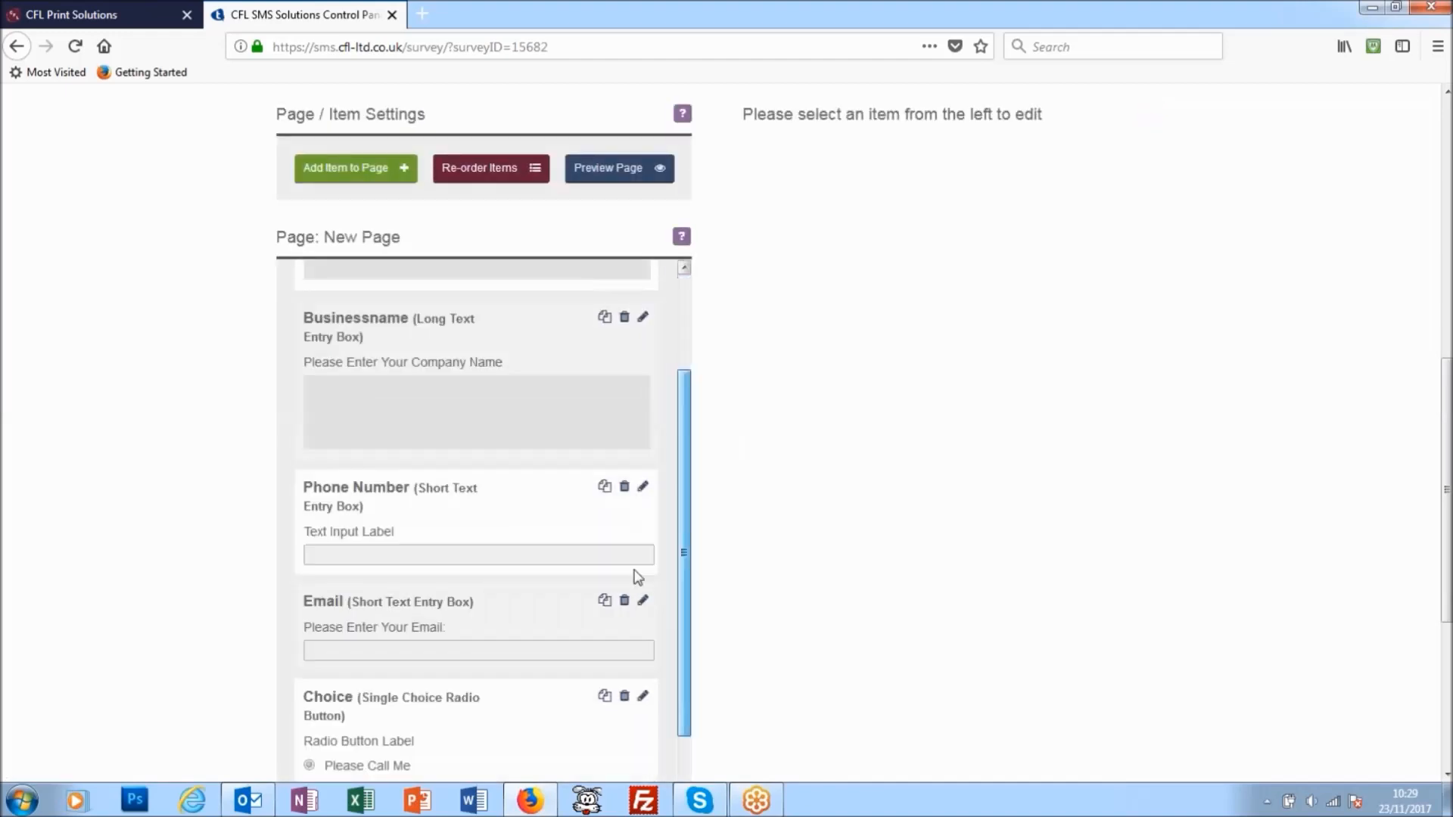
pyautogui.scroll(-2, 636, 577)
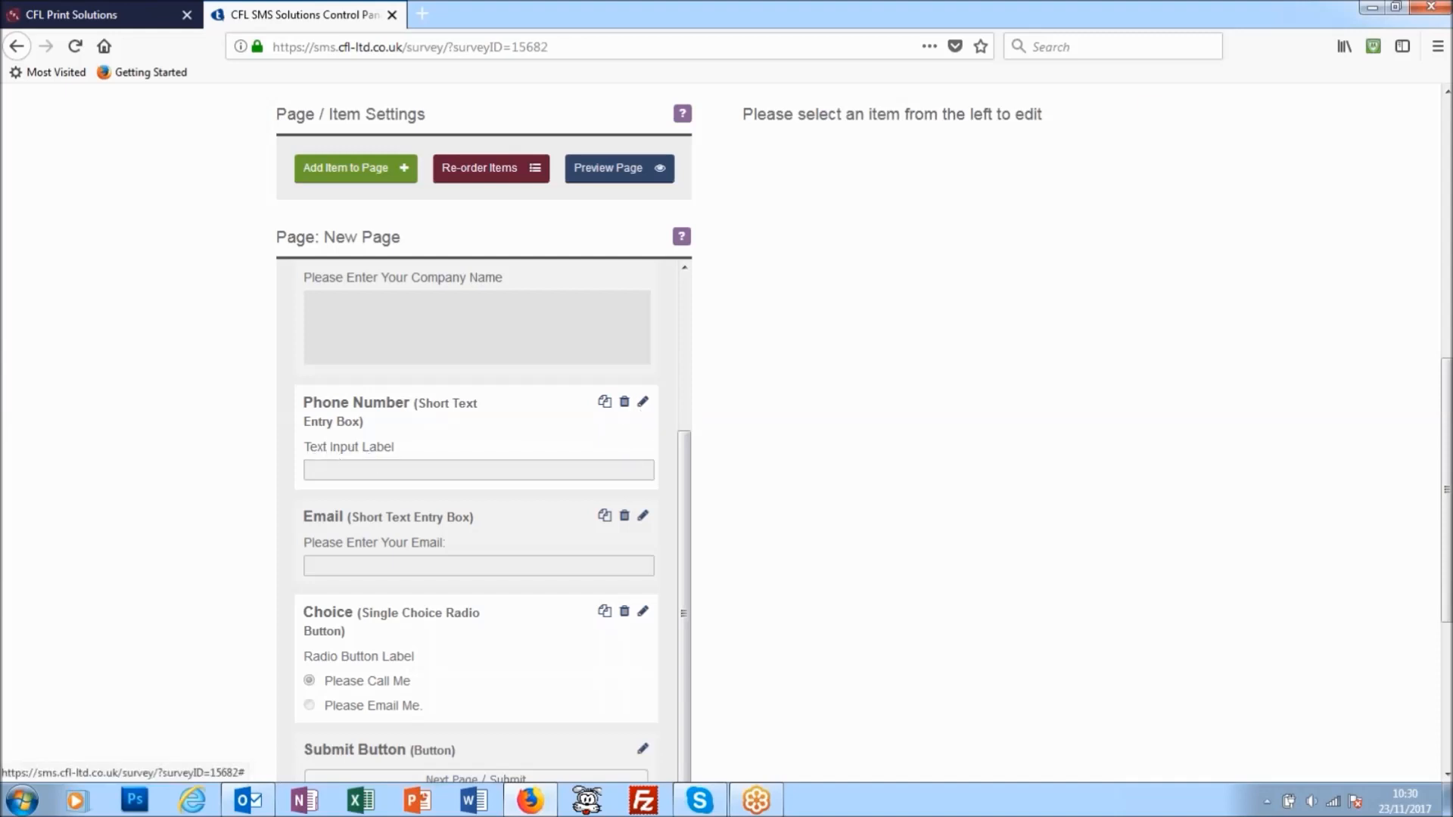
pyautogui.click(642, 402)
pyautogui.tripleClick(774, 269)
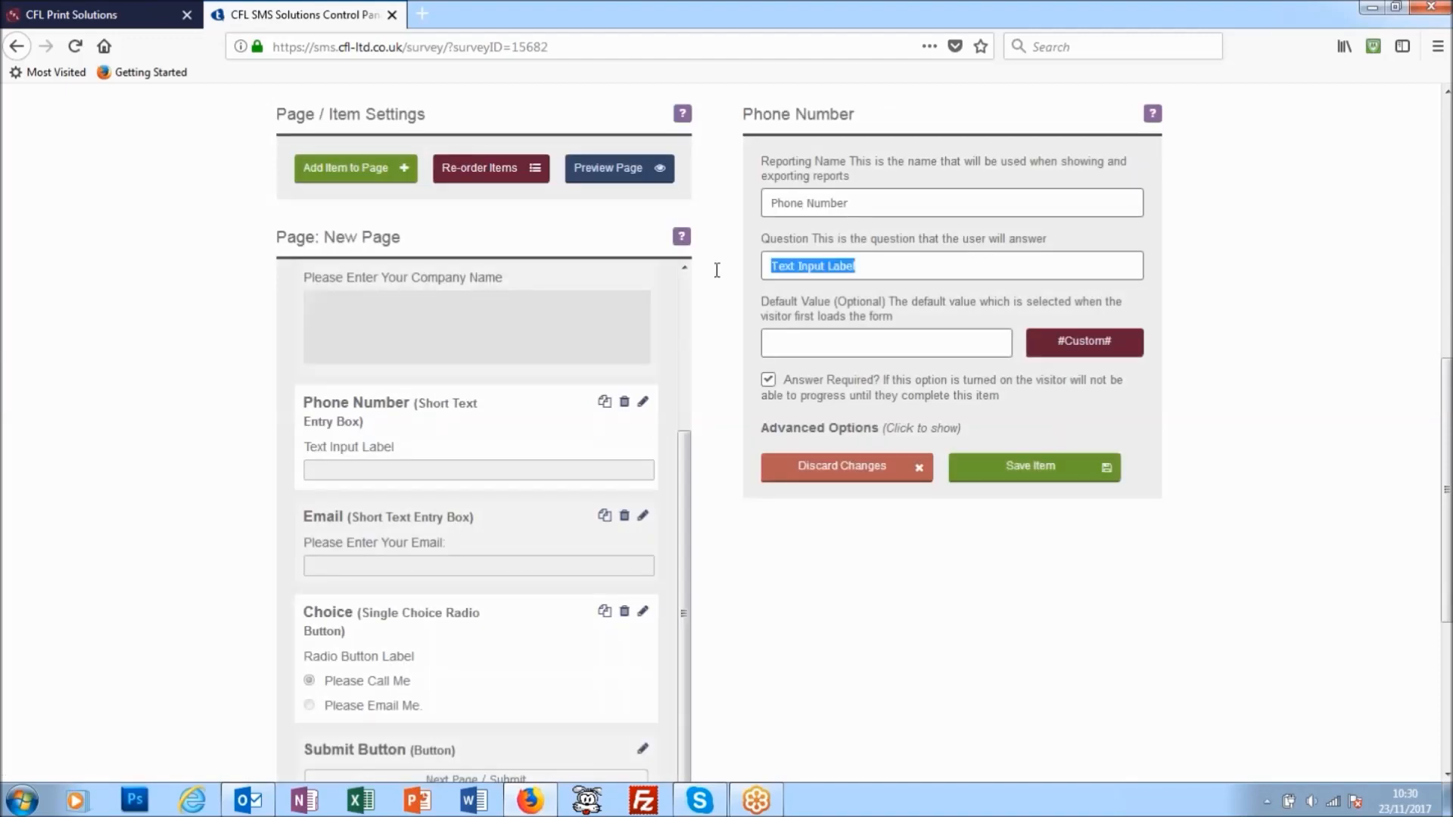
pyautogui.write('Pleas')
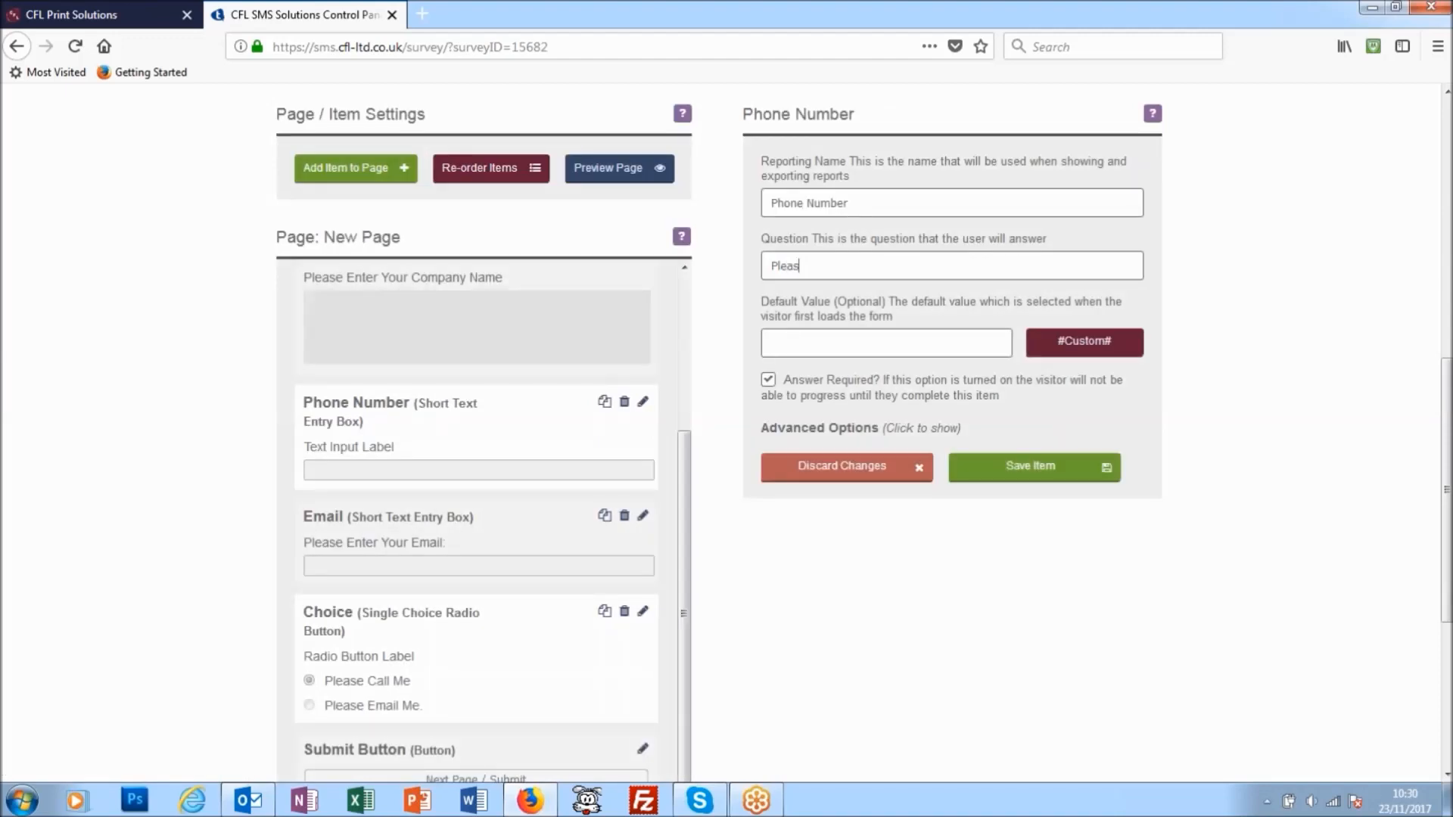
pyautogui.write('e Enter Your Phone Number.')
pyautogui.click(1005, 486)
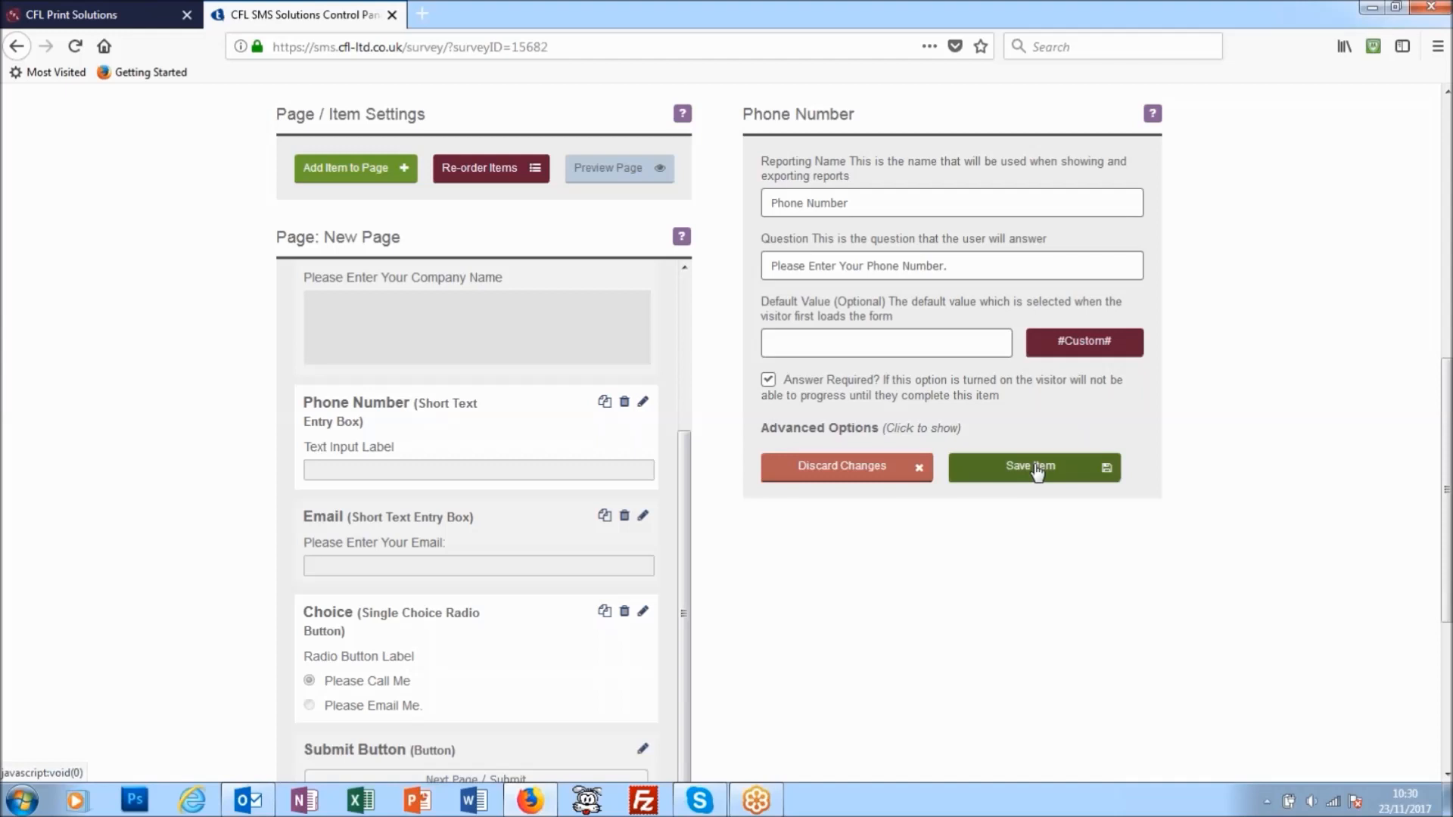
pyautogui.click(1010, 469)
# Preview New Page on the phone mock-up, examine all fields, the contact choices and the submit button, and close the preview.
pyautogui.scroll(-10, 558, 418)
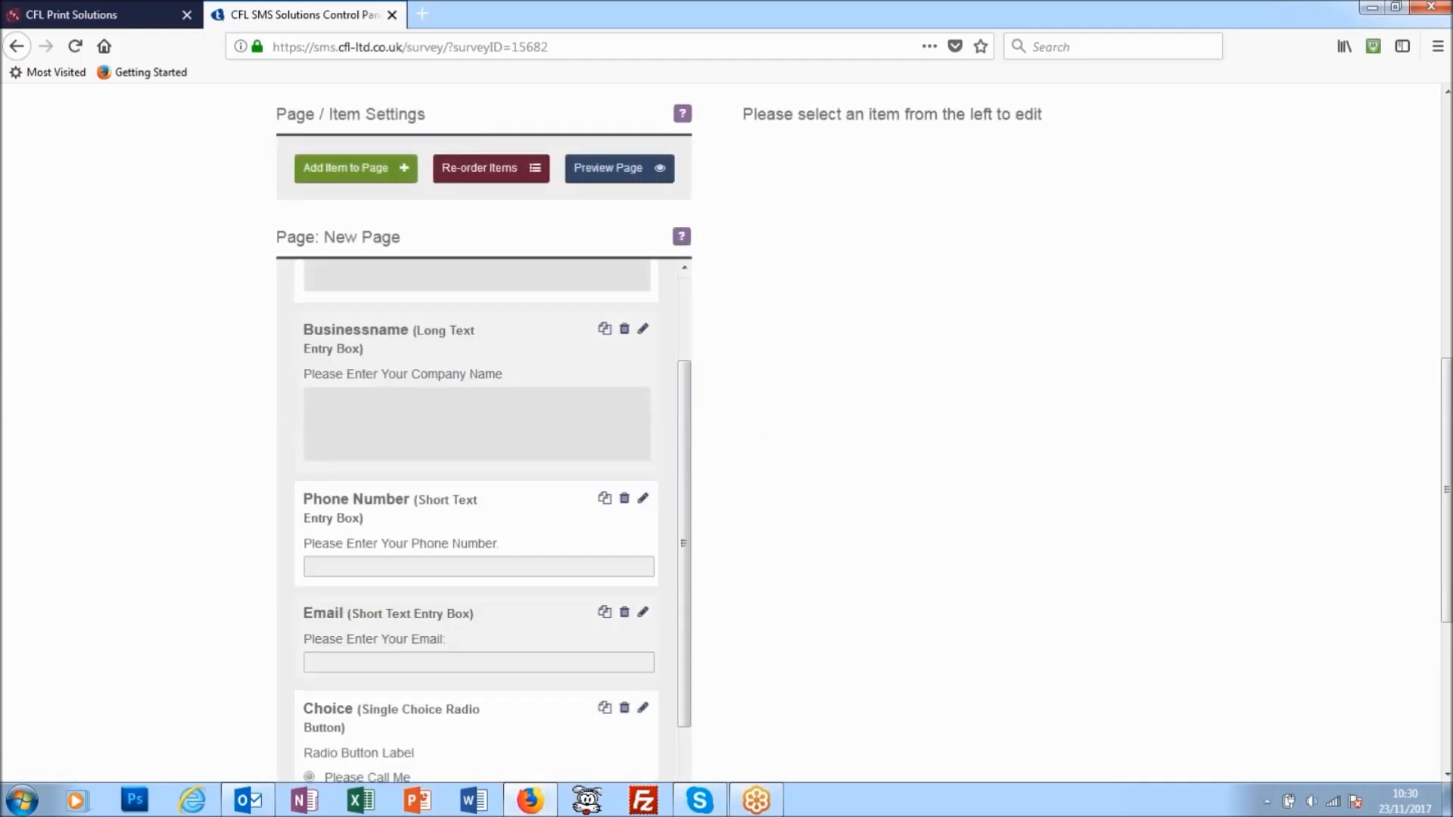
pyautogui.scroll(5, 555, 422)
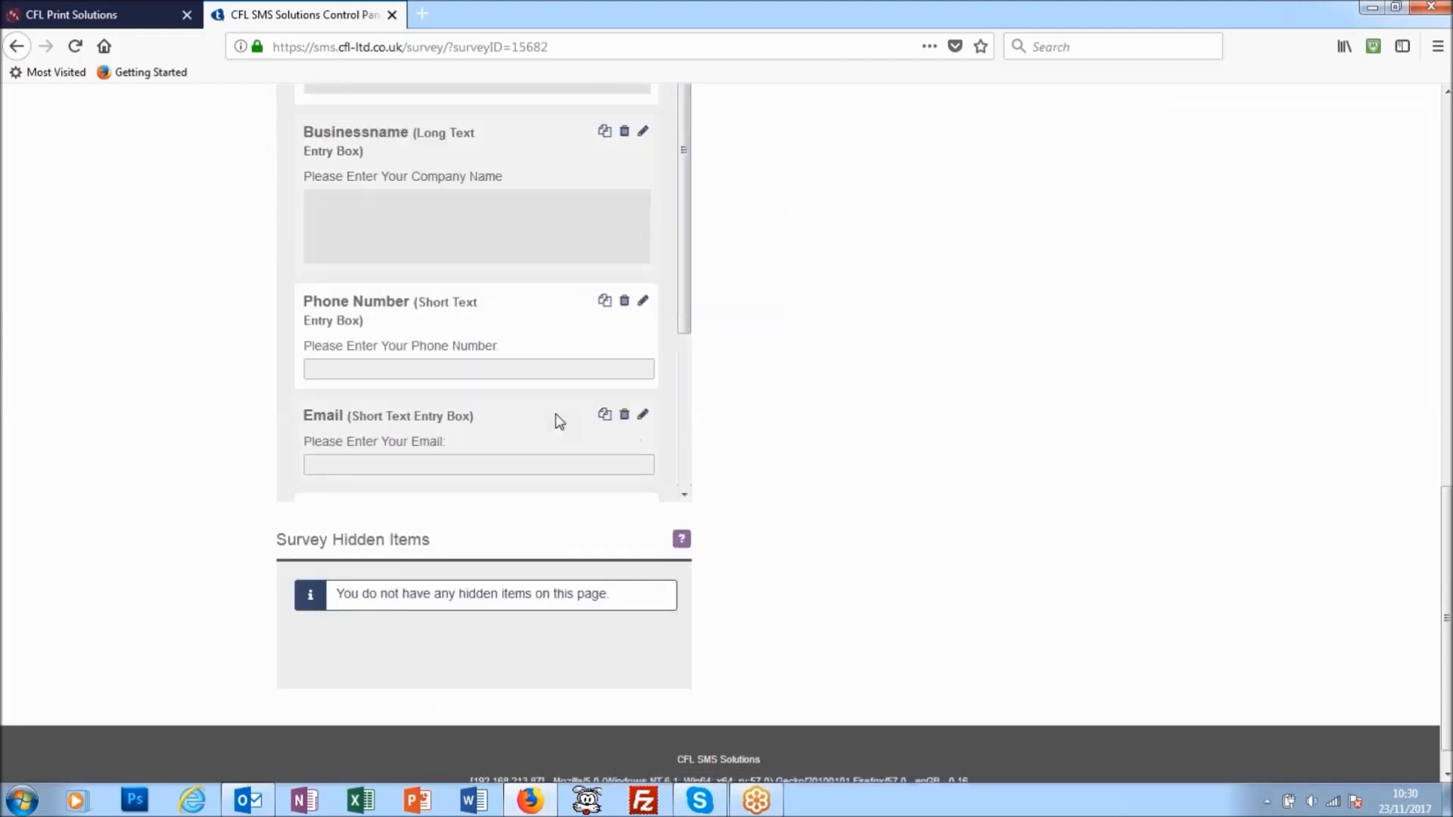
pyautogui.scroll(5, 808, 376)
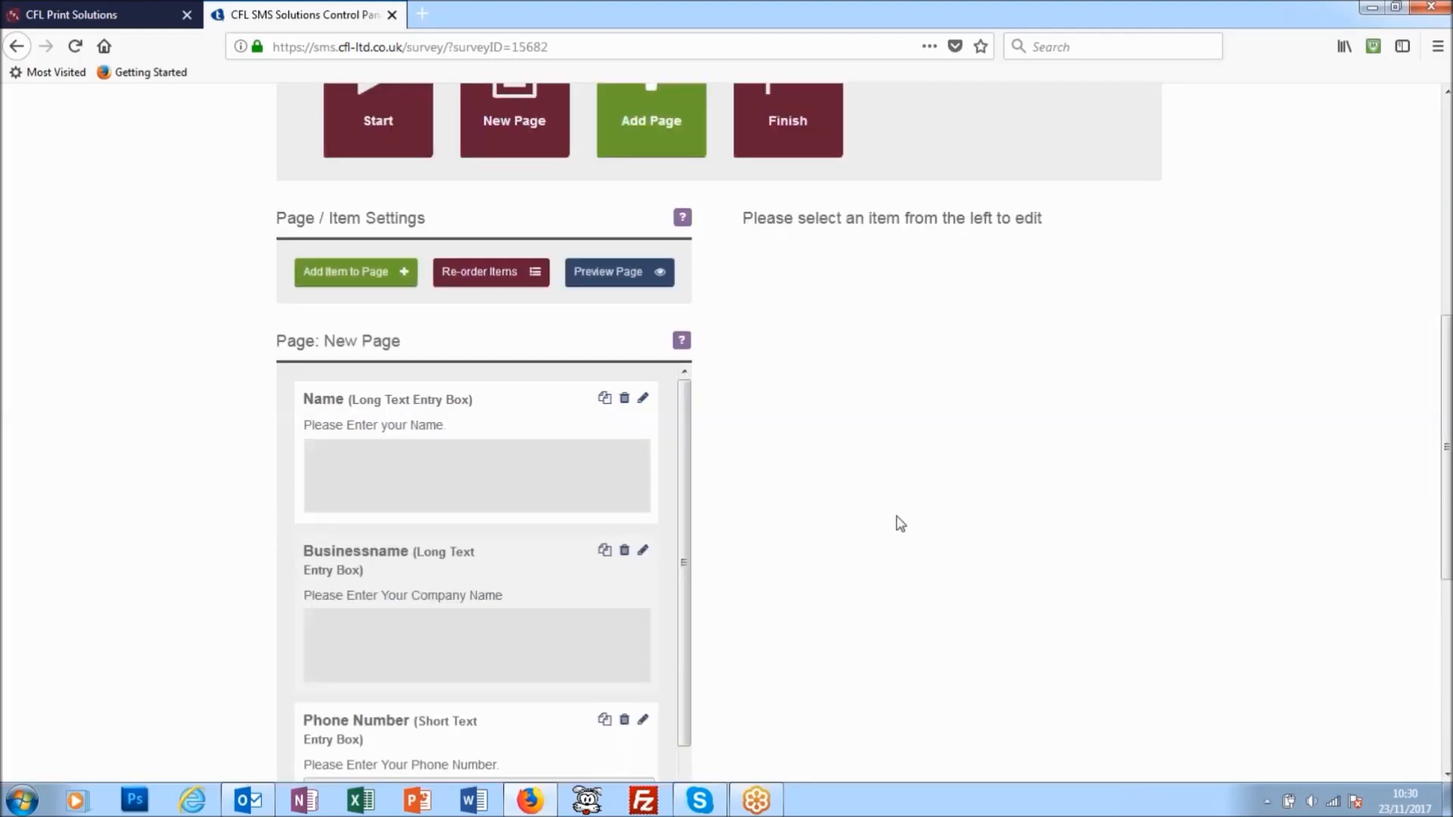
pyautogui.scroll(4, 900, 525)
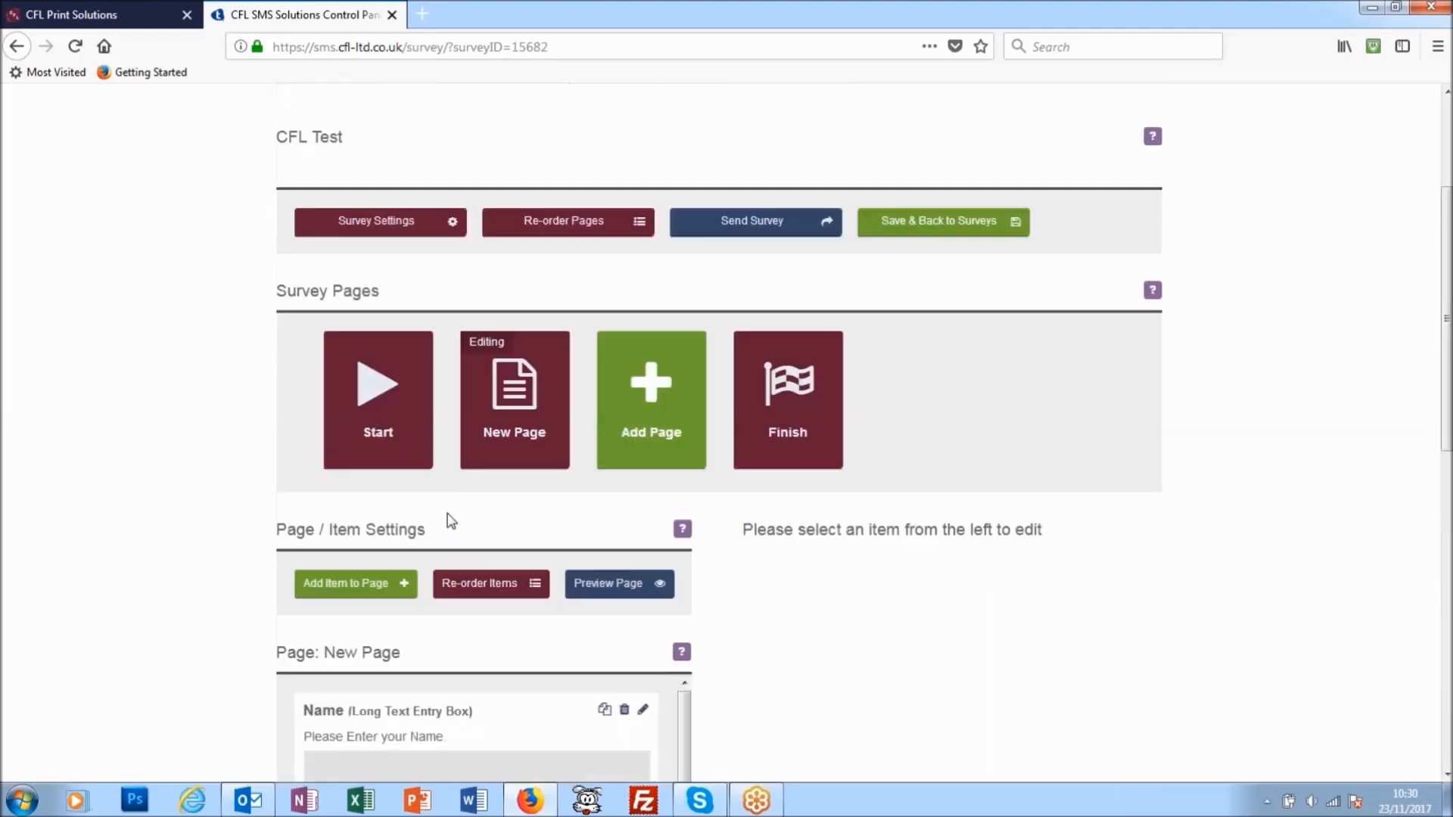
pyautogui.click(627, 588)
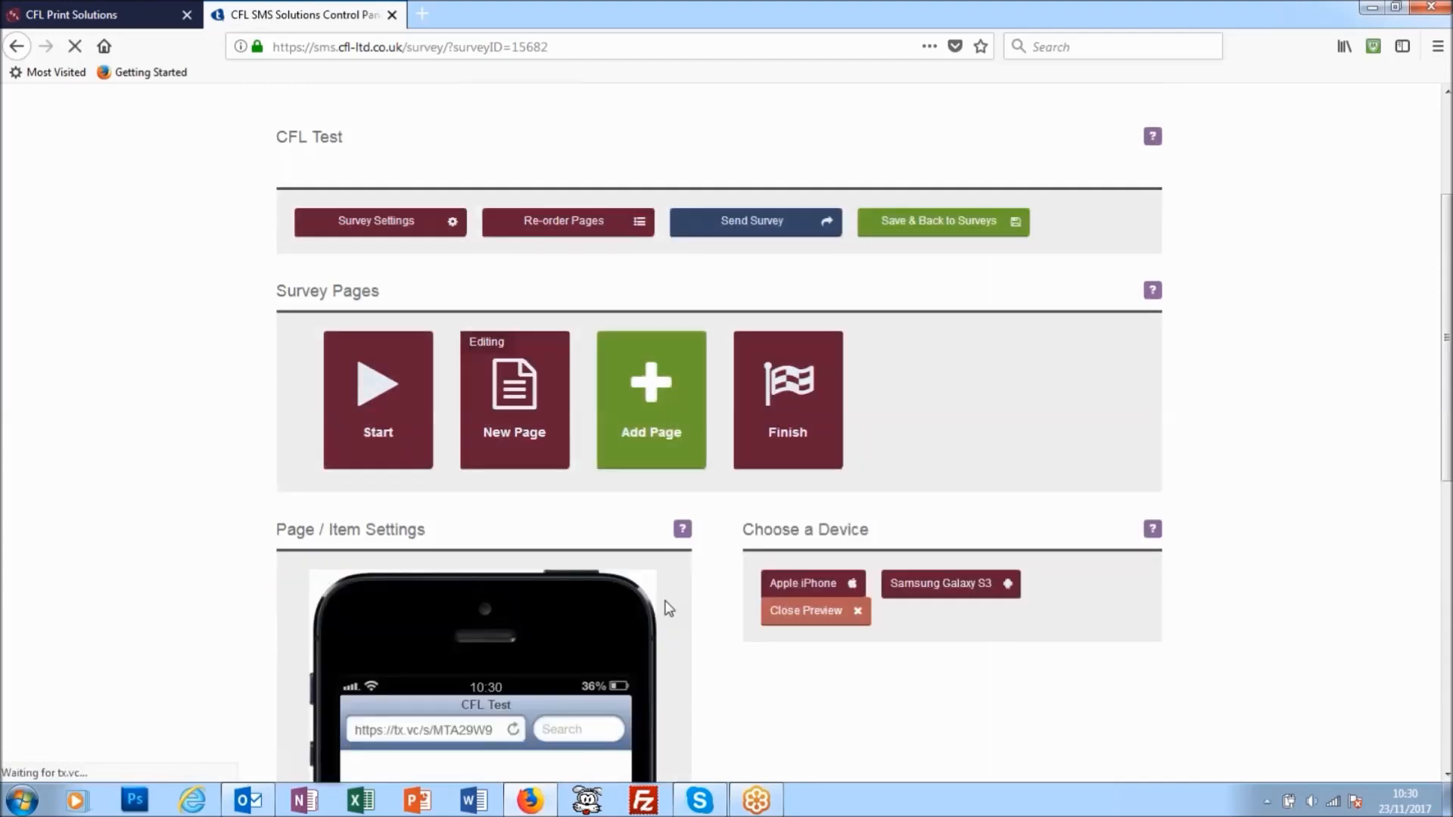
pyautogui.scroll(-4, 666, 606)
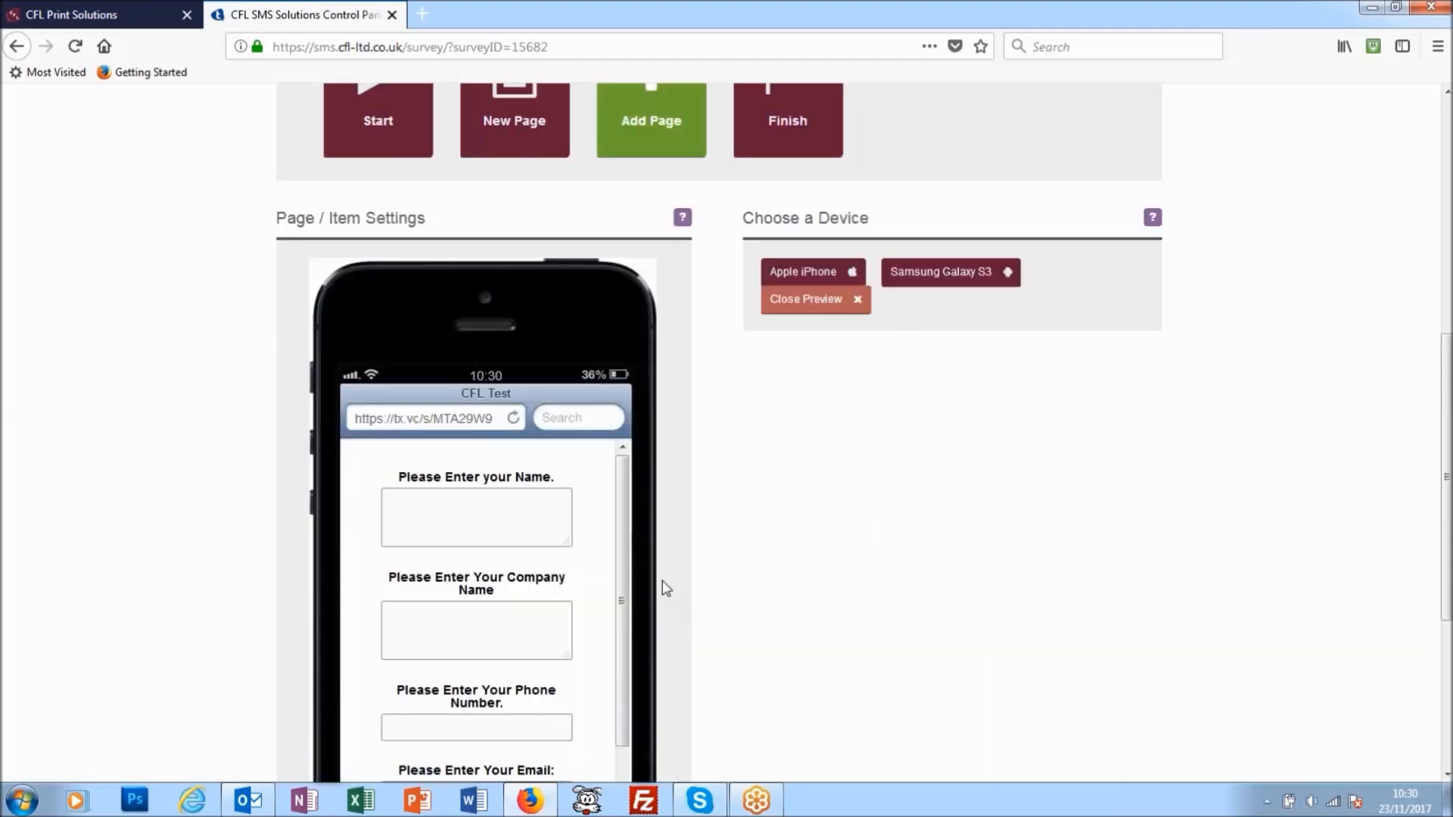
pyautogui.scroll(-3, 663, 582)
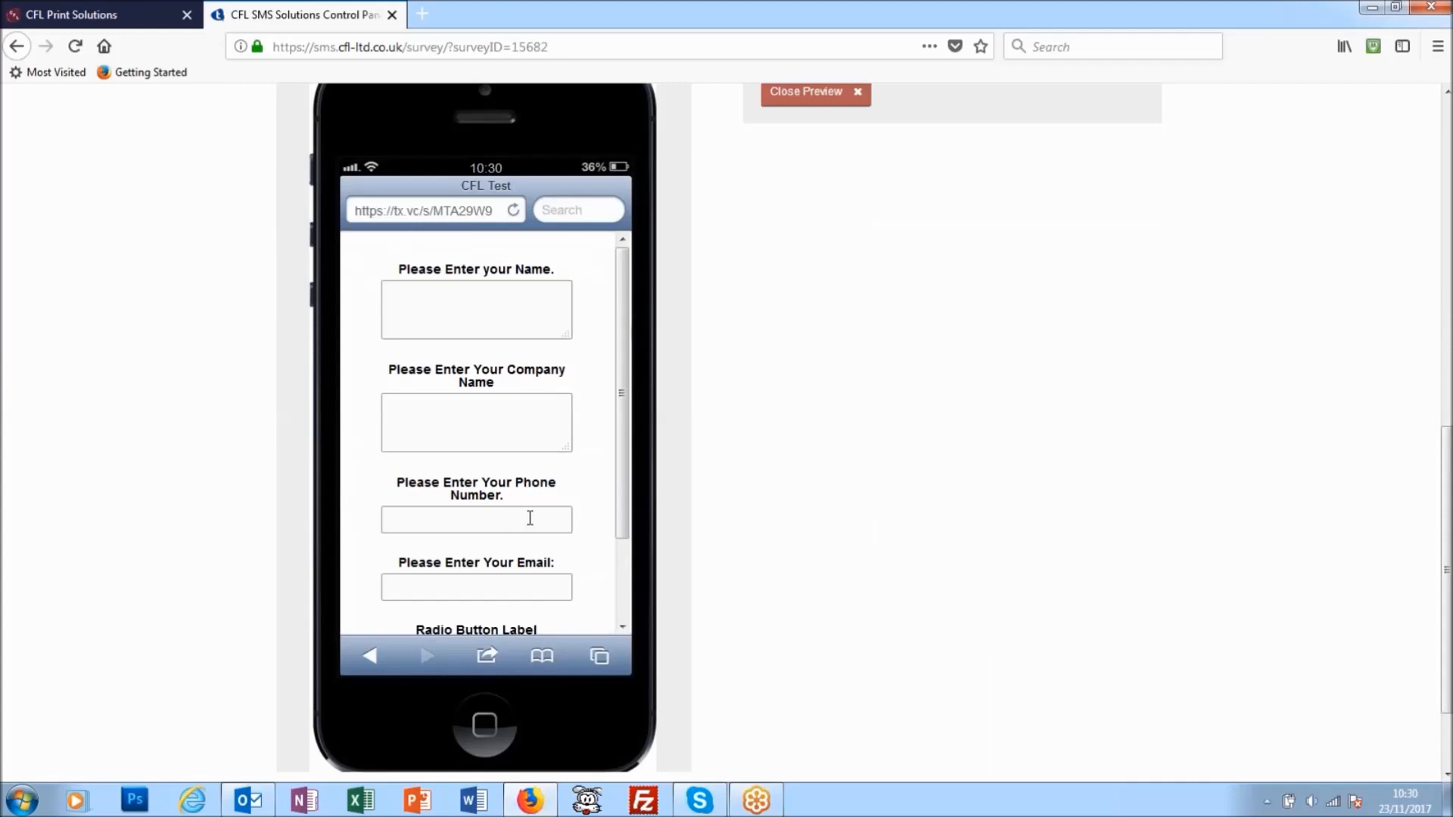
pyautogui.moveTo(620, 466); pyautogui.dragTo(610, 569)
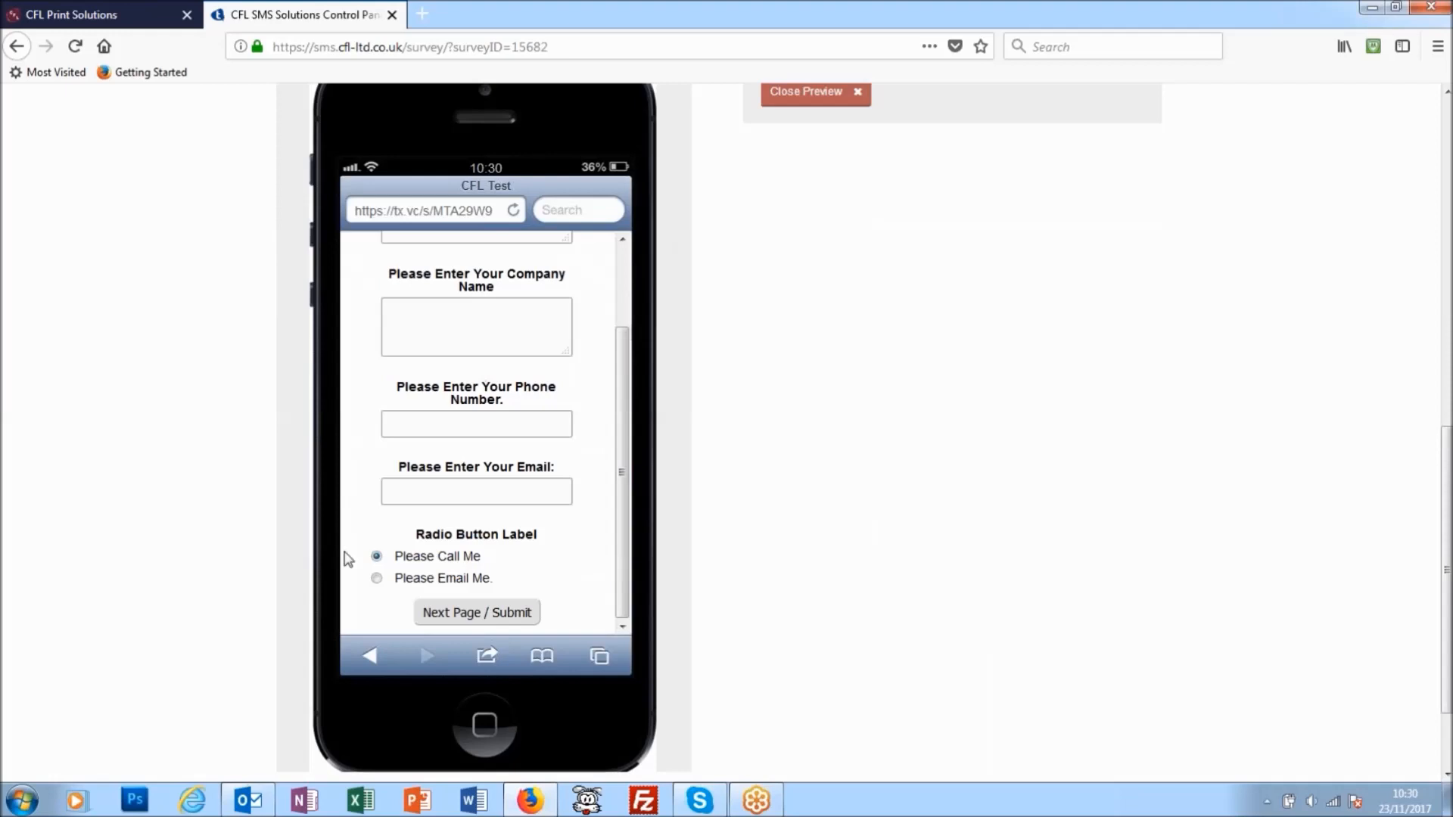
pyautogui.scroll(3, 351, 555)
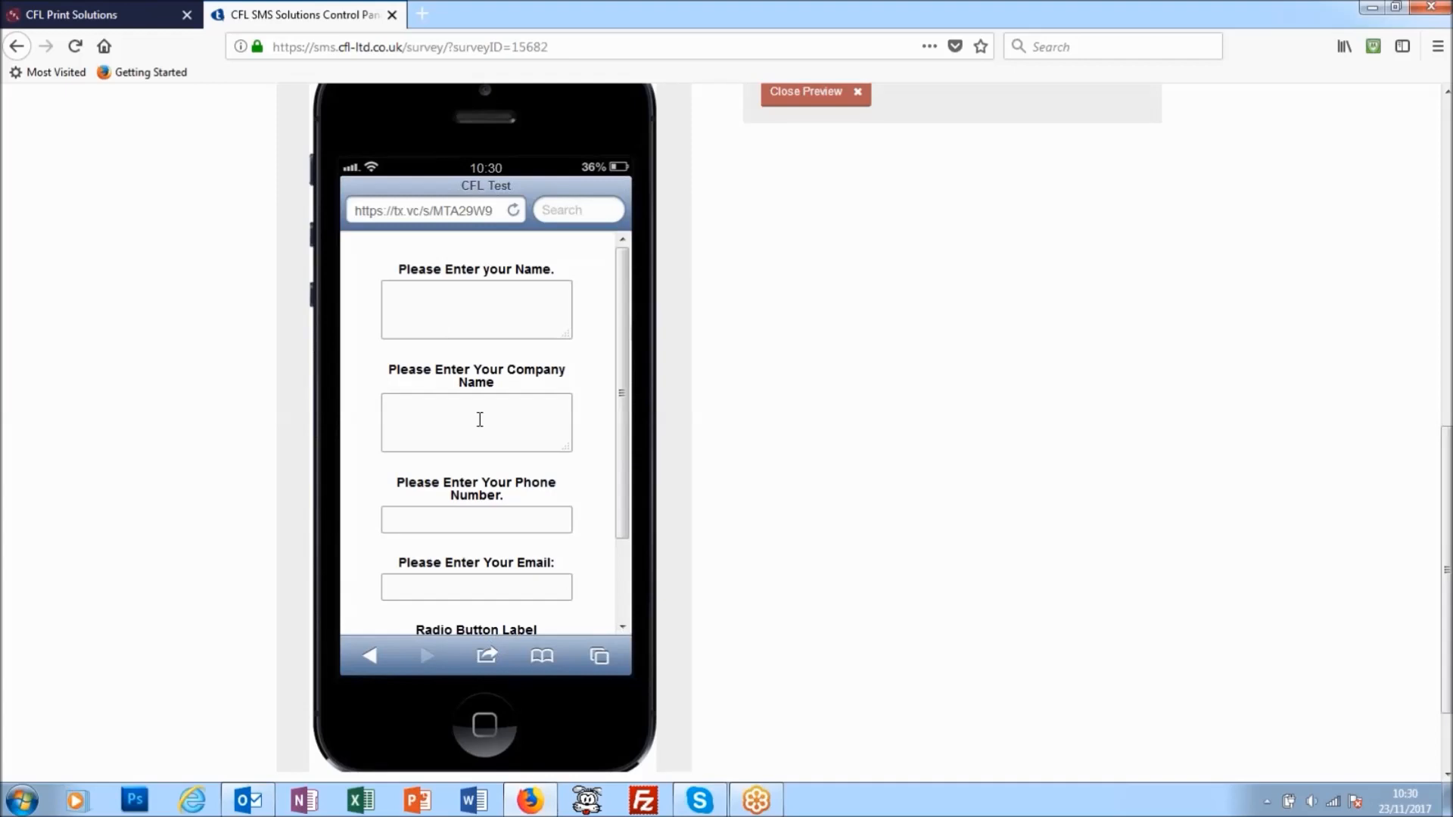
pyautogui.scroll(-3, 480, 420)
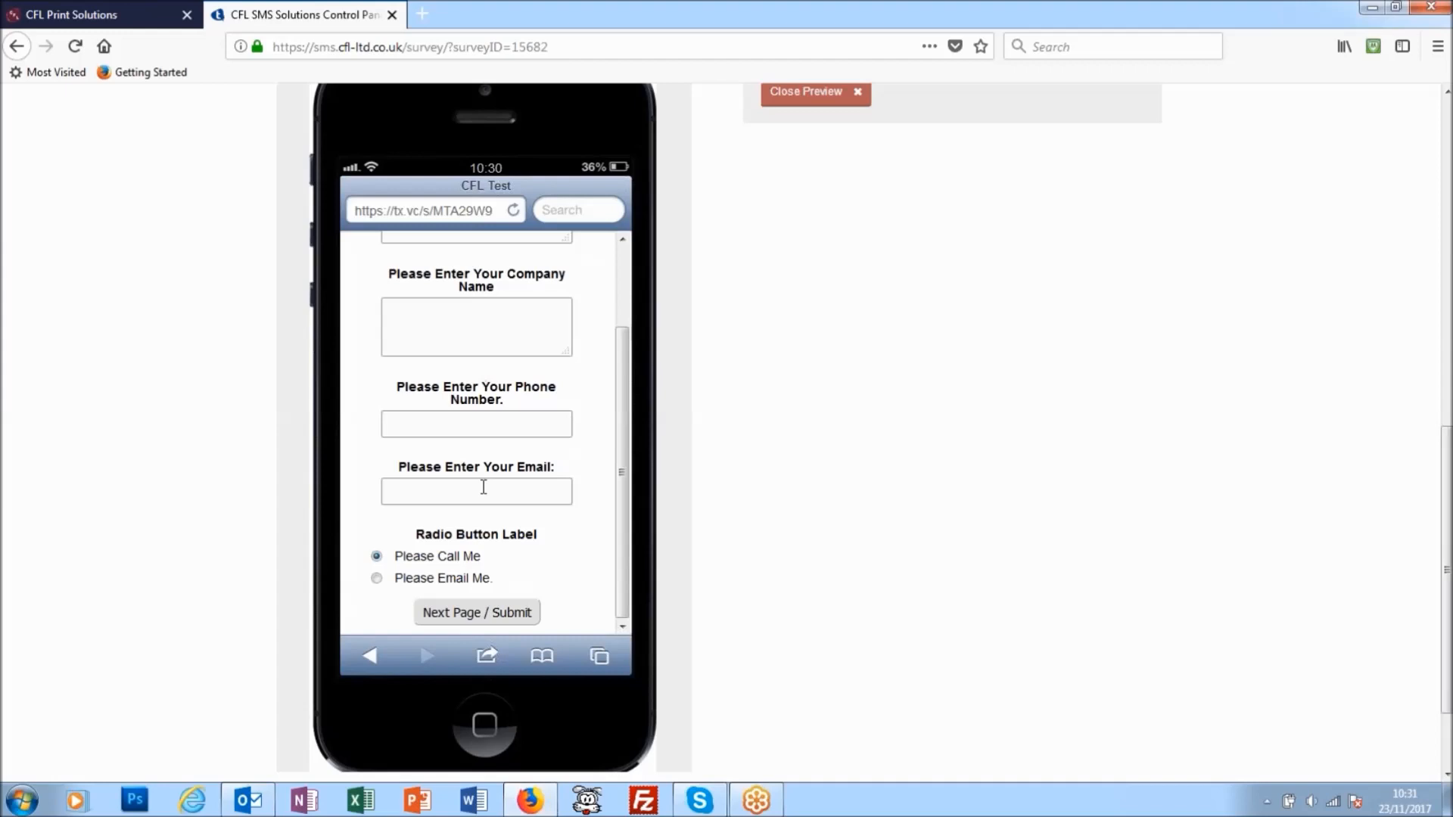
pyautogui.scroll(-2, 483, 487)
pyautogui.scroll(2, 481, 480)
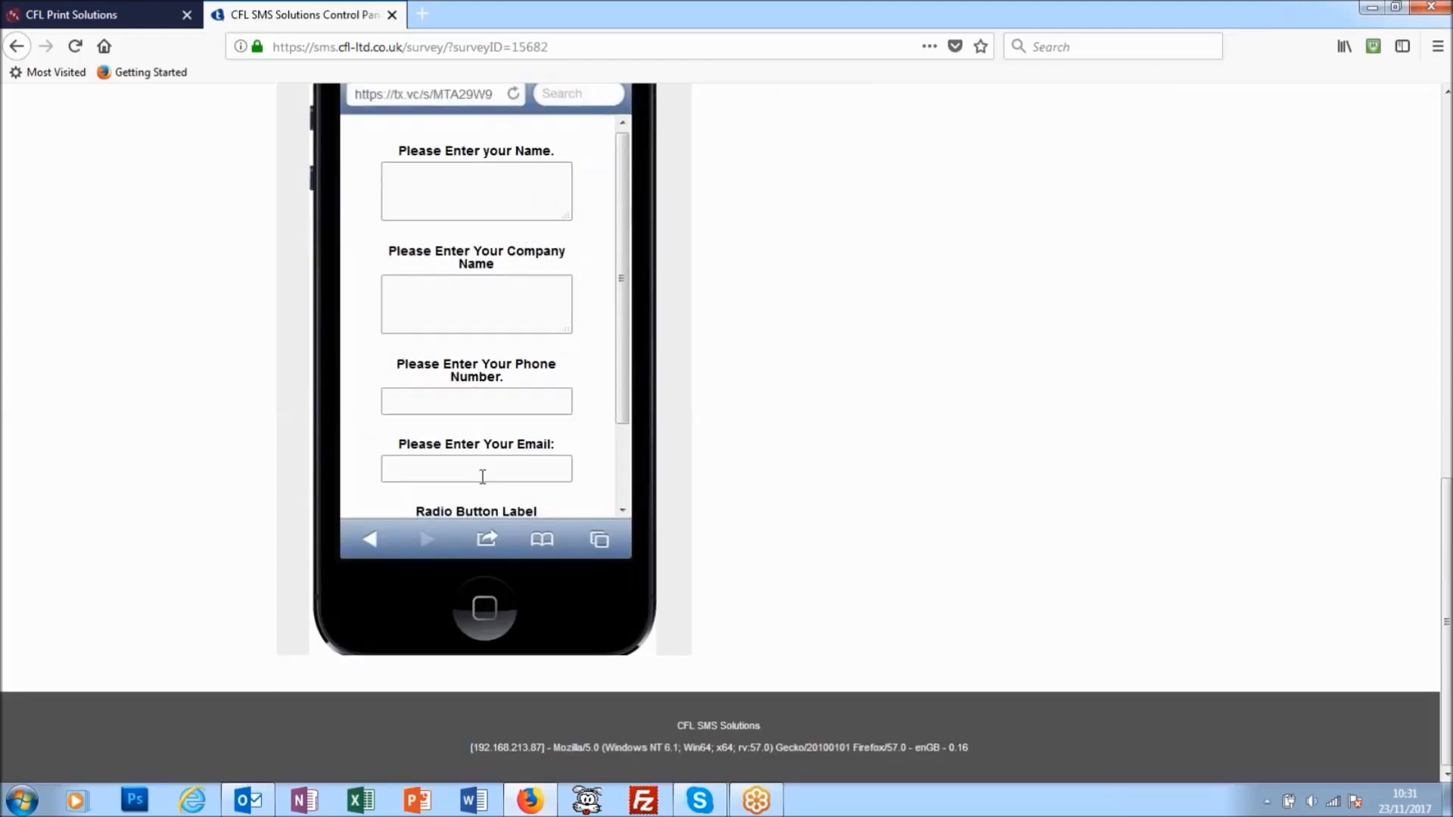
pyautogui.scroll(-2, 482, 476)
pyautogui.scroll(3, 762, 488)
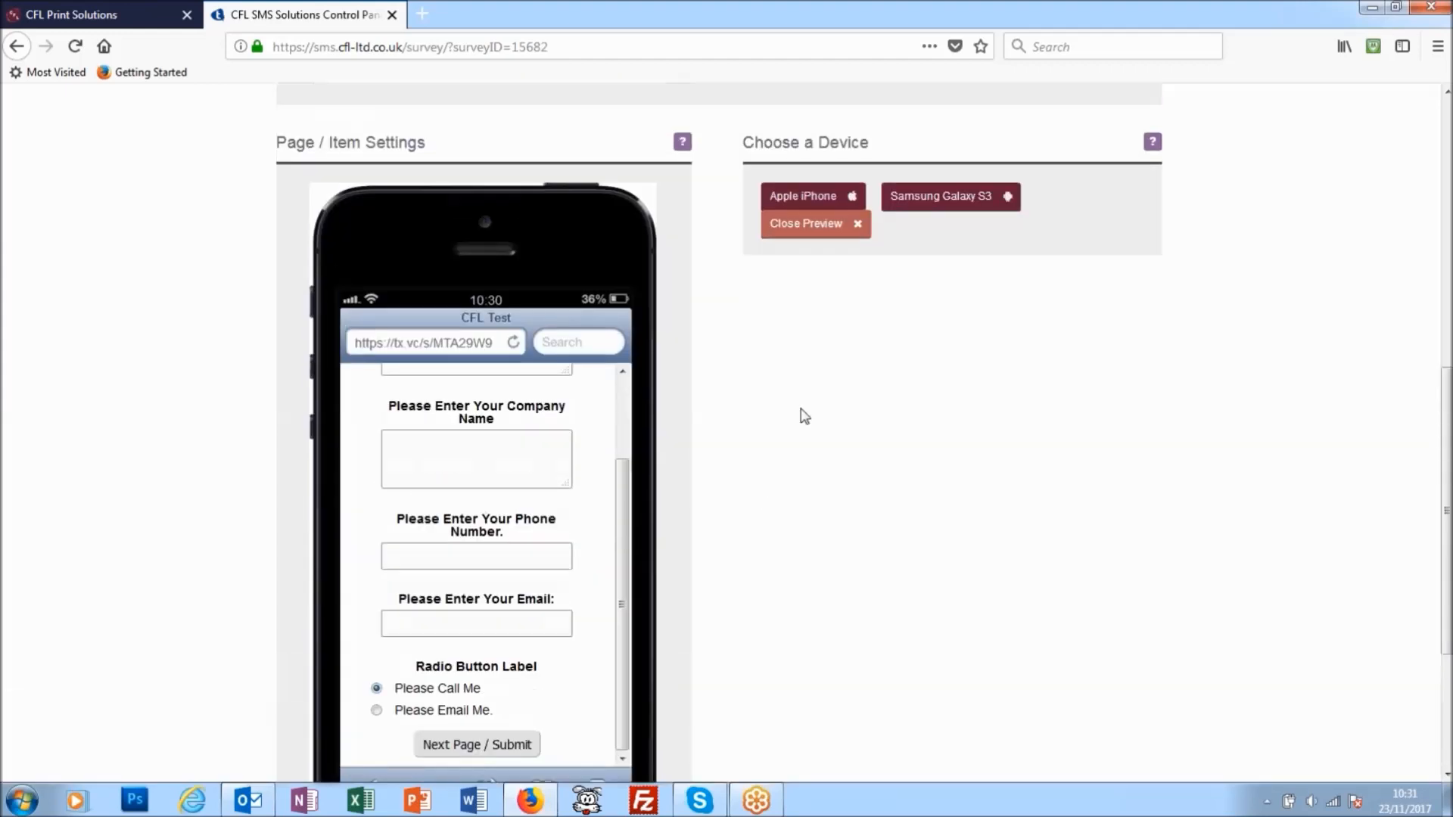
pyautogui.scroll(1, 804, 417)
pyautogui.click(813, 286)
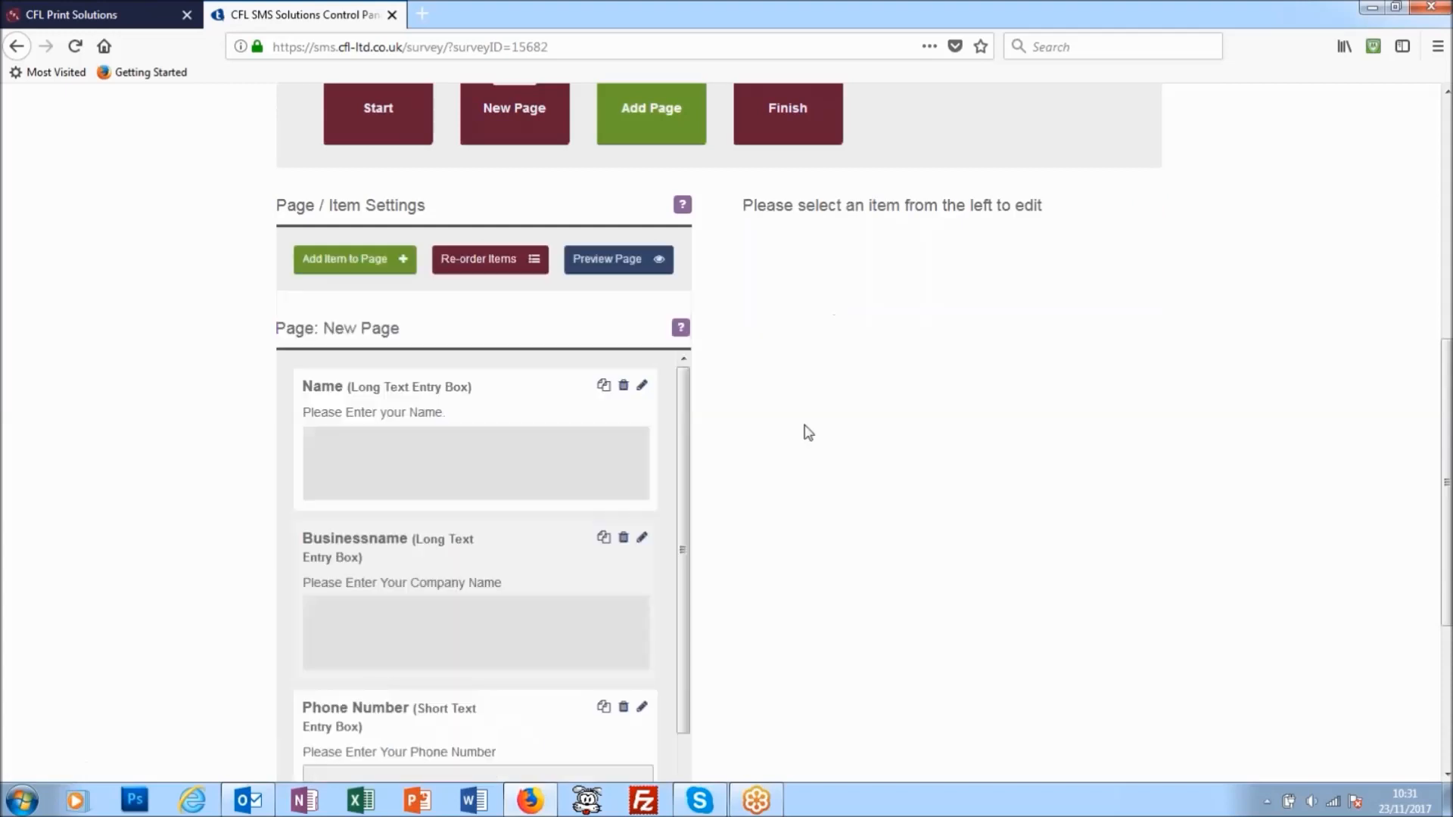
# Turn off the required answer for the Businessname item and save the item.
pyautogui.click(642, 537)
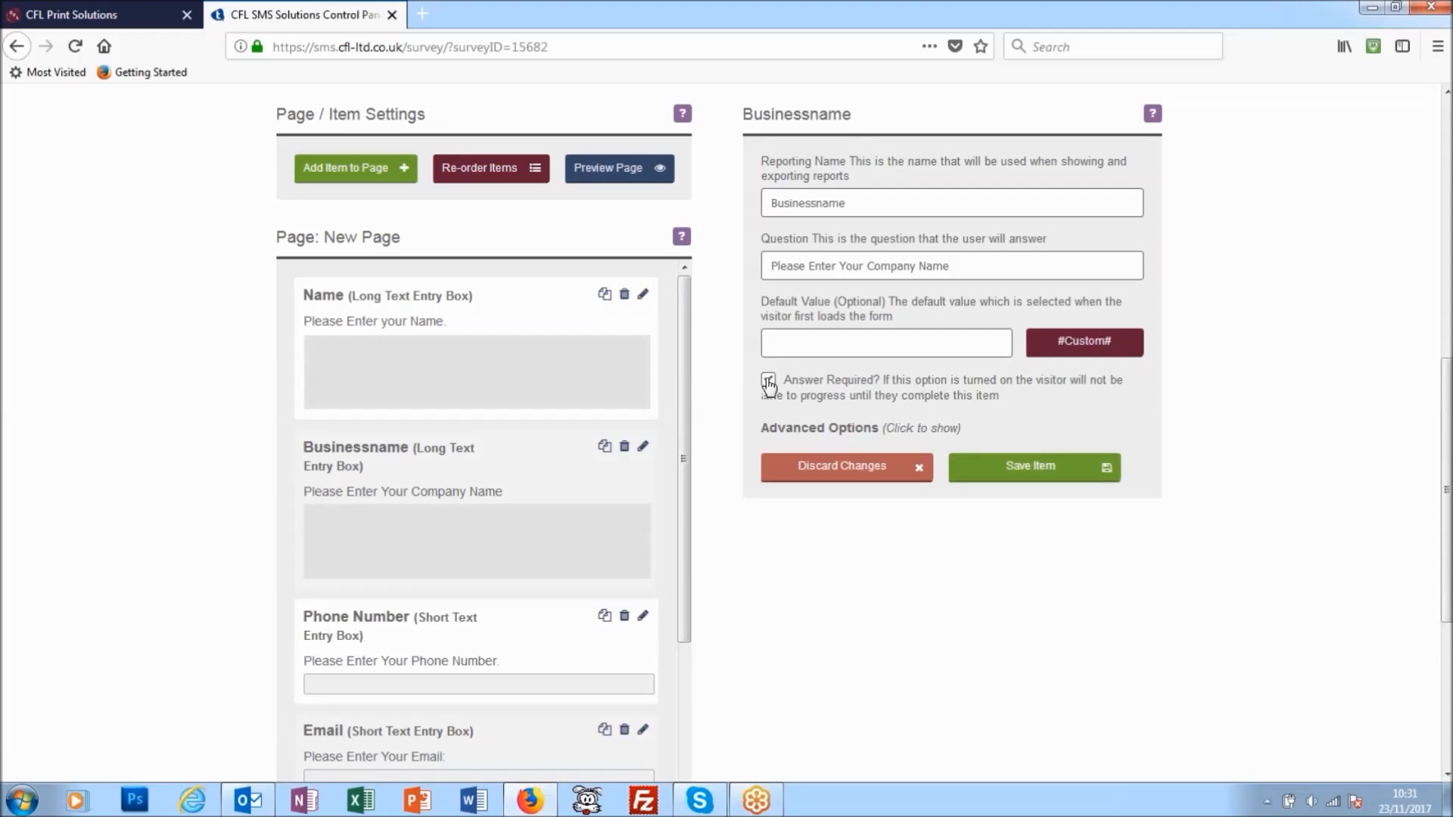
pyautogui.click(769, 382)
pyautogui.click(1048, 468)
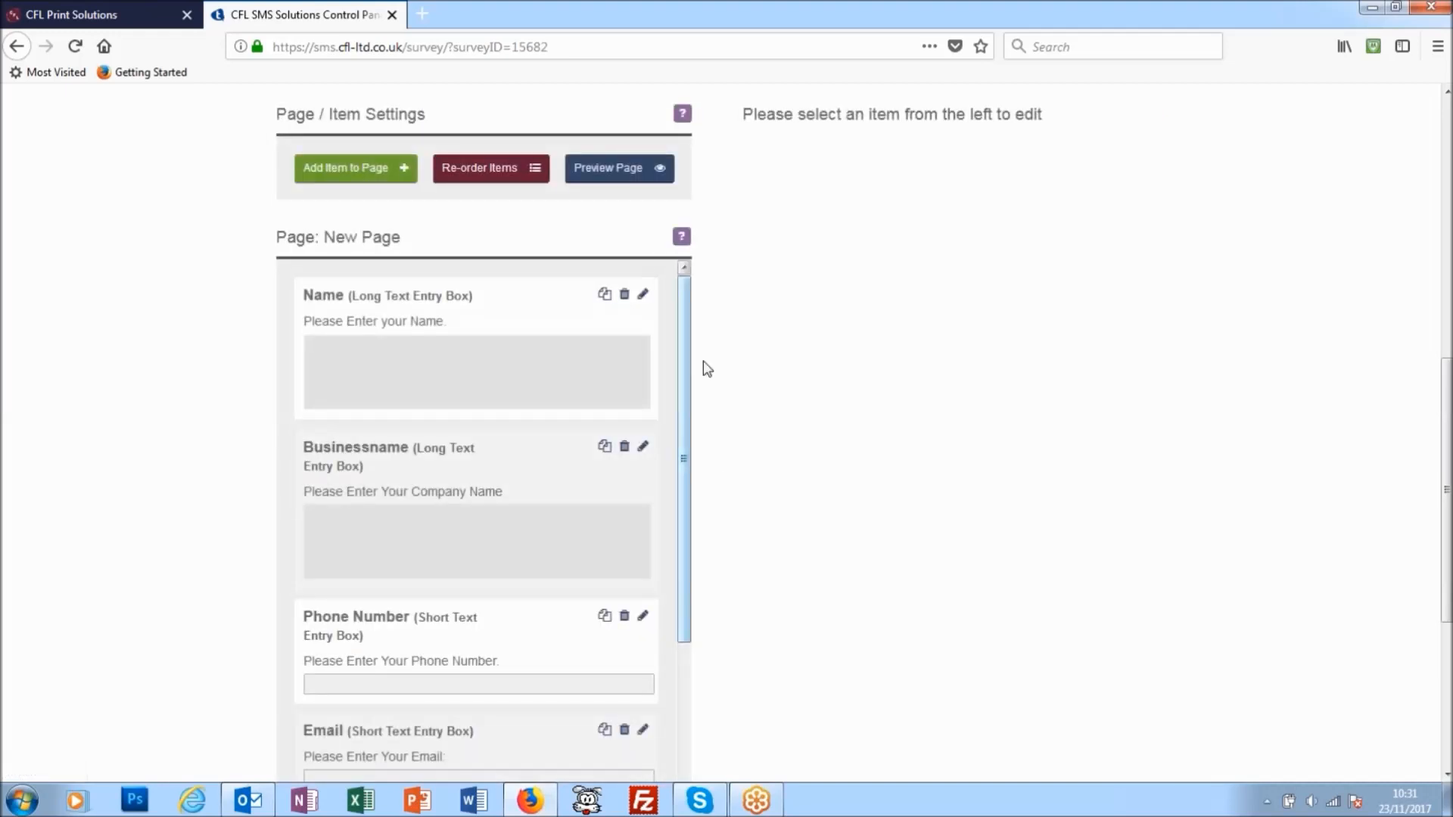
# Open the Start page and preview it on the phone mock-up, examining the logo, heading, intro text and start button.
pyautogui.moveTo(680, 340); pyautogui.dragTo(672, 536)
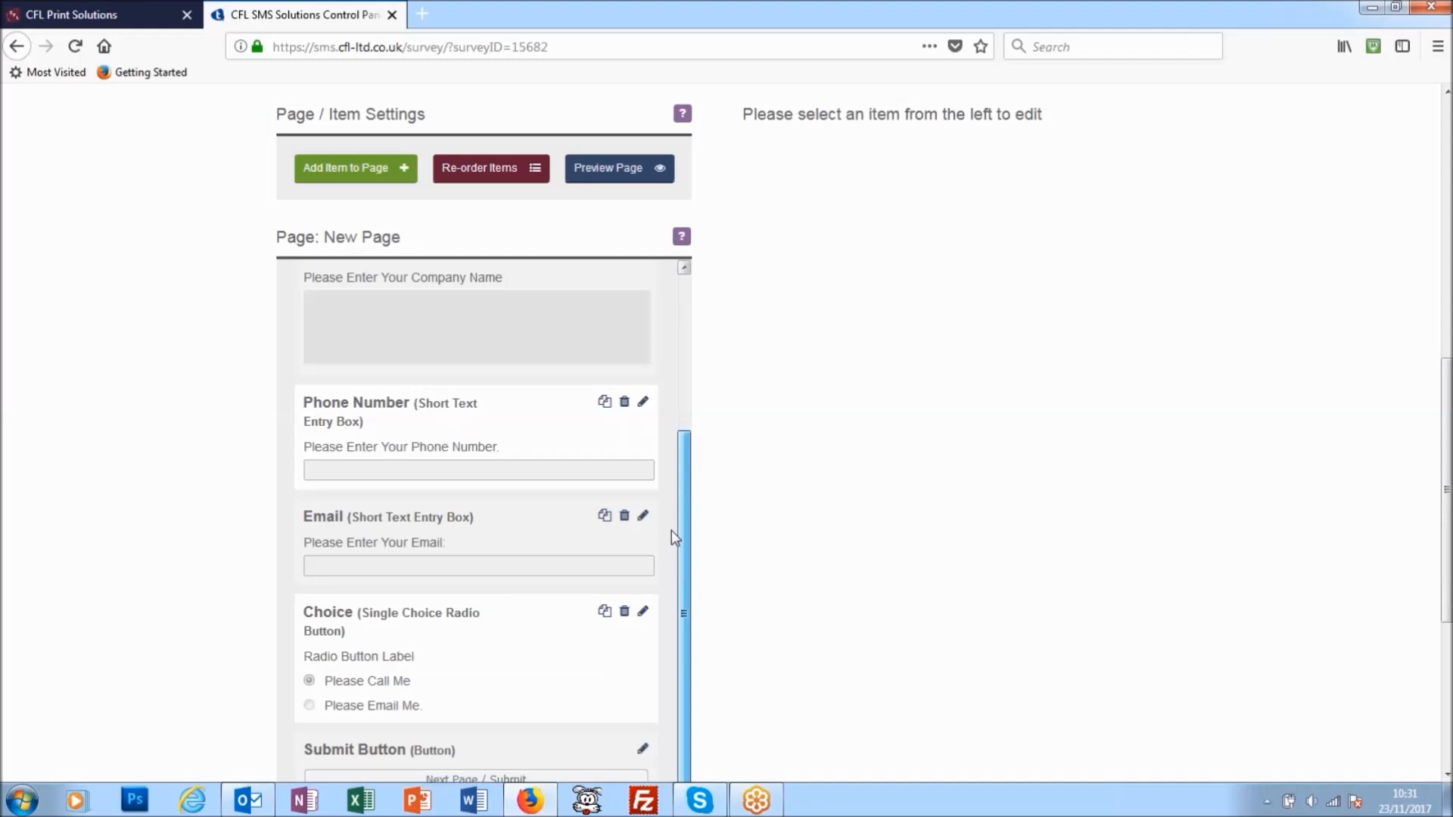
pyautogui.scroll(-4, 625, 538)
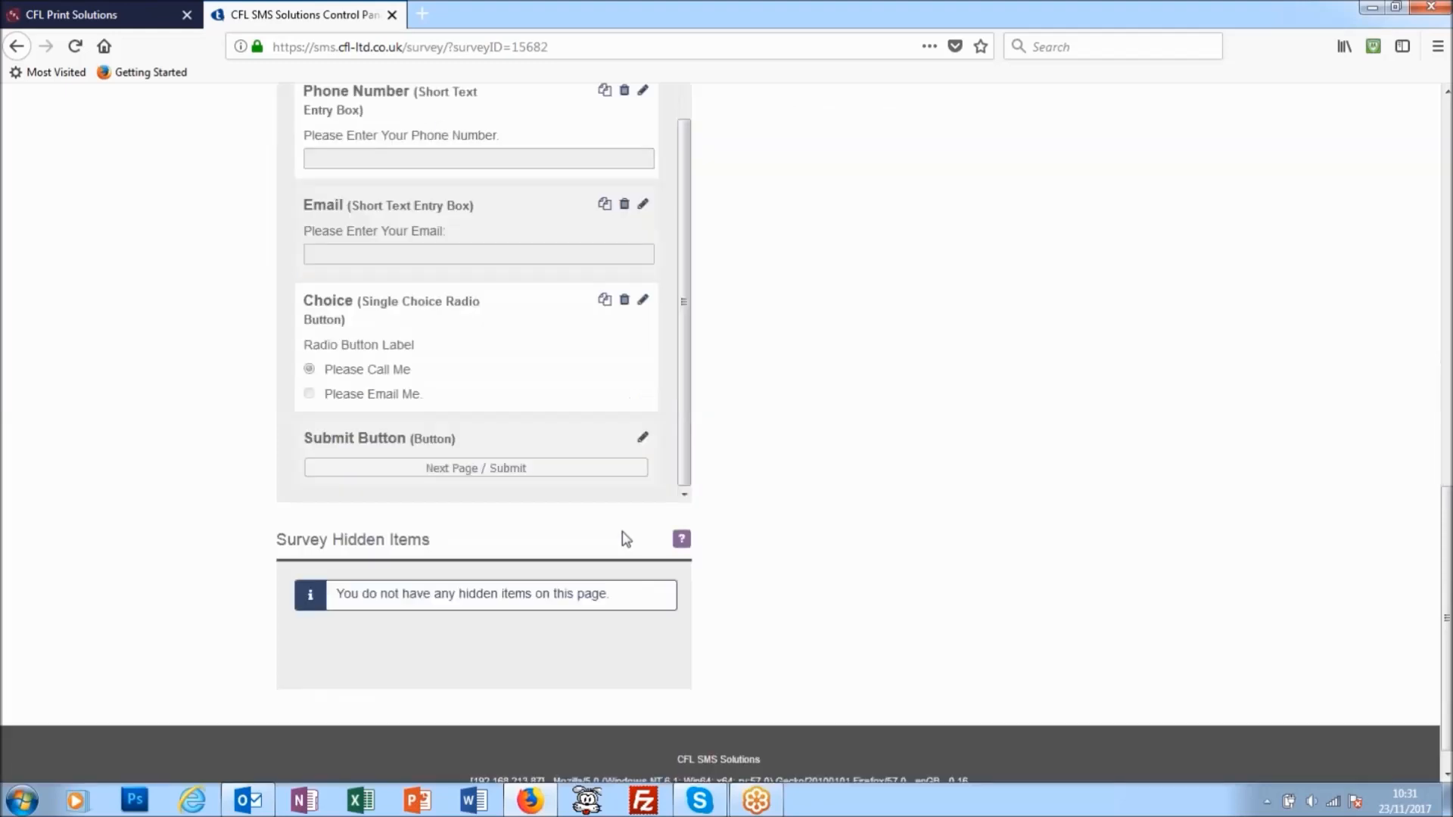
pyautogui.scroll(5, 624, 530)
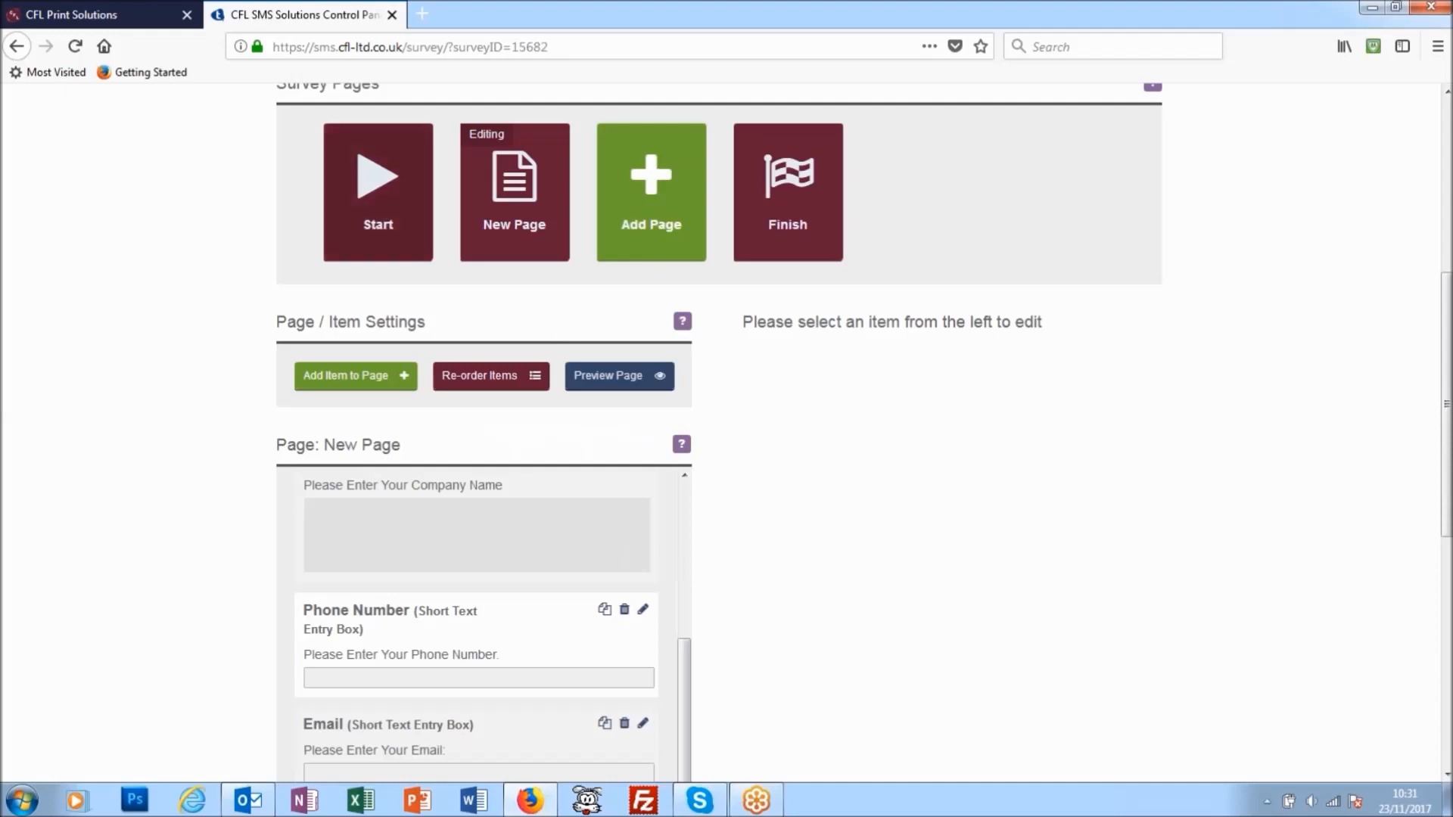
pyautogui.click(378, 193)
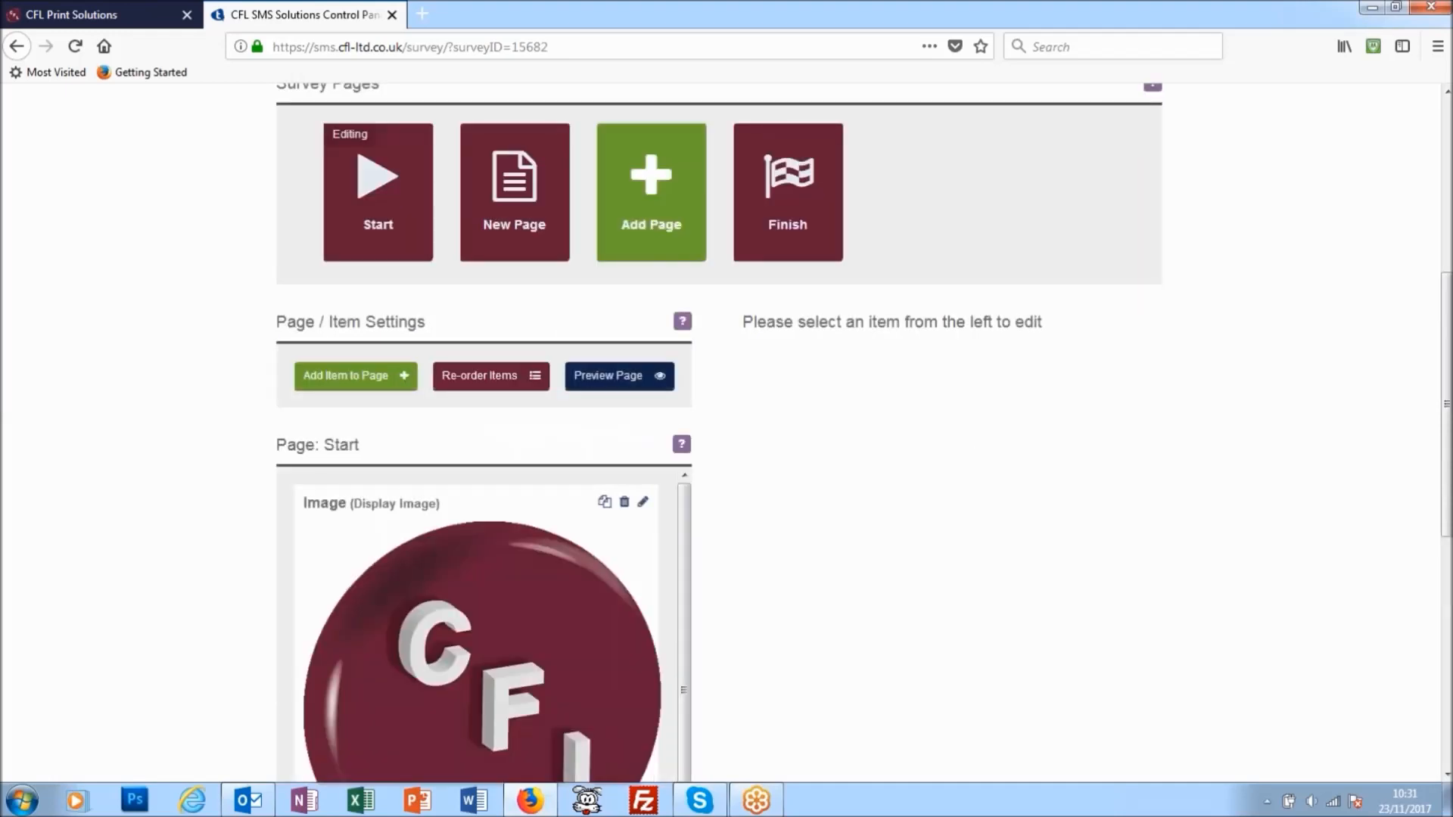
pyautogui.click(619, 376)
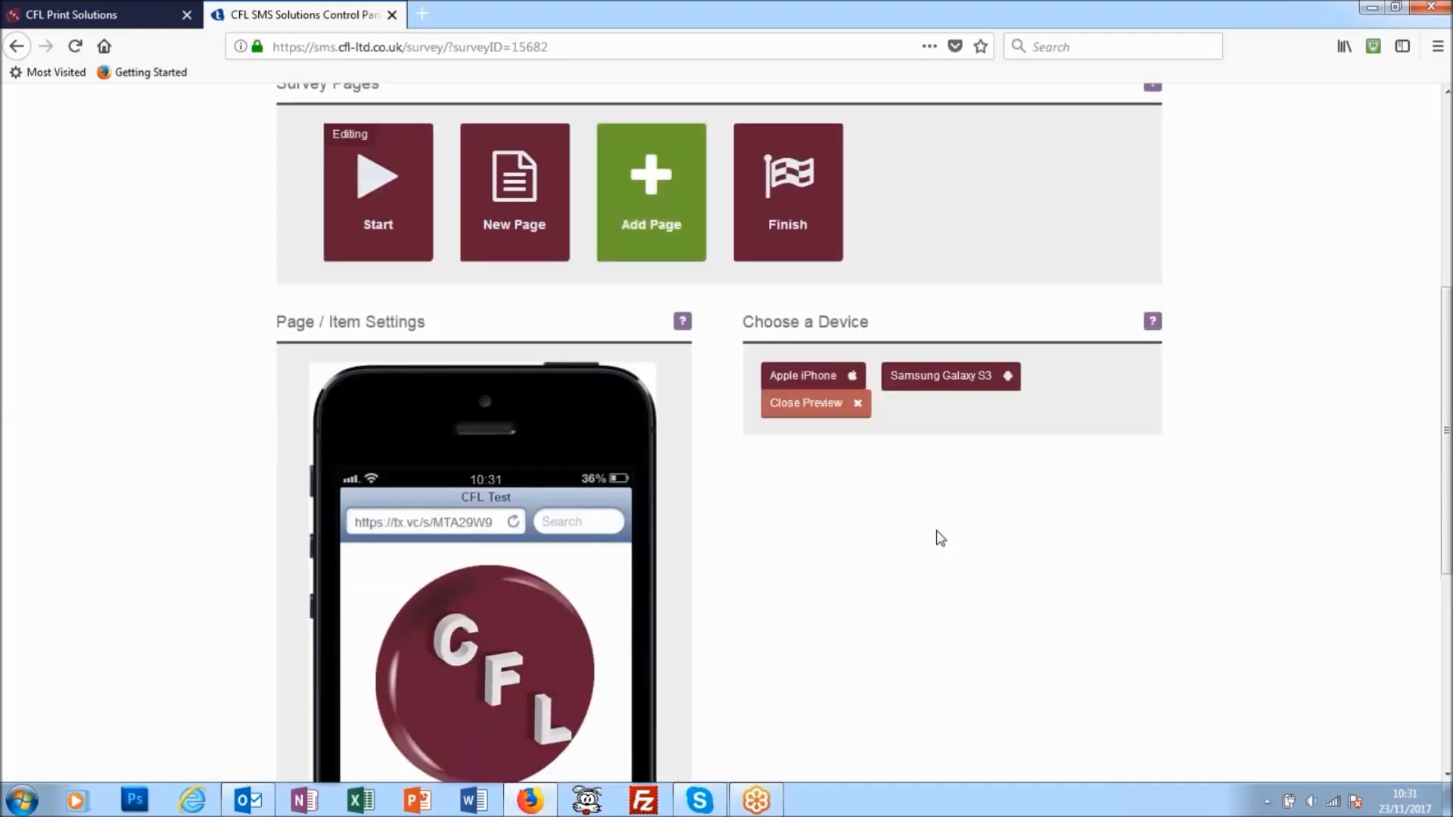
pyautogui.scroll(-5, 941, 538)
pyautogui.scroll(4, 938, 532)
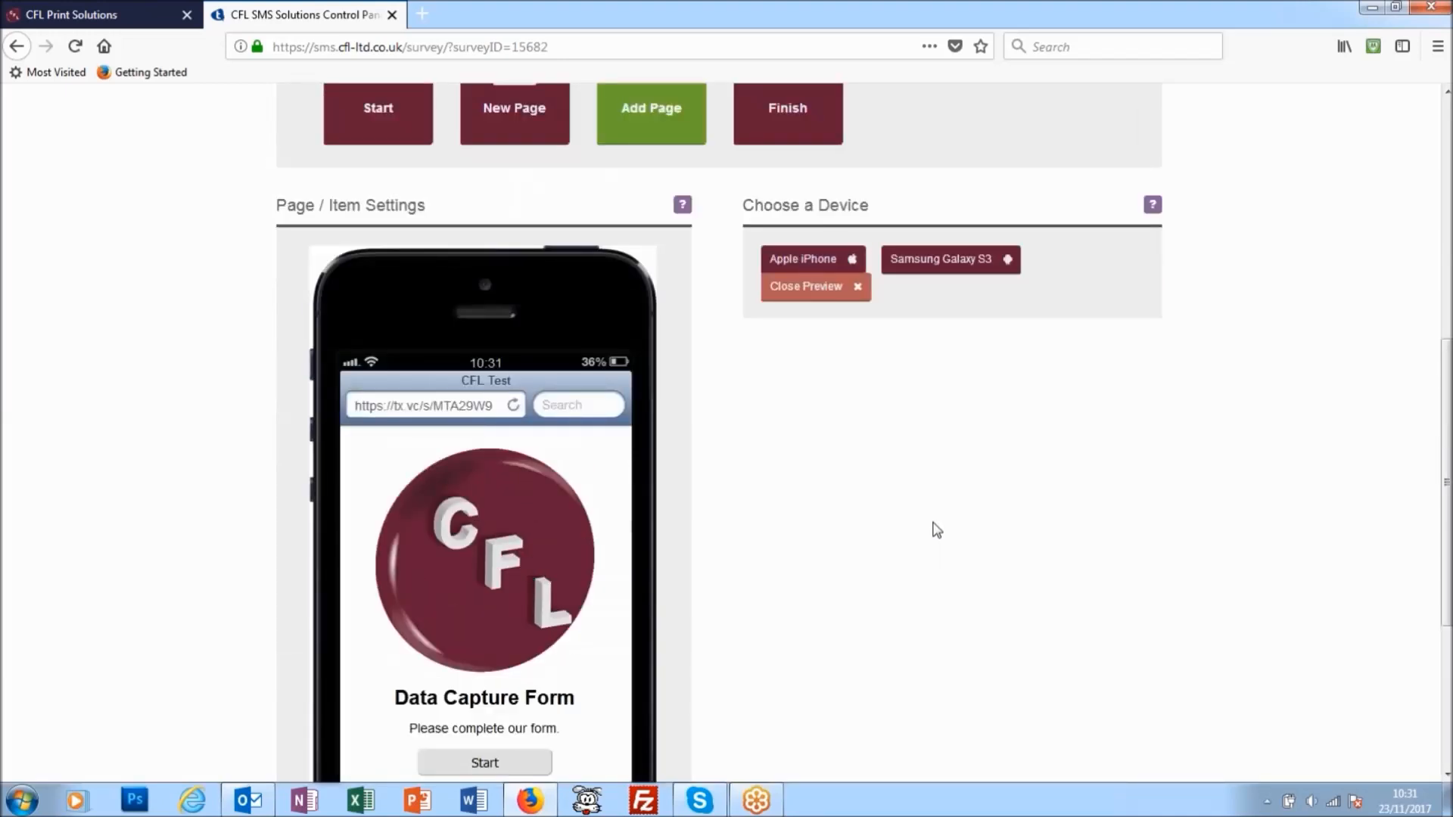
pyautogui.scroll(1, 934, 529)
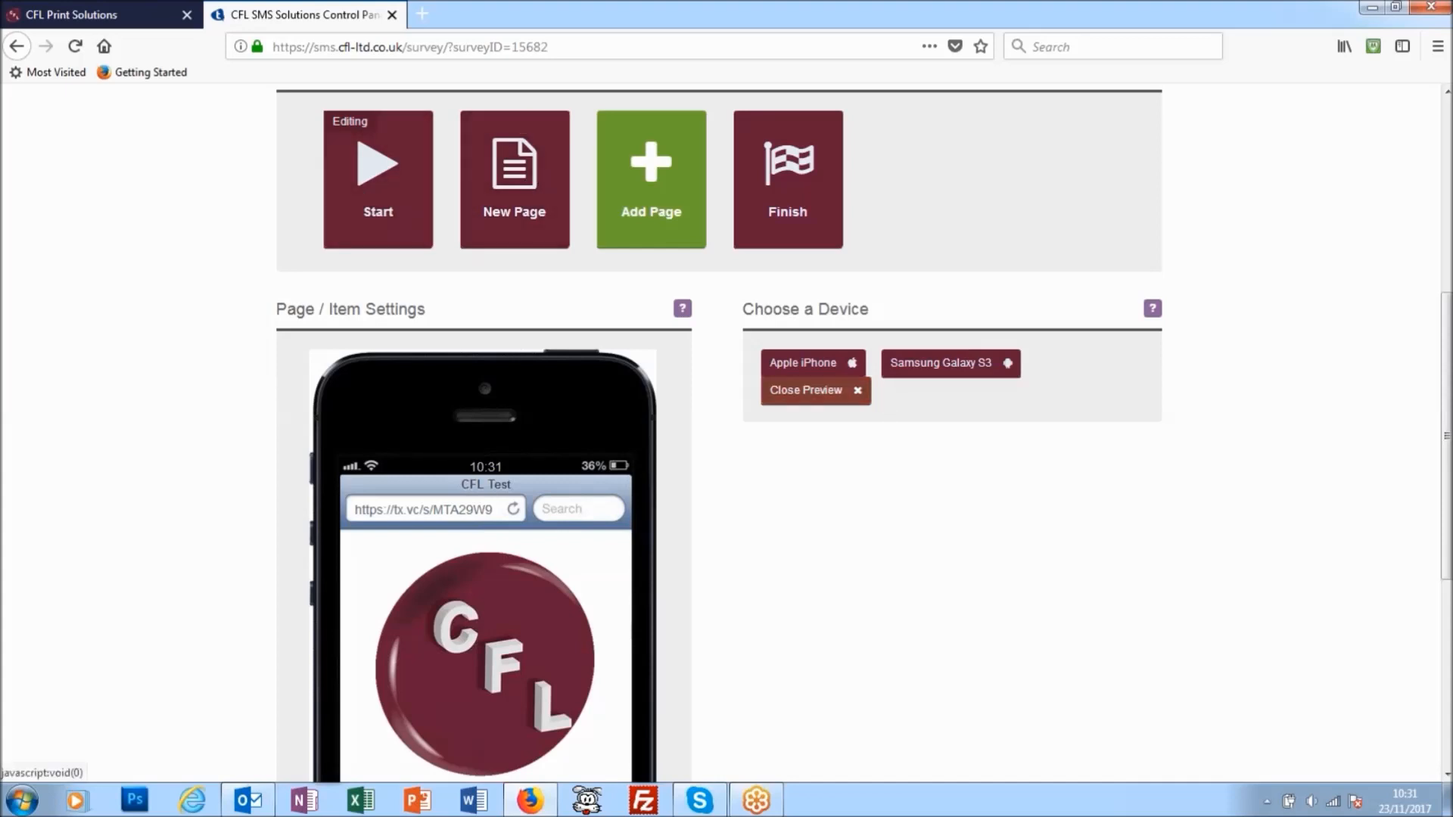
# Close the Start page preview and open New Page to look over its items.
pyautogui.click(808, 390)
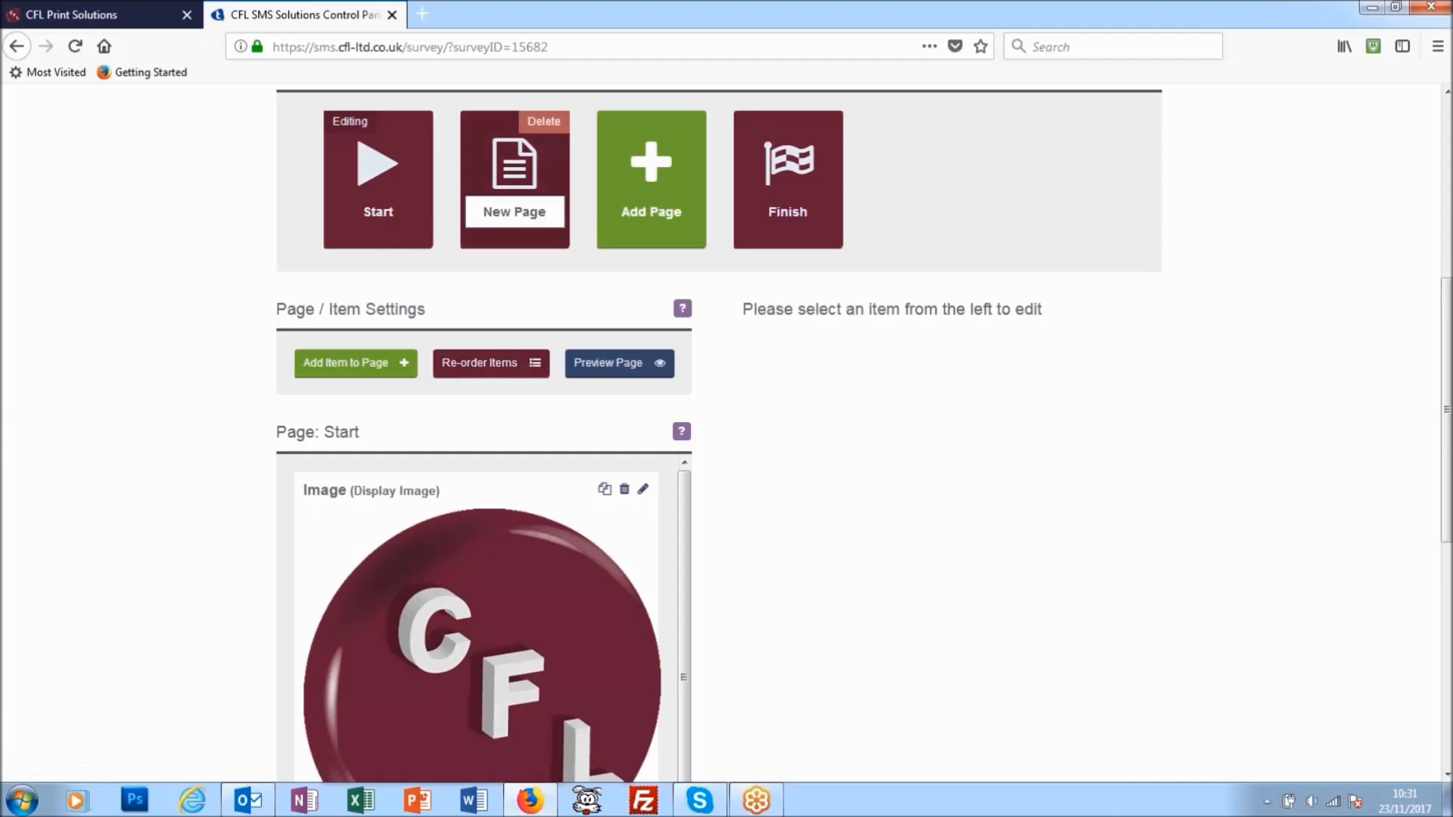
pyautogui.click(519, 203)
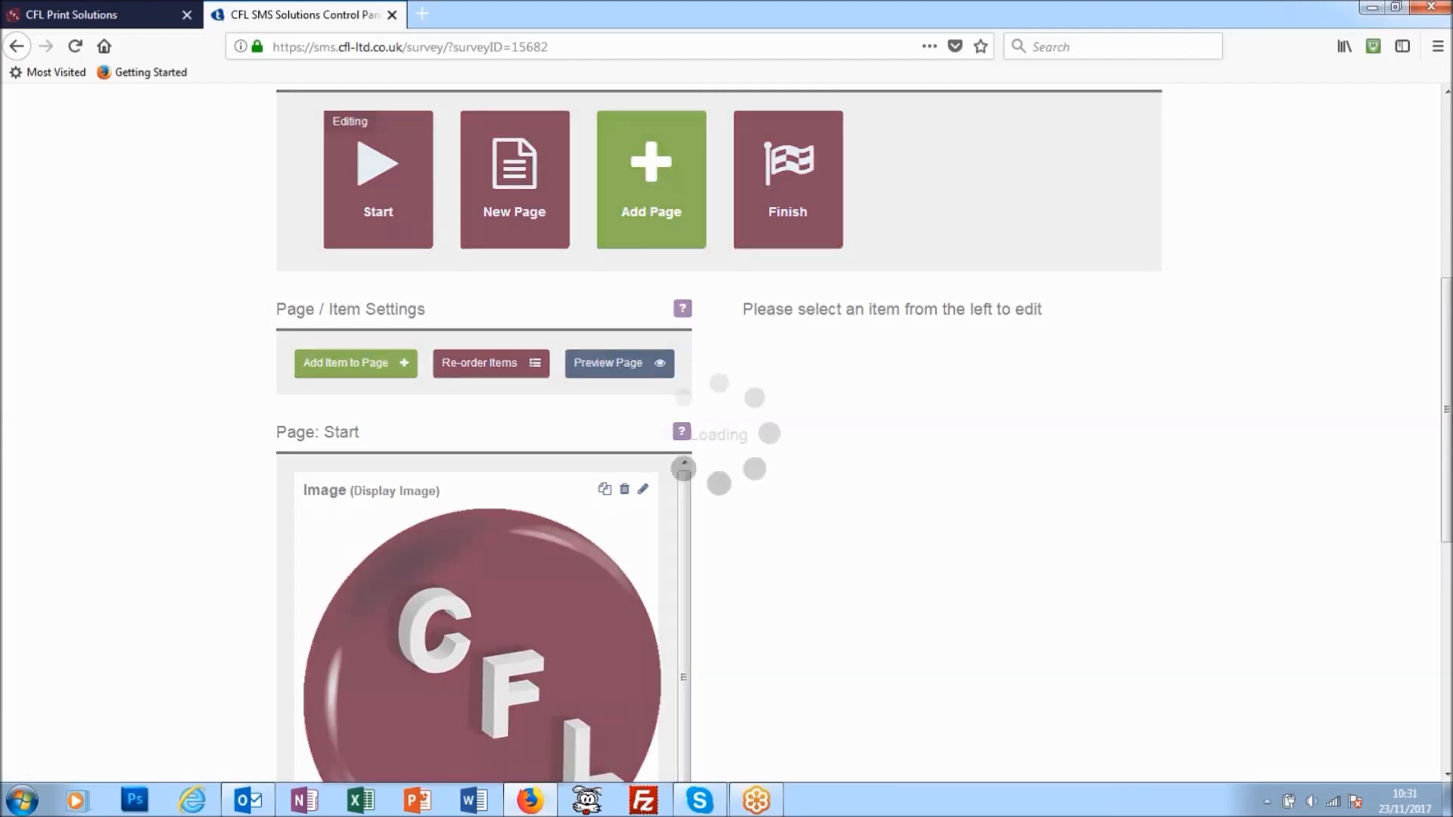
pyautogui.scroll(-3, 520, 379)
pyautogui.scroll(-4, 950, 350)
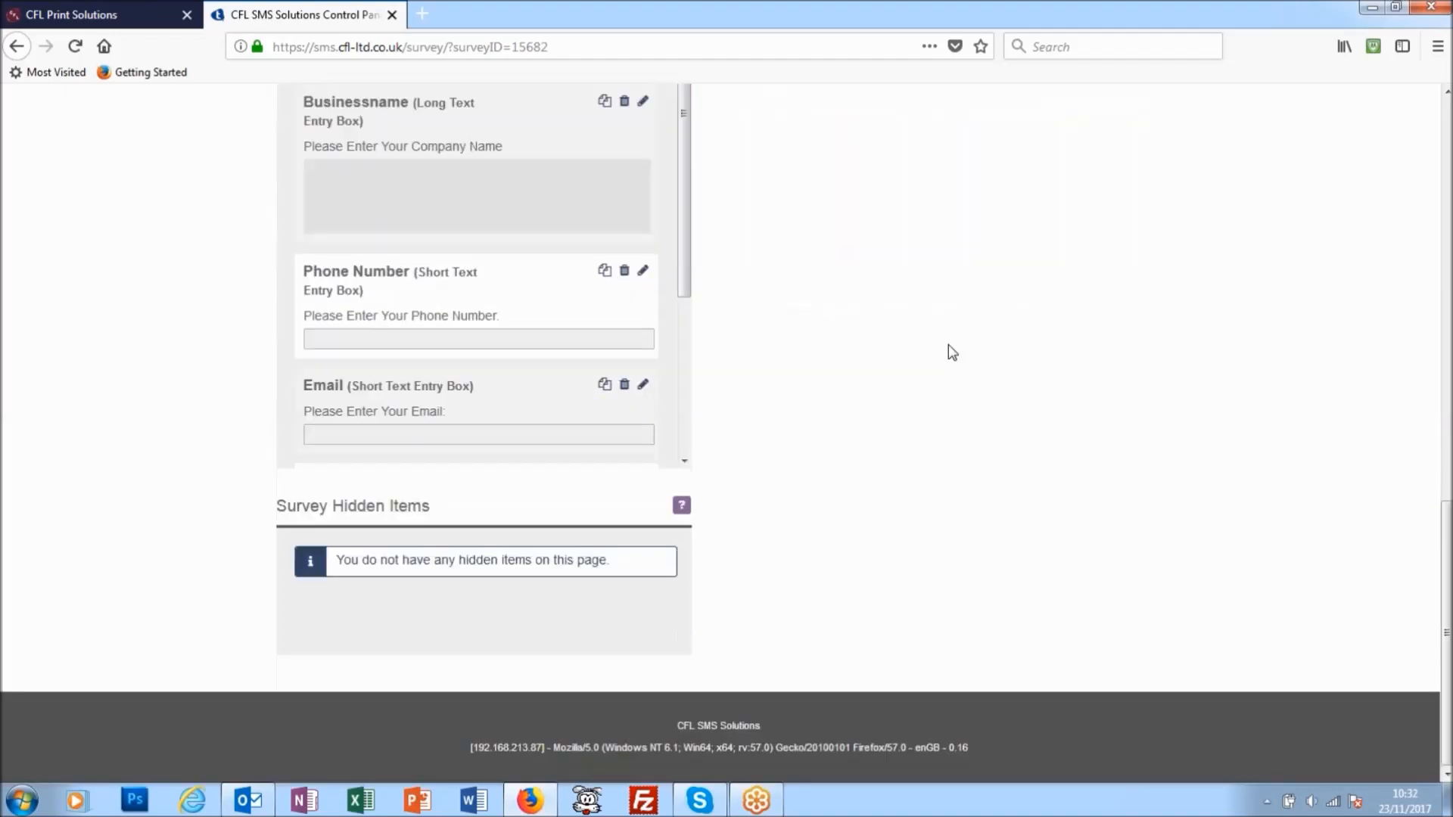
pyautogui.scroll(6, 947, 350)
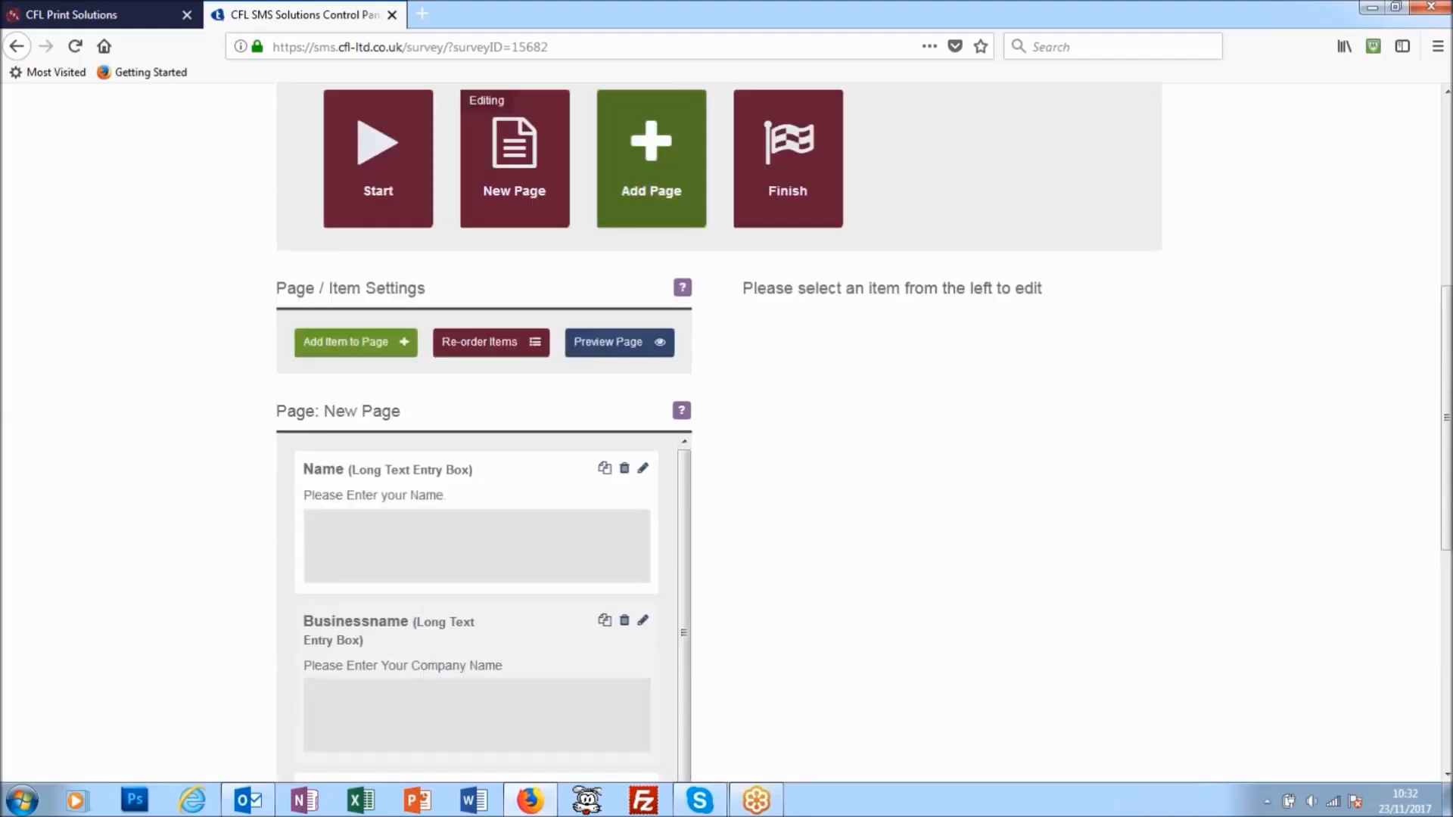
# Preview New Page on the phone mock-up, examine the entry fields, contact choices and submit button, and close the preview.
pyautogui.click(619, 343)
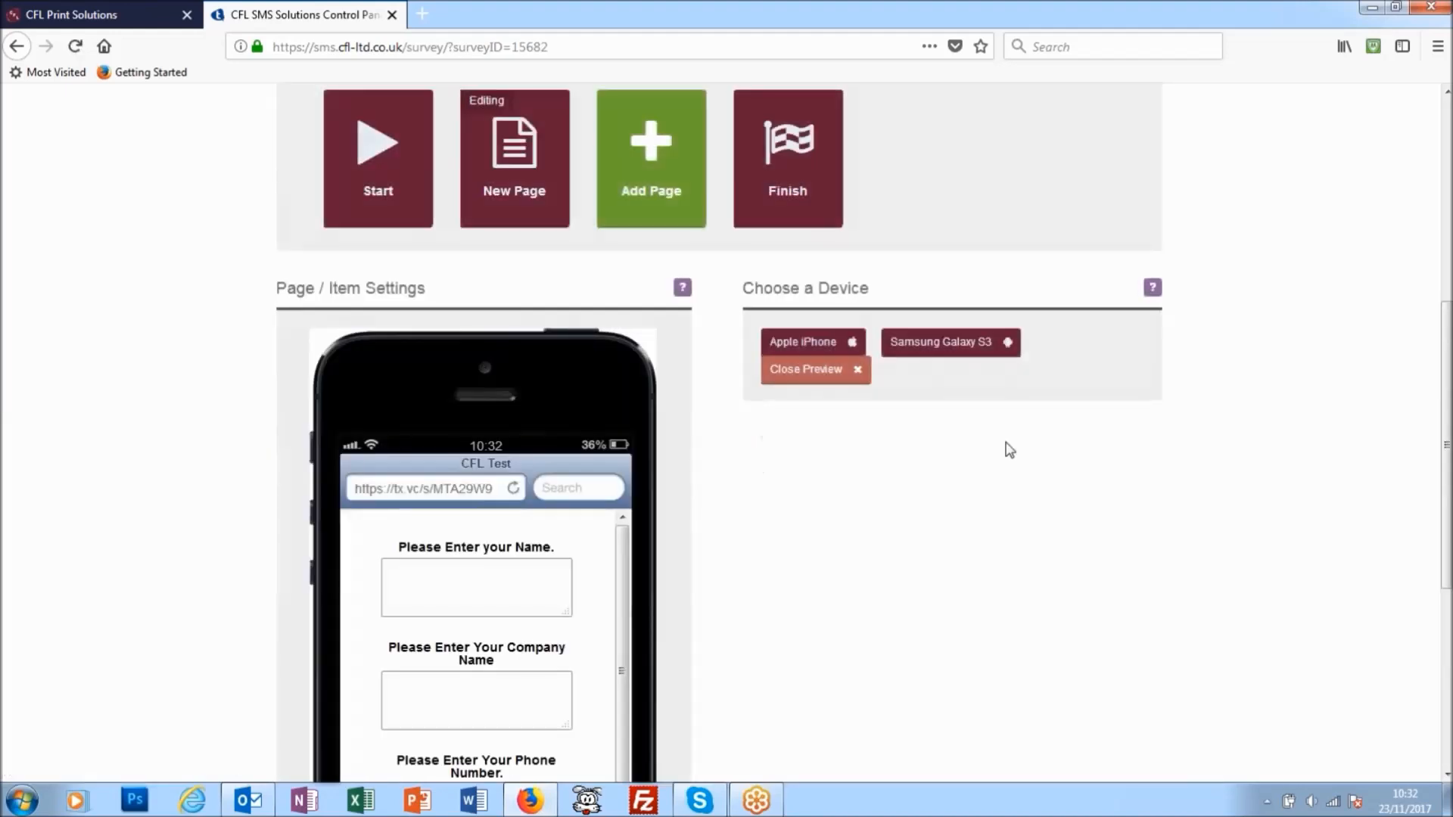
pyautogui.scroll(-3, 1005, 446)
pyautogui.scroll(-3, 908, 416)
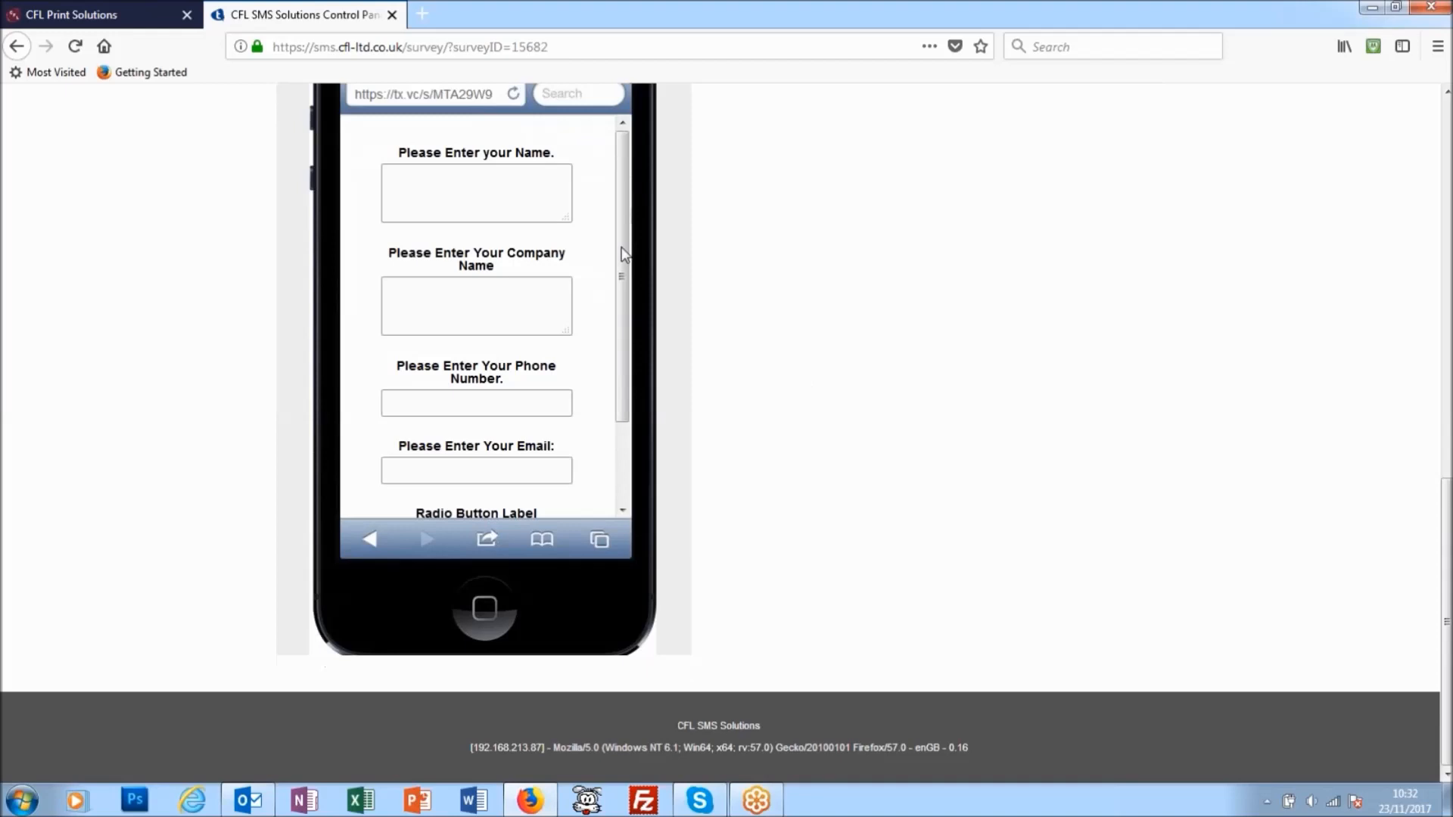
pyautogui.moveTo(623, 282); pyautogui.dragTo(625, 392)
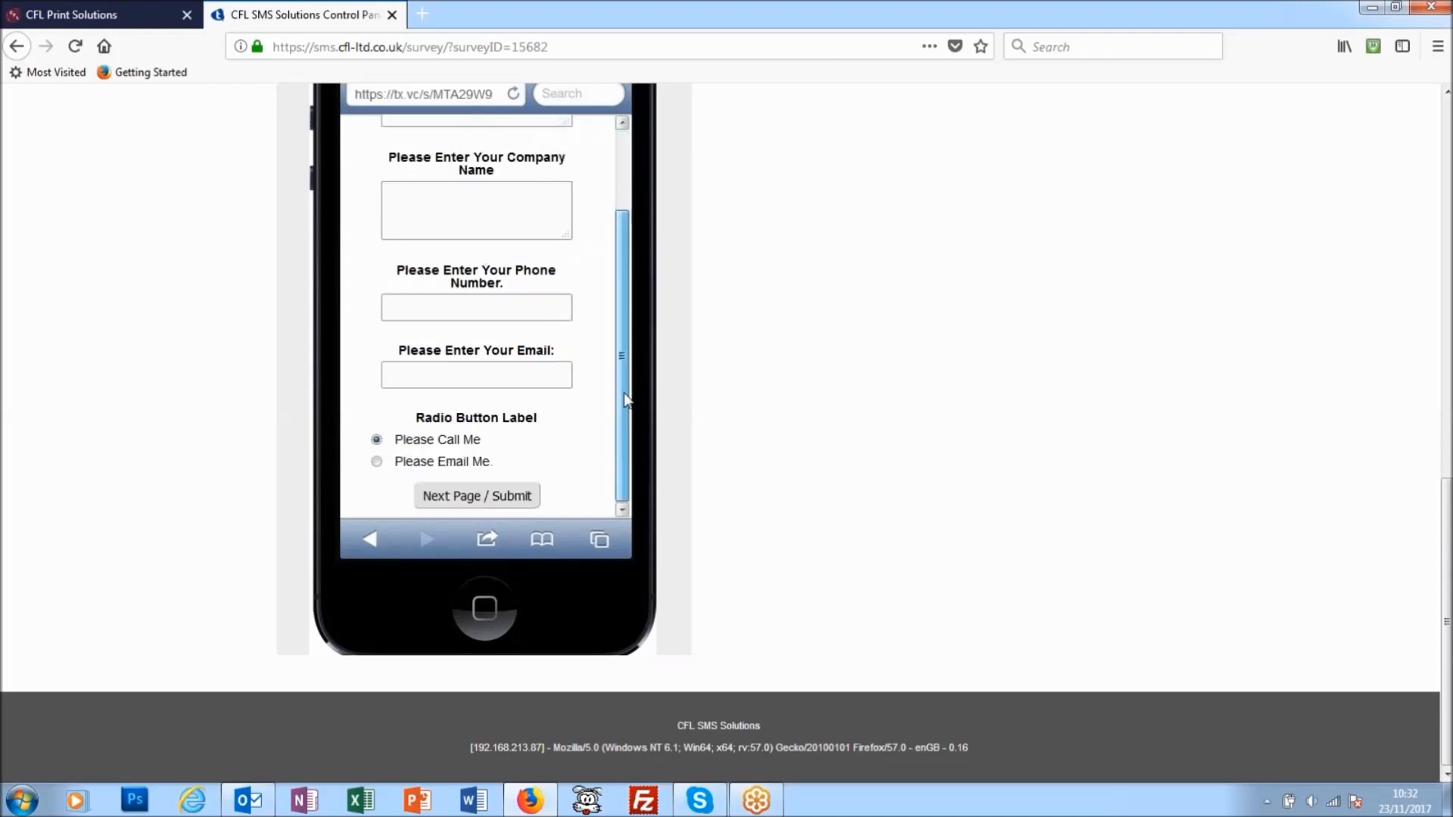
pyautogui.scroll(3, 628, 227)
pyautogui.scroll(1, 796, 313)
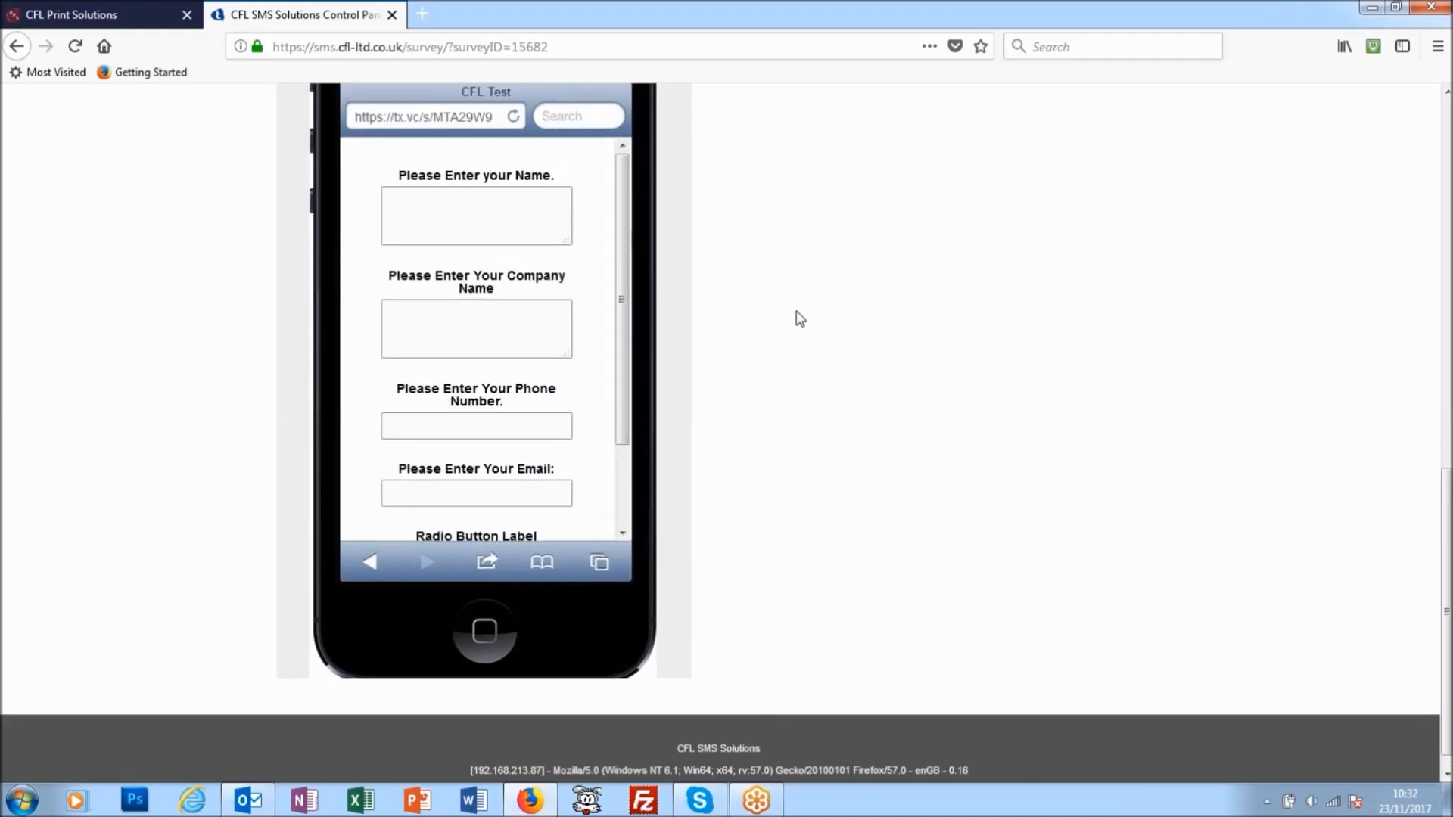
pyautogui.scroll(3, 800, 318)
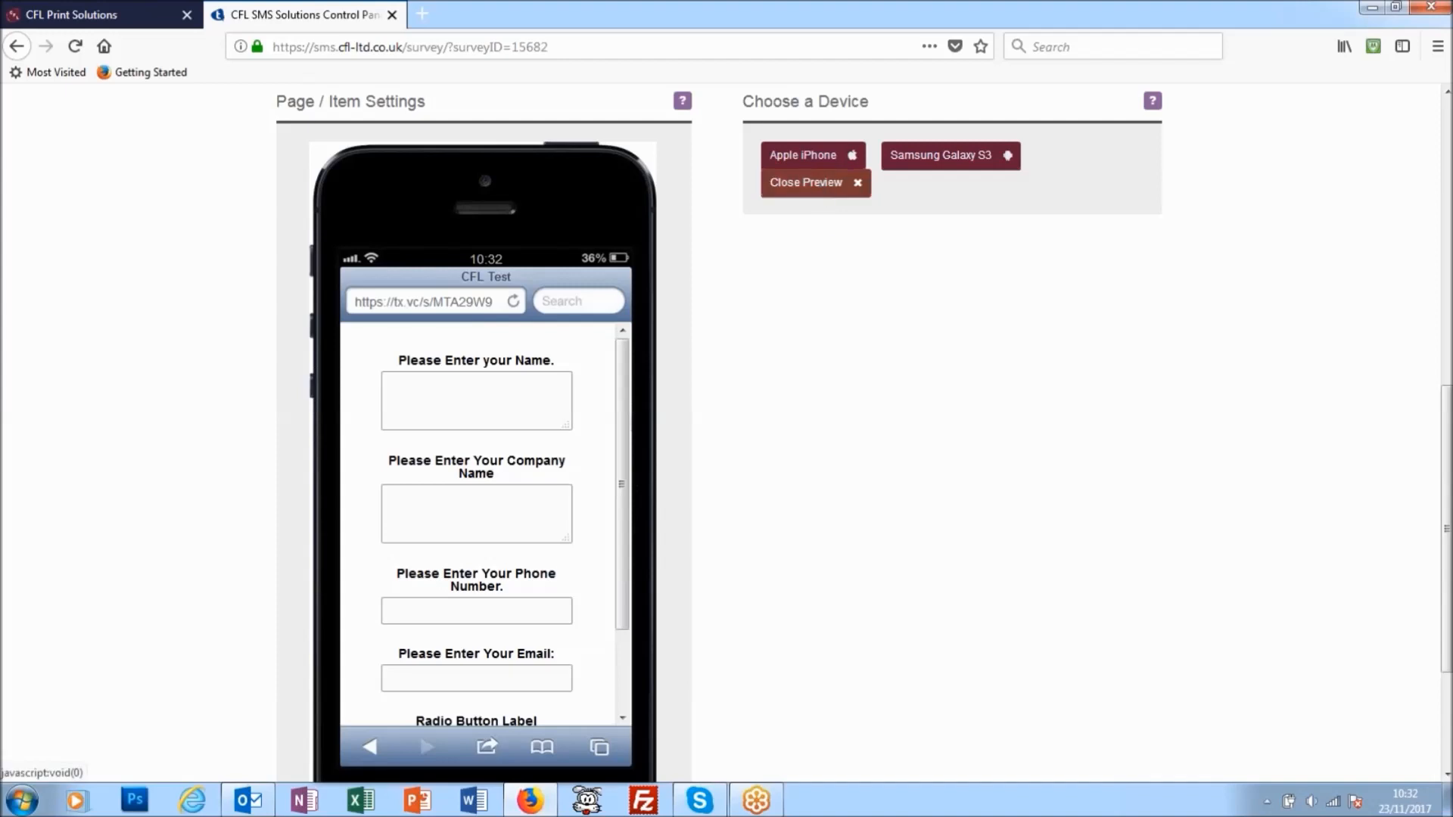
pyautogui.click(806, 183)
pyautogui.scroll(4, 878, 482)
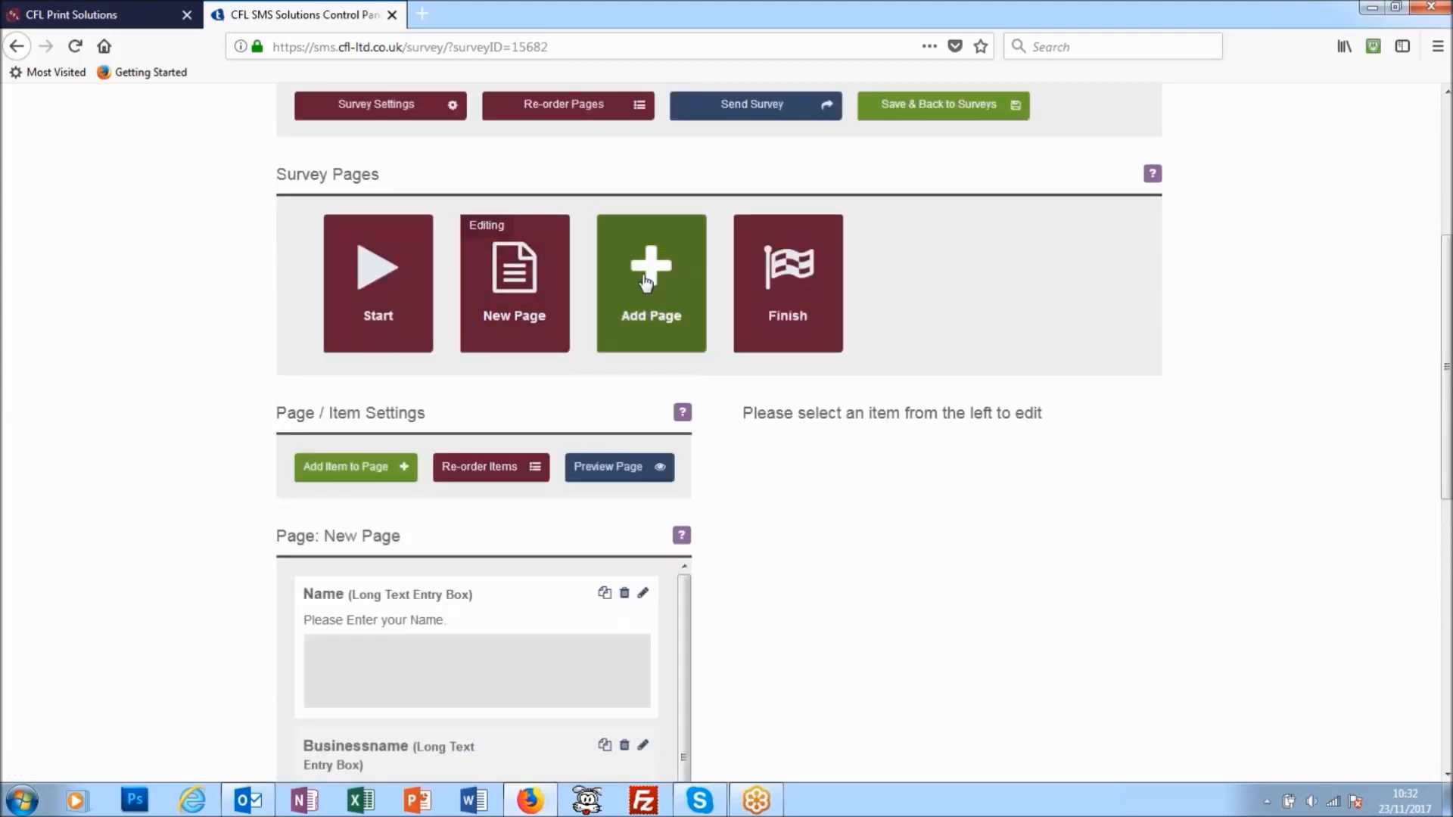
# Open the Finish page, preview its title and completion message on the phone mock-up, and close the preview.
pyautogui.click(773, 288)
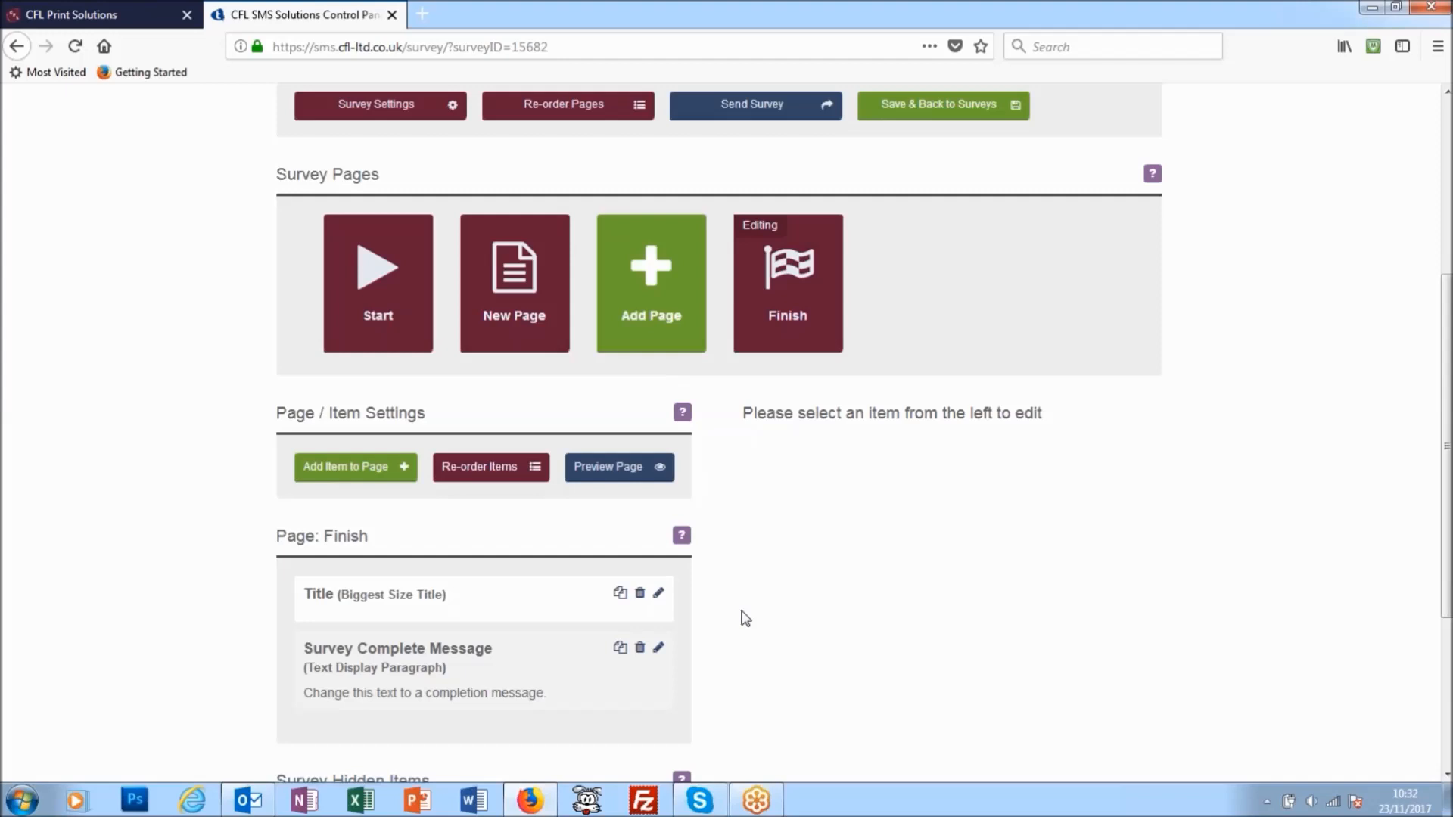
pyautogui.scroll(-1, 754, 592)
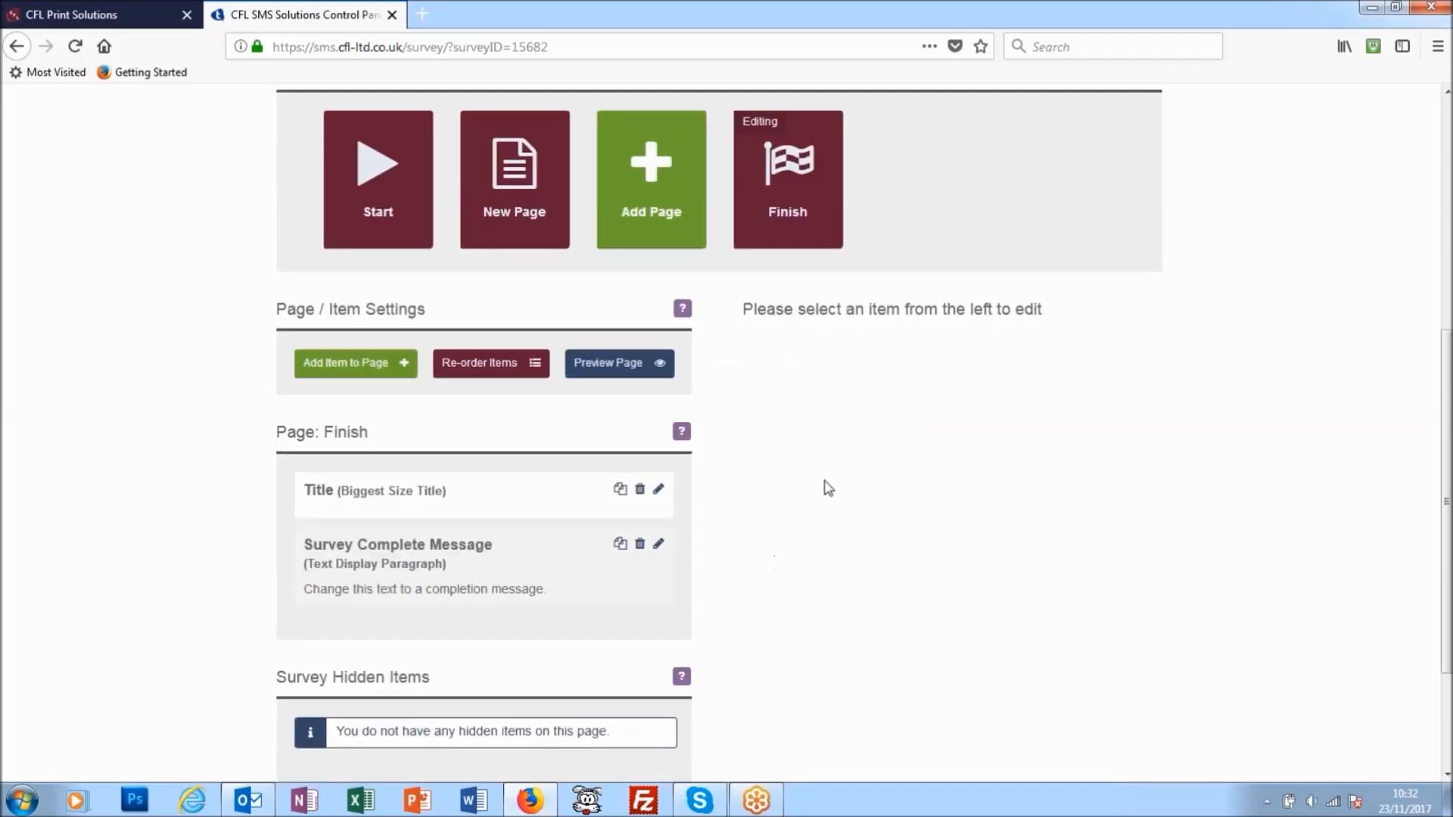
pyautogui.scroll(-2, 802, 500)
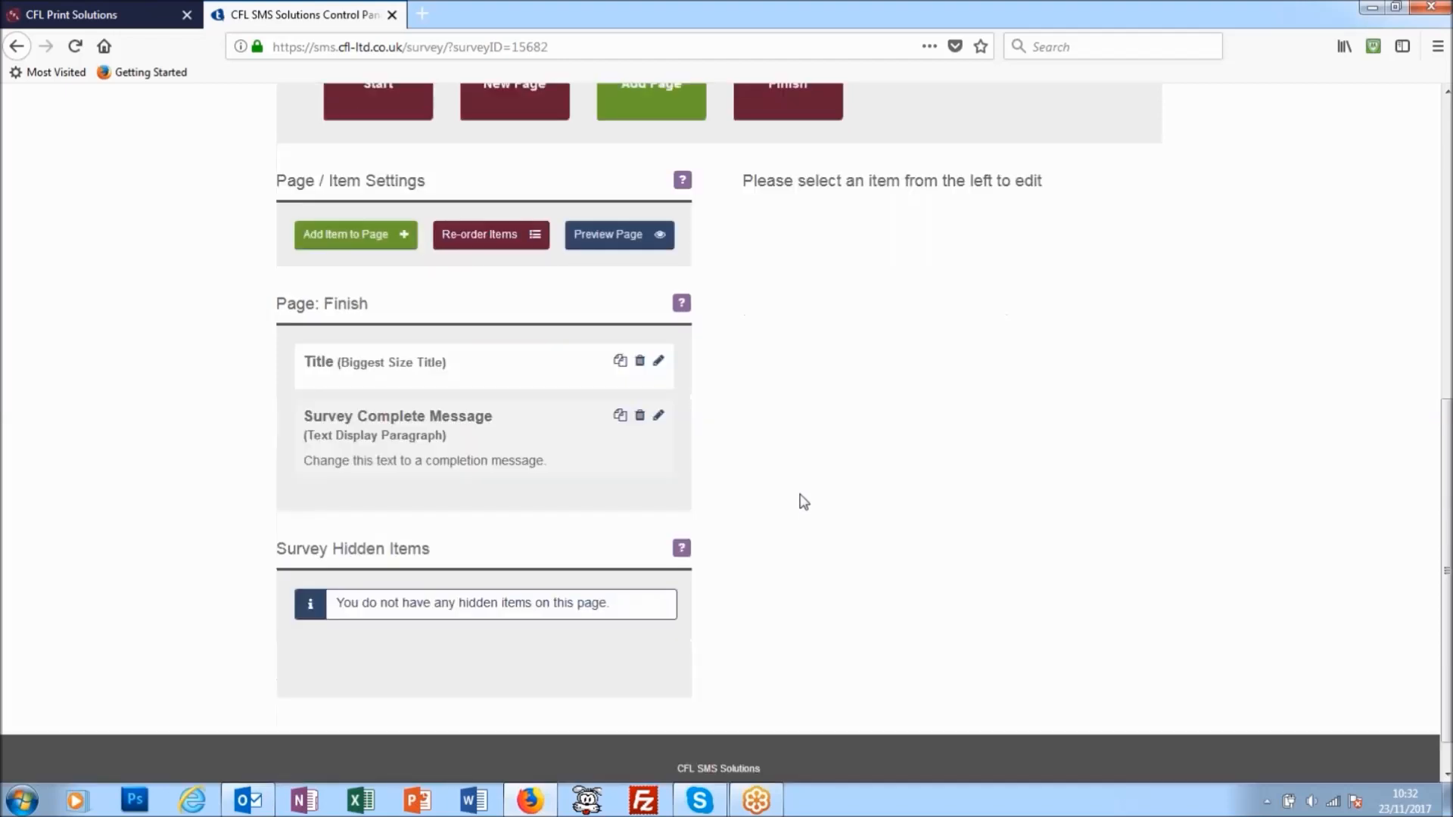
pyautogui.scroll(3, 801, 496)
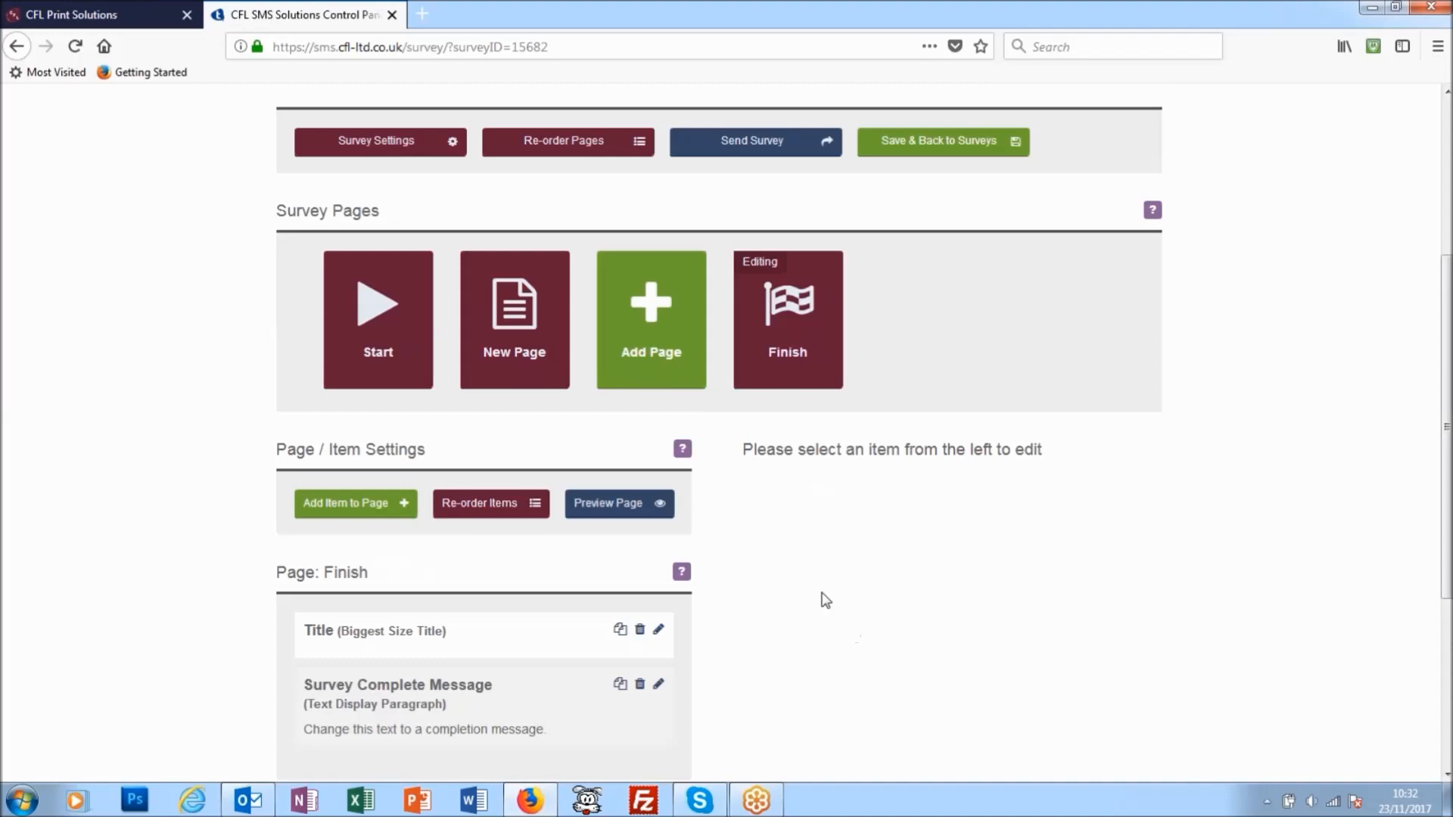
pyautogui.click(638, 504)
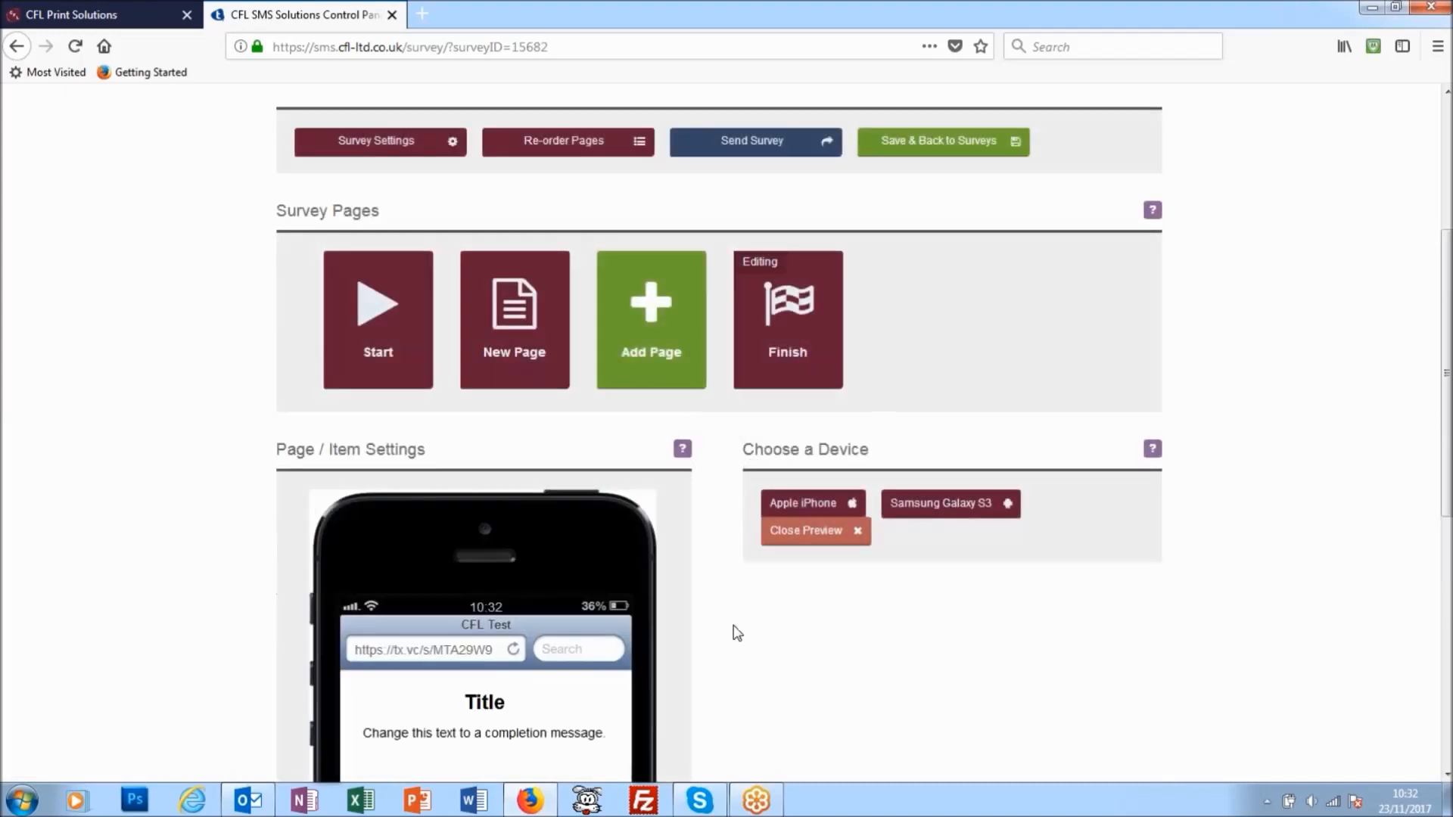
pyautogui.scroll(-10, 738, 633)
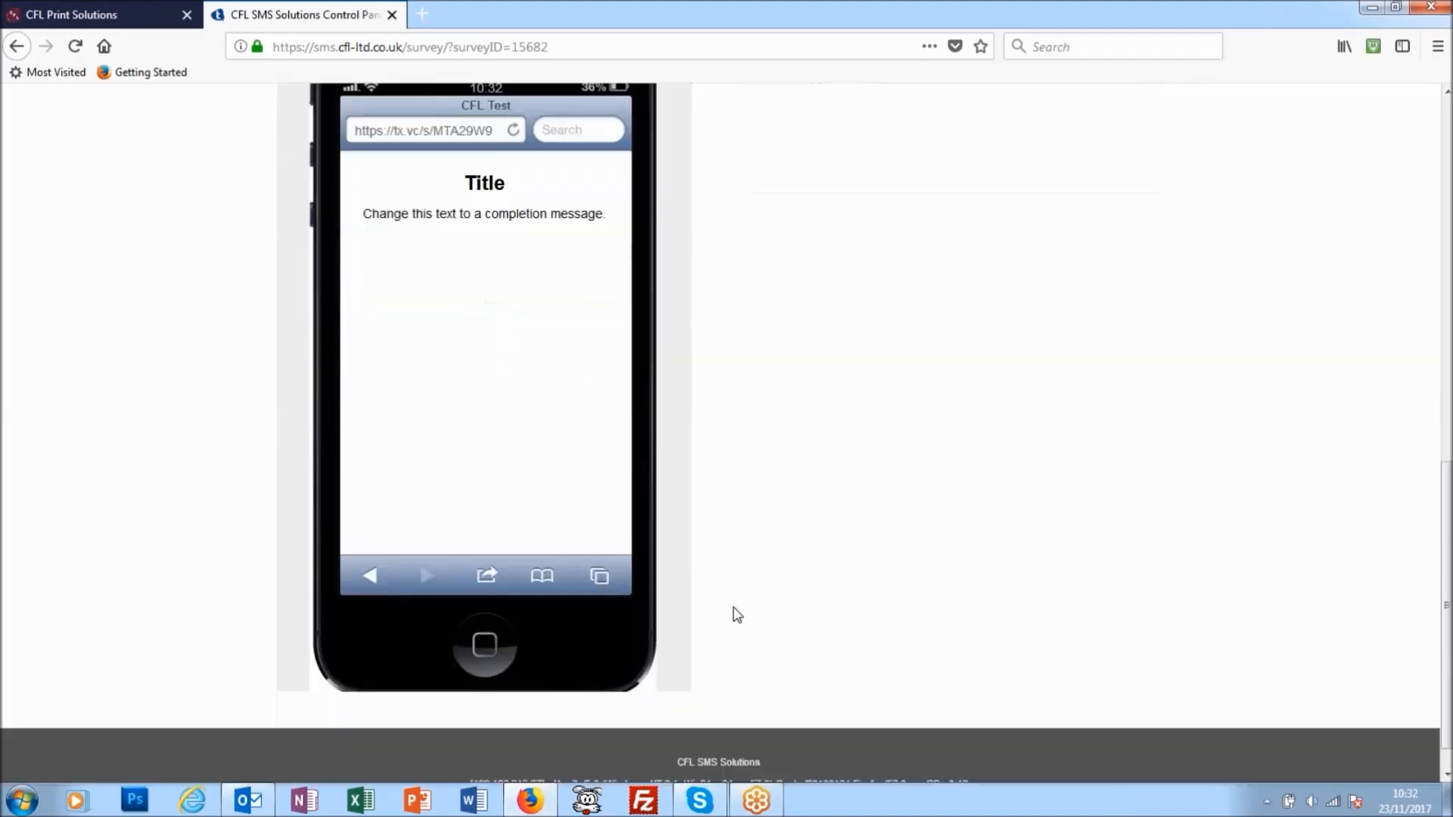
pyautogui.scroll(5, 737, 615)
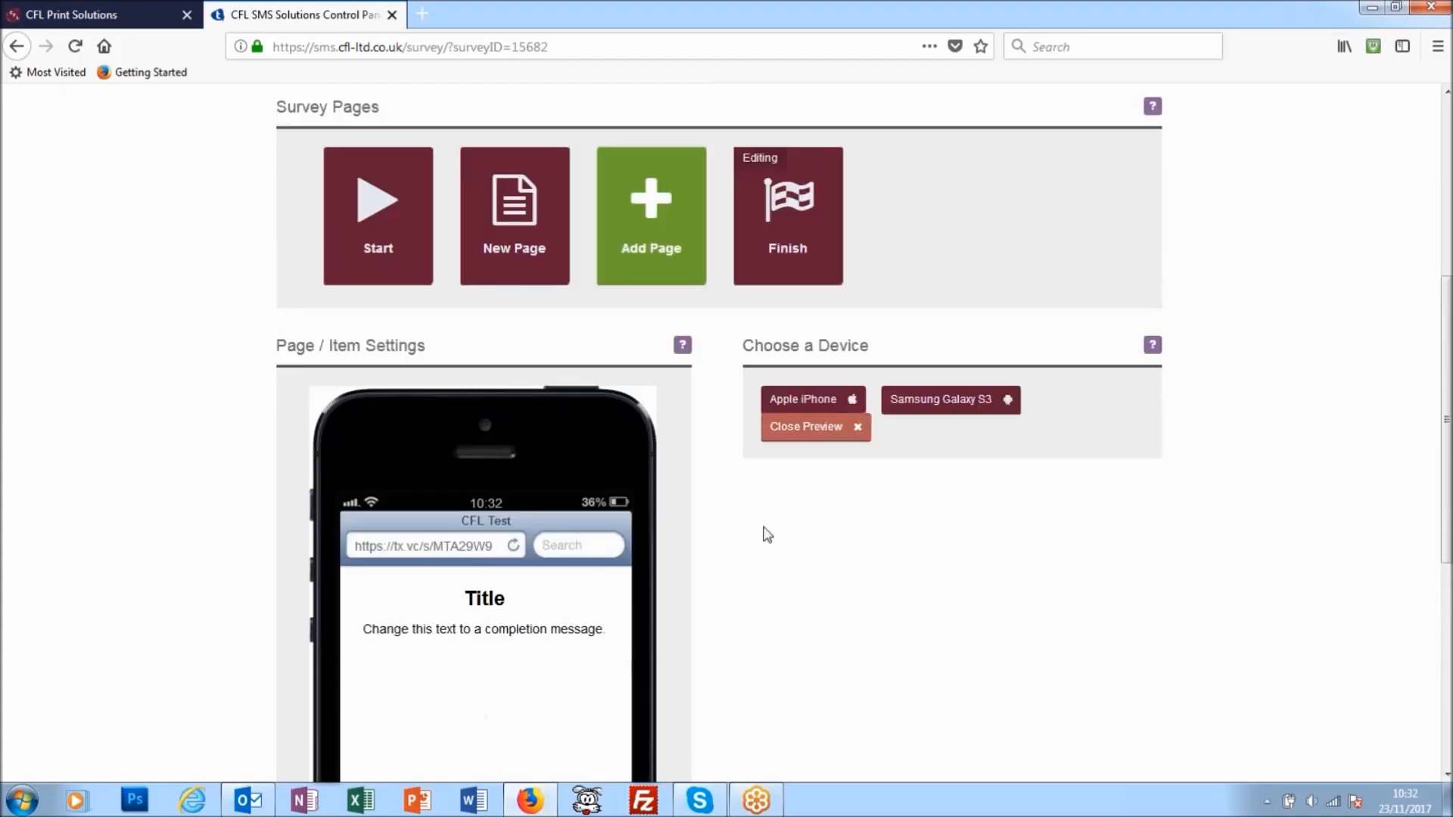
pyautogui.click(808, 435)
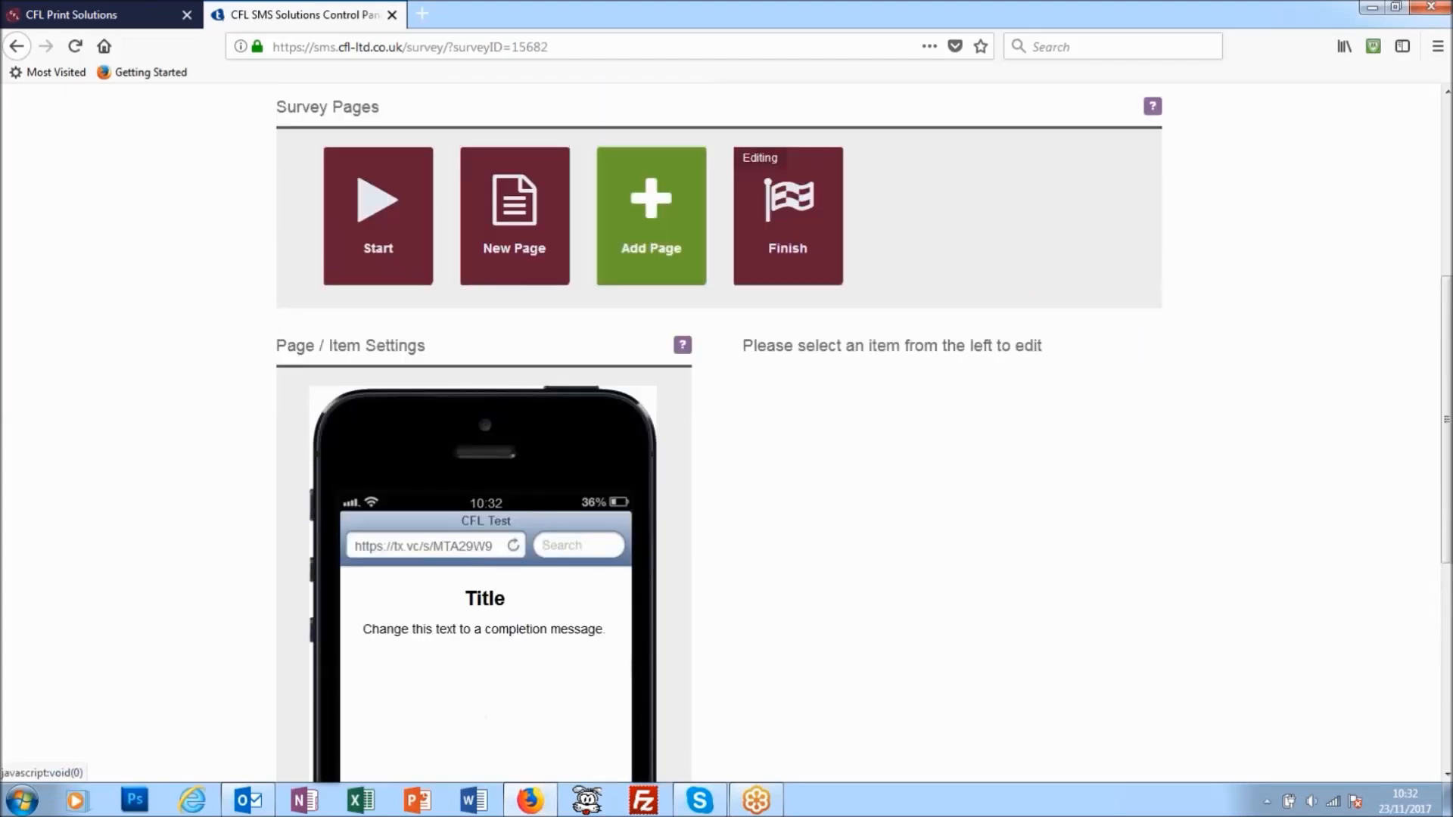
# Change the Finish page's title text to "Many Thanks" and save the item.
pyautogui.scroll(-2, 778, 574)
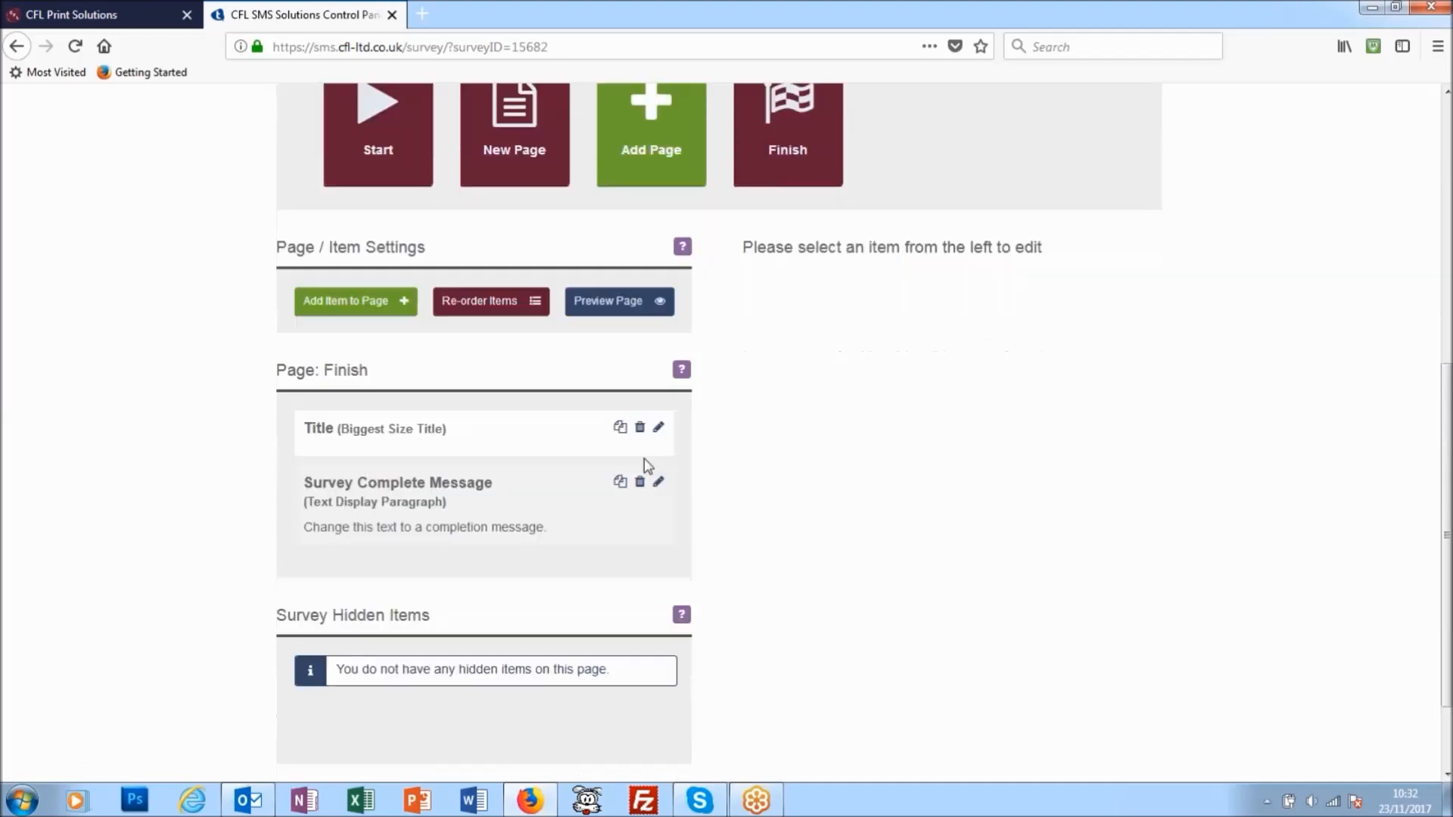
pyautogui.click(658, 422)
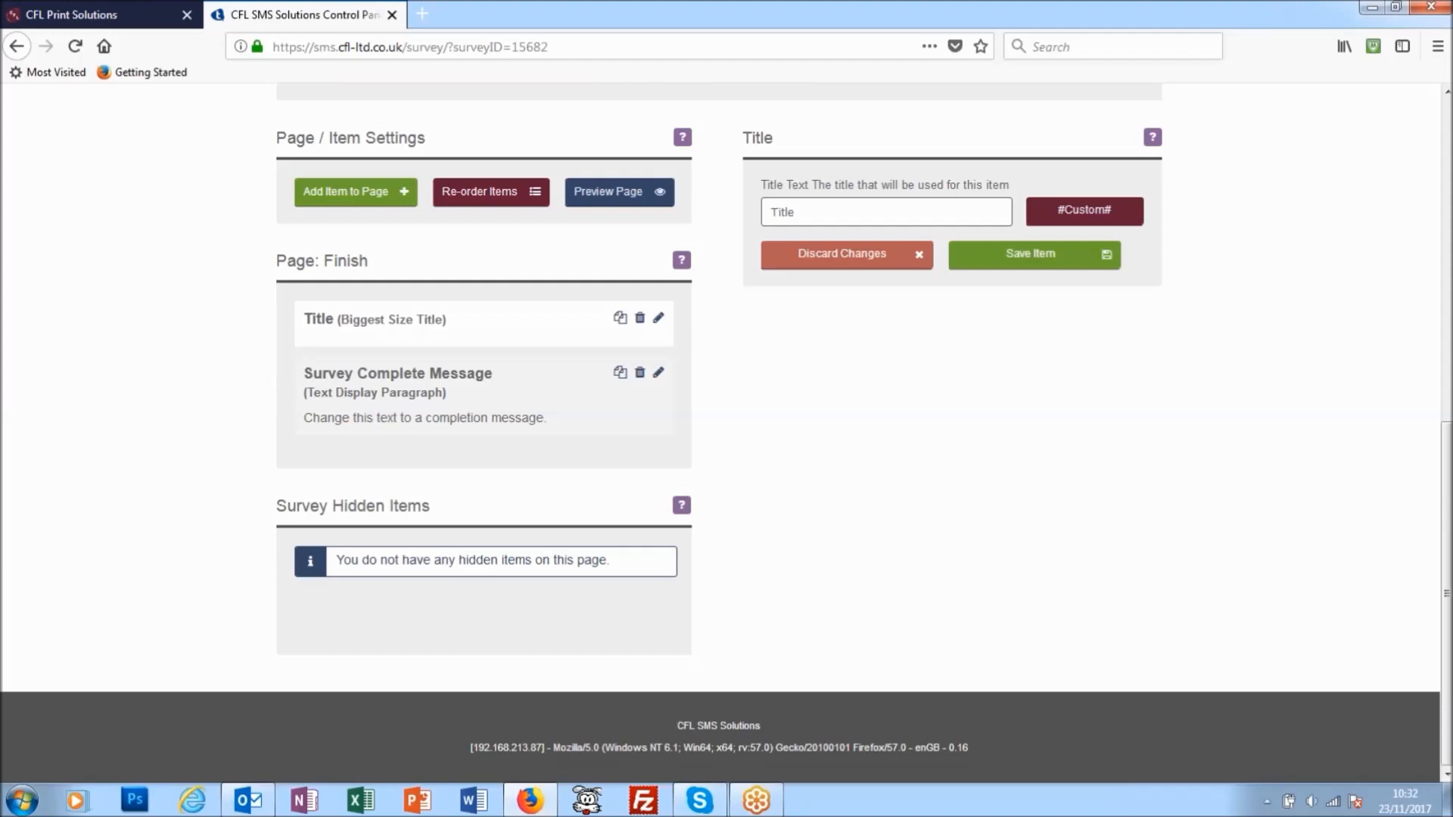
pyautogui.moveTo(797, 212); pyautogui.dragTo(710, 198)
pyautogui.write('Many Thanks')
pyautogui.click(1033, 254)
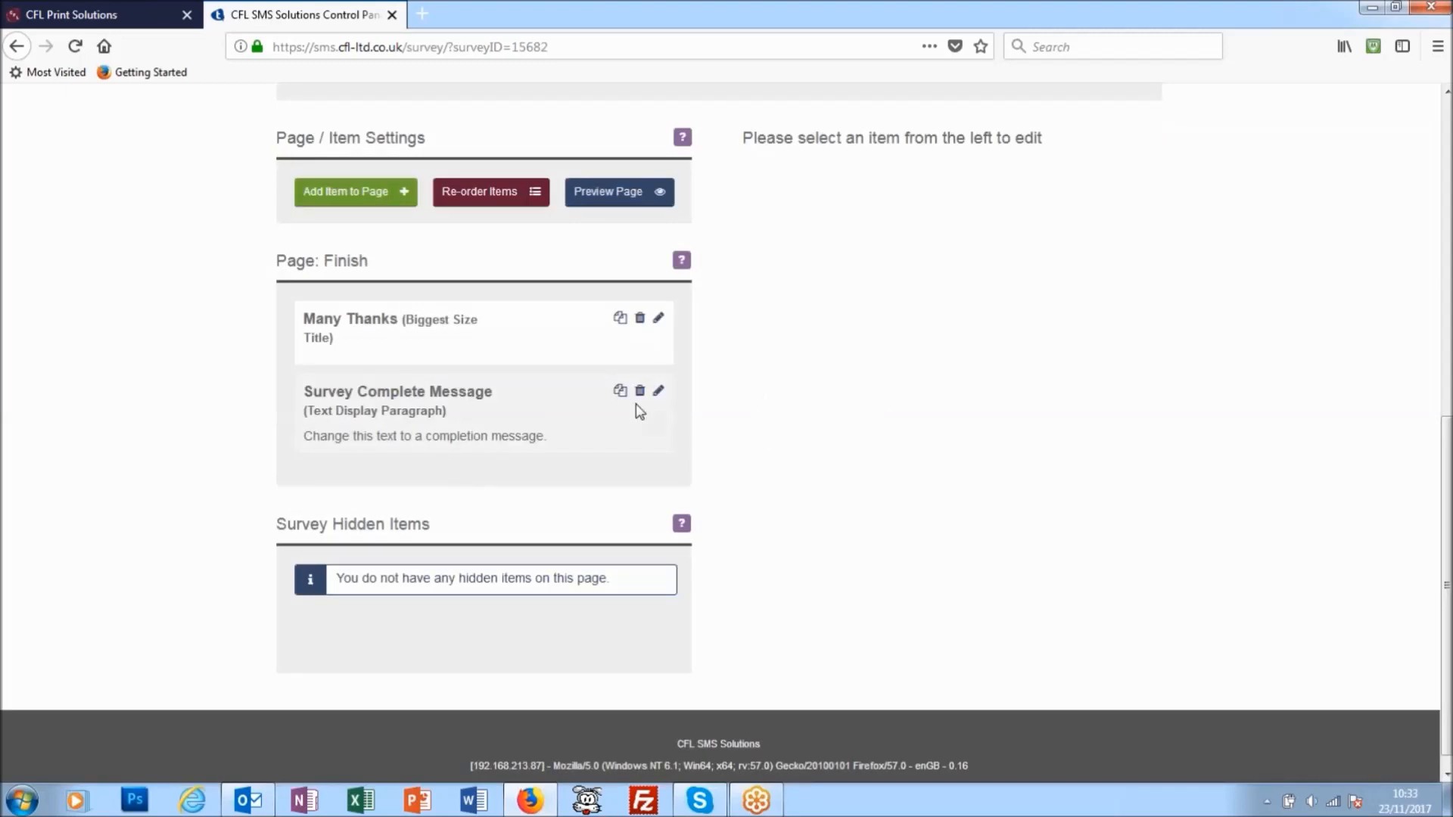
# Set the Survey Complete Message text to "Many thanks for filling in our form." and save the item.
pyautogui.click(659, 392)
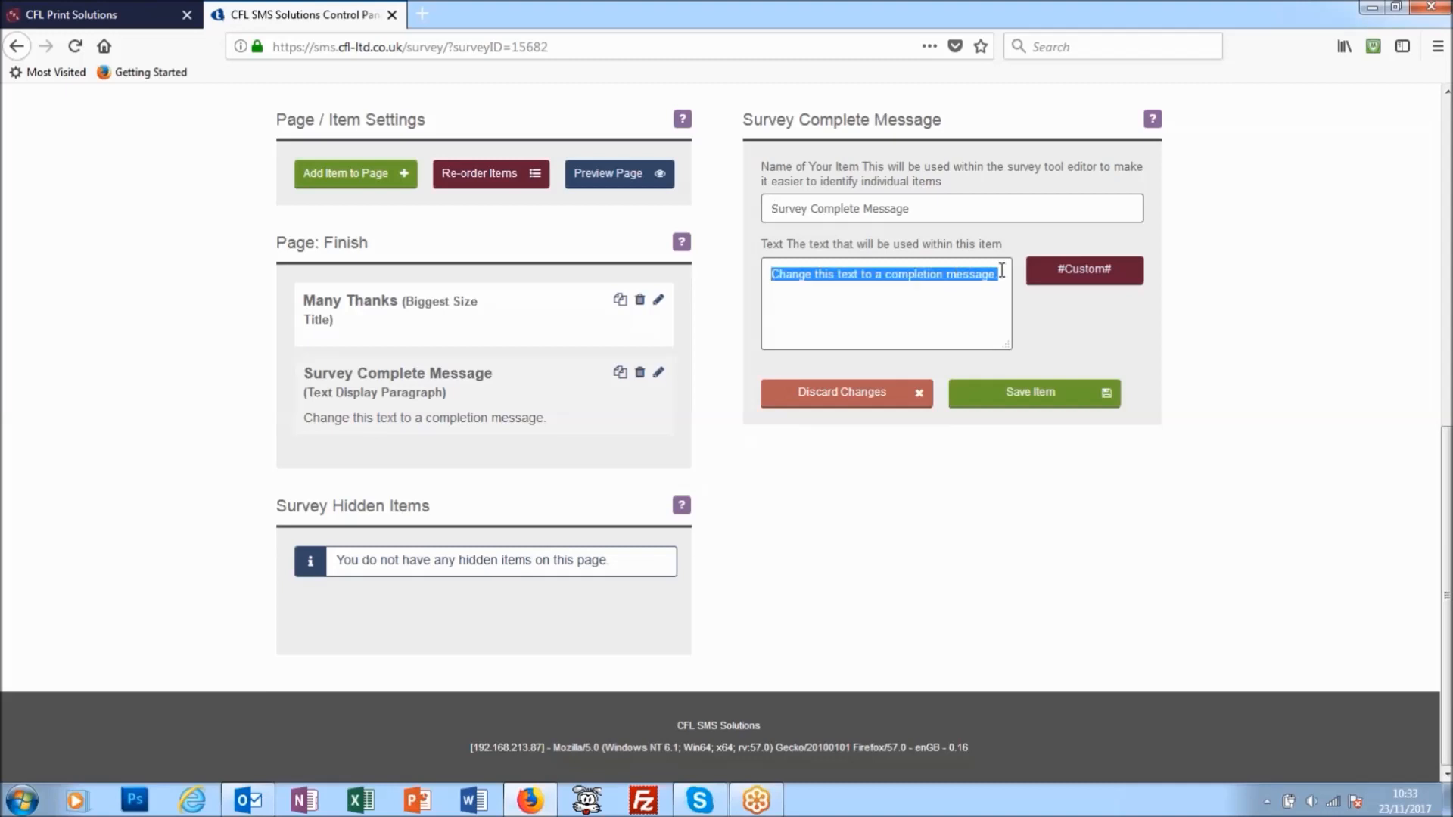
pyautogui.write('Many thanks for')
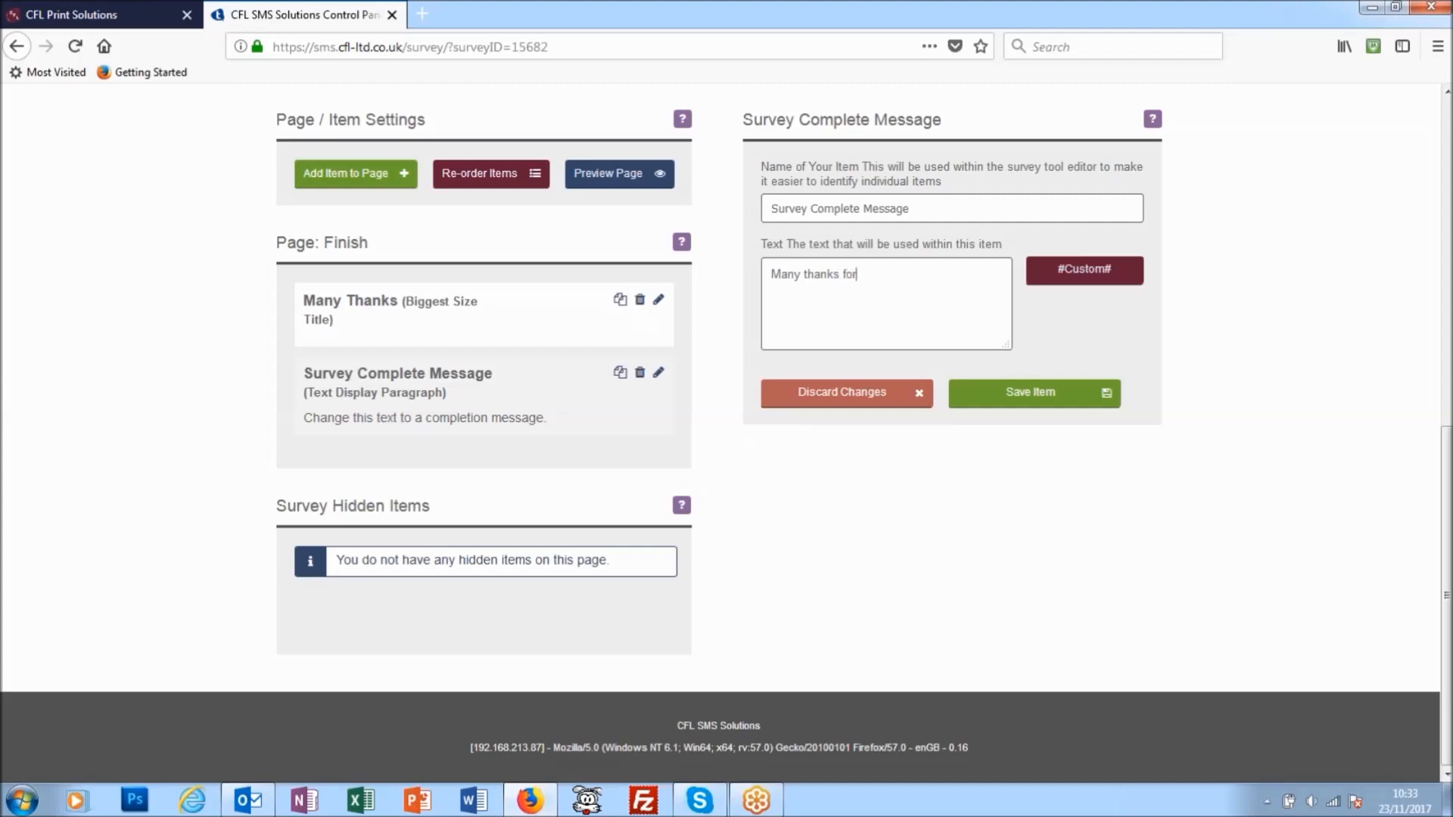
pyautogui.write(' filling in our')
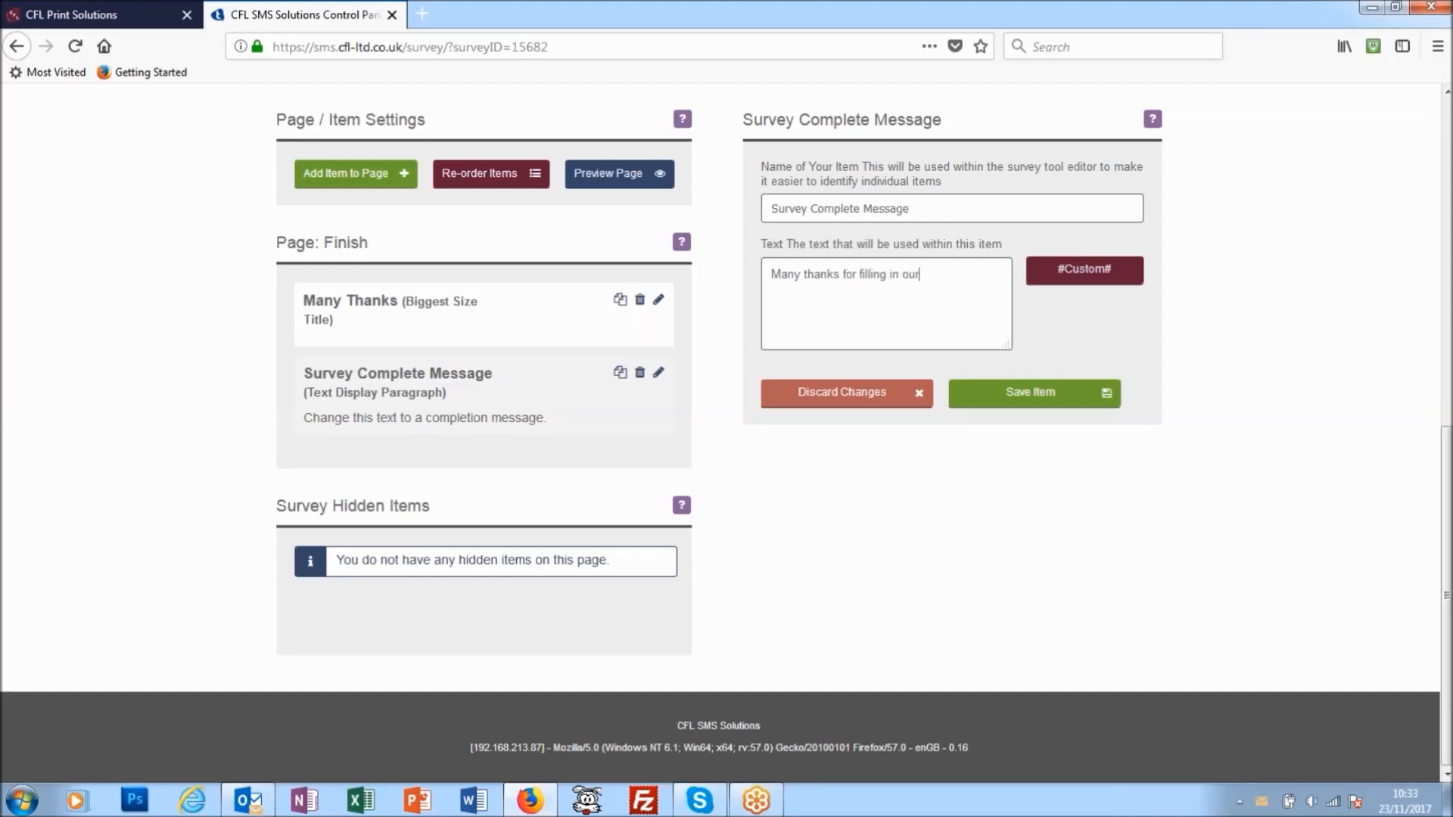
pyautogui.write(' forrm')
pyautogui.press('BackSpace')
pyautogui.press('BackSpace')
pyautogui.write('orm')
pyautogui.press('BackSpace')
pyautogui.press('BackSpace')
pyautogui.press('BackSpace')
pyautogui.write('rm.')
pyautogui.click(1022, 393)
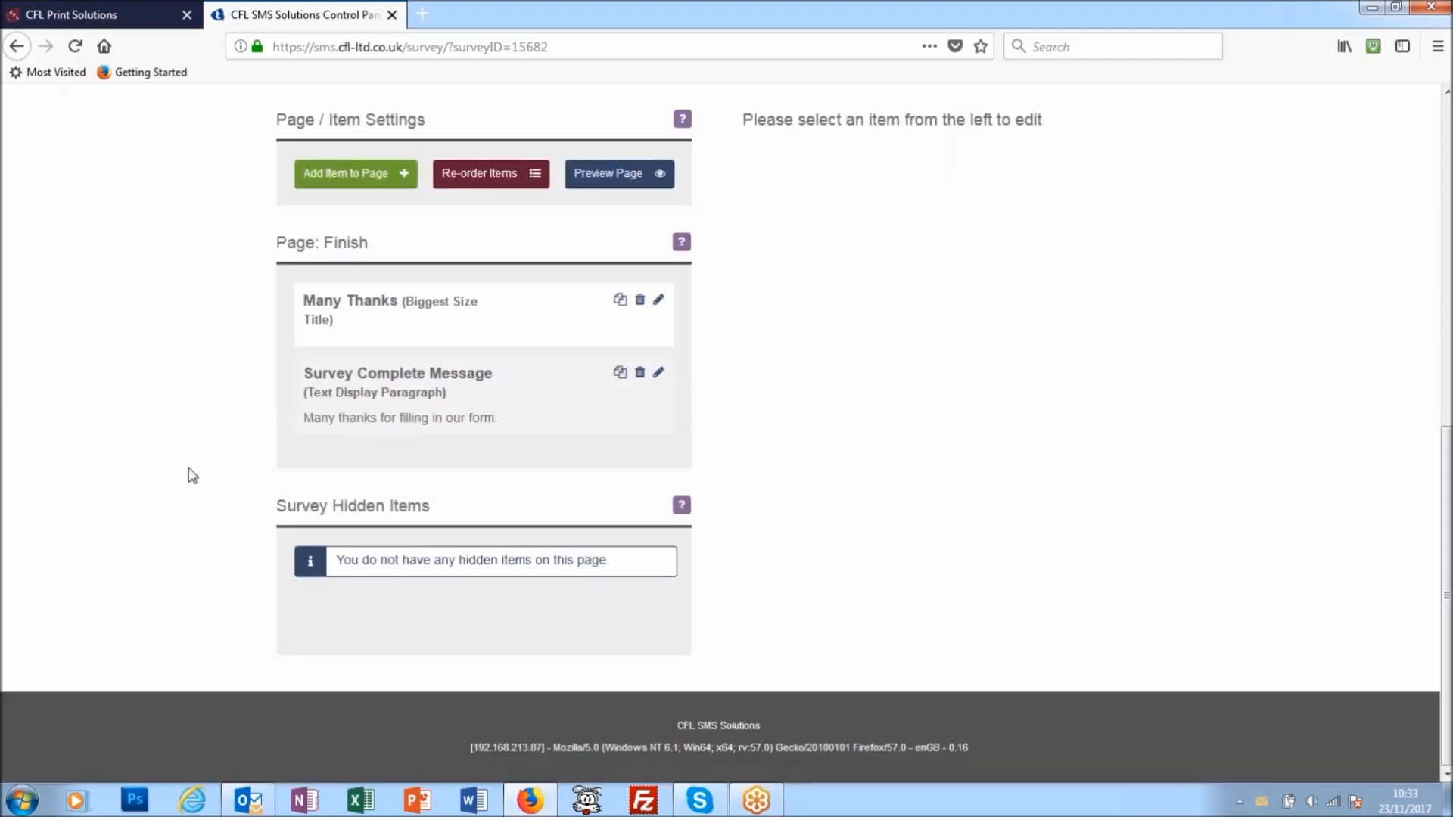
# Preview the Finish page on the phone mock-up, examine the thank-you title and message, and close the preview.
pyautogui.scroll(5, 386, 412)
pyautogui.scroll(-3, 655, 404)
pyautogui.click(655, 402)
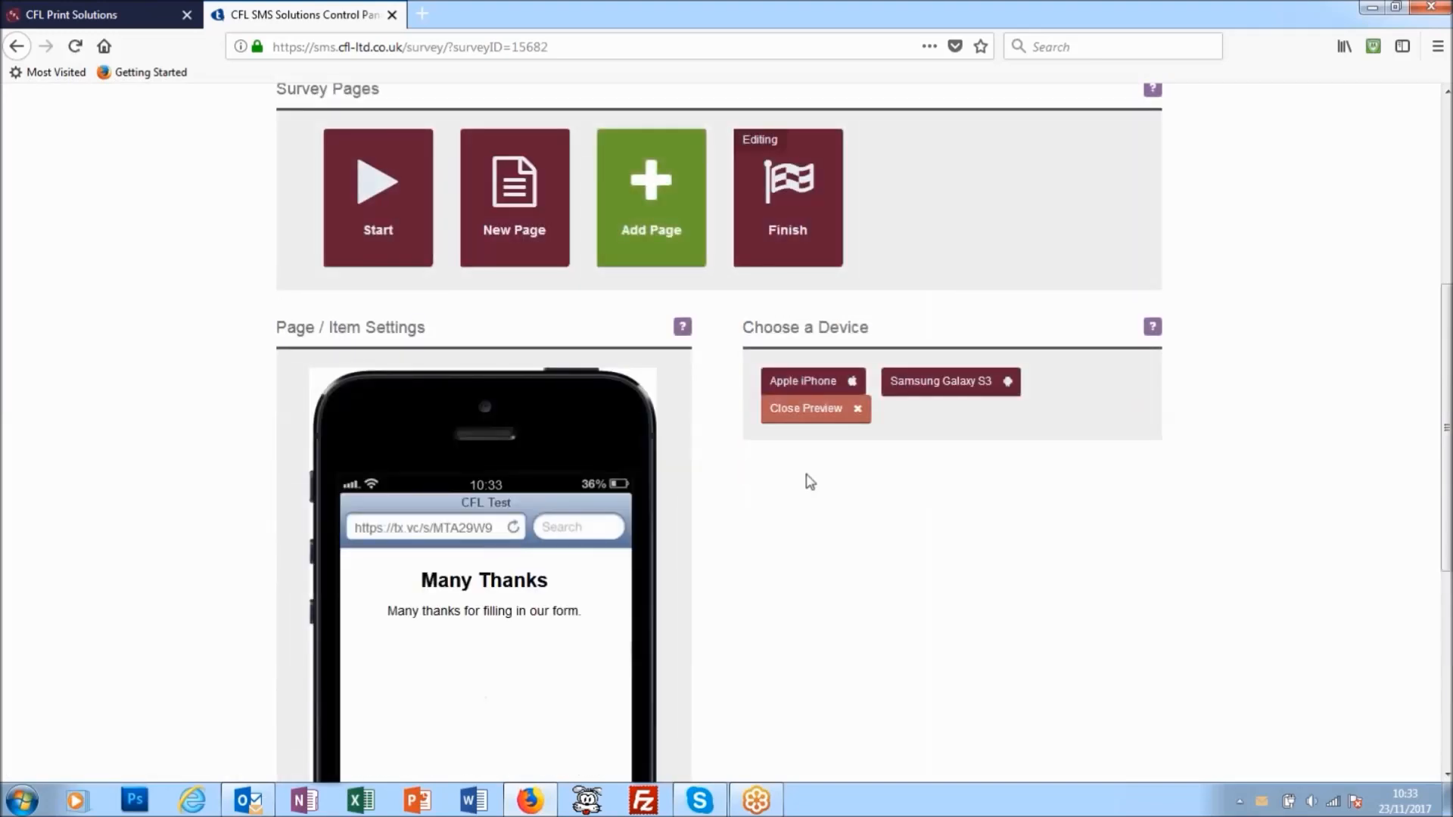
pyautogui.scroll(-3, 810, 482)
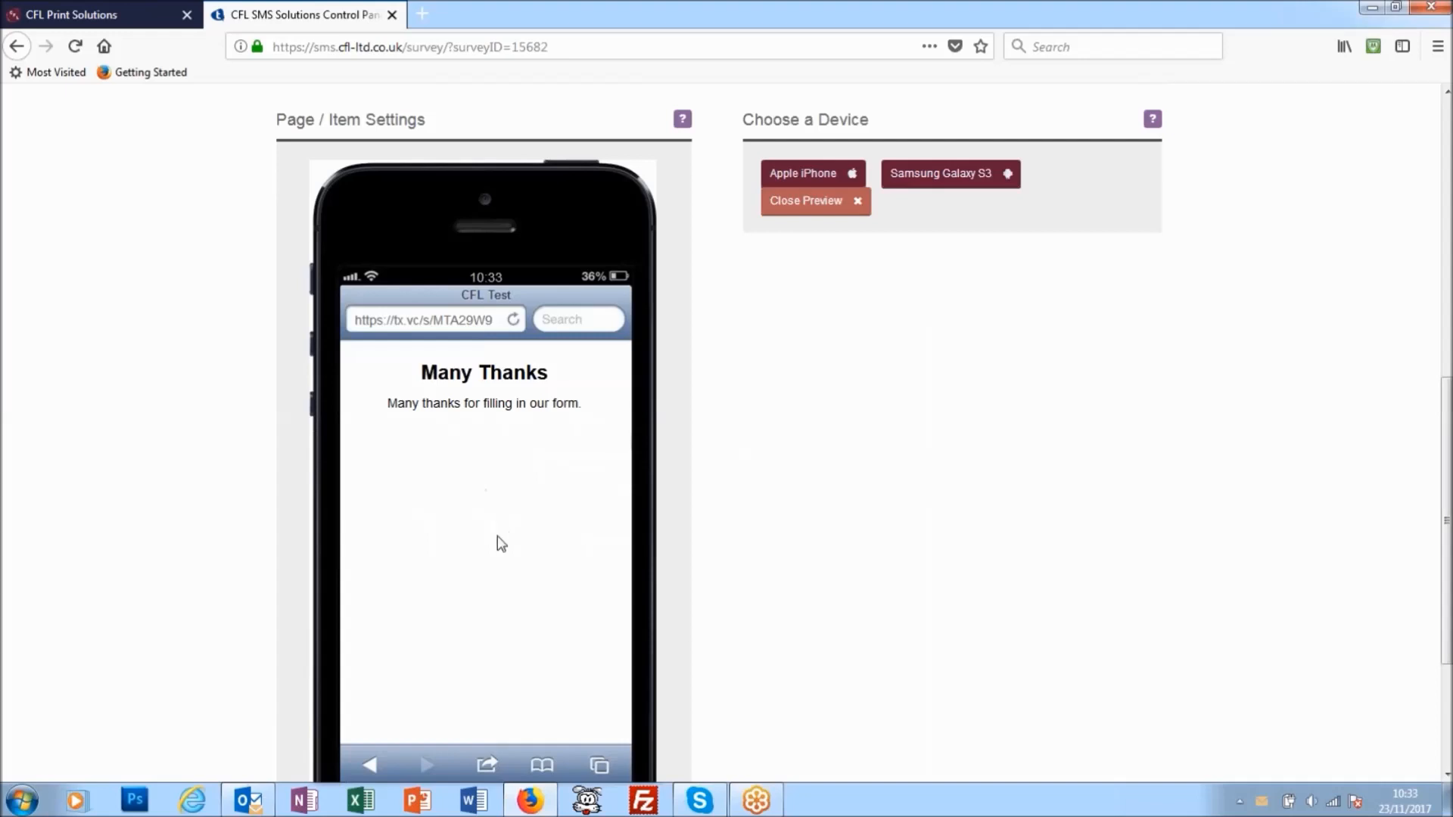
pyautogui.scroll(1, 500, 509)
pyautogui.scroll(3, 500, 508)
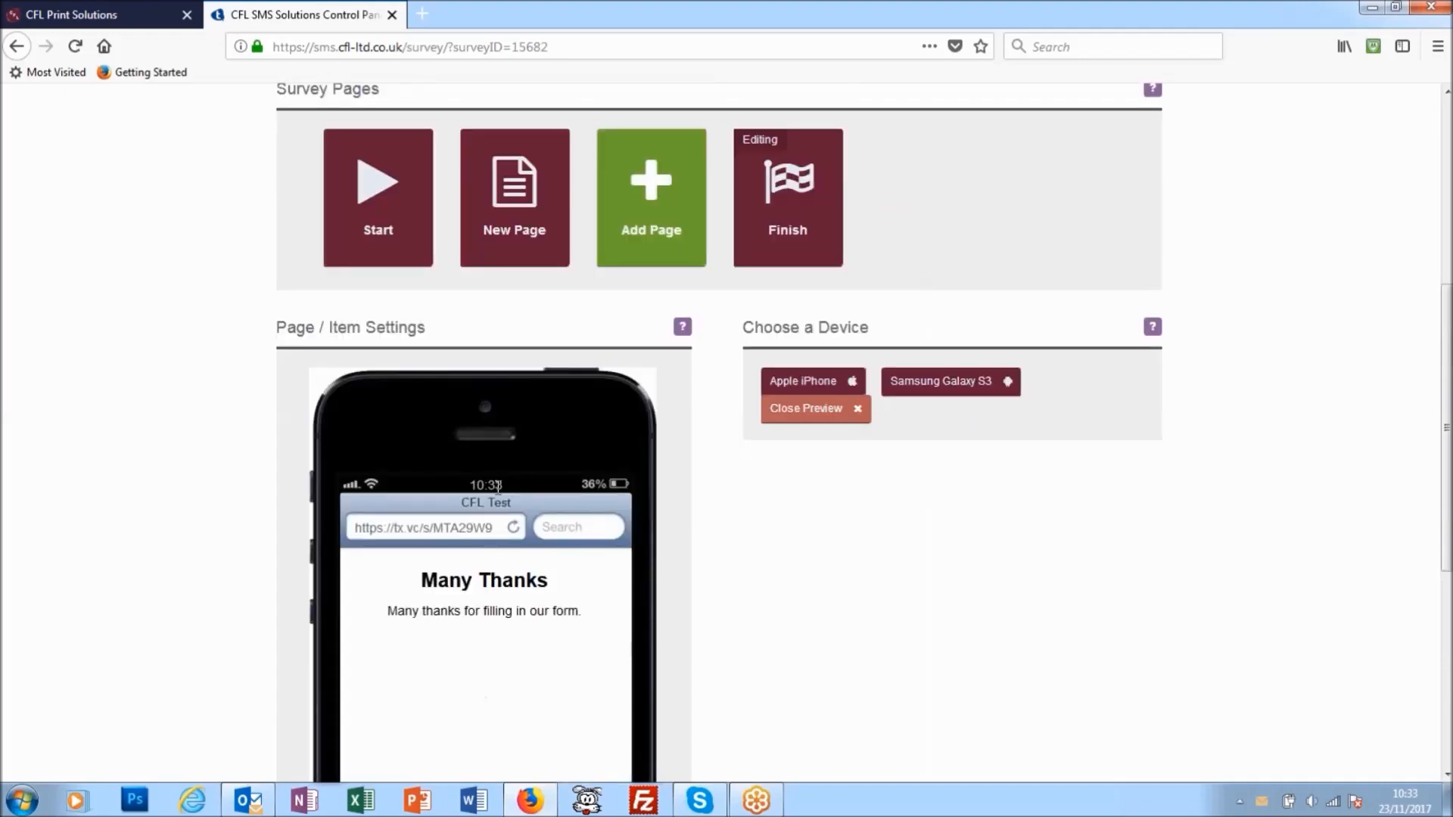
pyautogui.scroll(4, 489, 475)
pyautogui.scroll(-3, 463, 517)
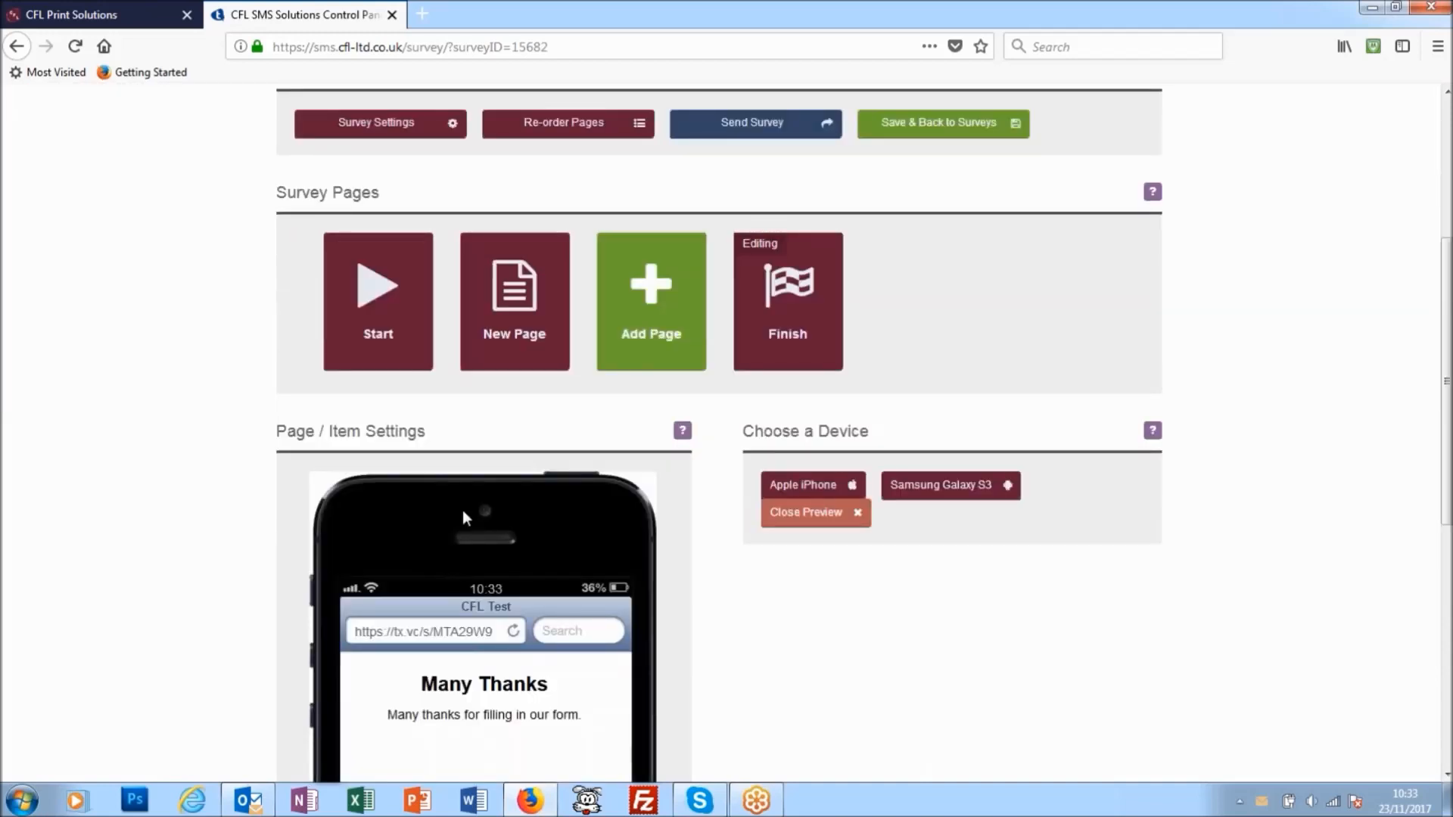
pyautogui.click(816, 515)
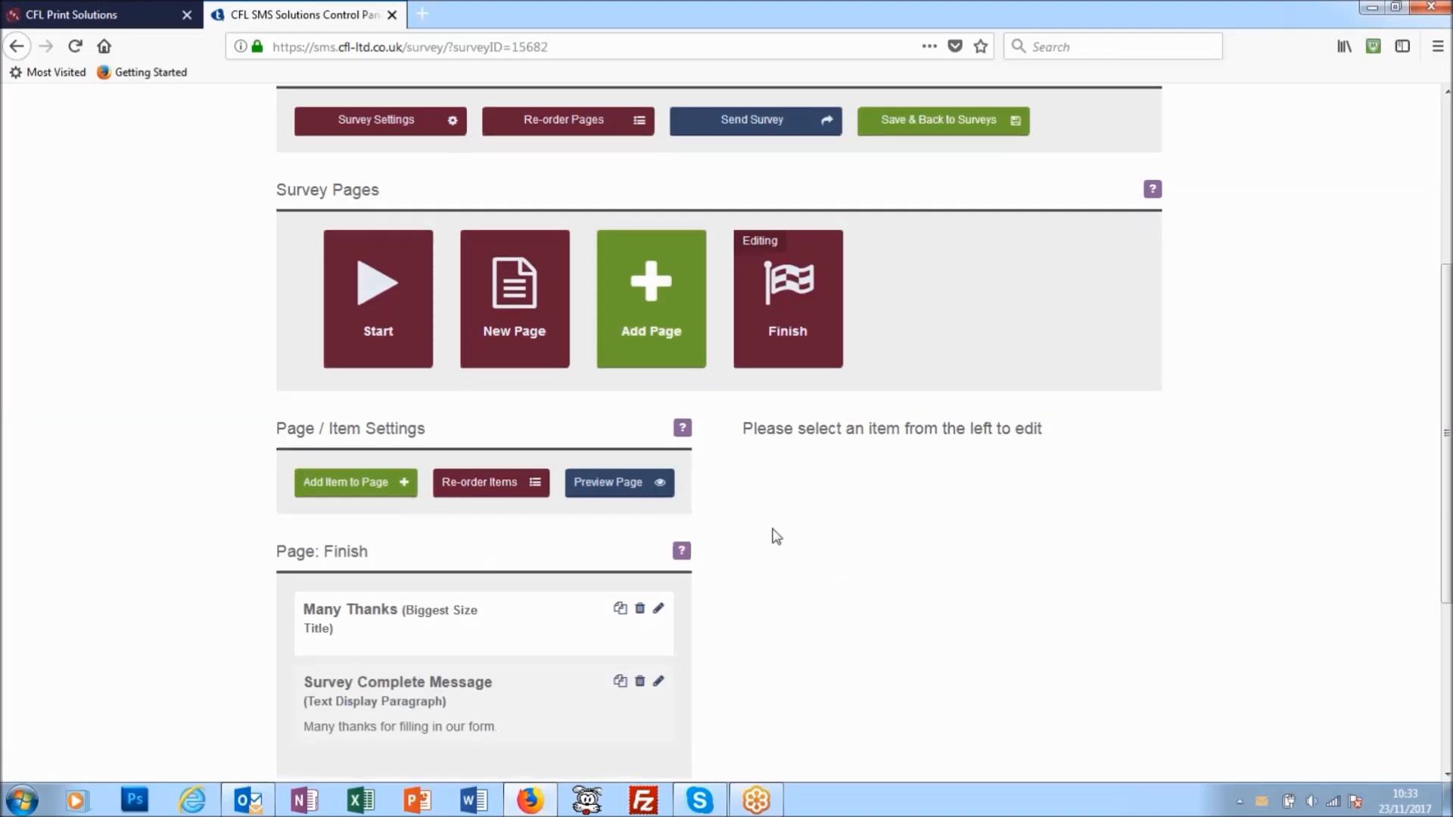
# Save the survey and return to the list of surveys.
pyautogui.scroll(-5, 775, 536)
pyautogui.scroll(5, 776, 536)
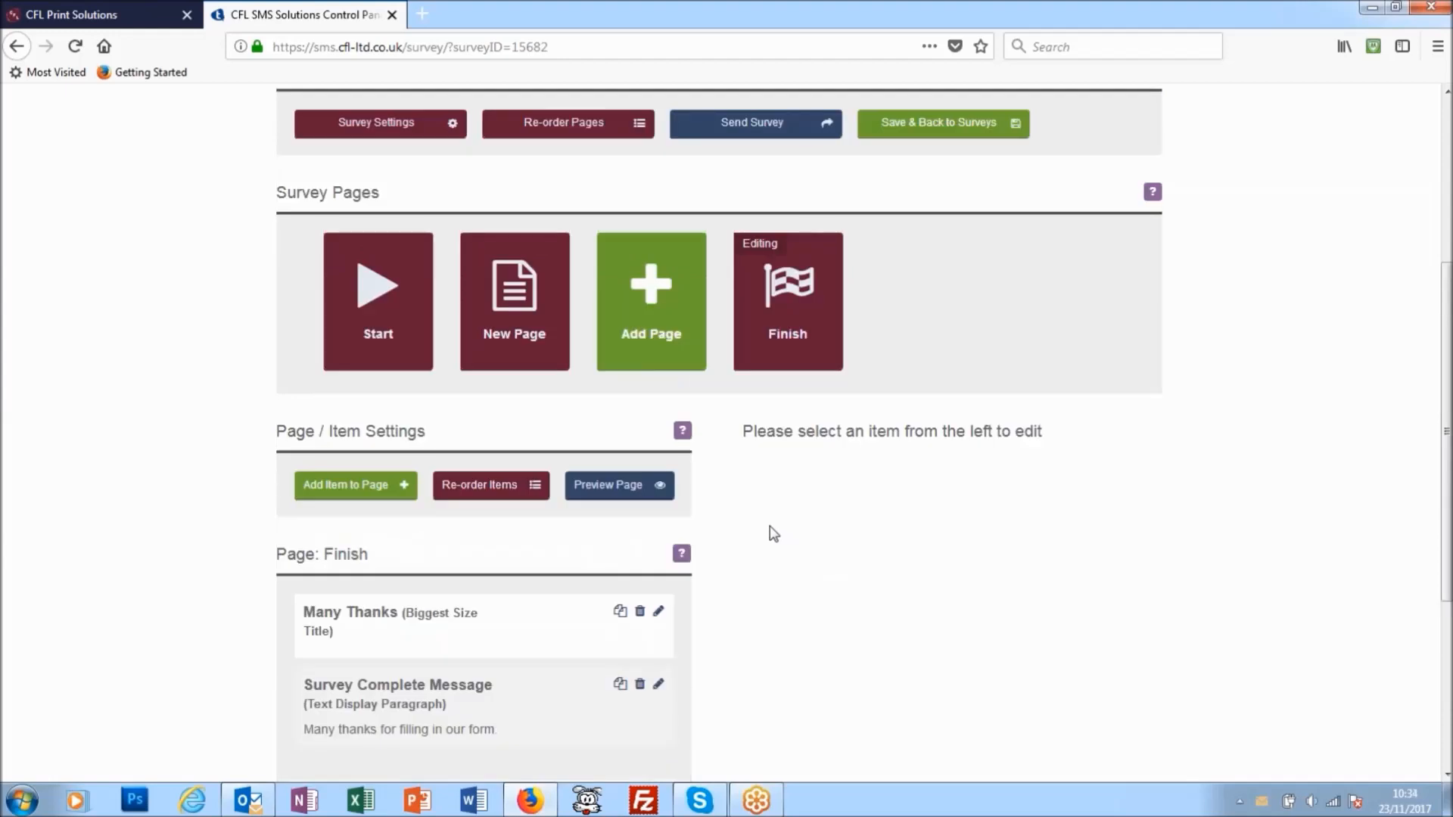
pyautogui.click(947, 130)
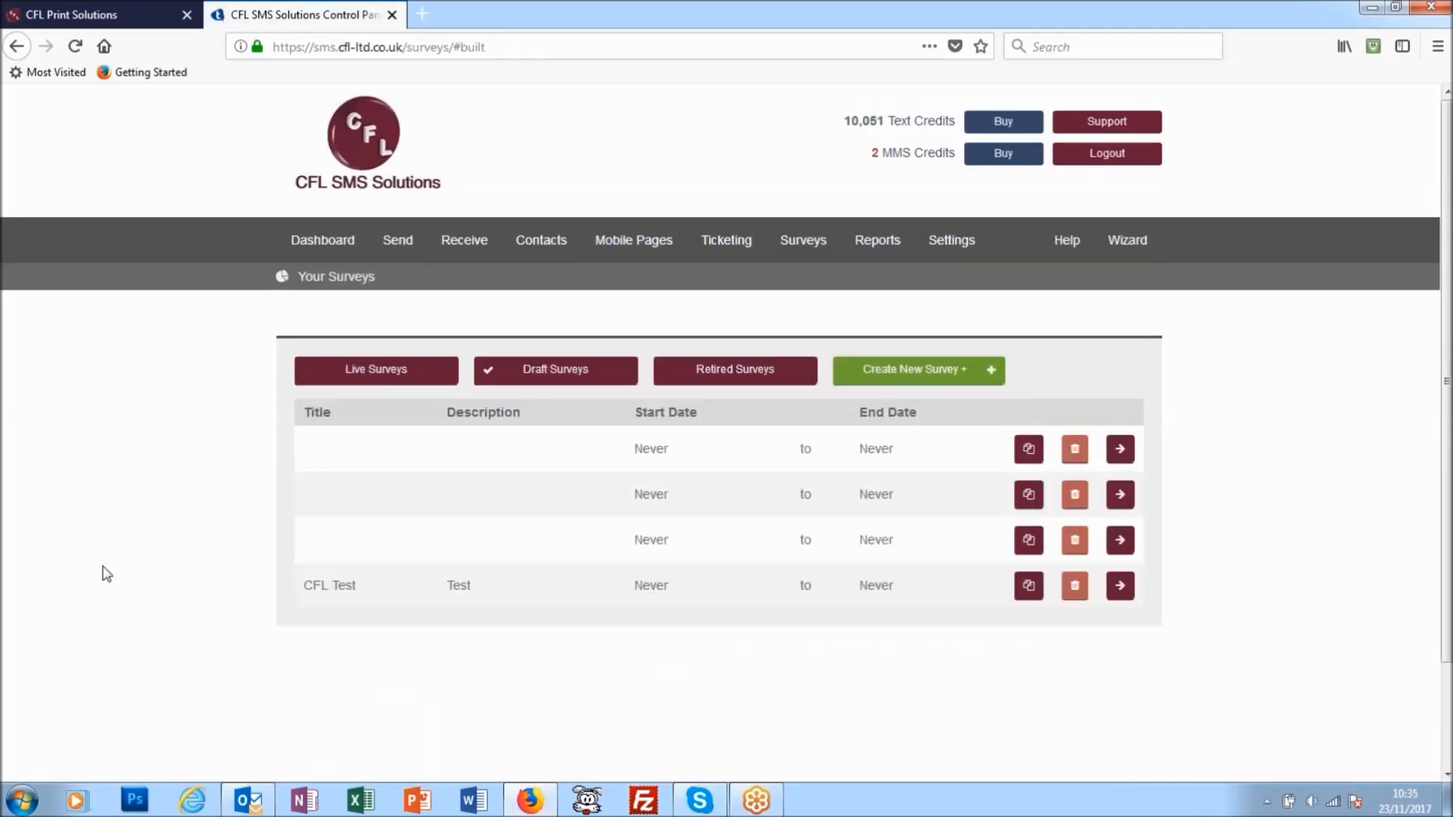
# Open the "CFL Test" draft survey, set it to published and proceed to sending it.
pyautogui.scroll(-2, 134, 514)
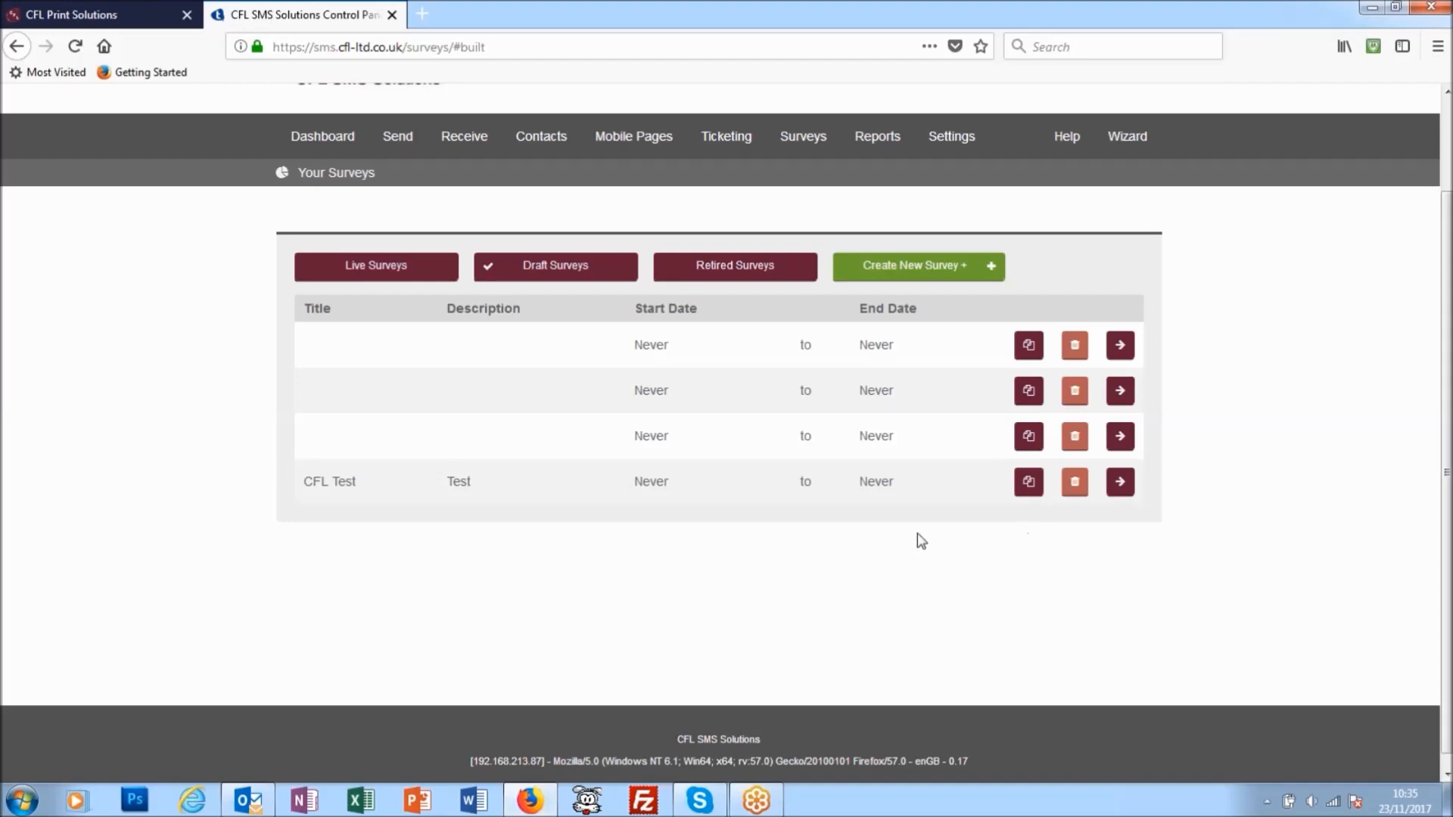
pyautogui.click(1120, 485)
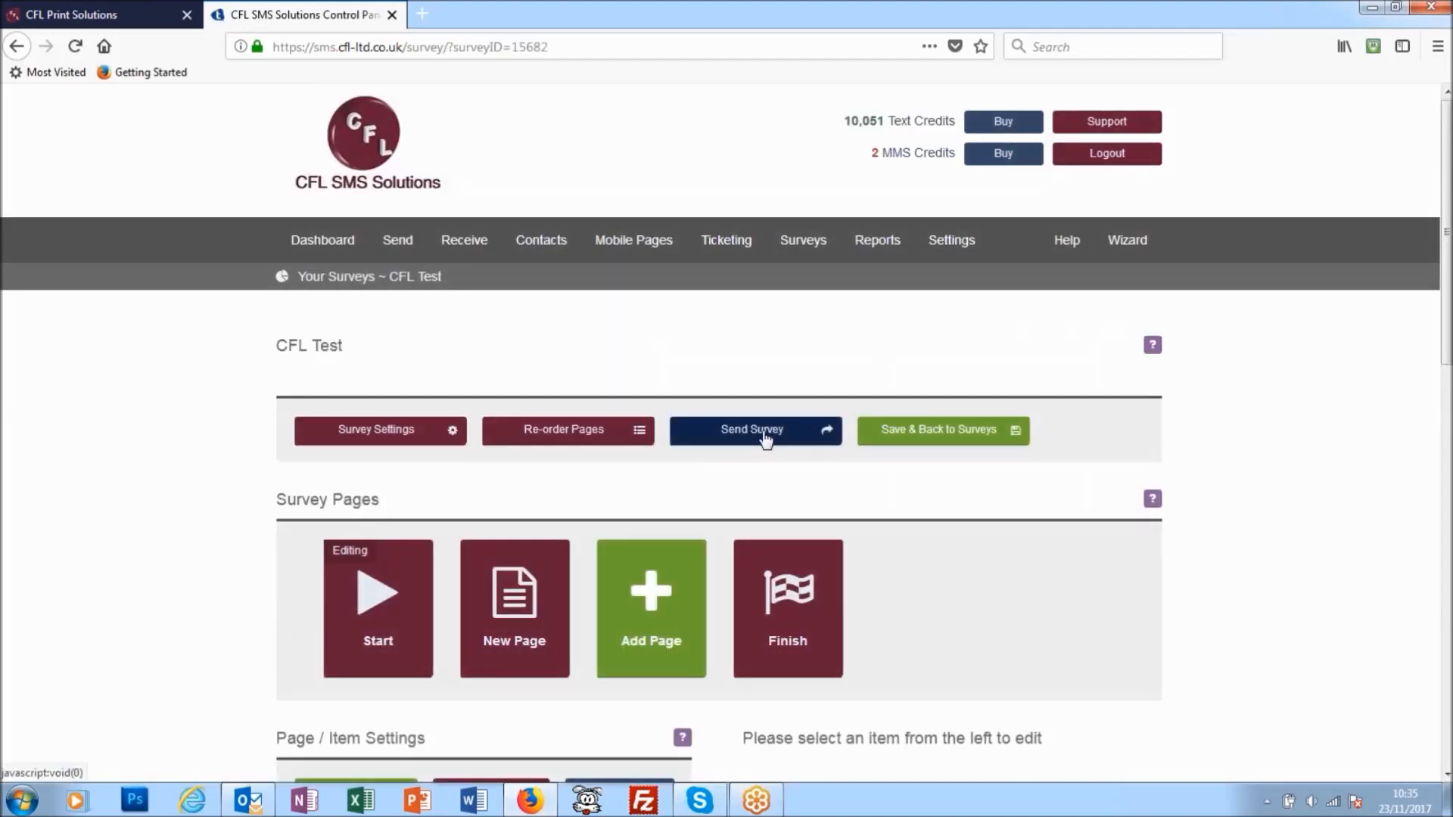
pyautogui.click(766, 438)
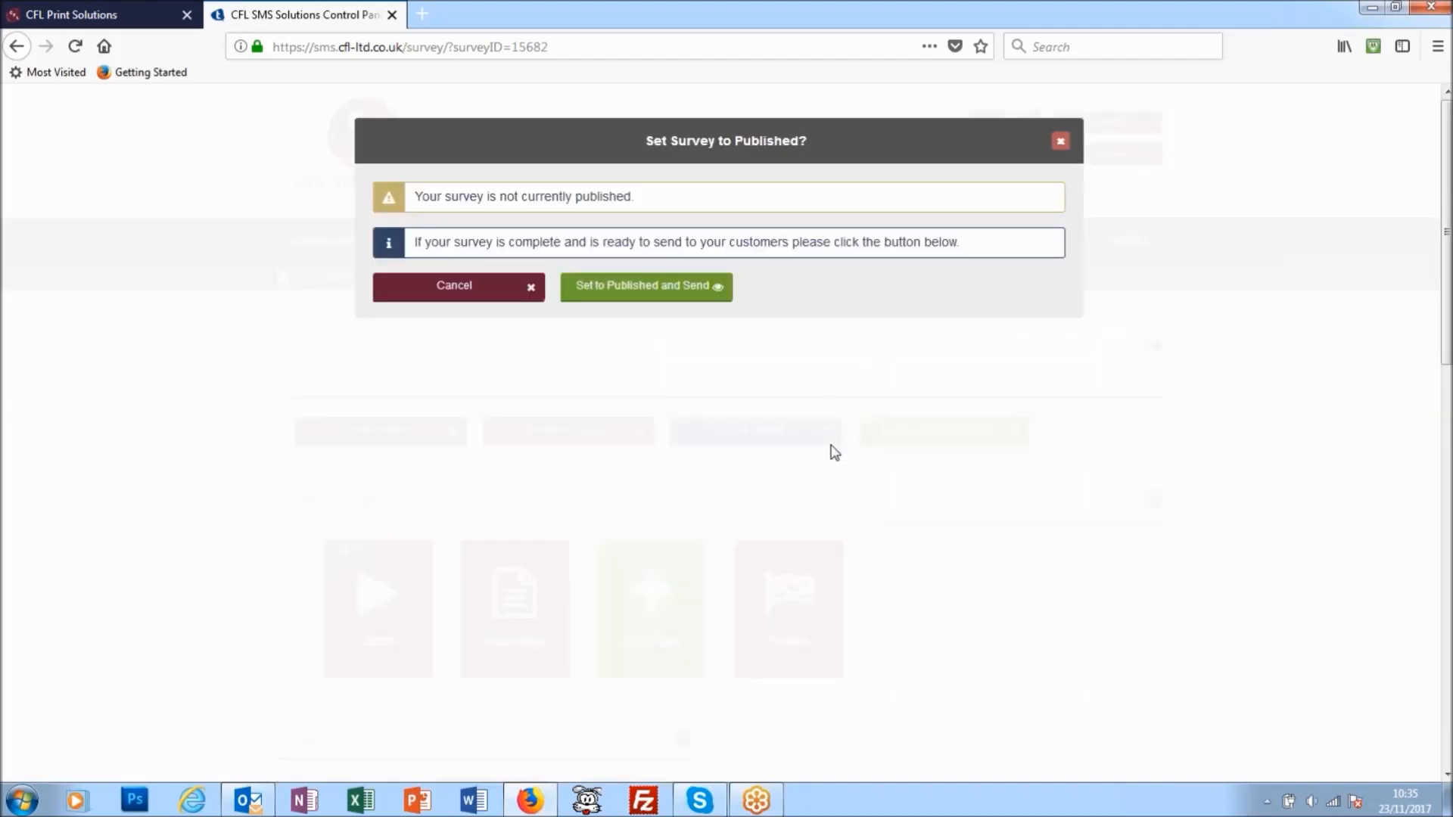
pyautogui.click(645, 303)
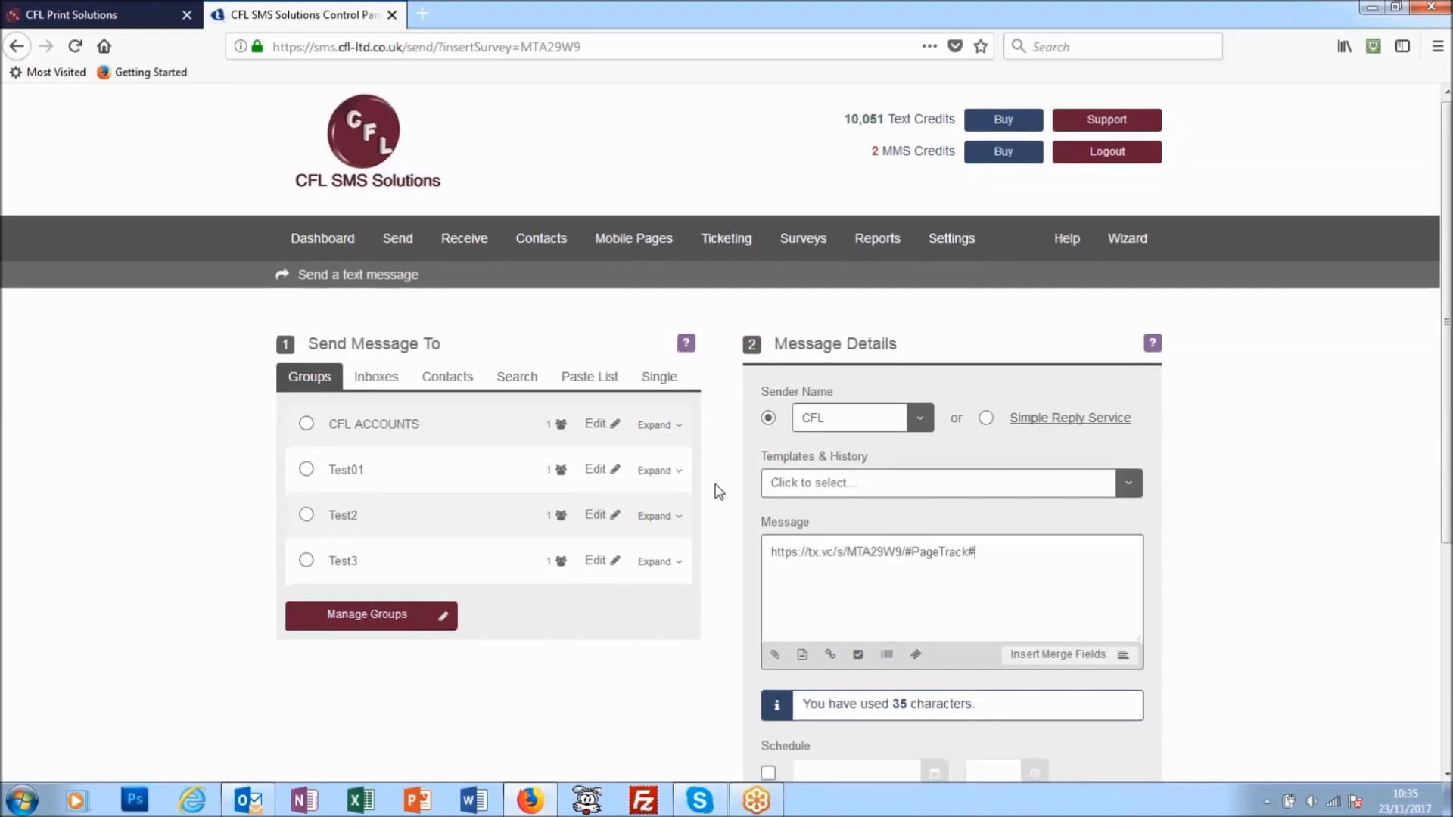
# Examine the sender name choices, survey link message, schedule and opt-out options, and recipient choices for the text message.
pyautogui.scroll(-2, 723, 490)
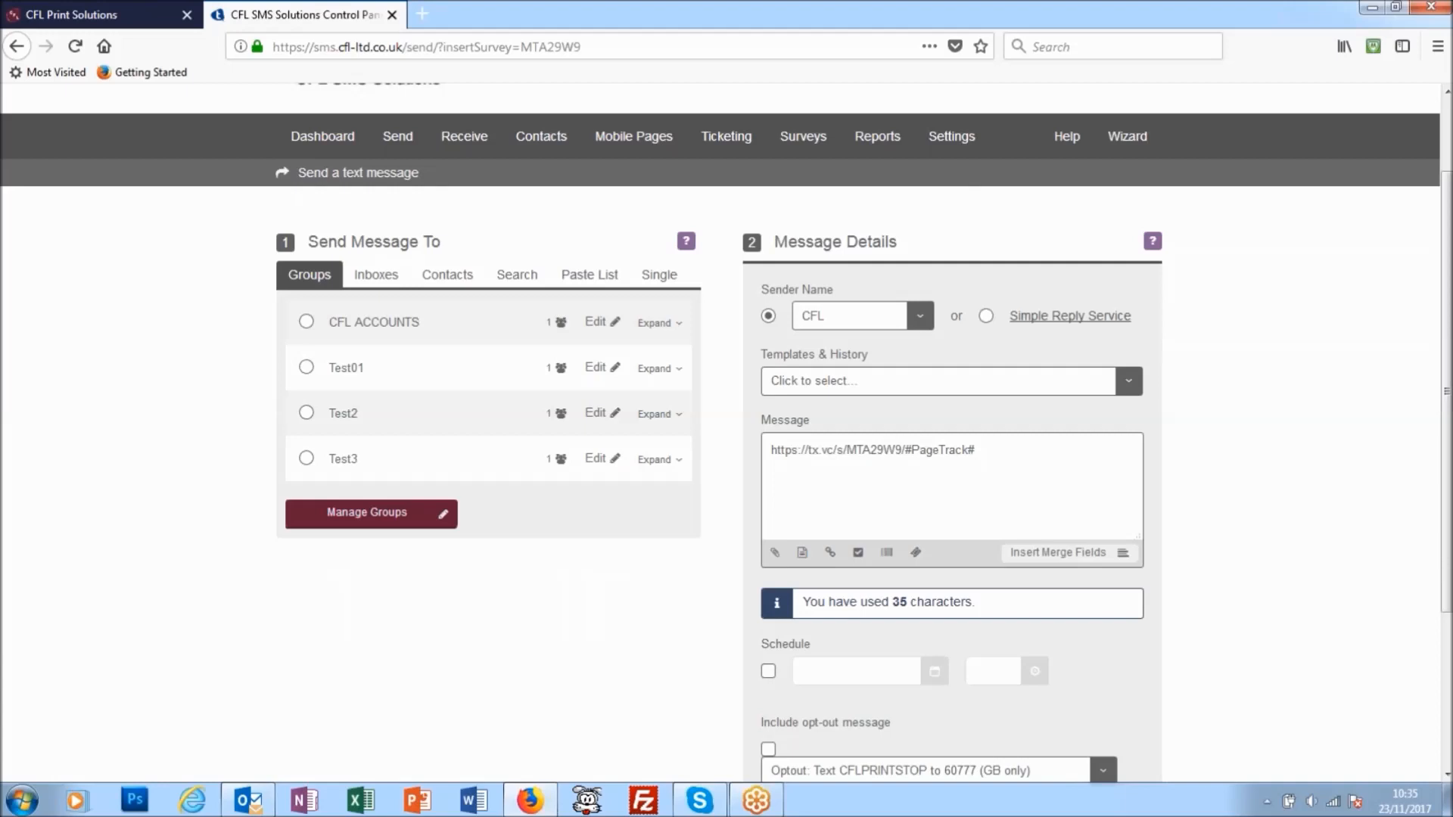
pyautogui.click(921, 318)
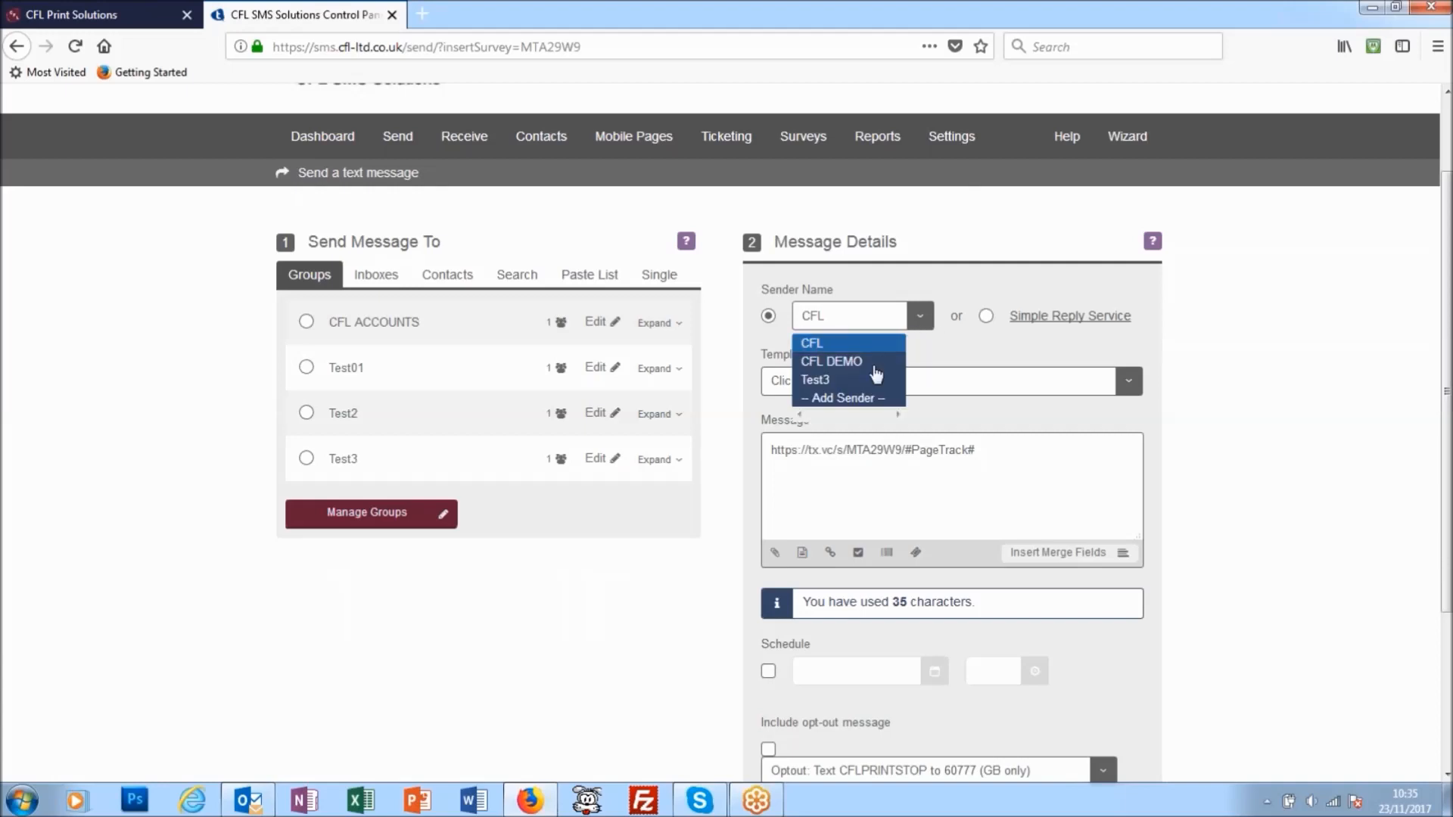
pyautogui.click(969, 350)
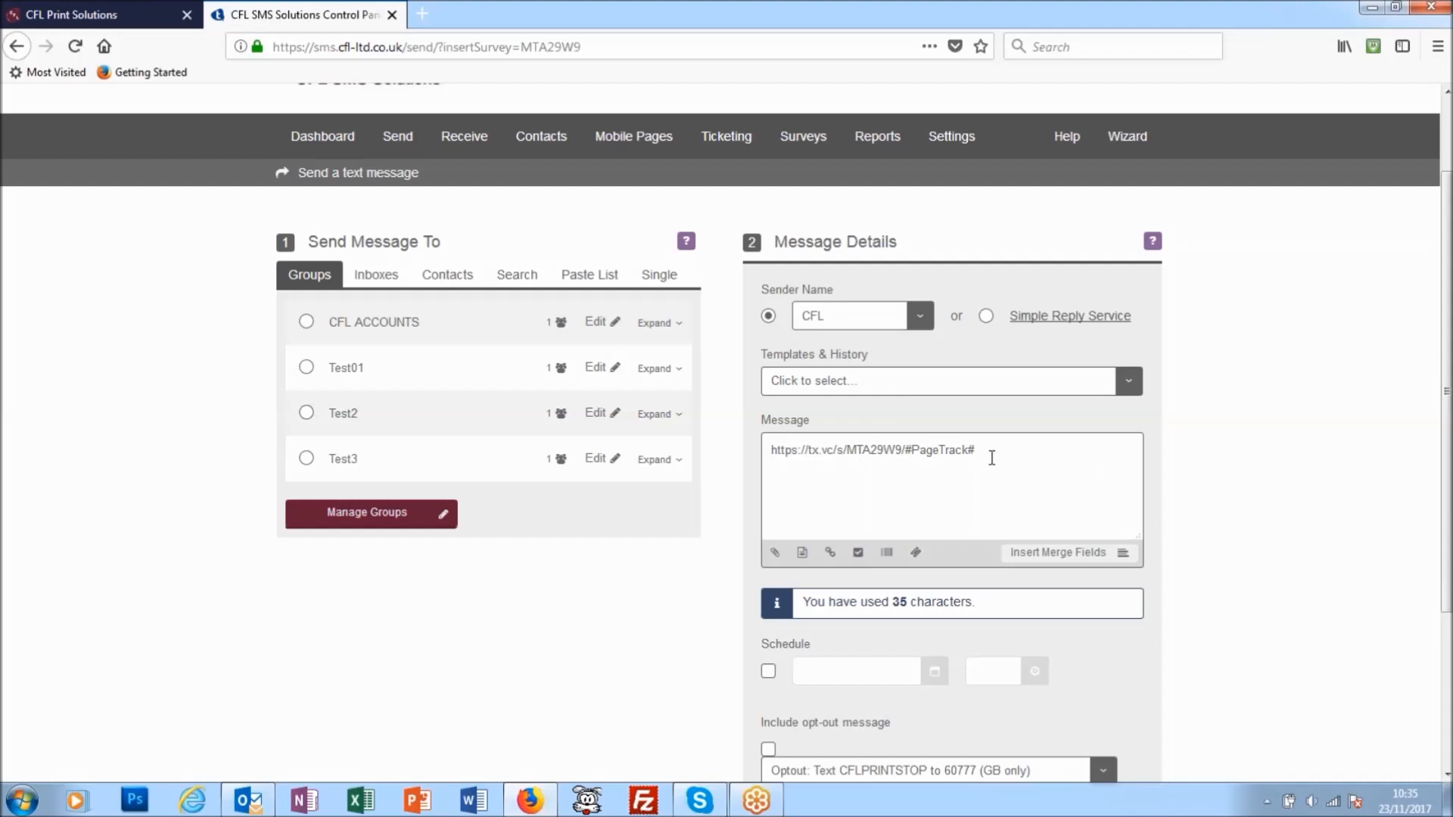
pyautogui.scroll(-3, 988, 454)
pyautogui.scroll(-1, 946, 441)
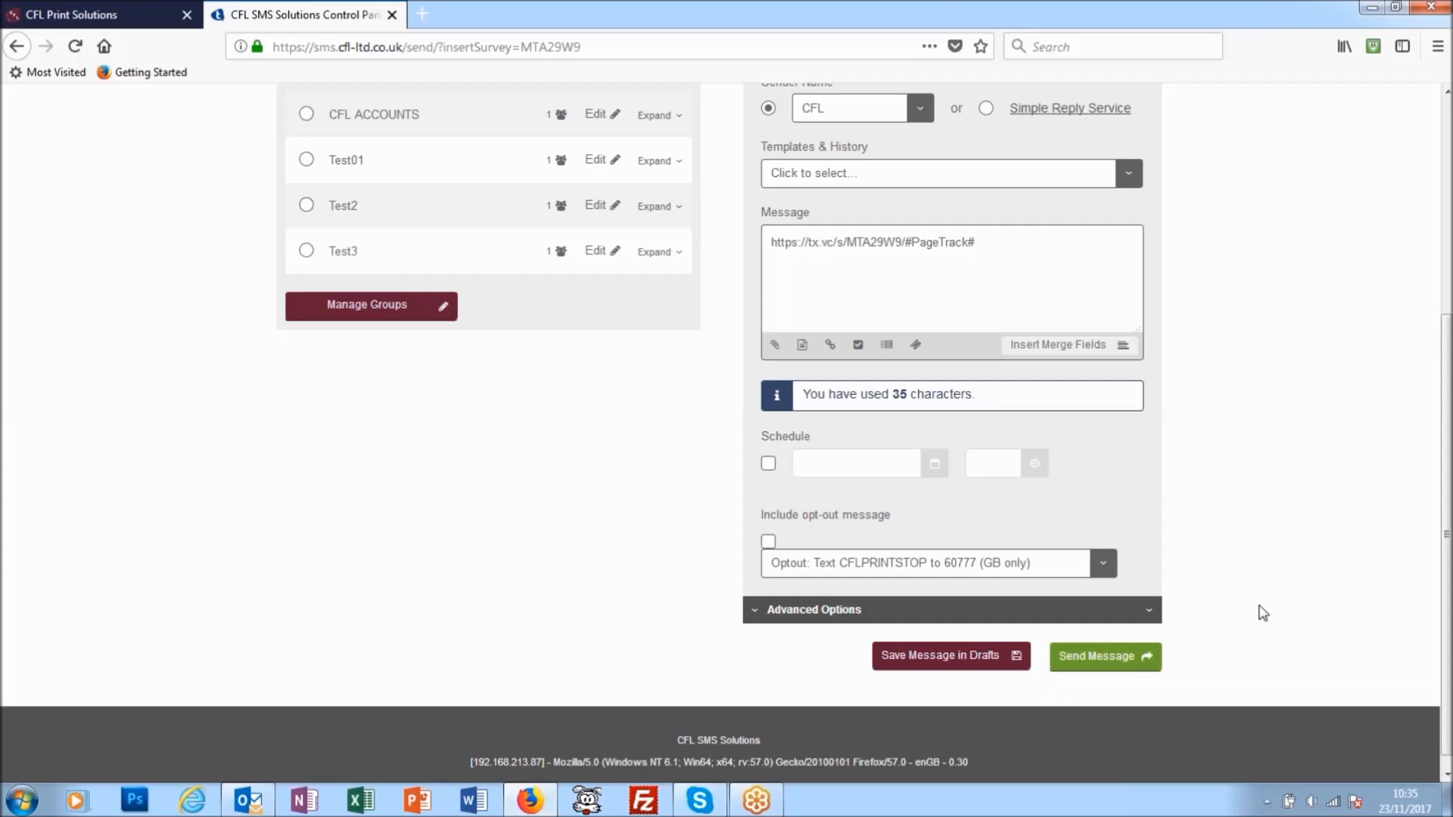
pyautogui.scroll(4, 1258, 605)
pyautogui.scroll(-1, 1259, 606)
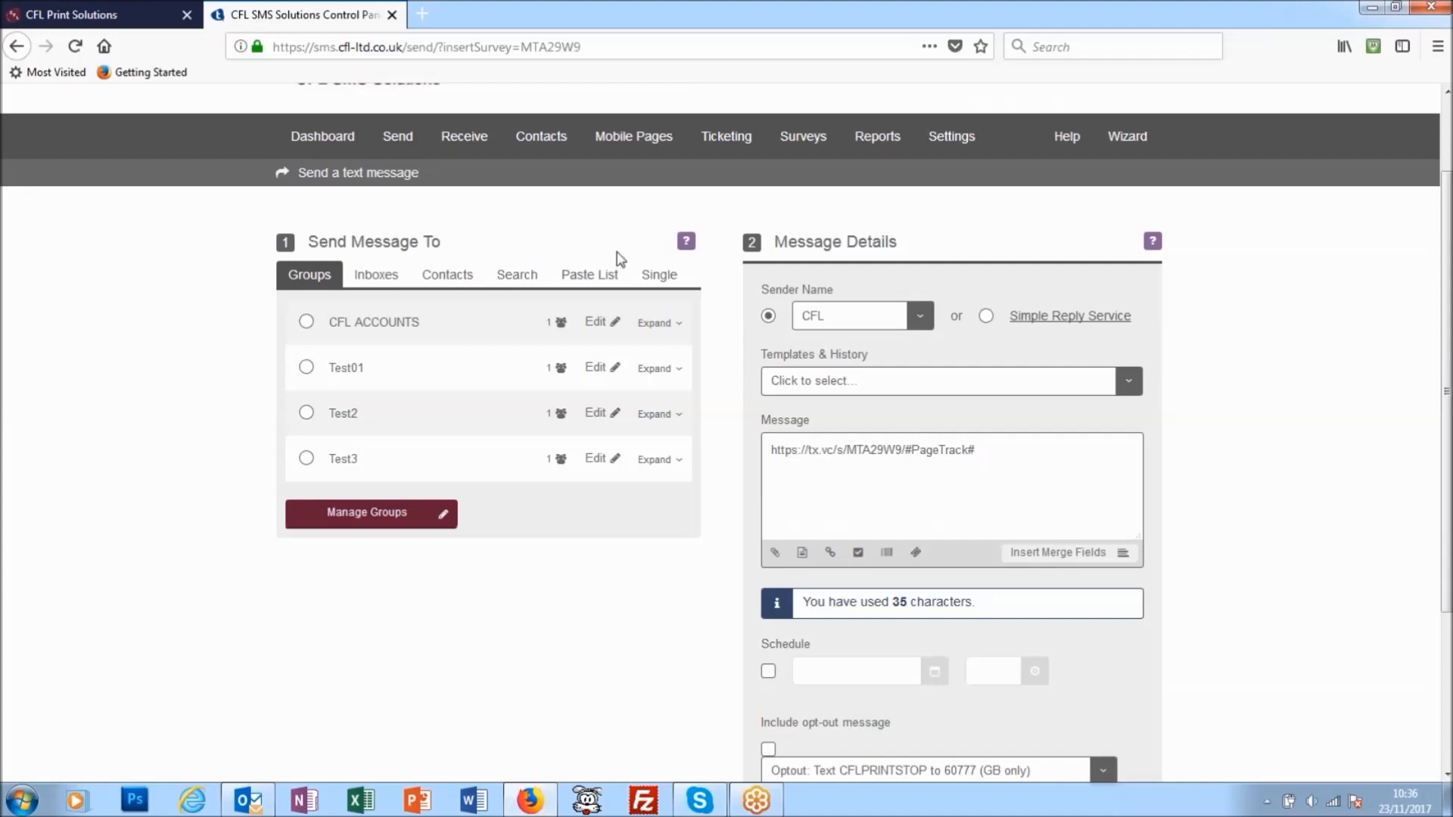
pyautogui.scroll(-2, 469, 197)
# Go to the received-message inboxes and open the settings of the "CFLPRINT on 60777" inbox.
pyautogui.scroll(3, 379, 237)
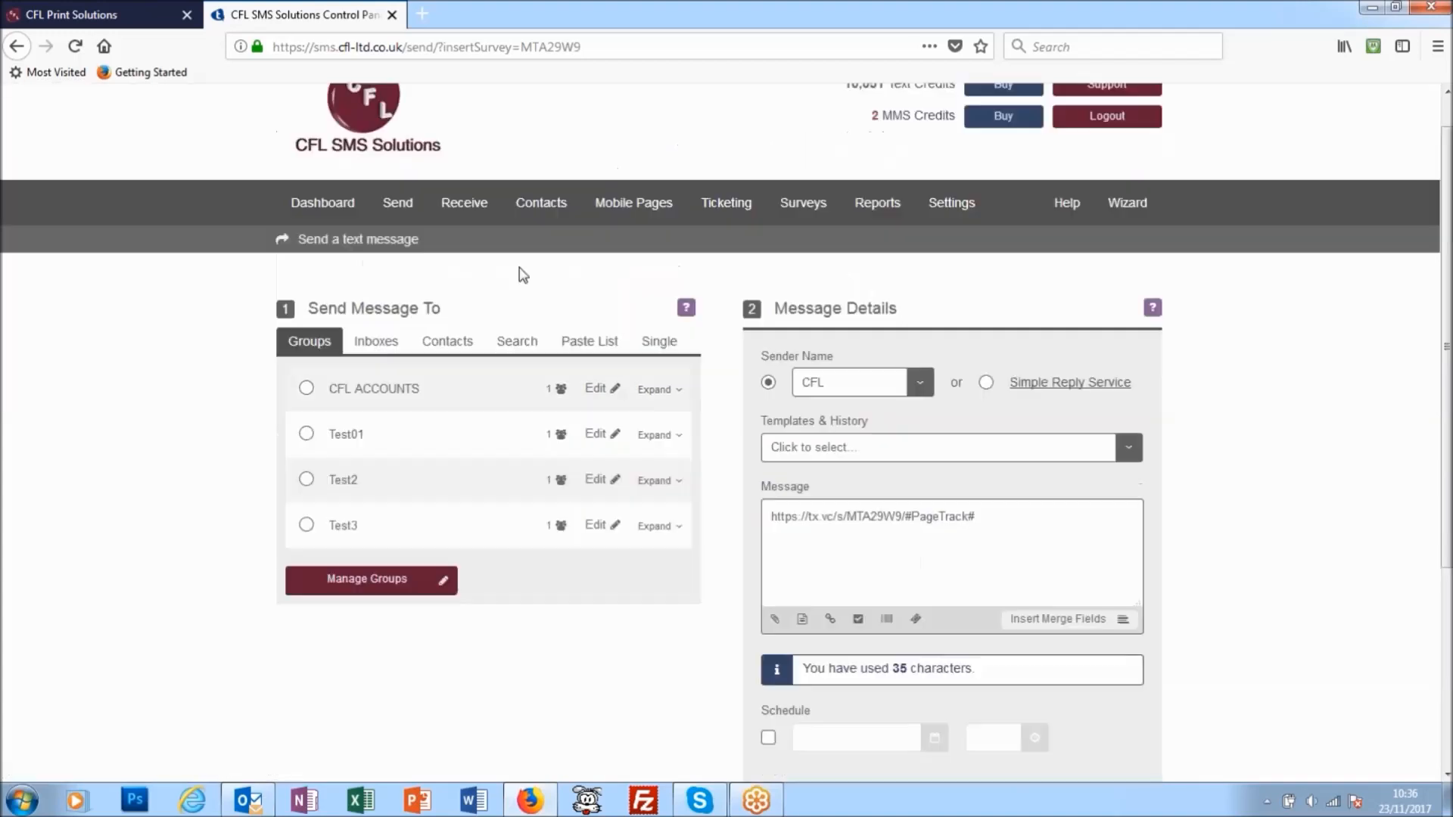
pyautogui.scroll(1, 520, 274)
pyautogui.moveTo(474, 291)
pyautogui.click(474, 291)
pyautogui.click(842, 378)
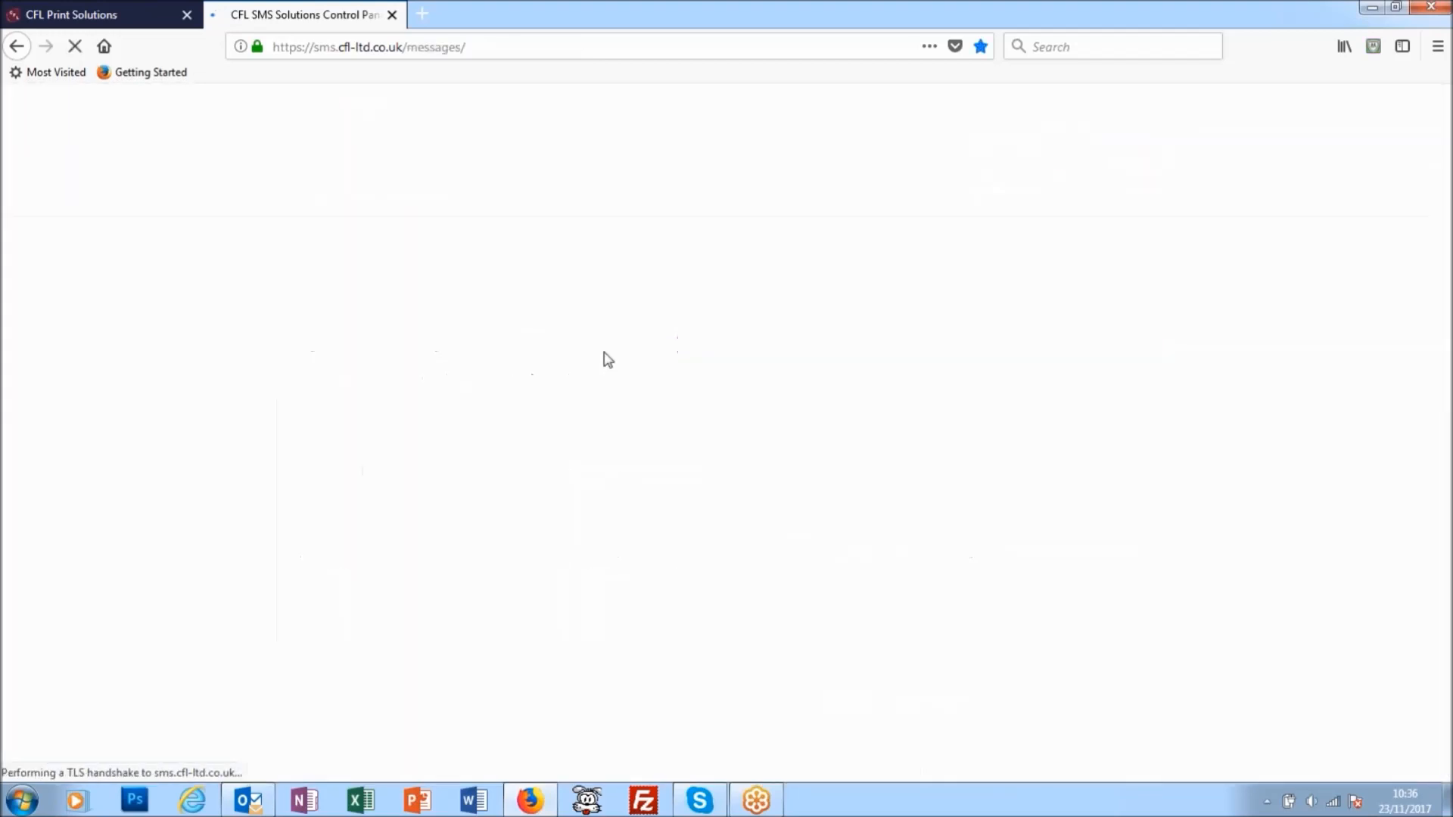
pyautogui.scroll(-3, 543, 386)
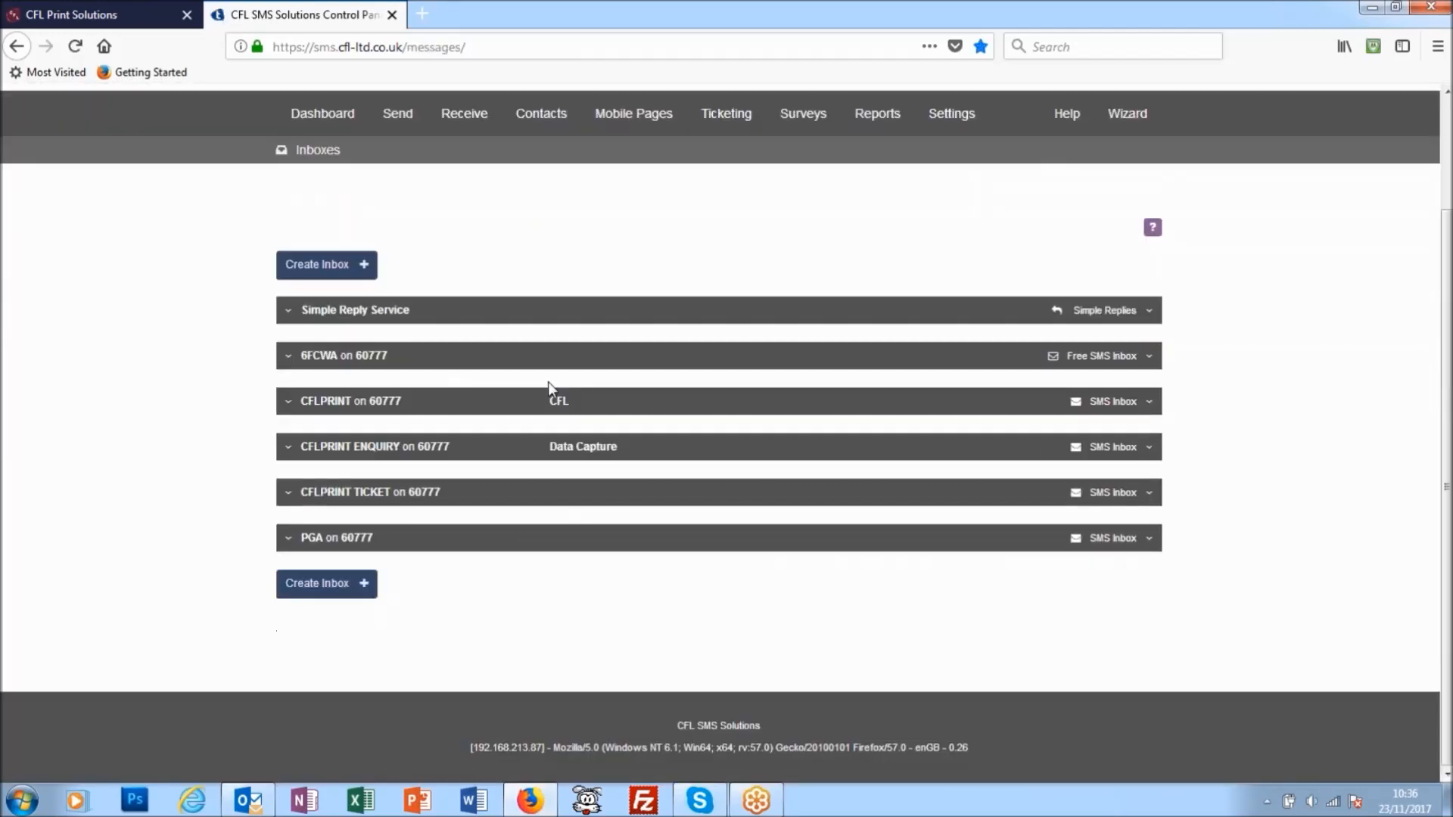
pyautogui.click(287, 406)
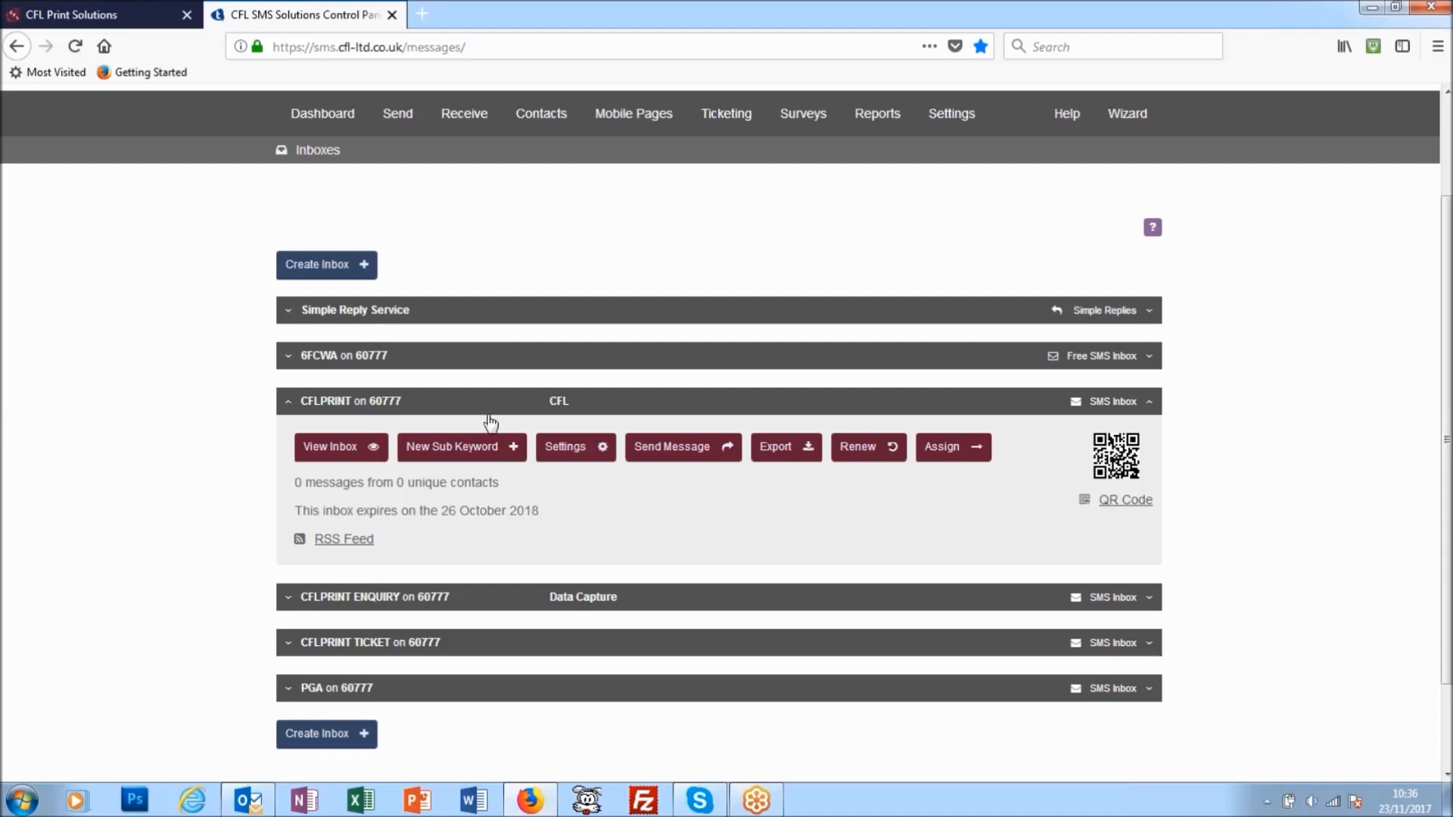
pyautogui.click(576, 448)
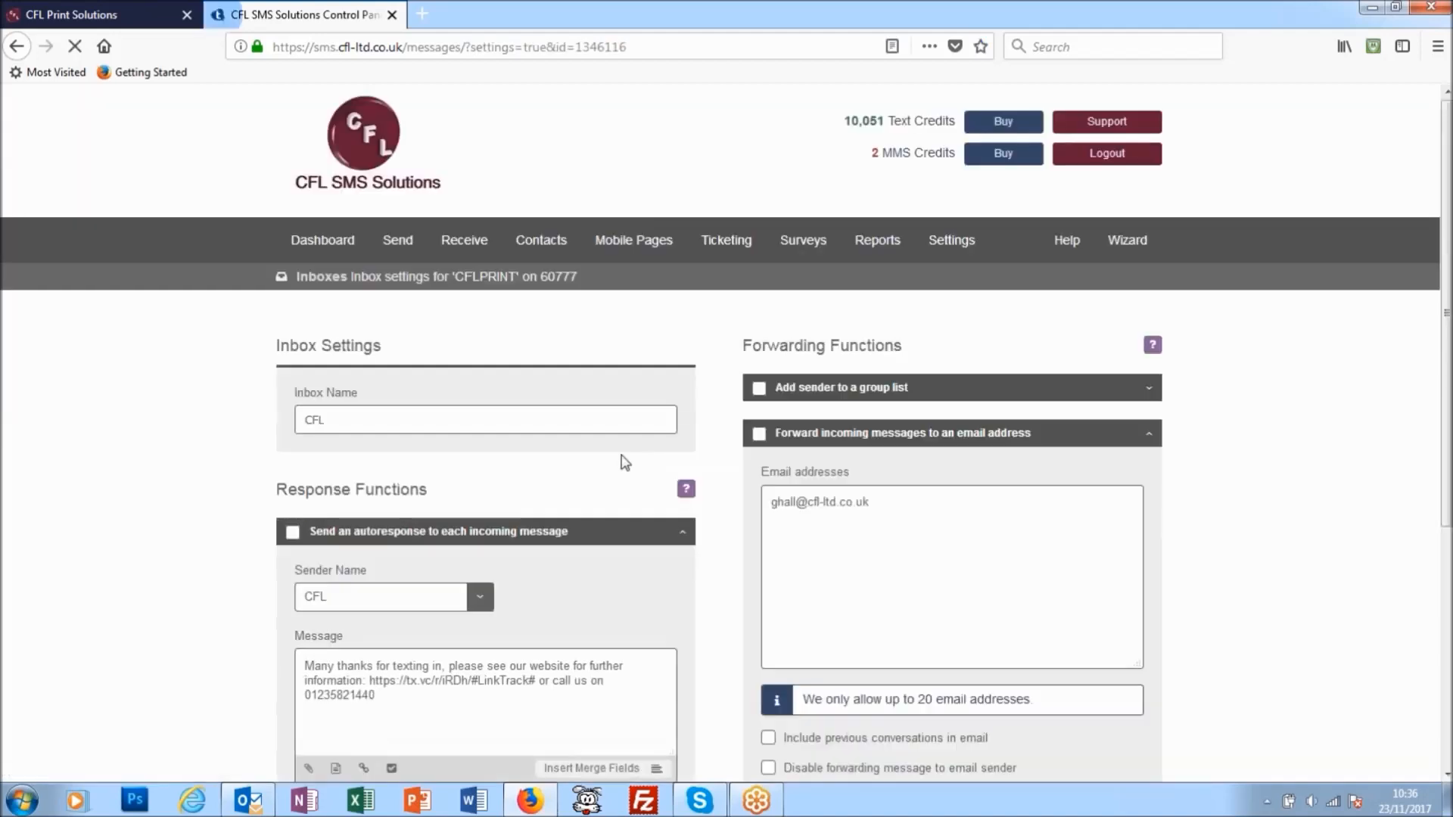
# Replace the inbox's autoresponse message with "Many thanks for getting in touch please complete our form:".
pyautogui.scroll(-3, 610, 456)
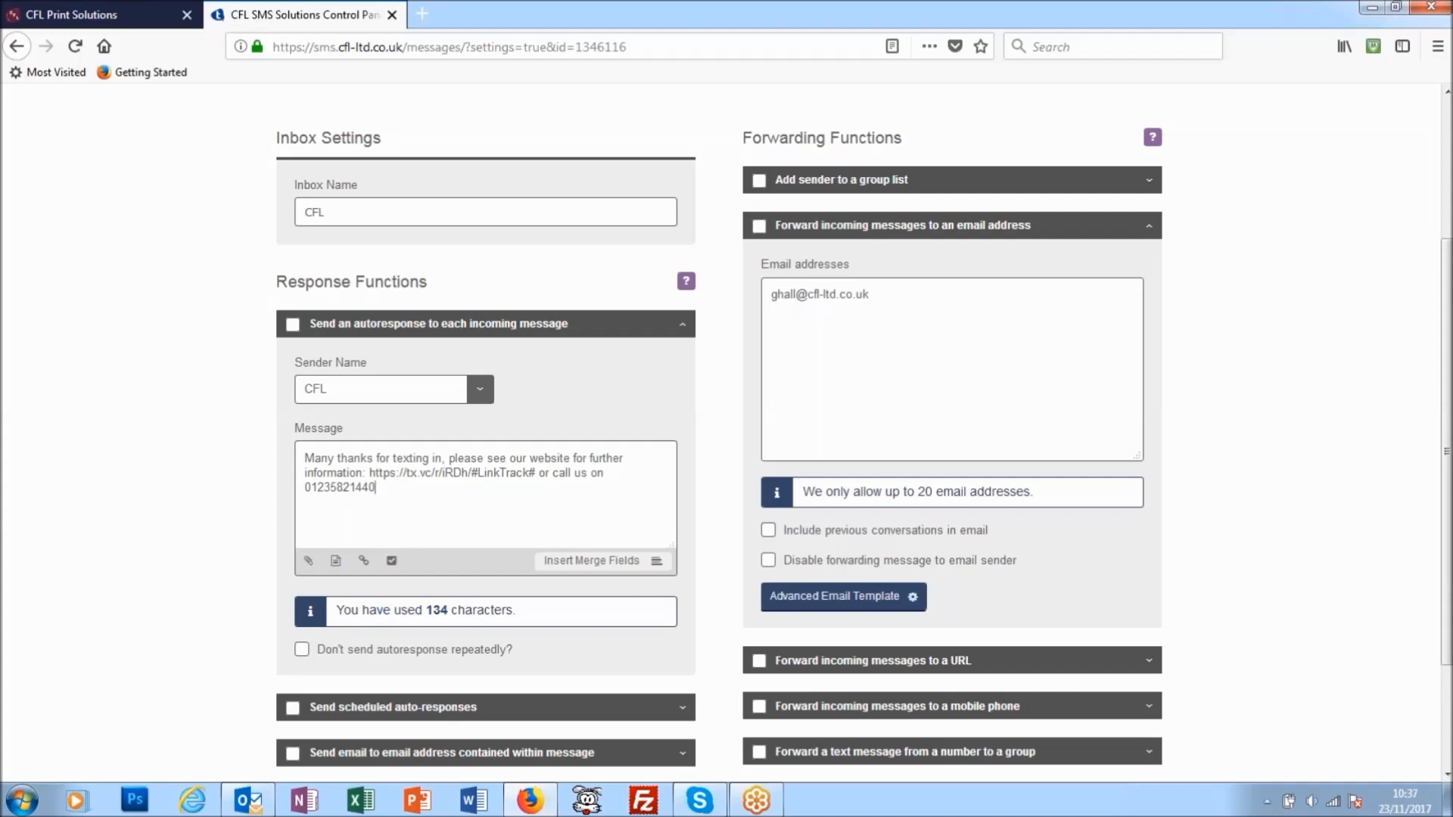
pyautogui.moveTo(305, 460); pyautogui.dragTo(487, 492)
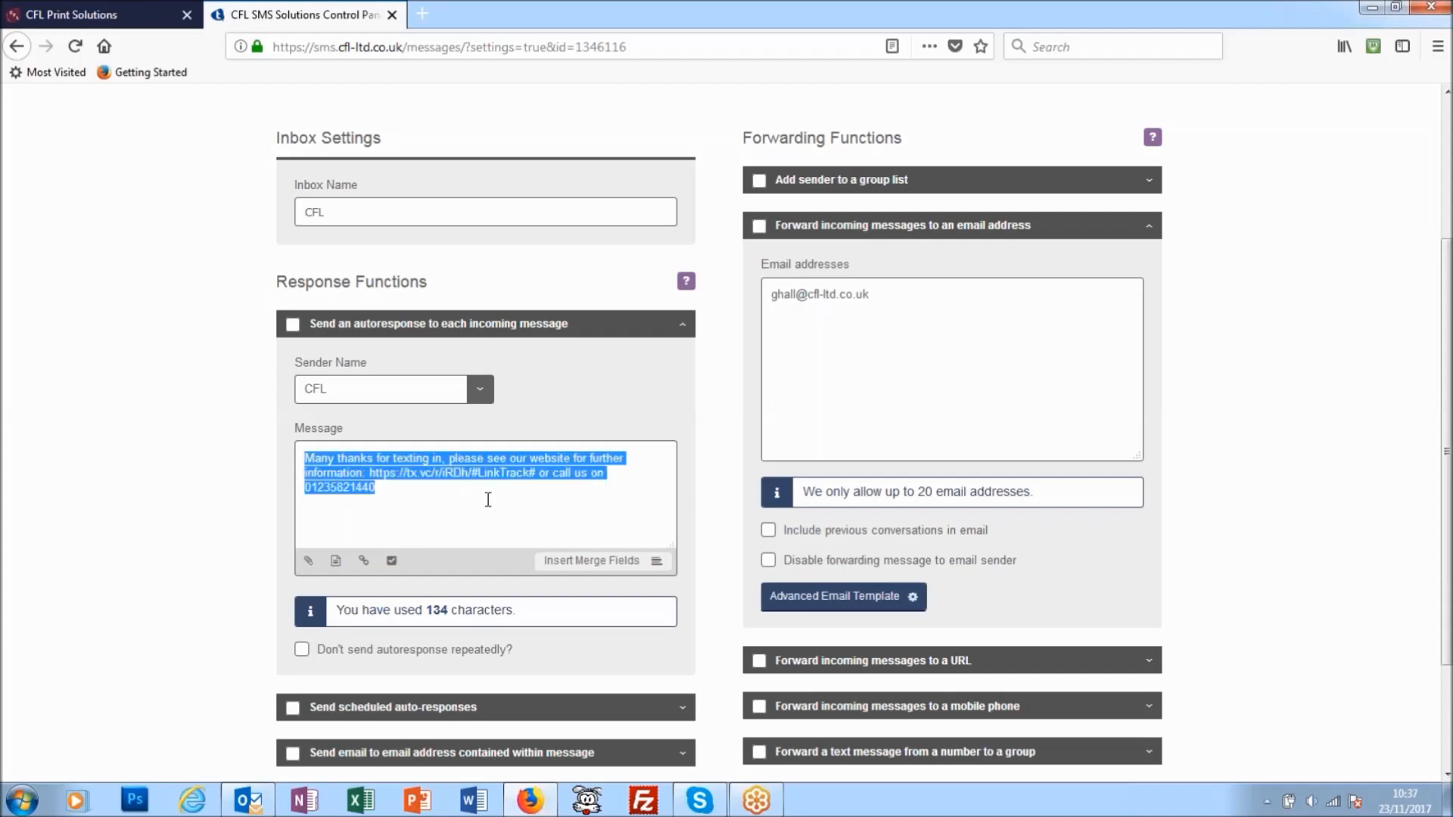
pyautogui.press('BackSpace')
pyautogui.write('Many bt')
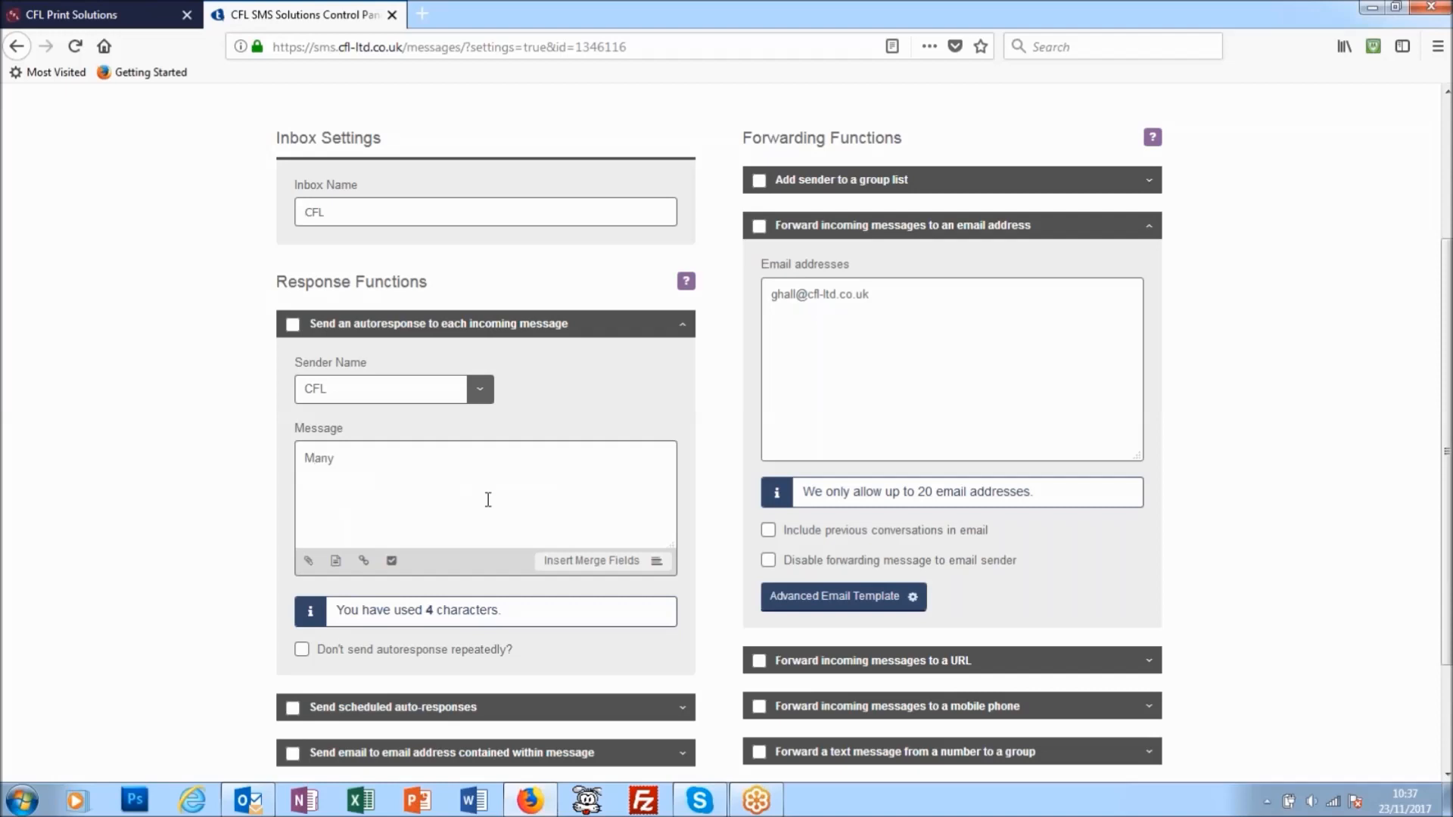
pyautogui.press('BackSpace')
pyautogui.press('BackSpace')
pyautogui.write('thanks for getting i')
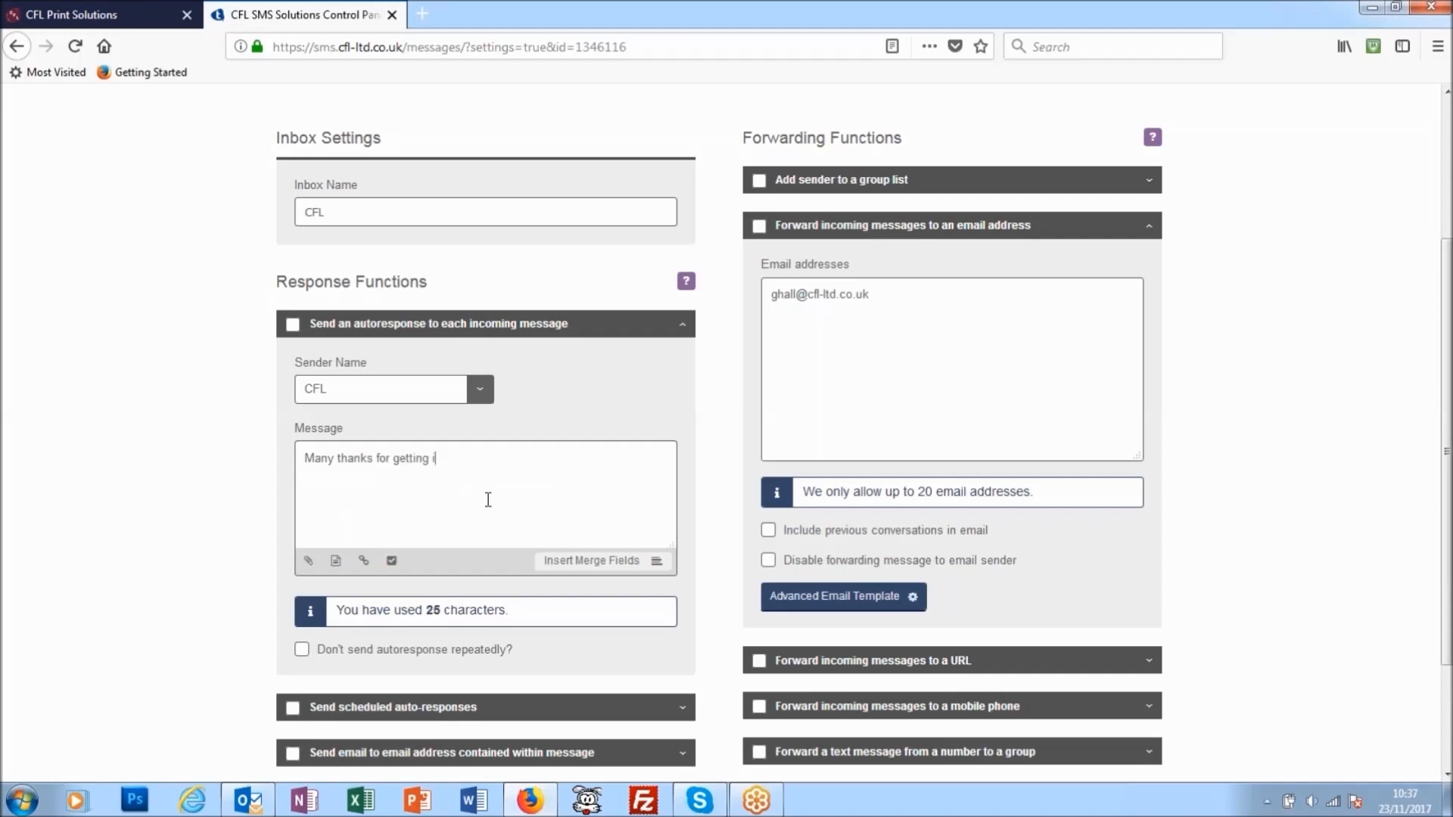
pyautogui.write('n touch please complete o')
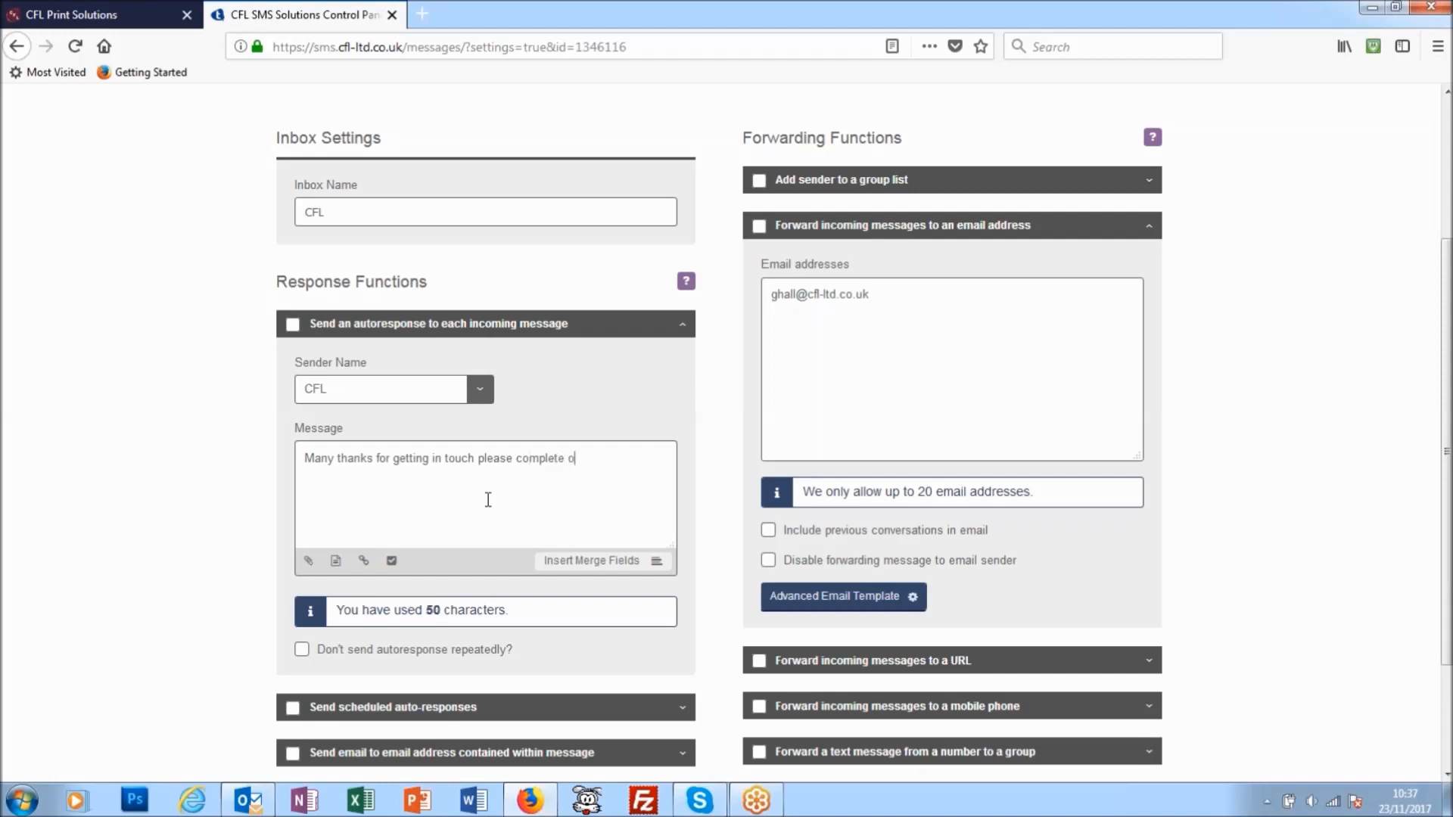
pyautogui.write('ur form:')
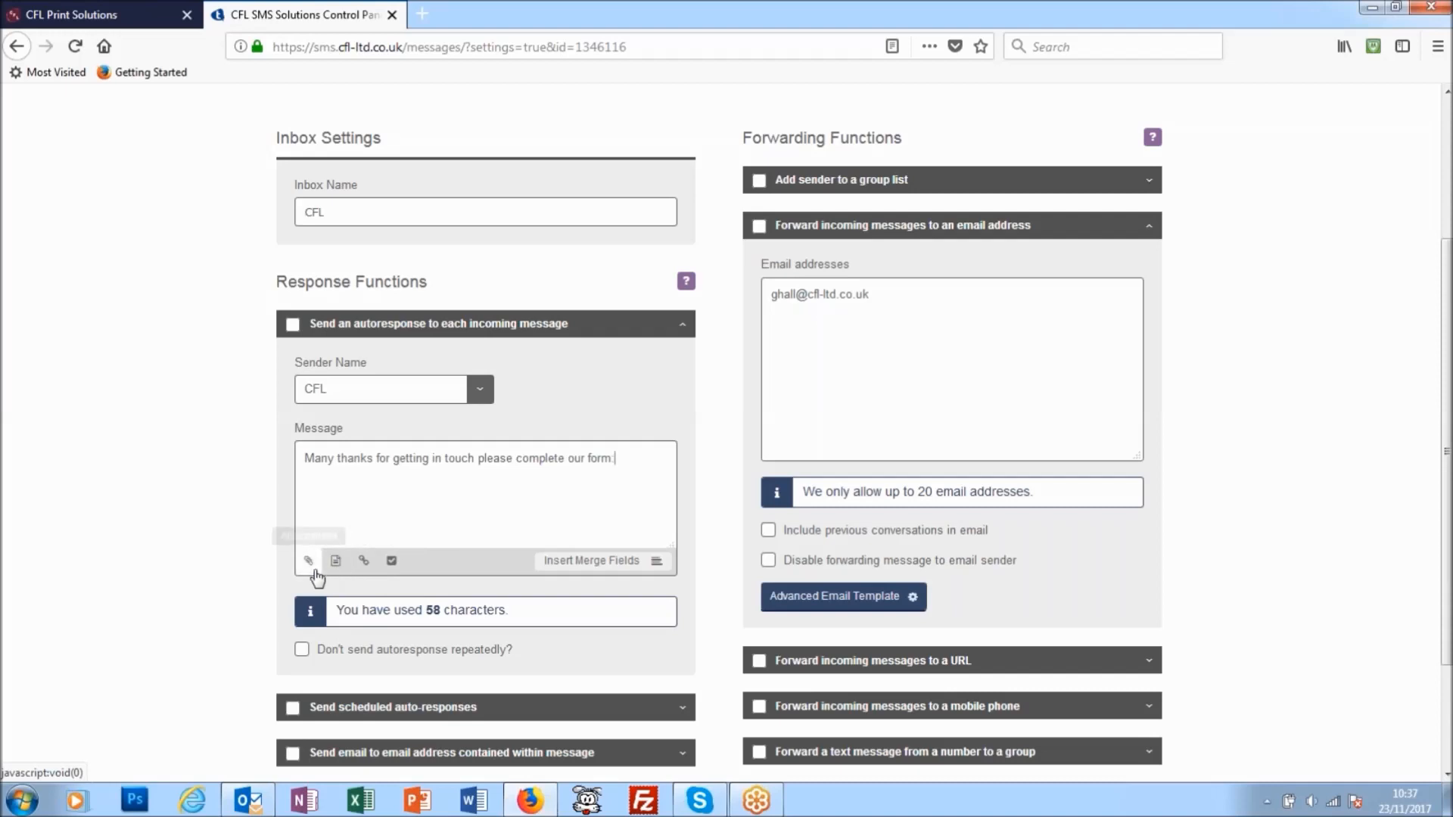
# Insert a link to the "CFL Test" survey at the end of the autoresponse message.
pyautogui.click(391, 561)
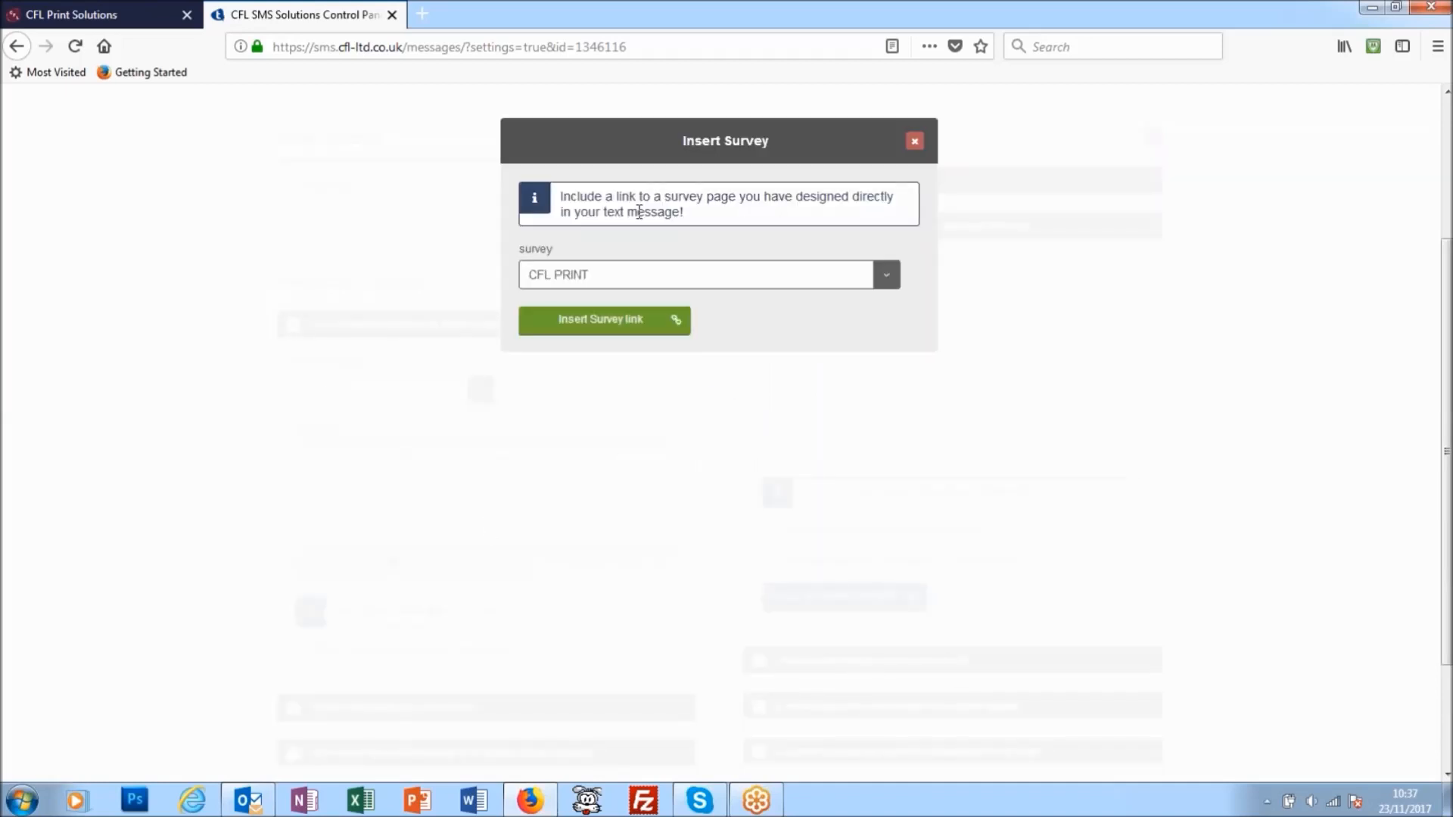
pyautogui.click(882, 279)
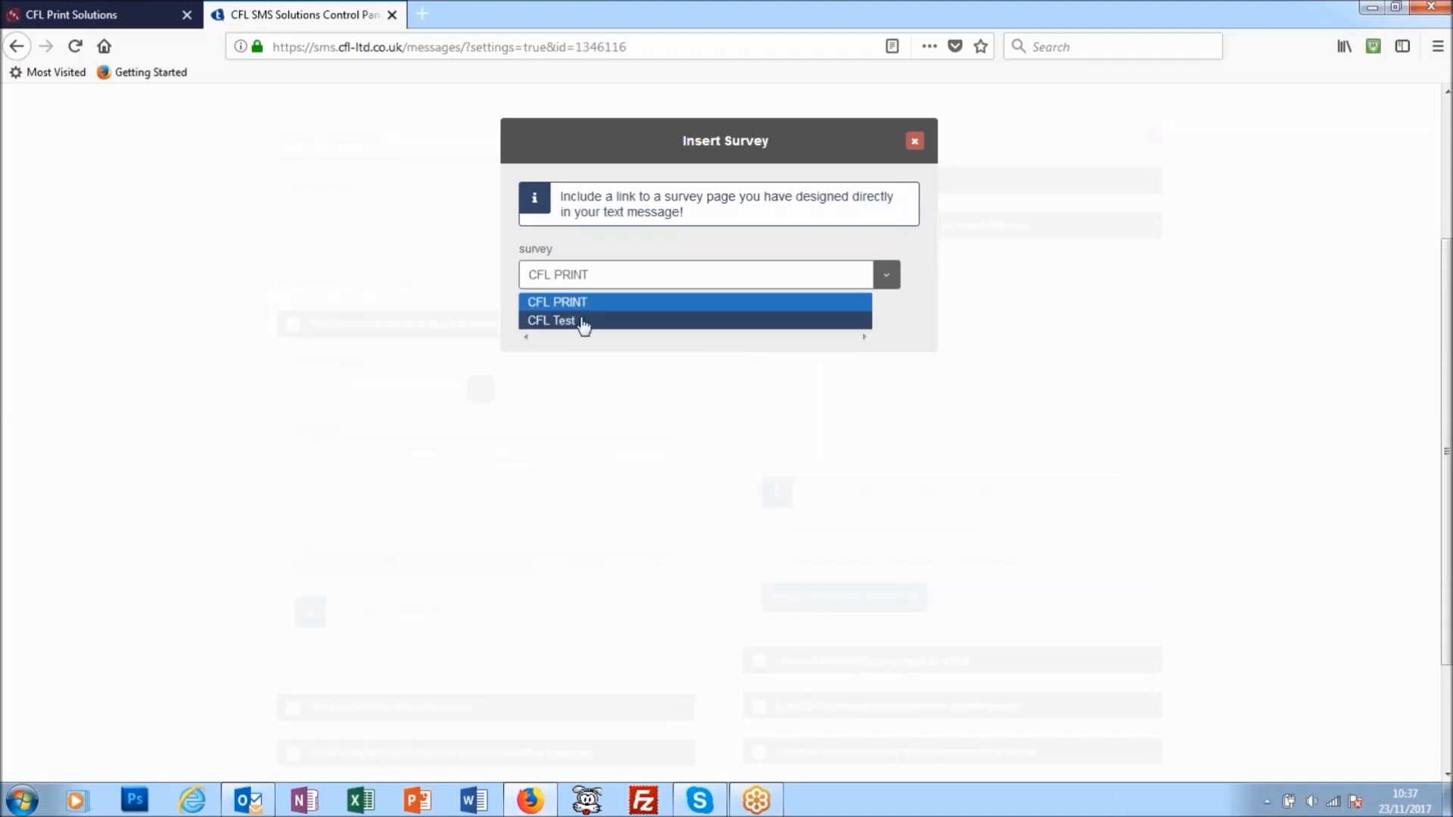
pyautogui.click(561, 323)
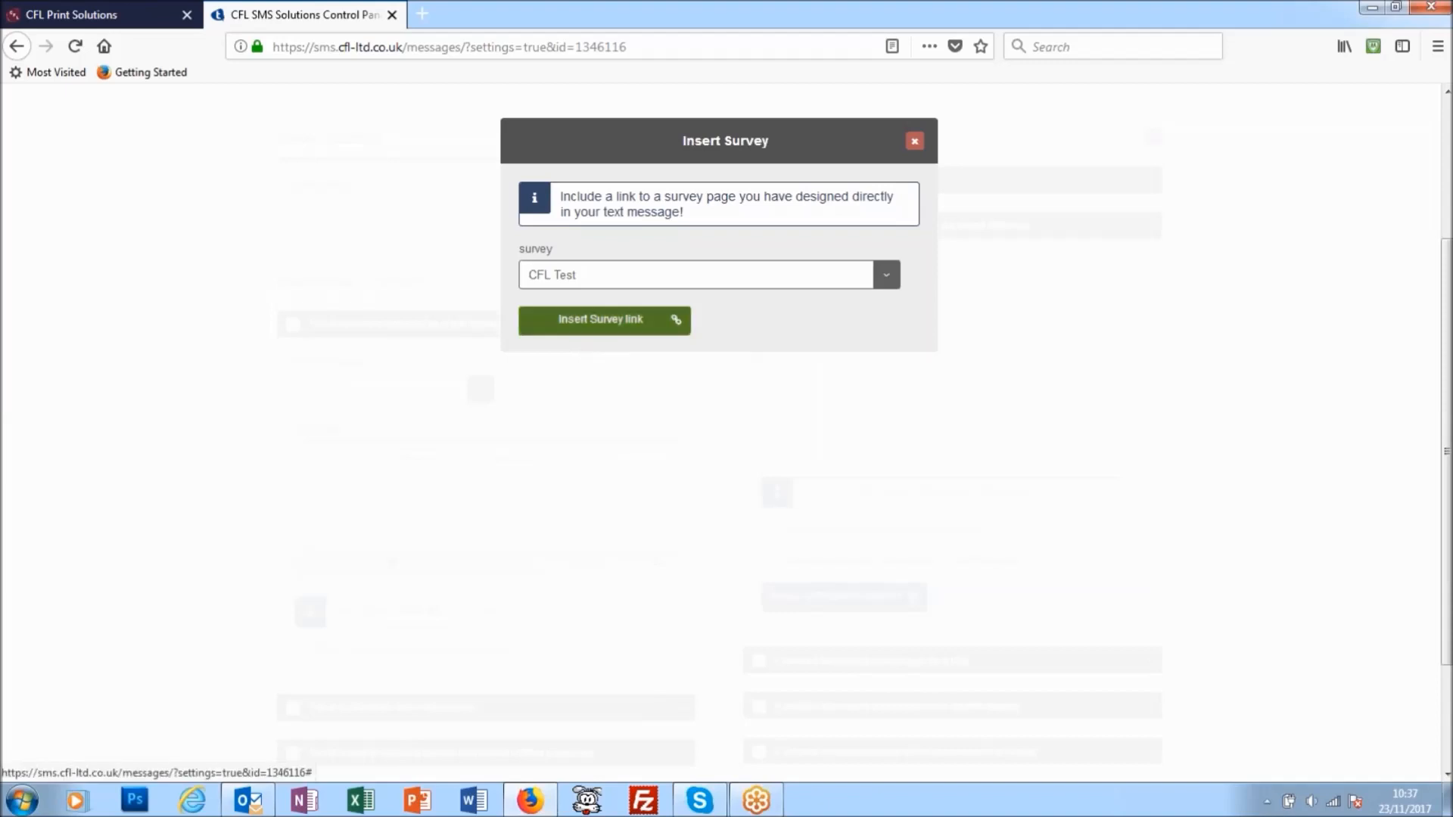
pyautogui.click(600, 319)
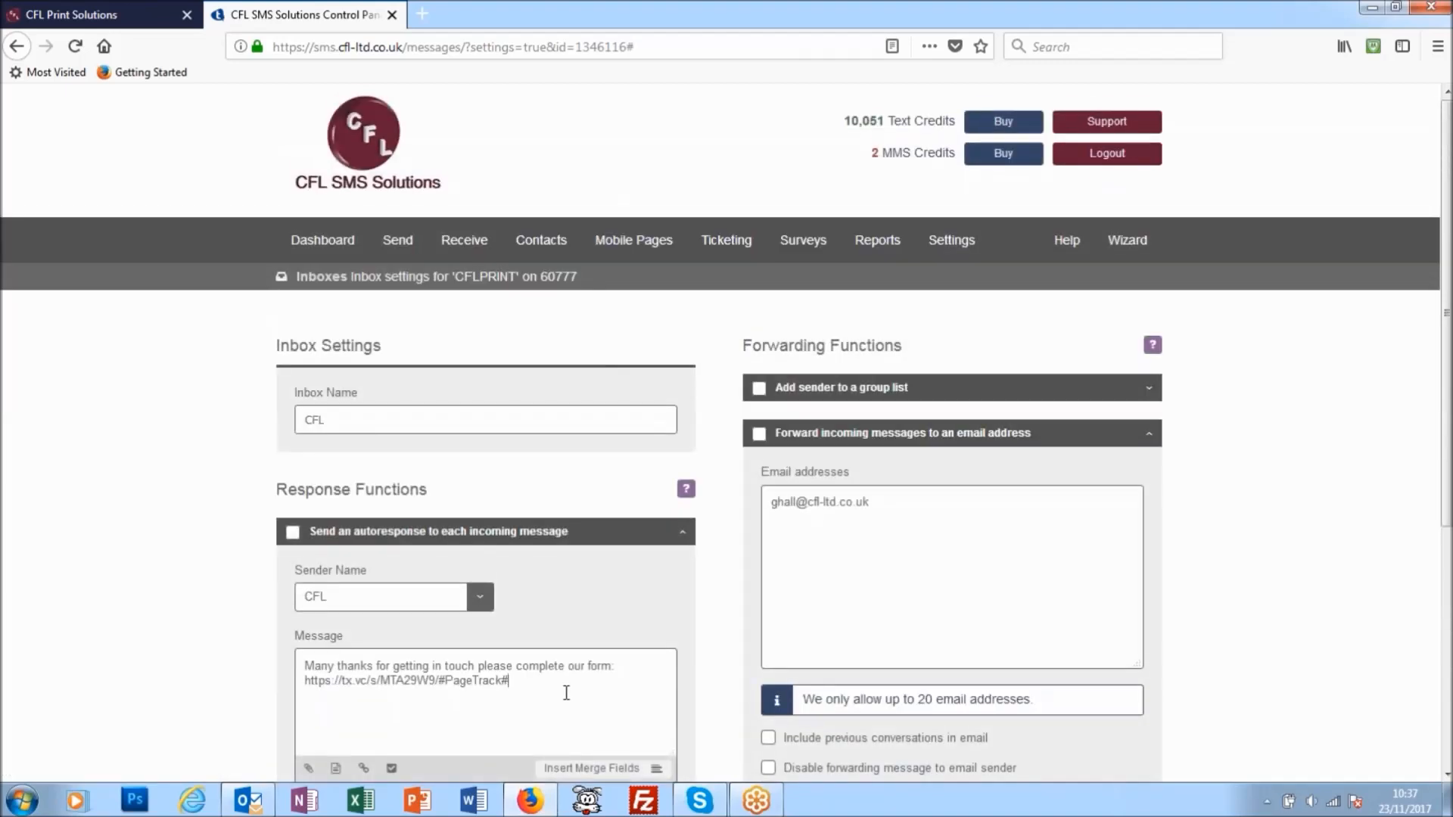
# Review the autoresponse message with its survey link and the response and forwarding functions in the inbox settings.
pyautogui.scroll(-3, 566, 693)
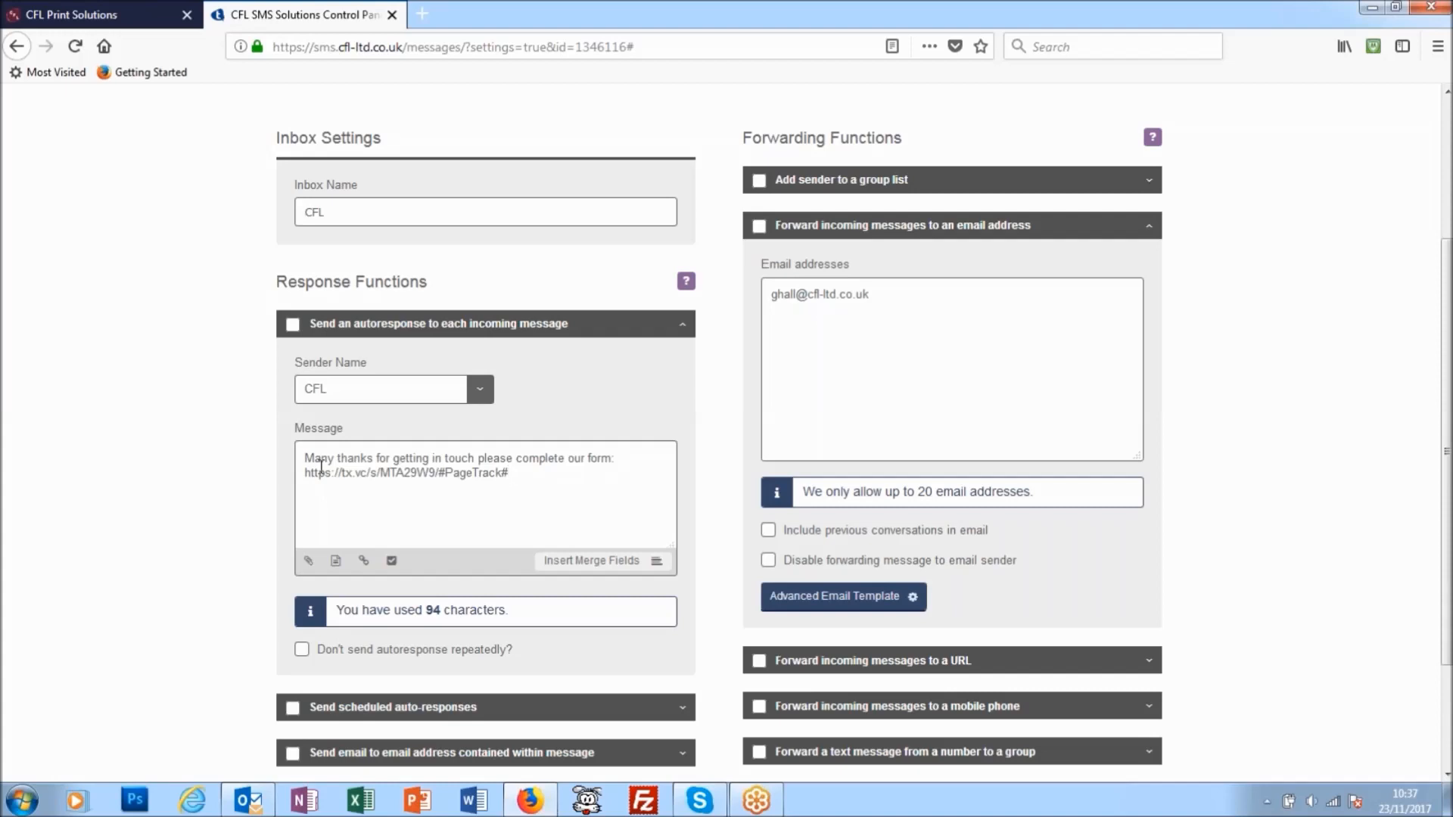
pyautogui.scroll(-3, 321, 467)
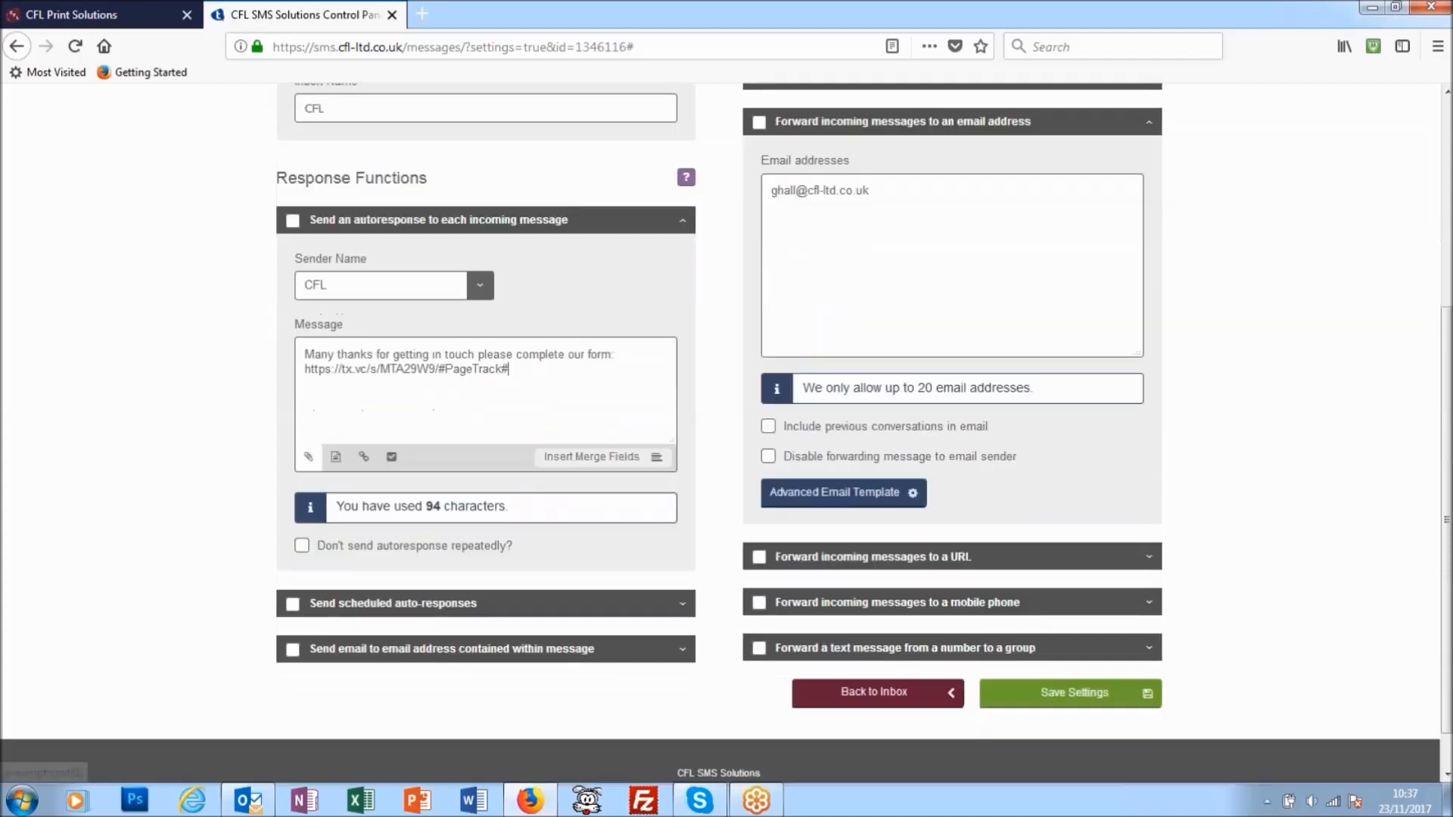
pyautogui.scroll(3, 226, 514)
pyautogui.scroll(4, 226, 517)
pyautogui.scroll(-2, 241, 501)
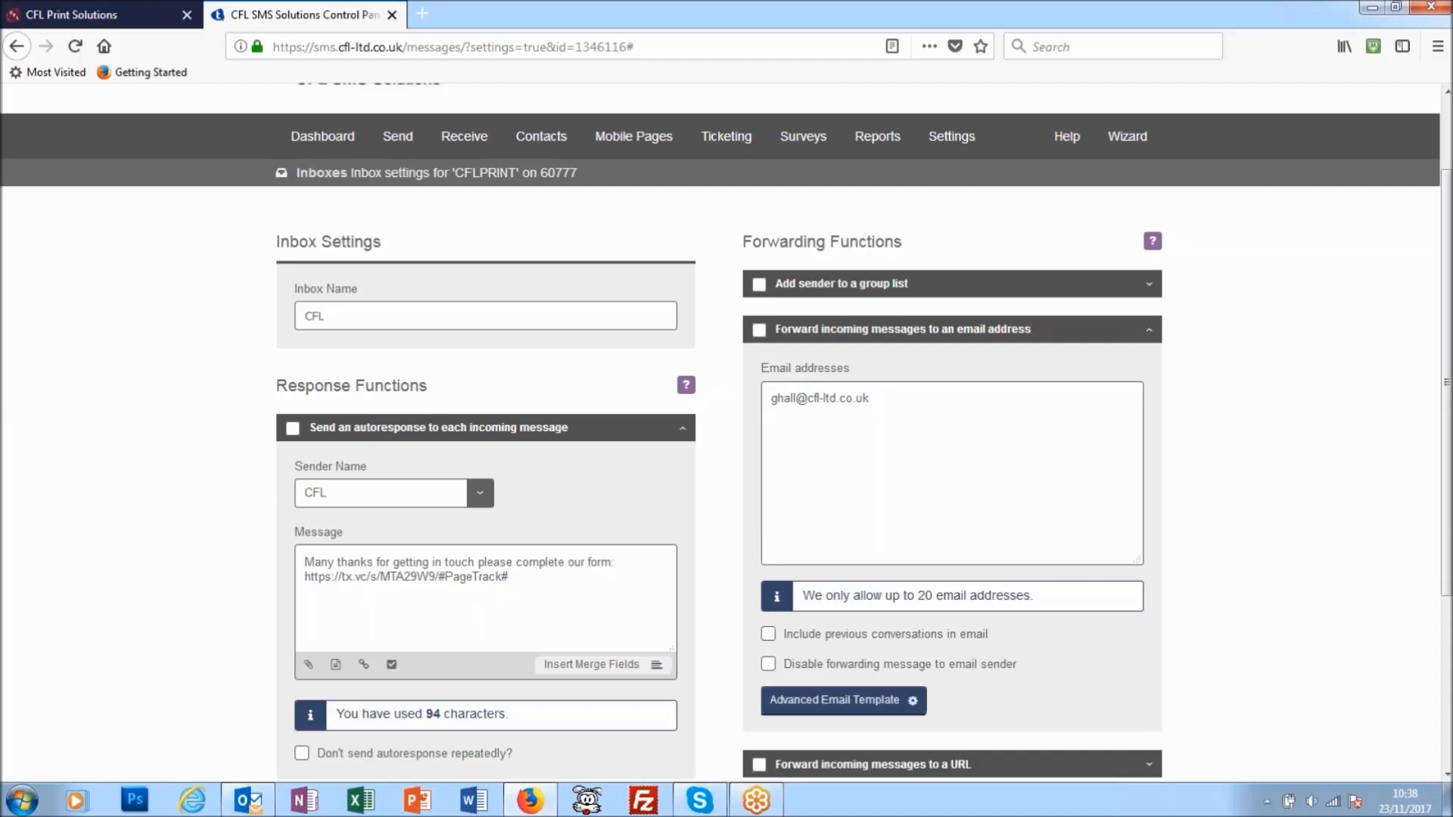
pyautogui.scroll(-2, 206, 464)
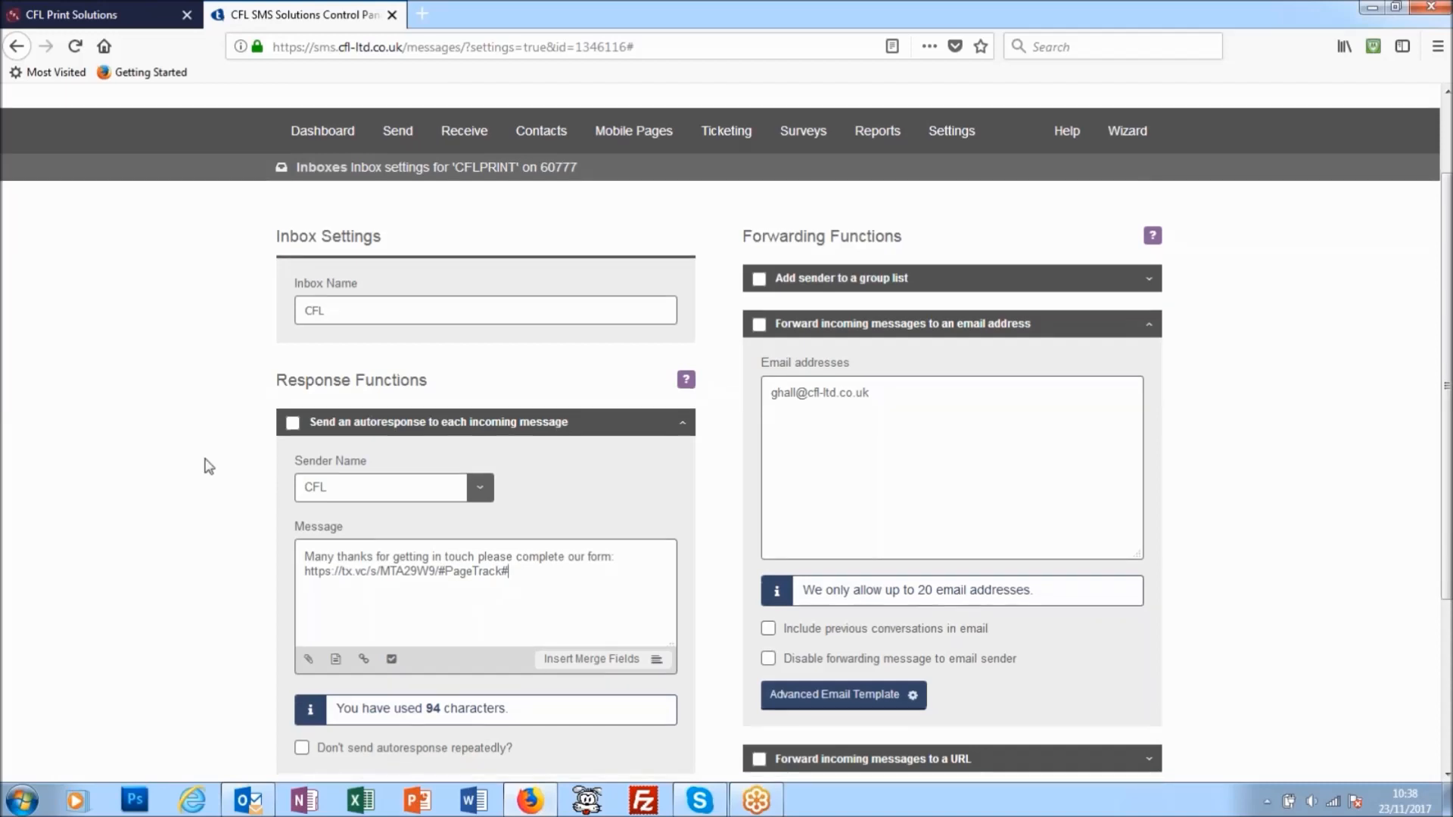
pyautogui.scroll(1, 227, 480)
pyautogui.scroll(2, 231, 479)
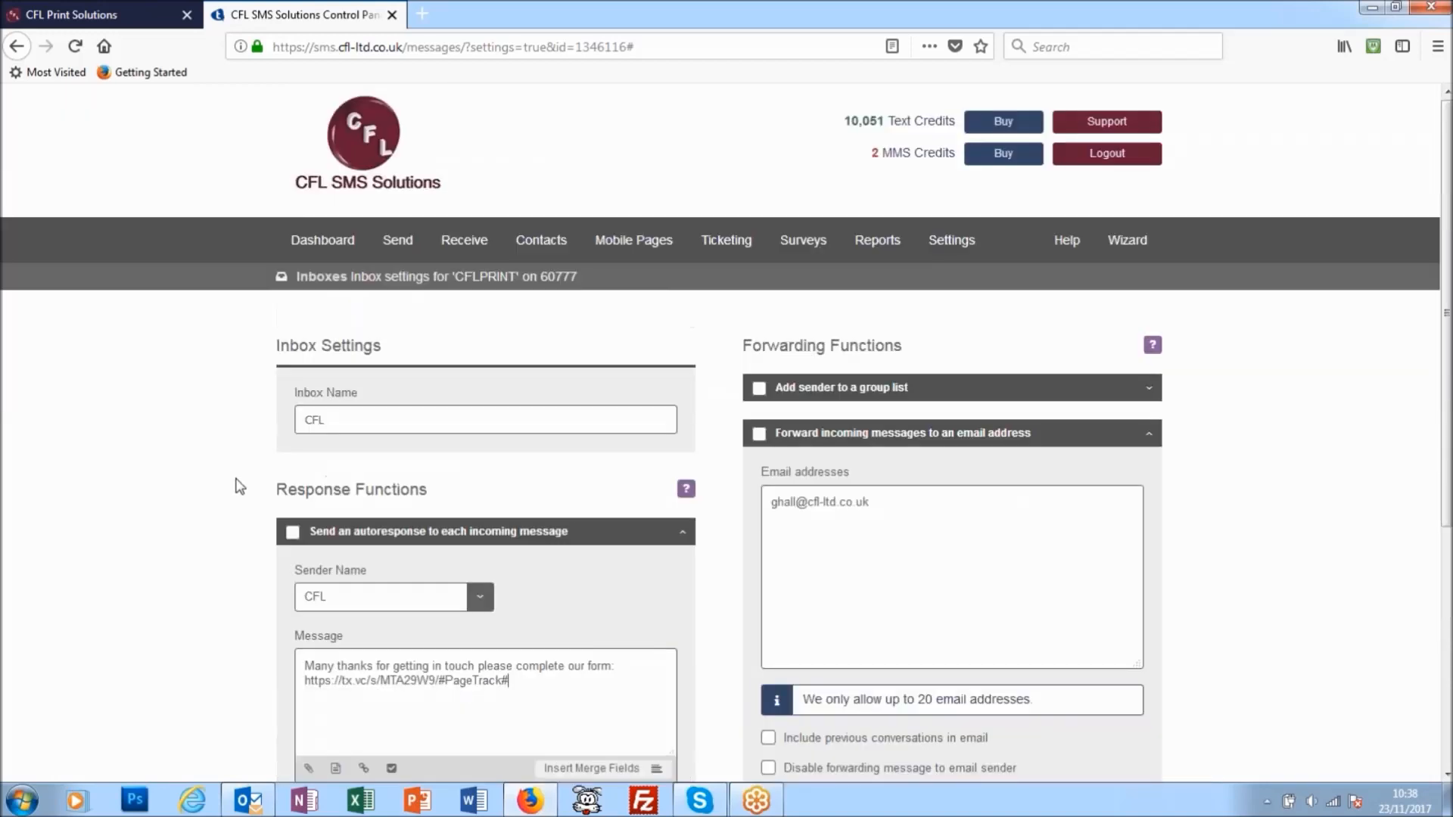
pyautogui.moveTo(742, 259)
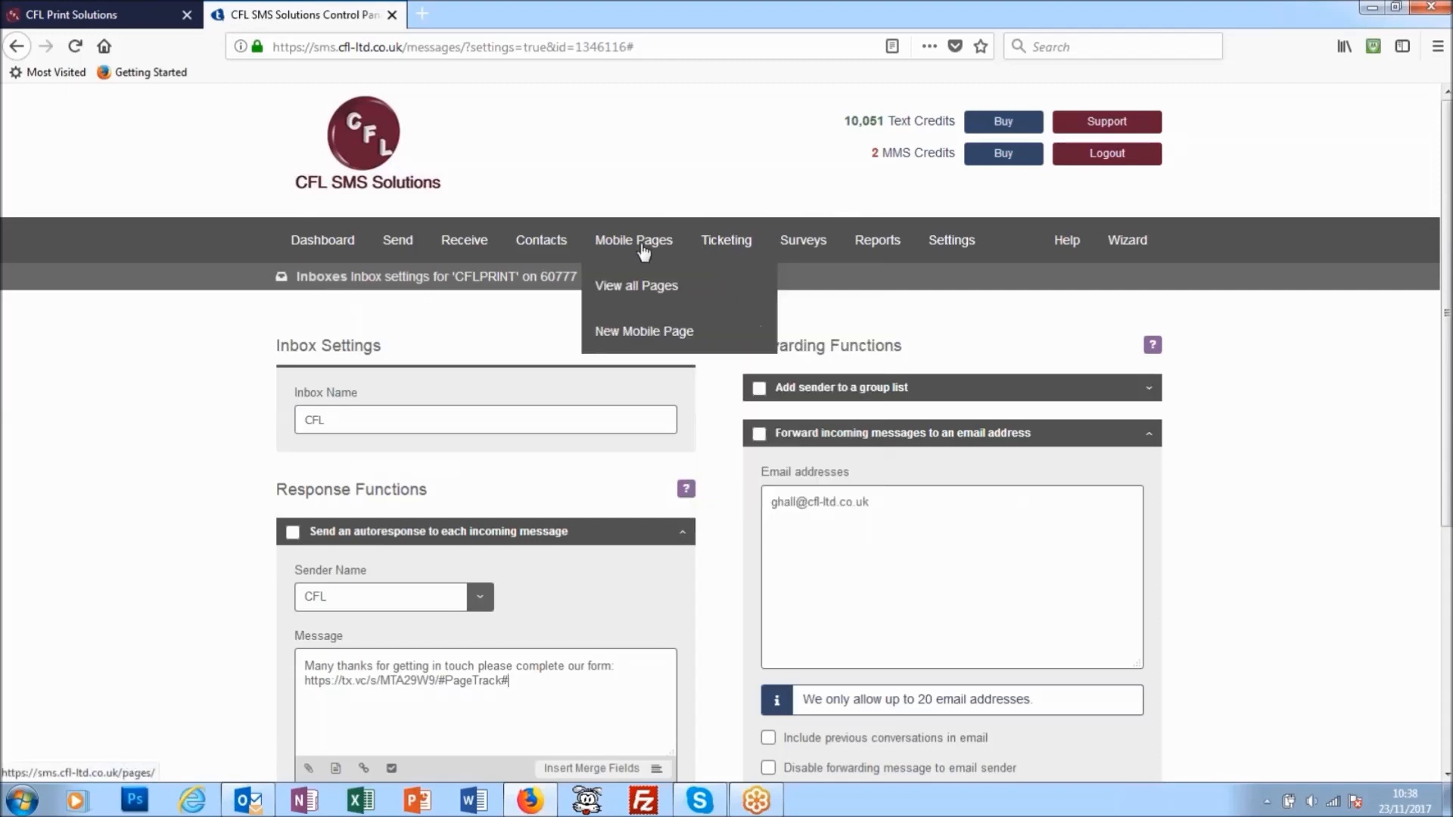